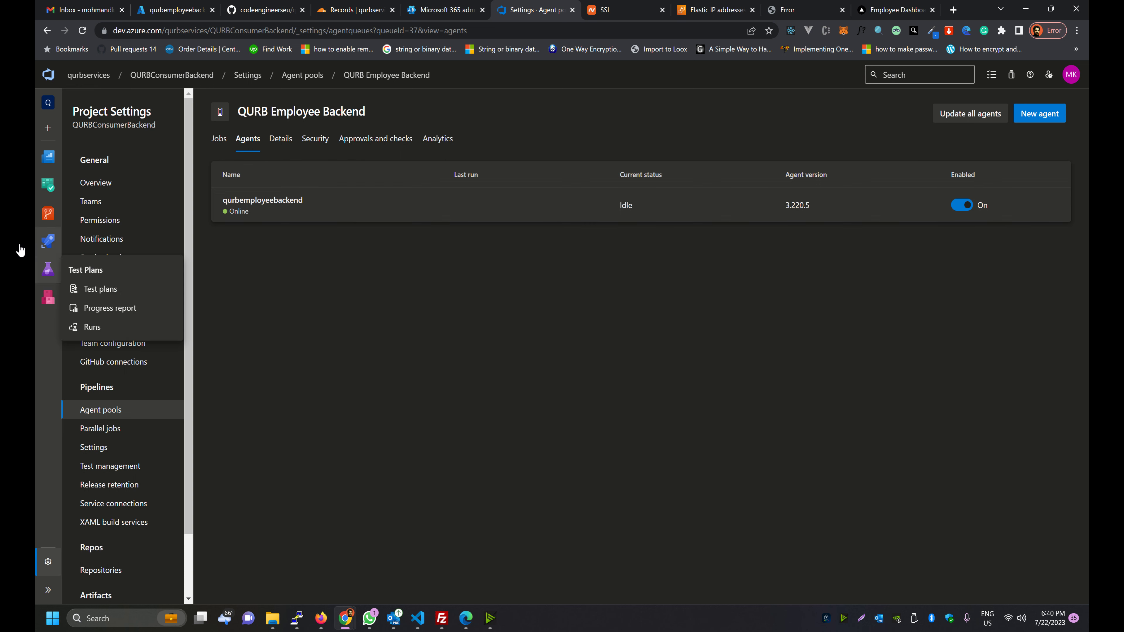
# Leave the agent pool settings for the Pipelines list and begin creating a new pipeline
pyautogui.click(54, 243)
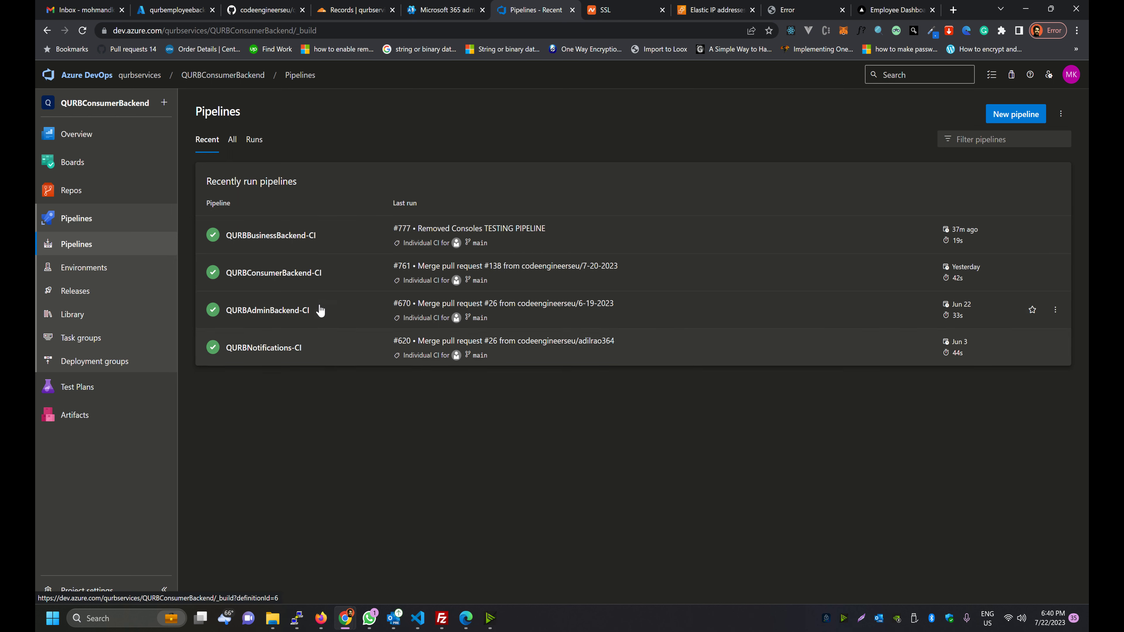
pyautogui.click(985, 121)
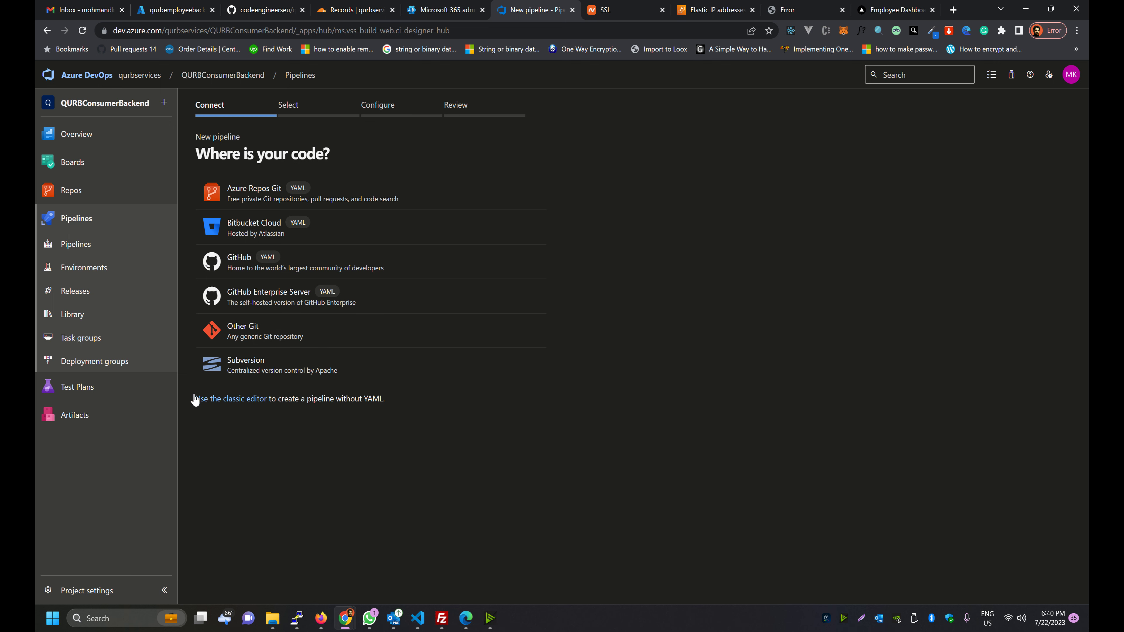
# Choose the classic editor with GitHub as source via the organization's connection, and browse repositories
pyautogui.click(204, 399)
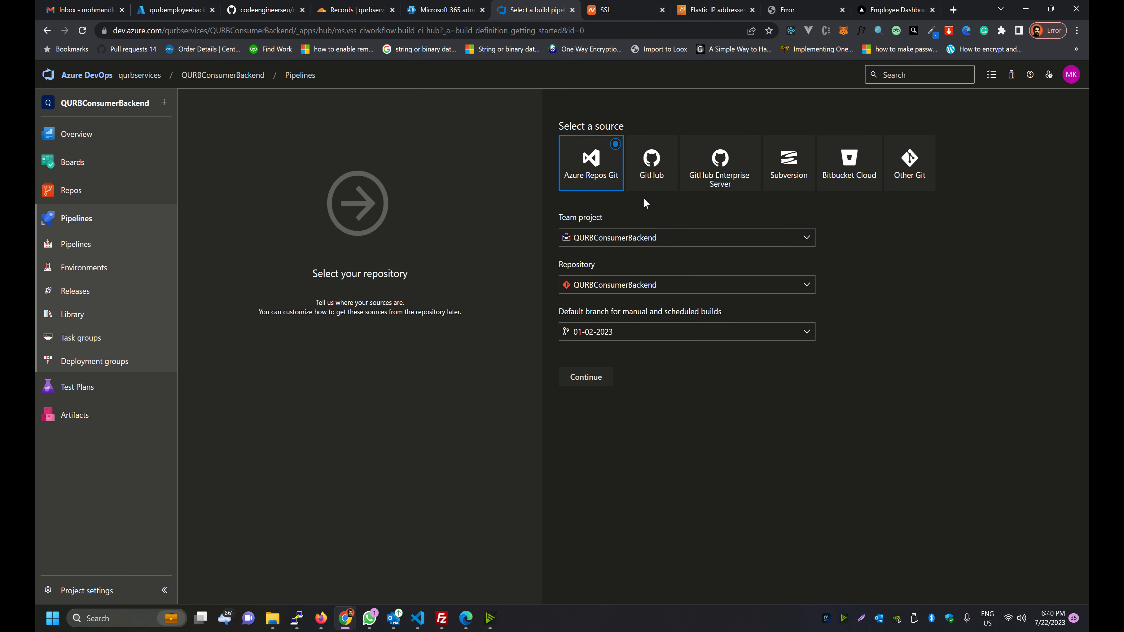
pyautogui.click(628, 167)
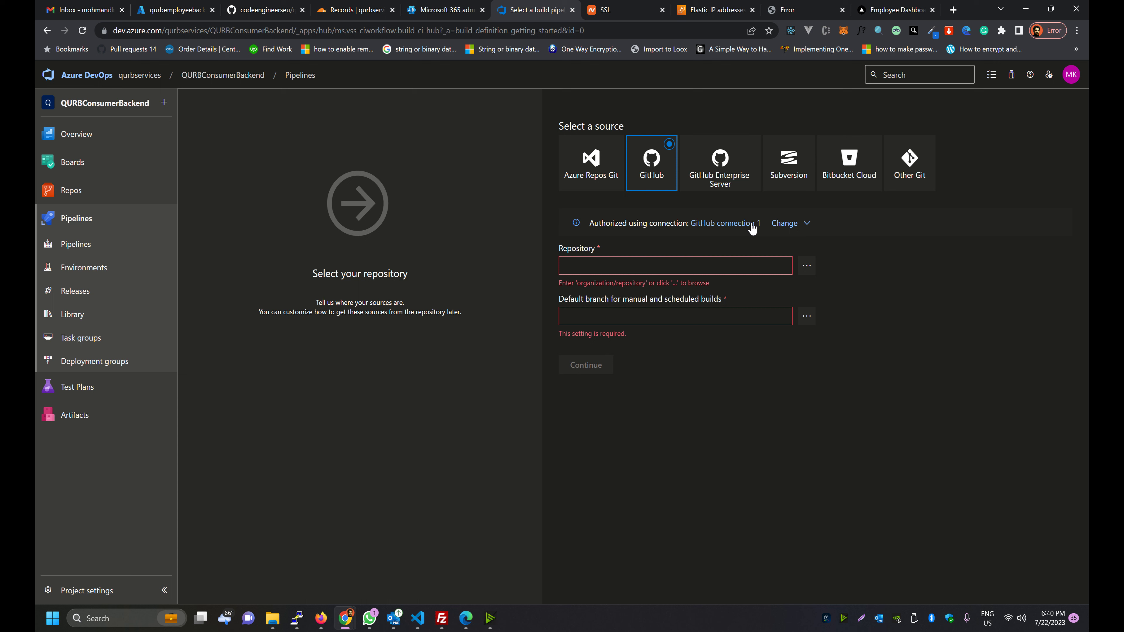
pyautogui.click(777, 223)
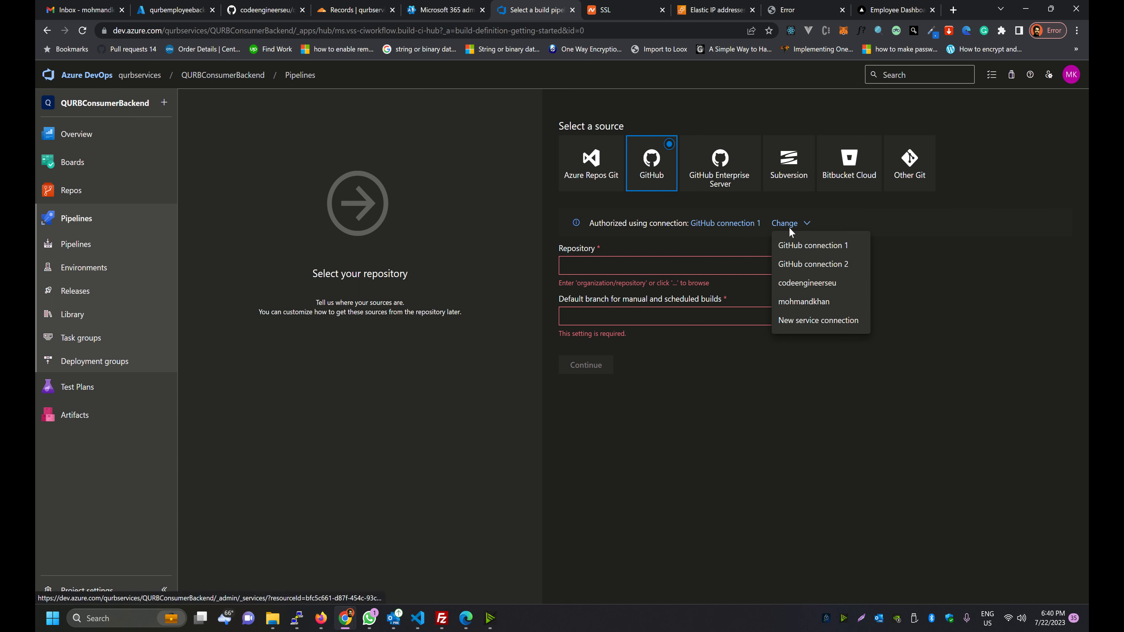
pyautogui.click(781, 286)
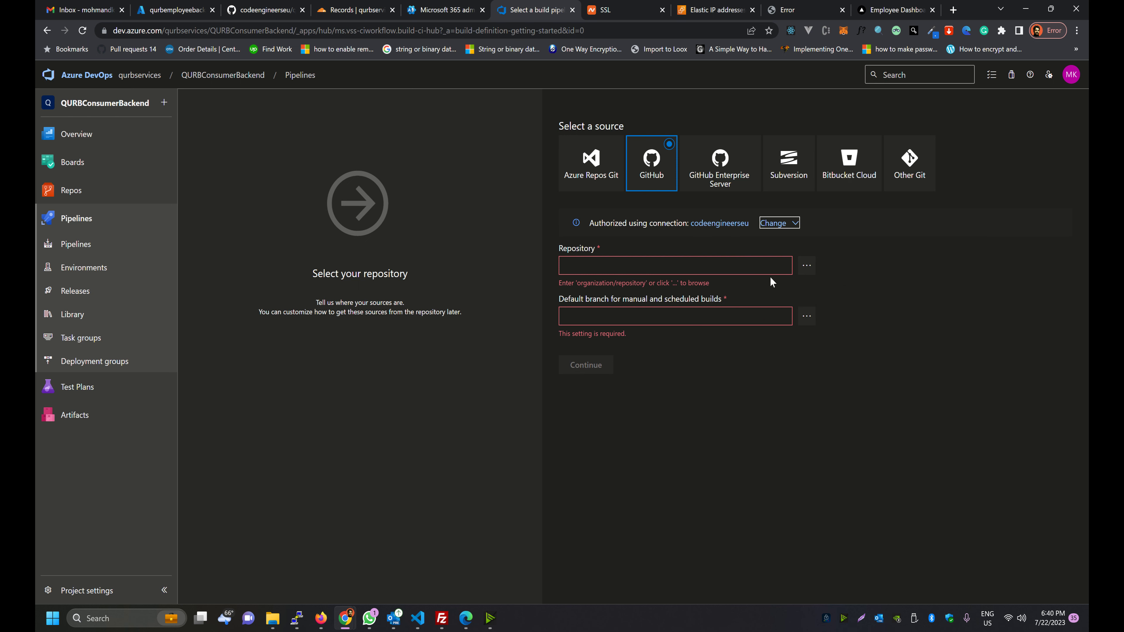
pyautogui.click(806, 266)
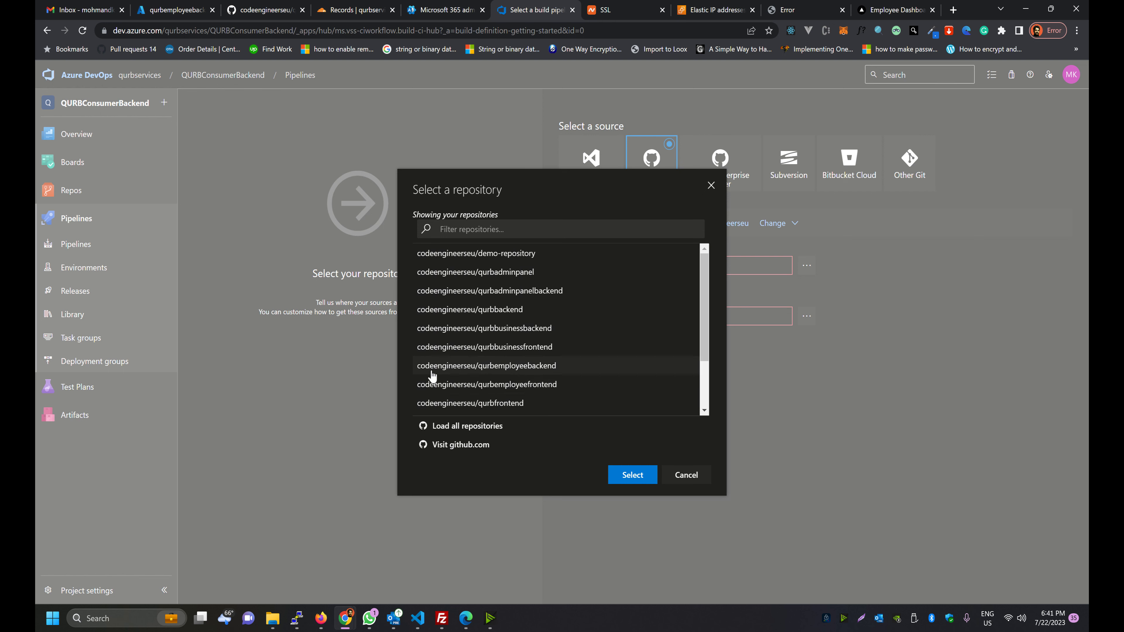
# Select the qurbemployeebackend repository on branch main and start from an Empty job template
pyautogui.click(502, 372)
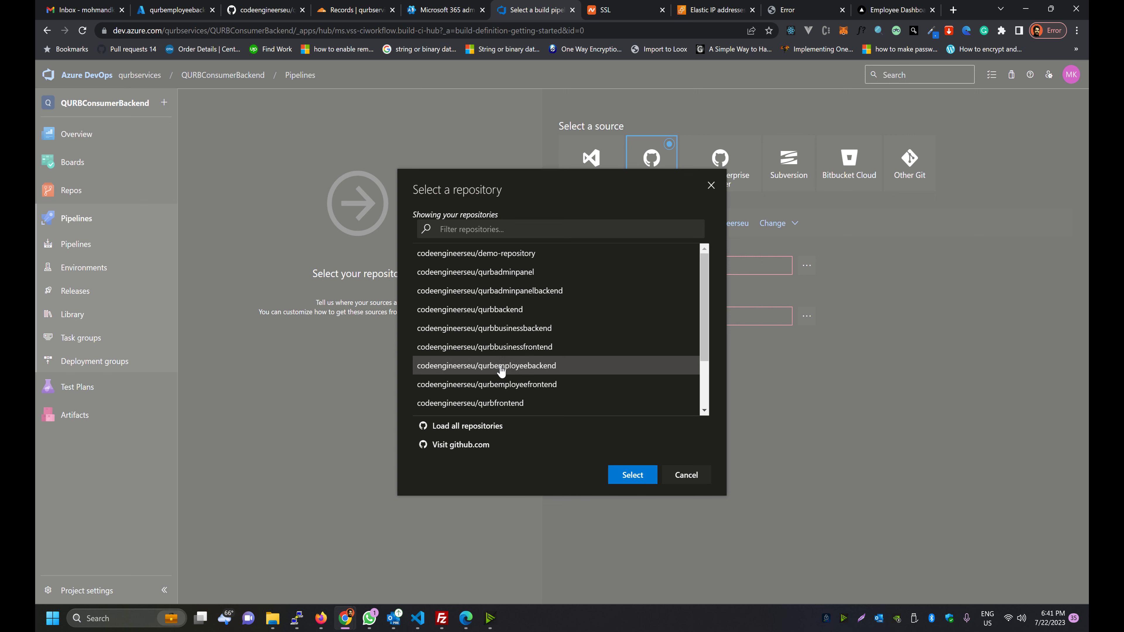
pyautogui.click(613, 477)
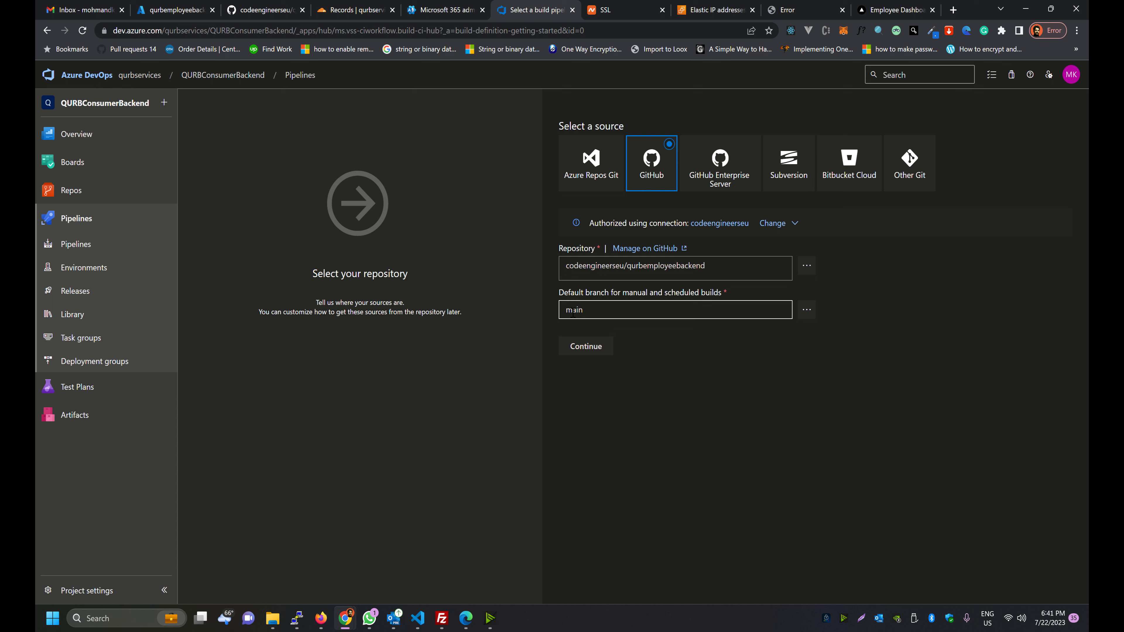
pyautogui.click(588, 315)
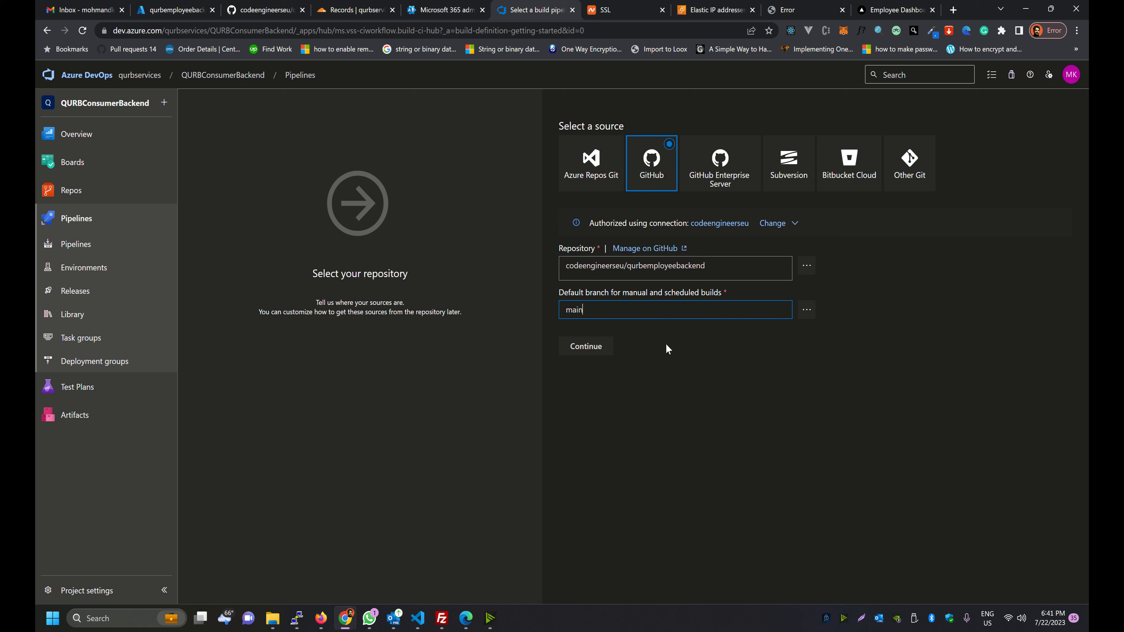
pyautogui.click(658, 346)
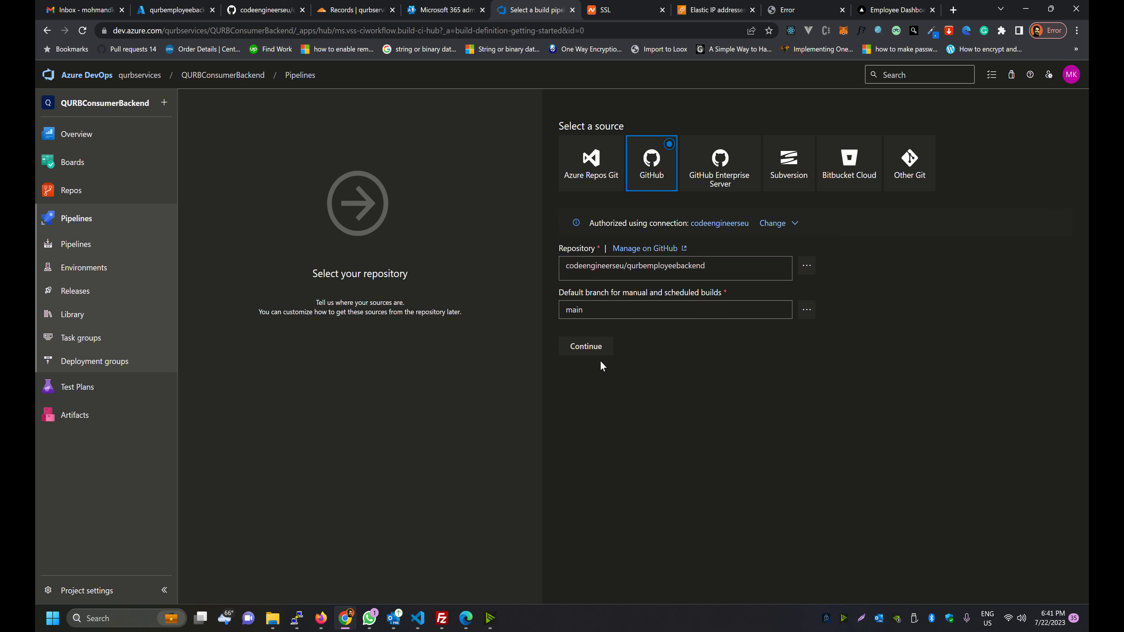
pyautogui.click(559, 348)
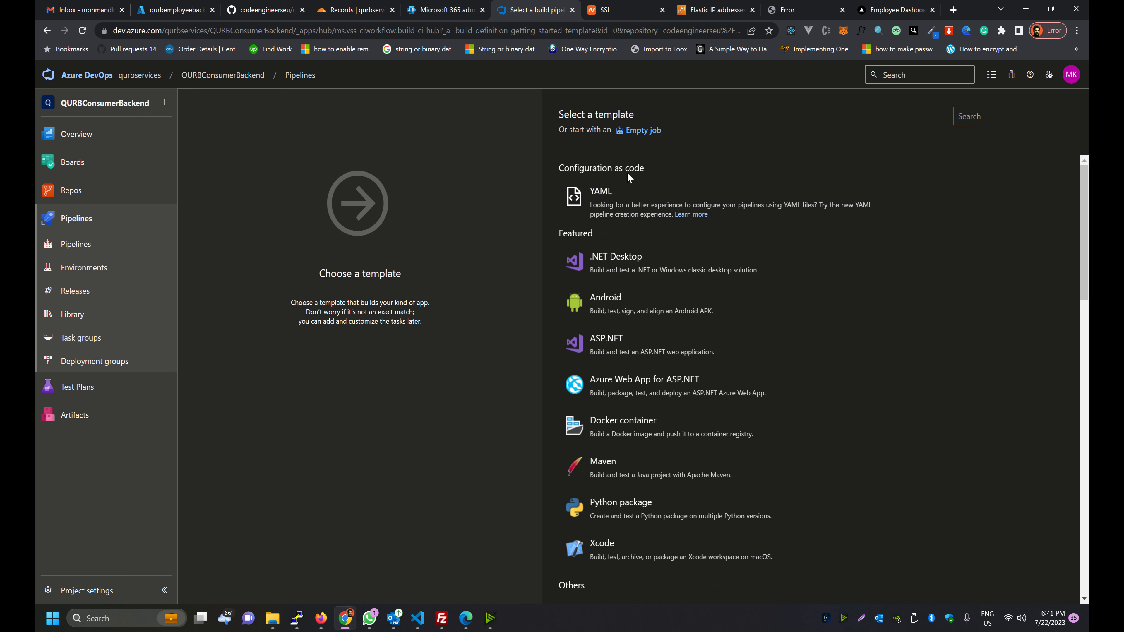
pyautogui.click(611, 133)
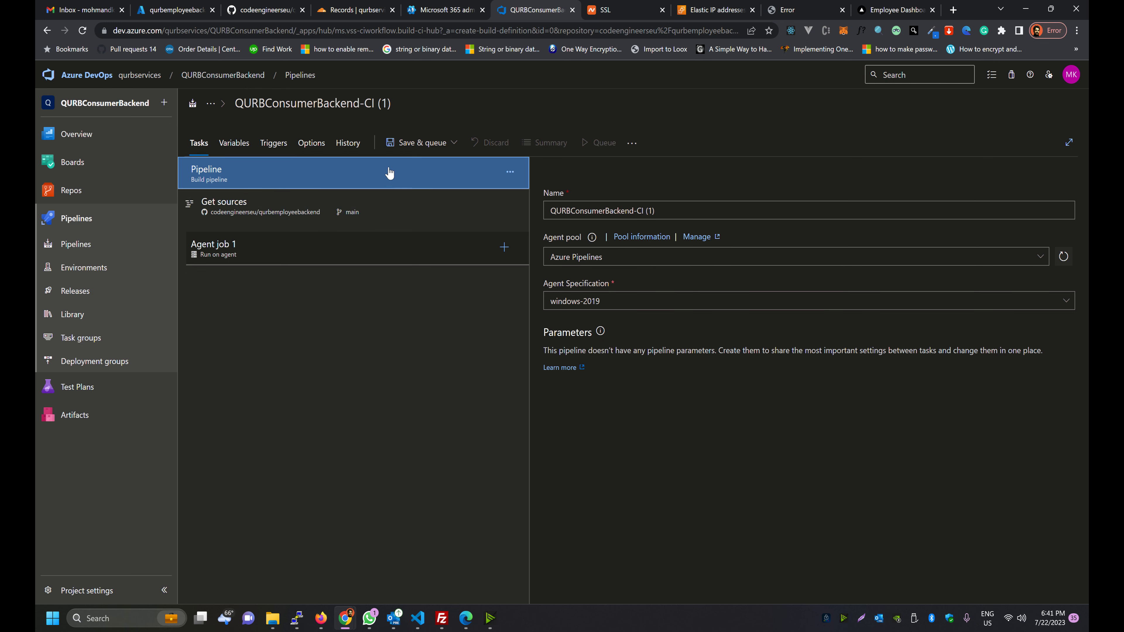
# Rename the pipeline from QURBConsumerBackend-CI (1) to QURBEmployeeBackend and open the agent pool list
pyautogui.click(601, 215)
pyautogui.click(333, 104)
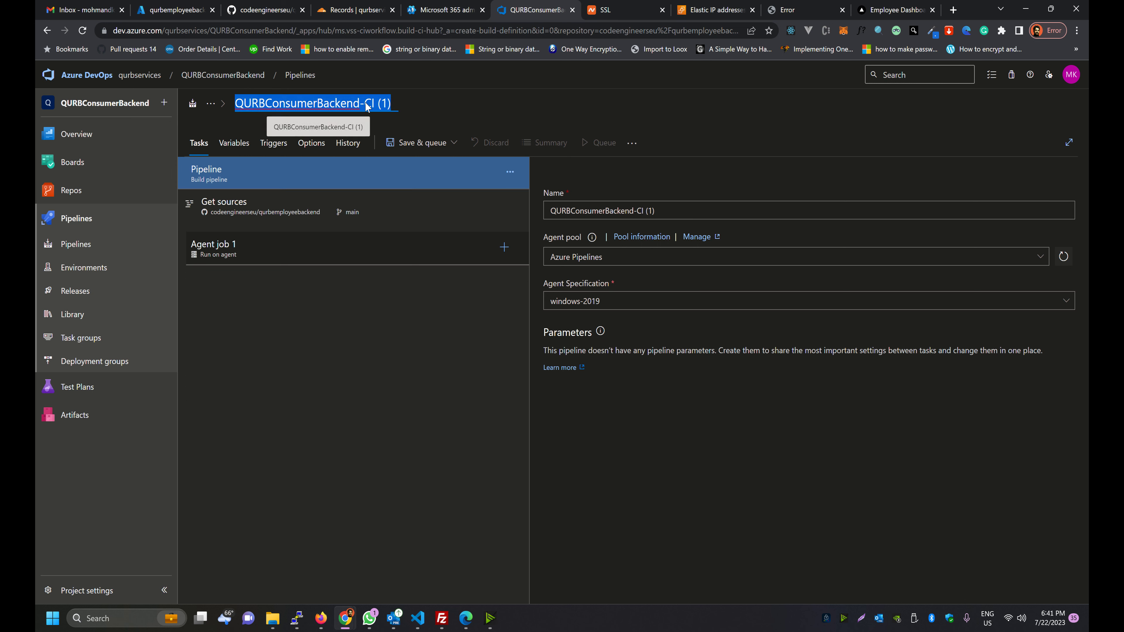
pyautogui.press('End')
pyautogui.press('BackSpace')
pyautogui.press('BackSpace')
pyautogui.press('BackSpace')
pyautogui.press('BackSpace')
pyautogui.press('BackSpace')
pyautogui.press('BackSpace')
pyautogui.press('BackSpace')
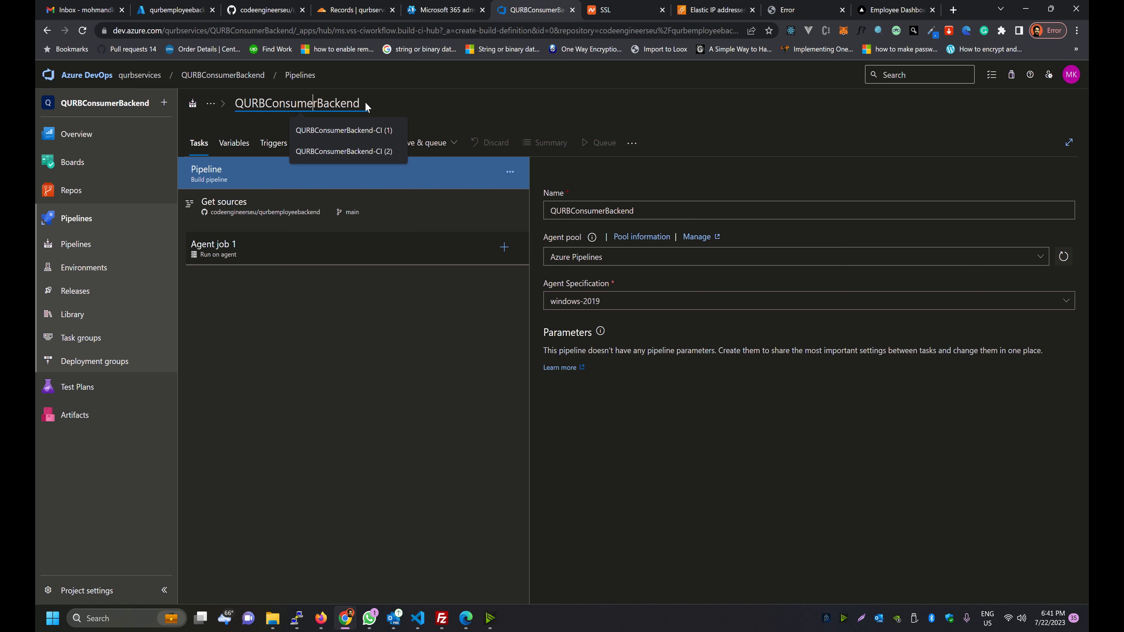
pyautogui.press('BackSpace')
pyautogui.press('BackSpace')
pyautogui.press('BackSpace')
pyautogui.press('BackSpace')
pyautogui.press('BackSpace')
pyautogui.press('BackSpace')
pyautogui.press('BackSpace')
pyautogui.press('BackSpace')
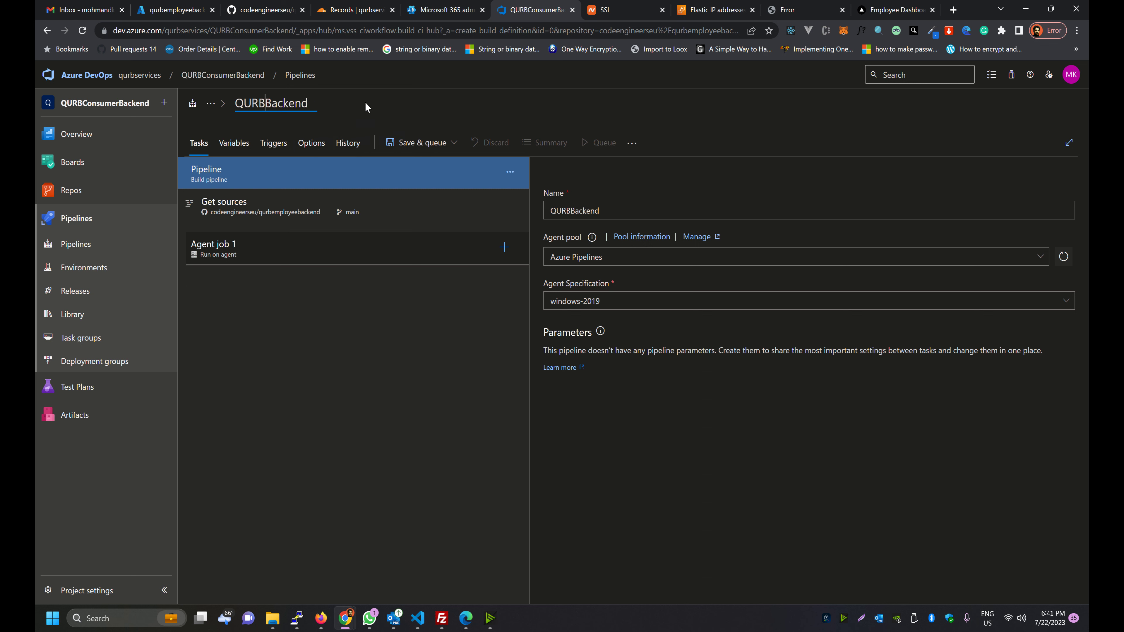
pyautogui.write('Employee')
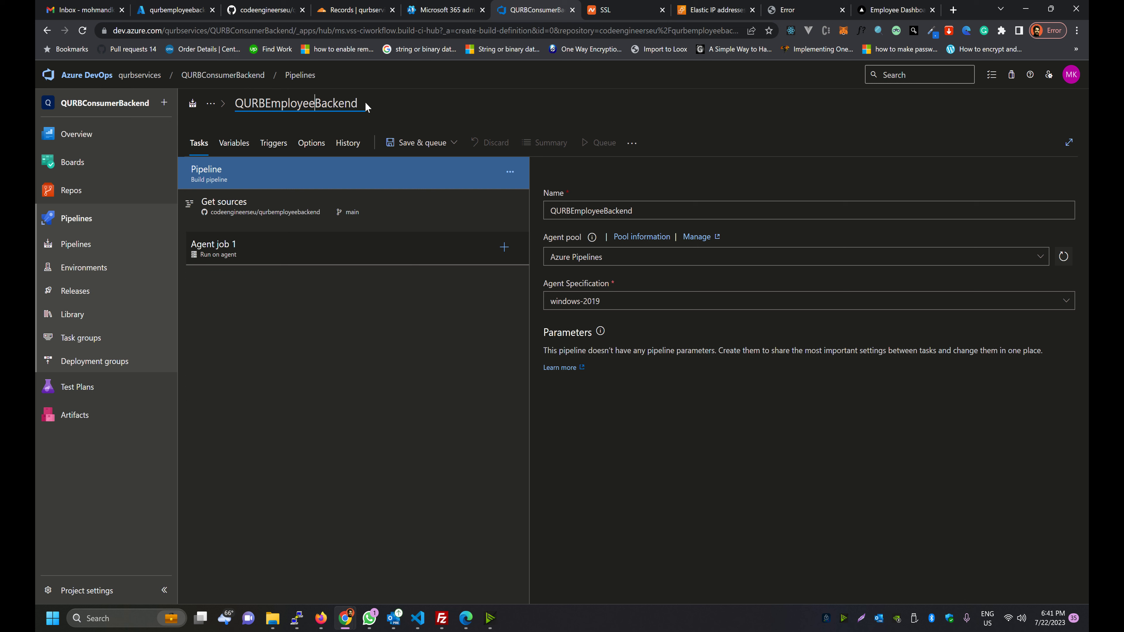
pyautogui.press('Return')
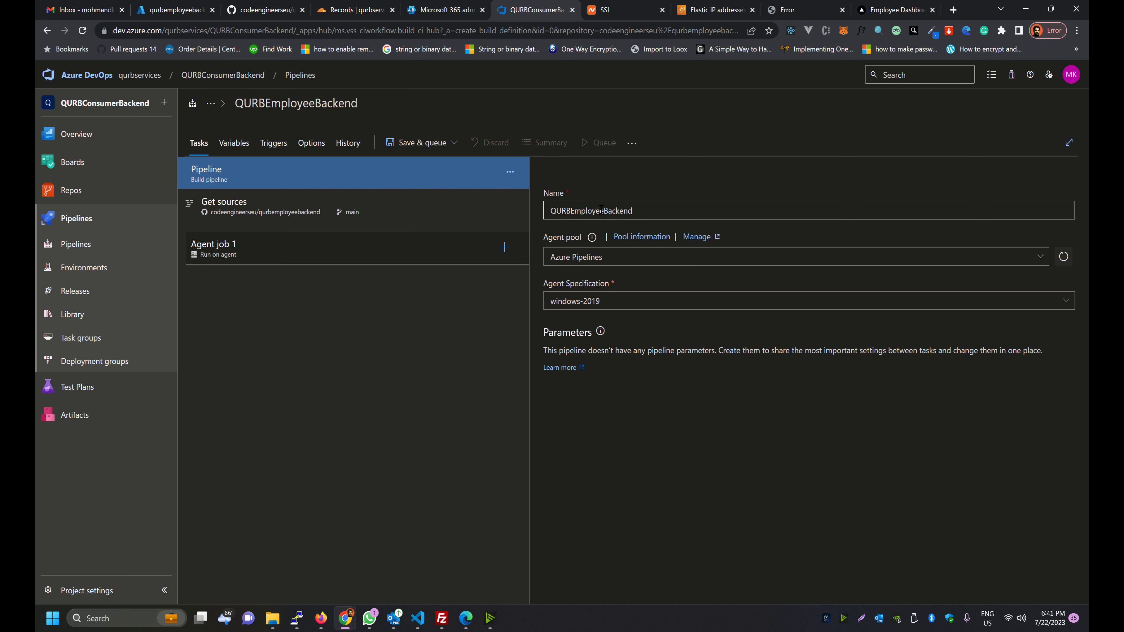
pyautogui.click(1040, 257)
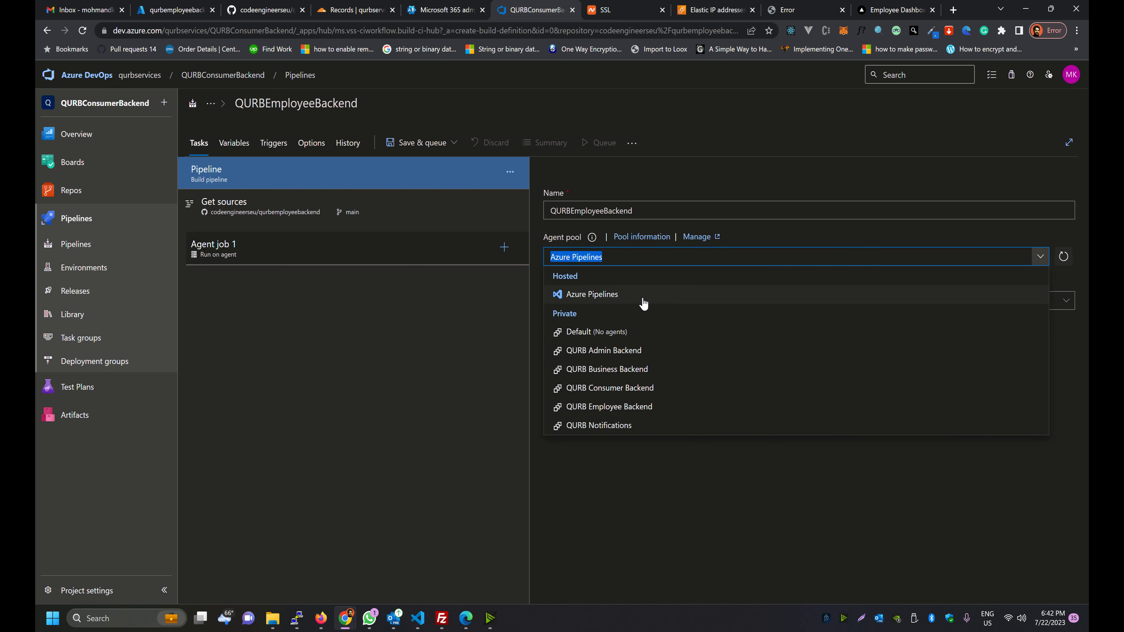
# Assign the QURB Employee Backend agent pool and verify the source is qurbemployeebackend on main
pyautogui.click(586, 412)
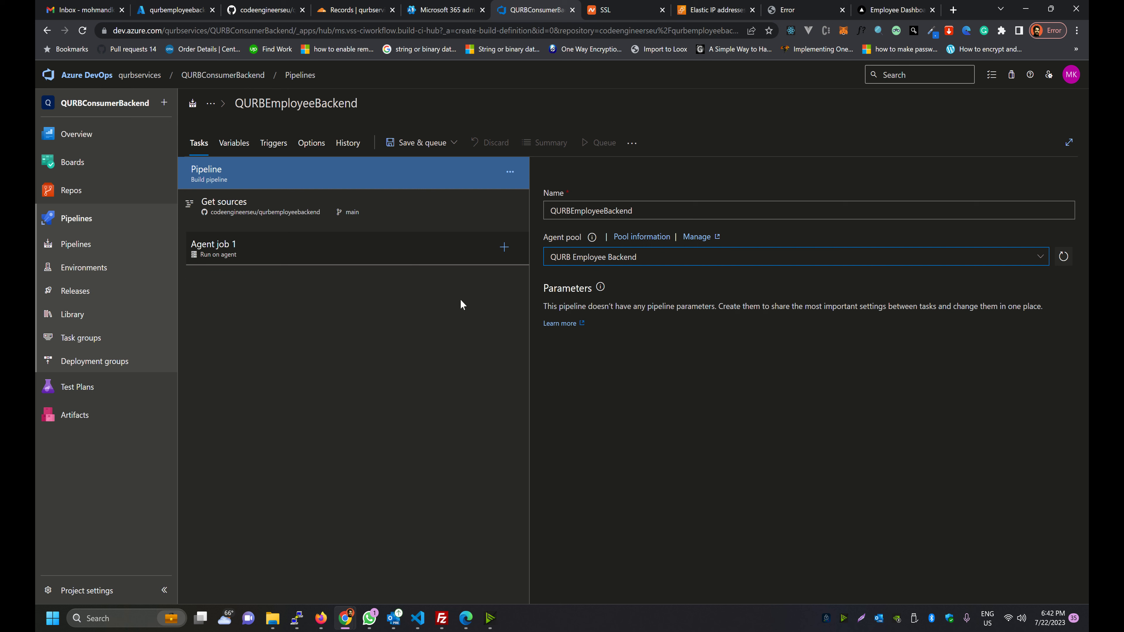
pyautogui.click(389, 211)
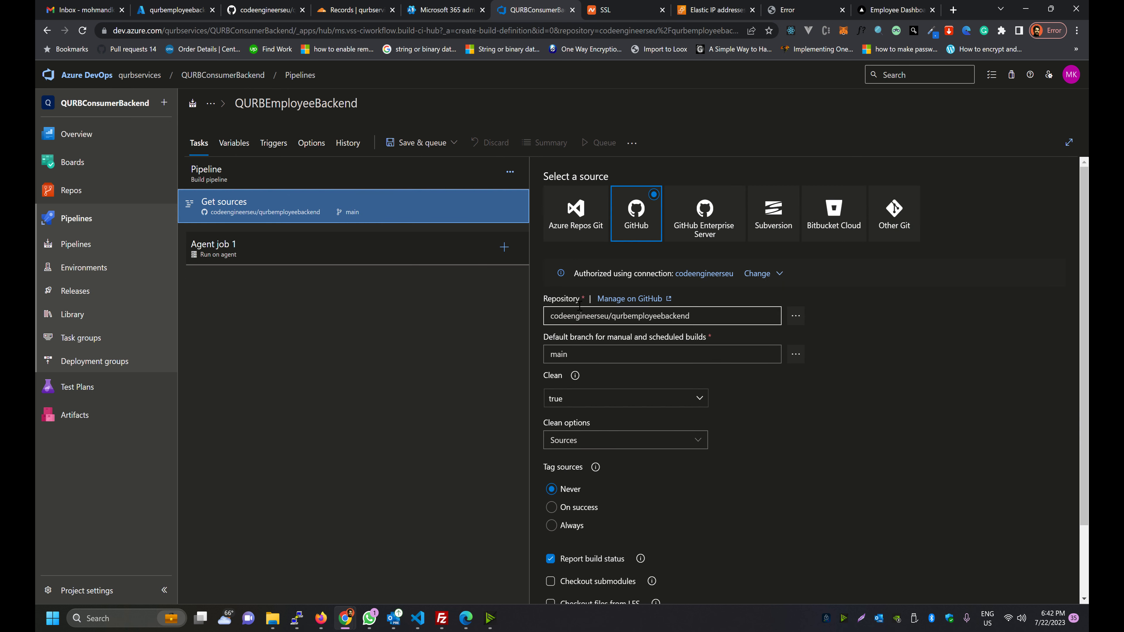
pyautogui.click(655, 317)
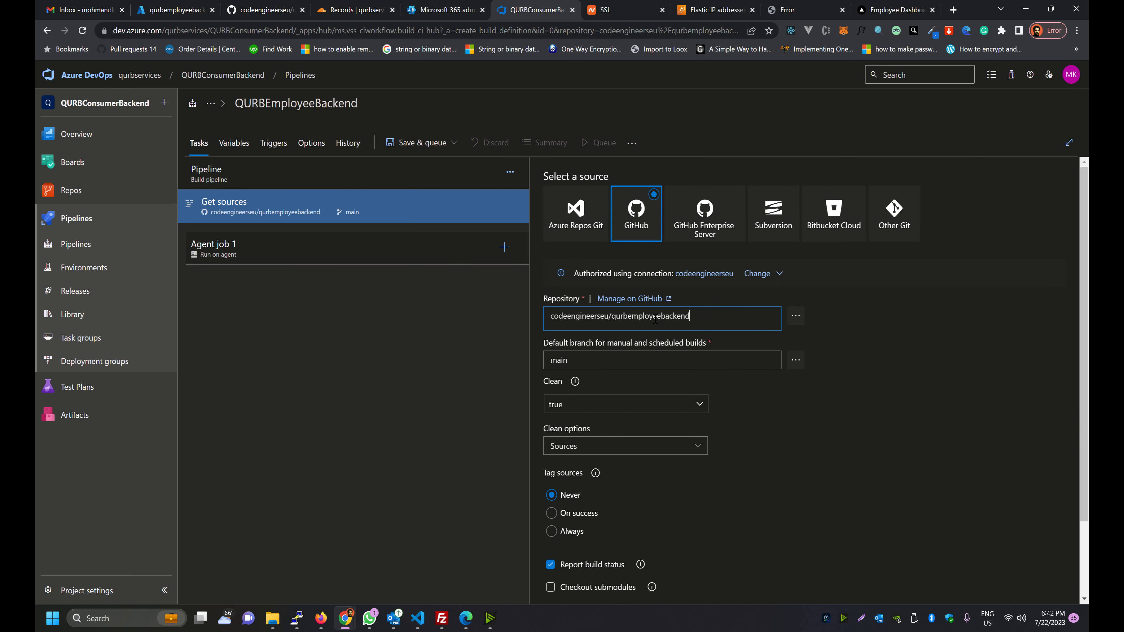
pyautogui.moveTo(690, 317); pyautogui.dragTo(576, 319)
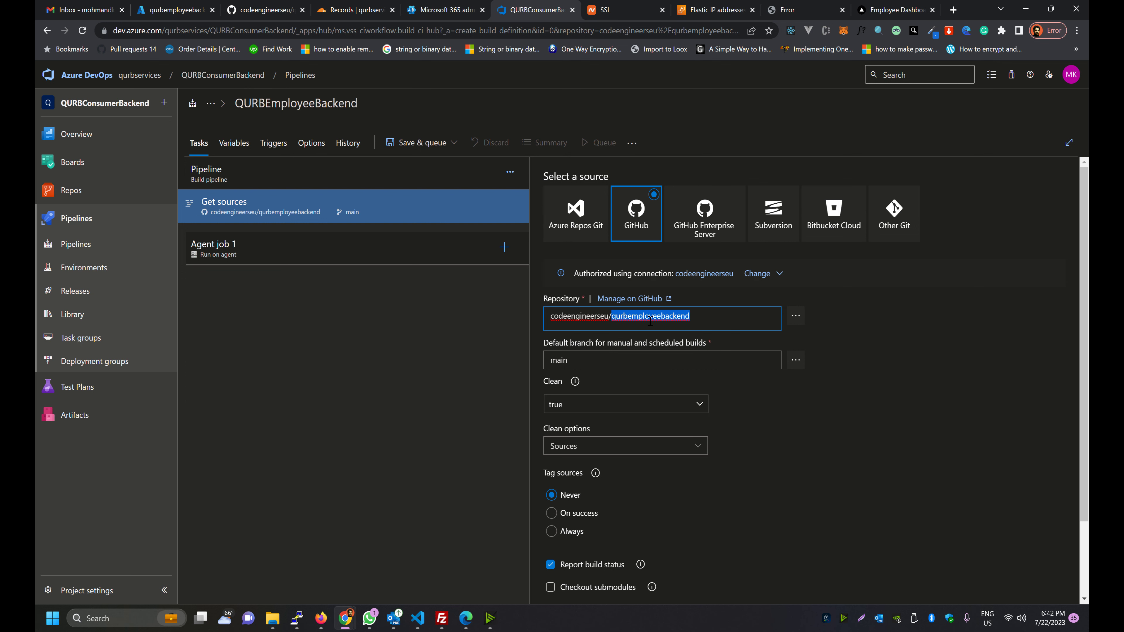
pyautogui.click(552, 359)
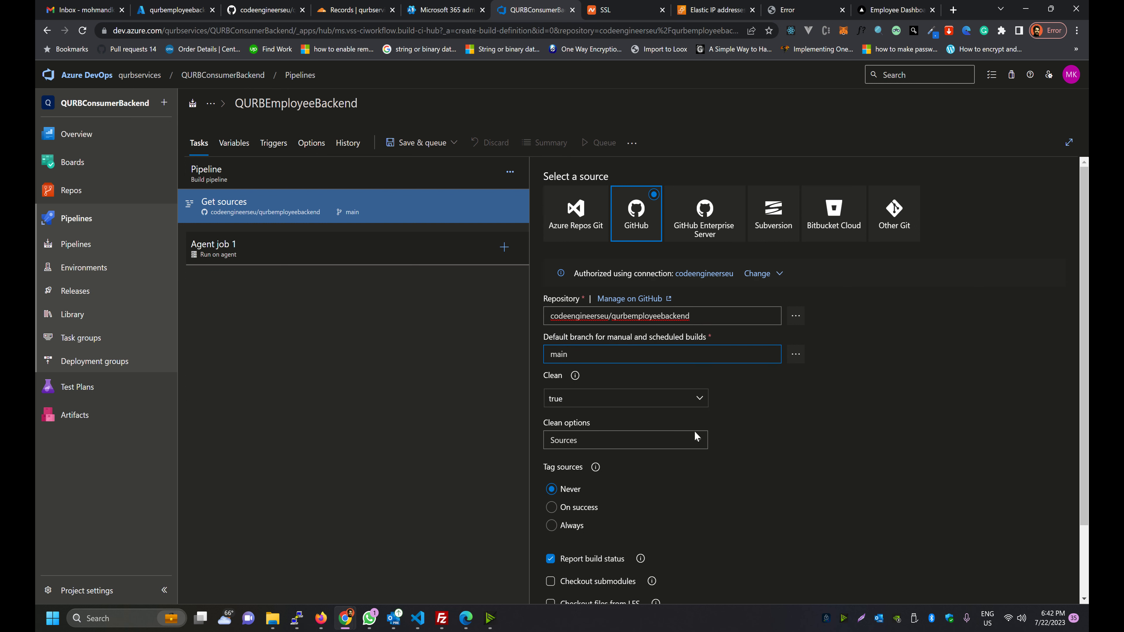
pyautogui.scroll(-2, 729, 427)
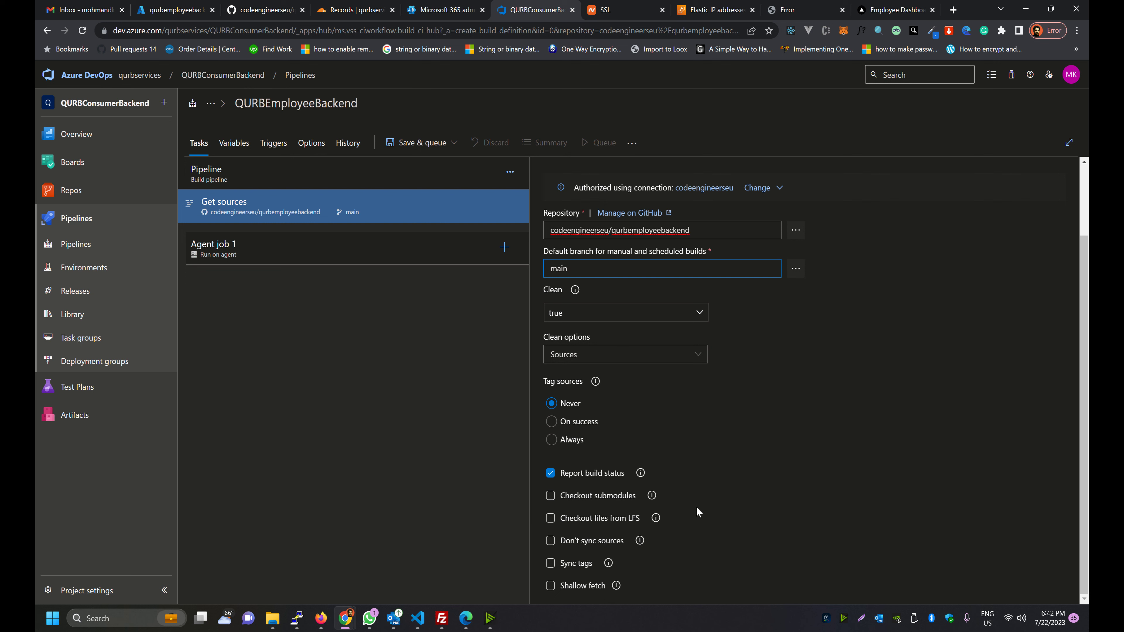
pyautogui.scroll(2, 708, 451)
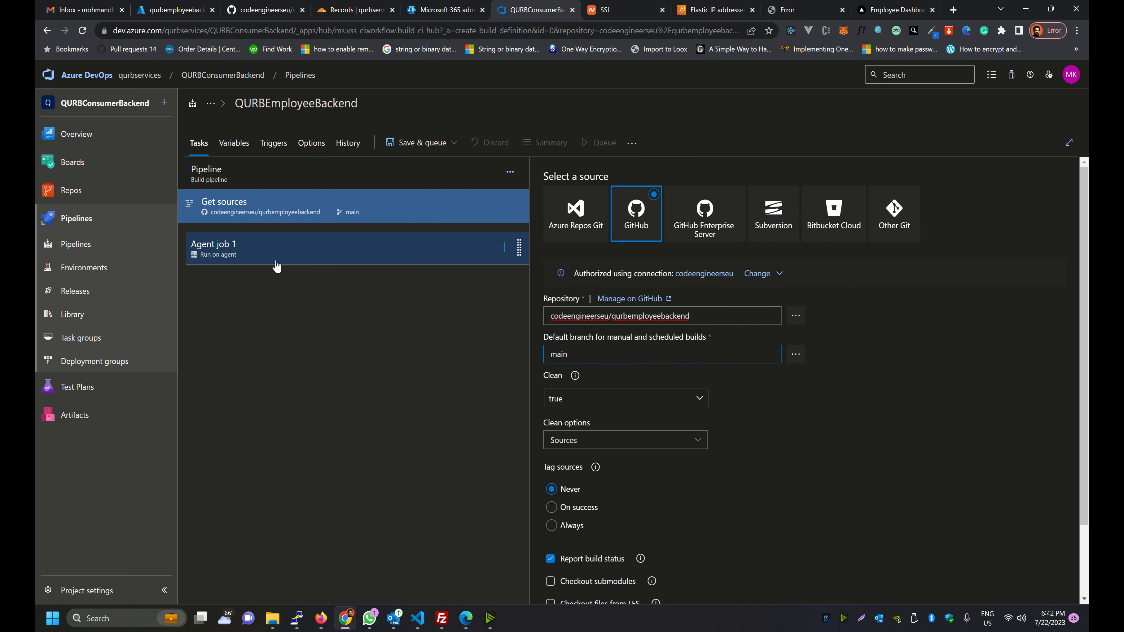
# Check Agent job 1's display name, then return to the pipelines list
pyautogui.click(304, 255)
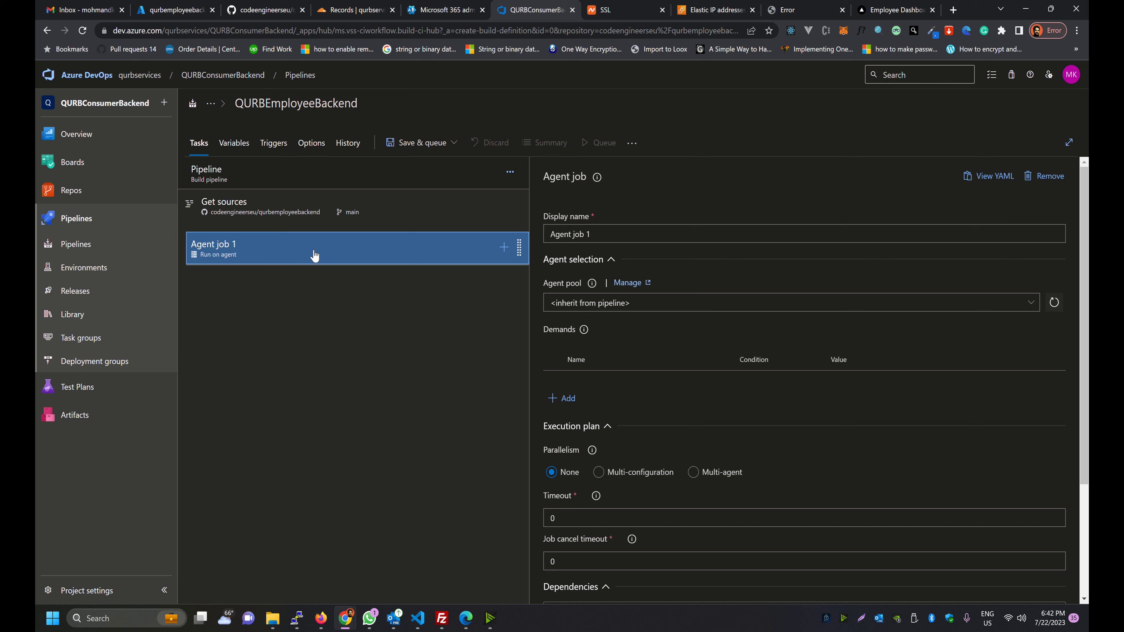
pyautogui.click(569, 235)
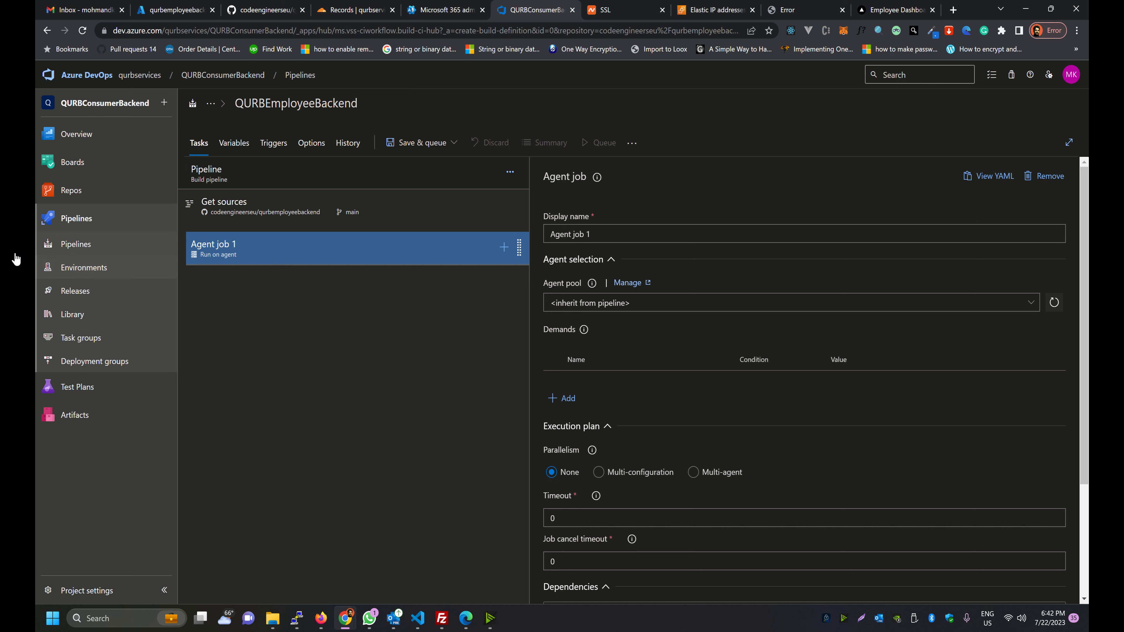
pyautogui.click(42, 251)
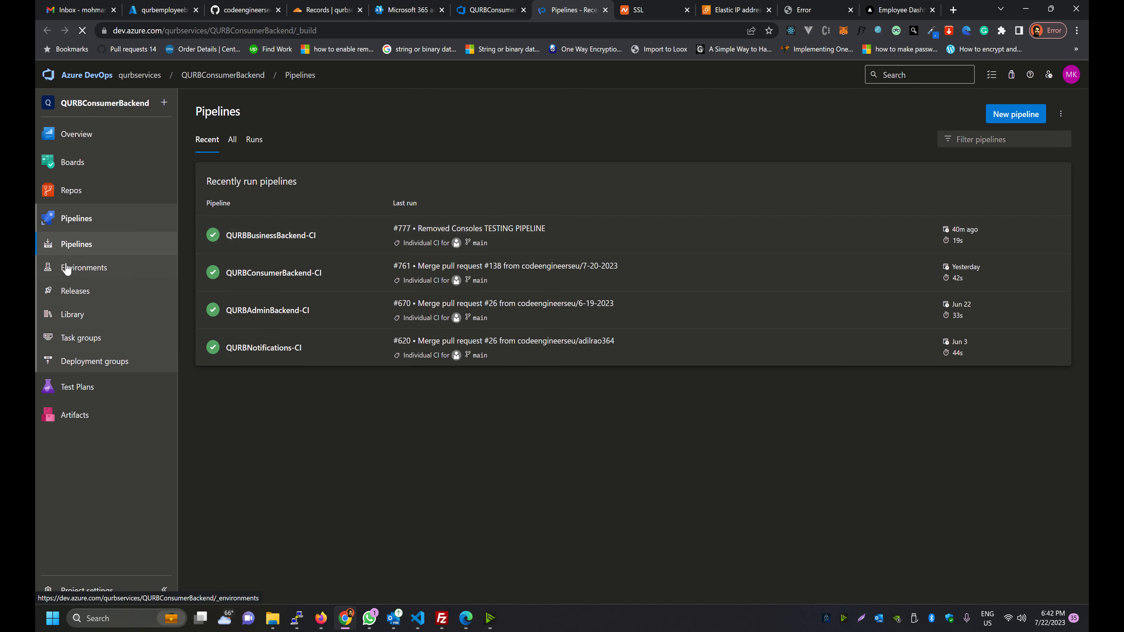
# Inspect Agent job 1's pool in QURBBusinessBackend-CI, then switch back to the QURBEmployeeBackend editor
pyautogui.click(1055, 234)
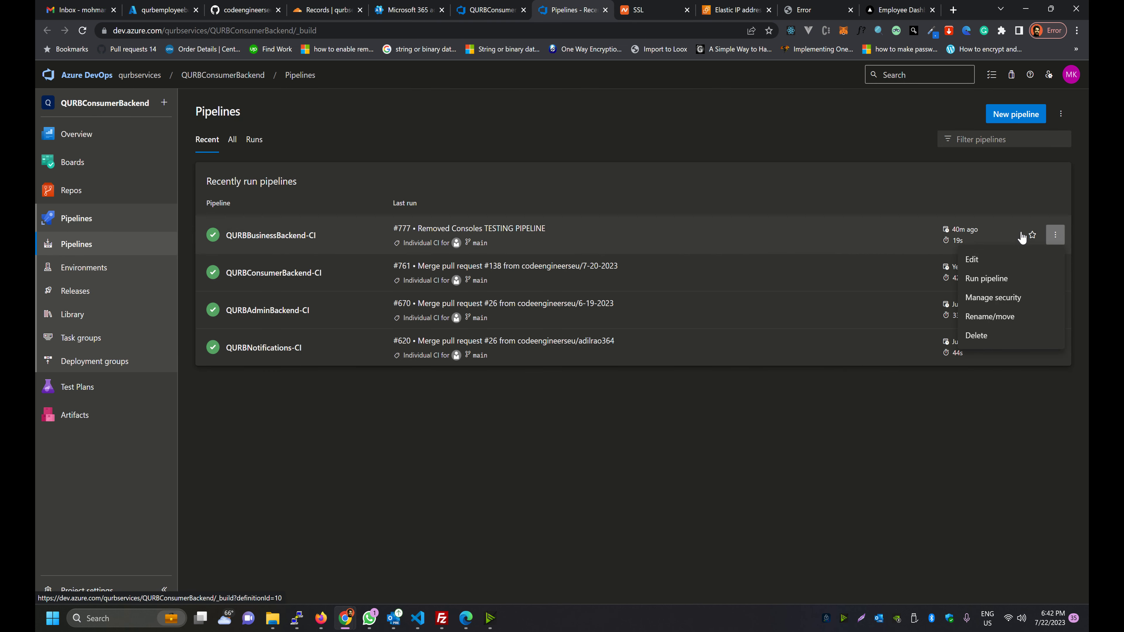
pyautogui.click(972, 259)
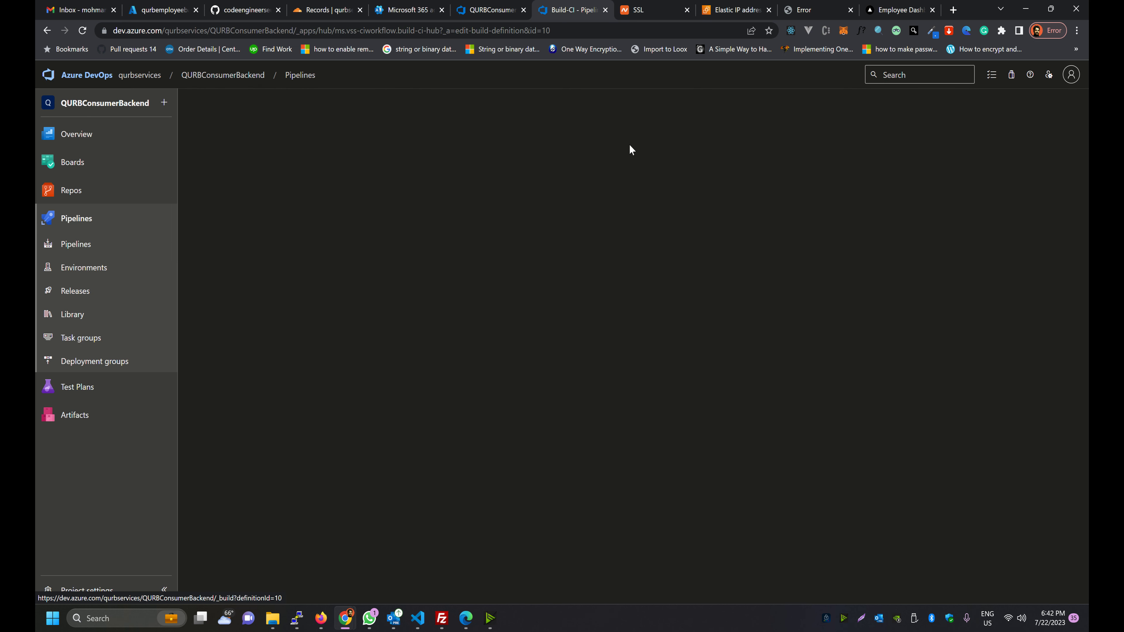
pyautogui.click(299, 256)
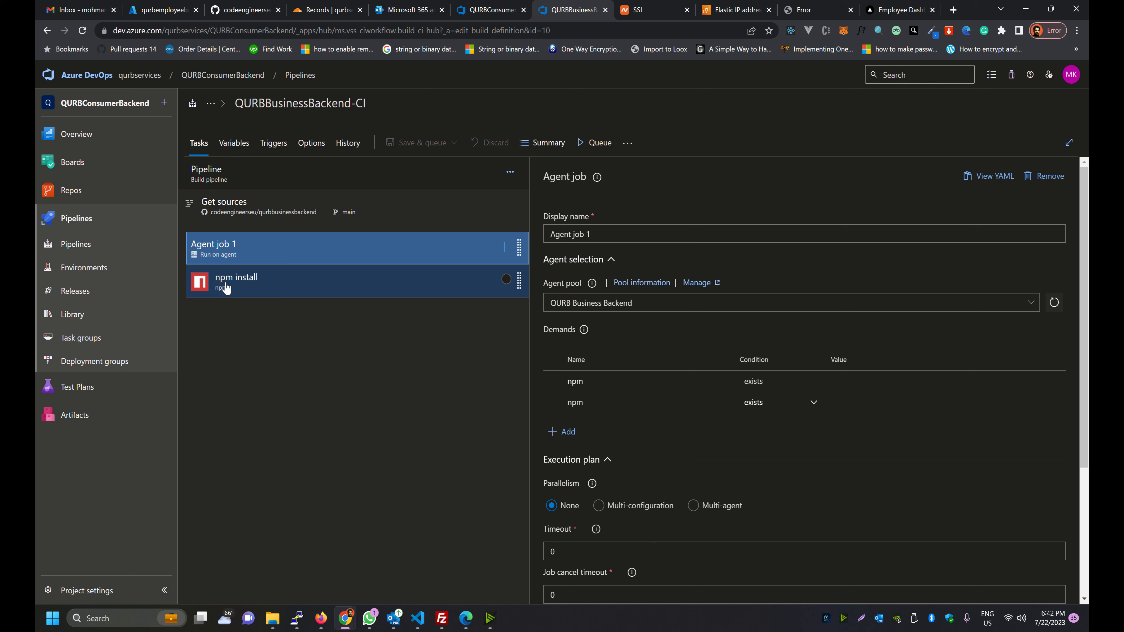
pyautogui.hotkey('ctrl', 'shift', 'Tab')
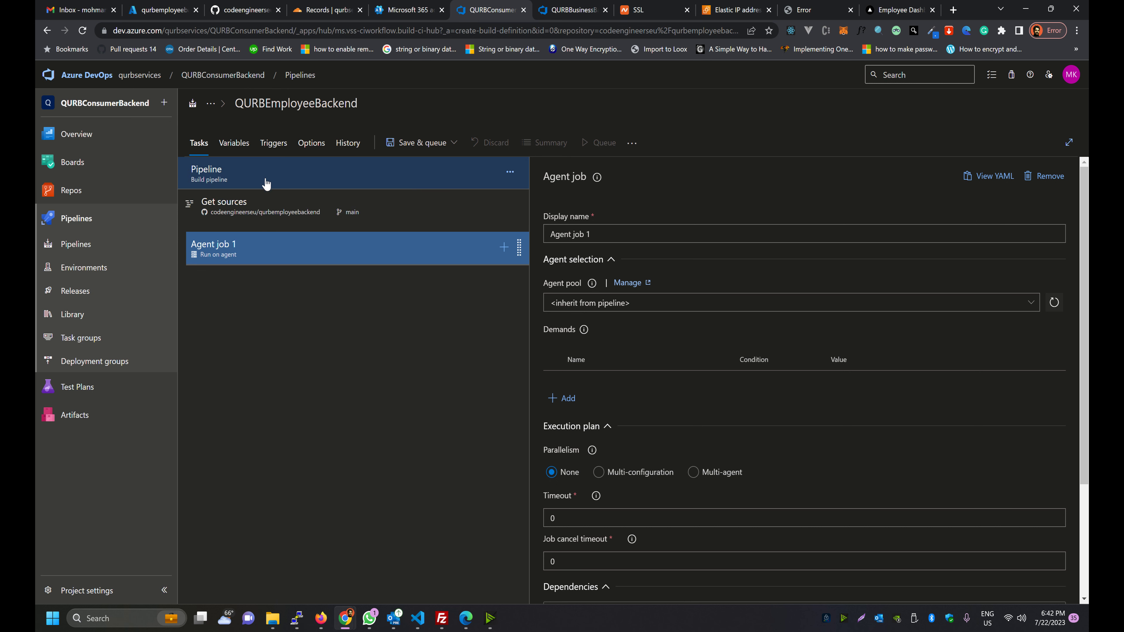
# Review the pipeline's name, agent pool and full source repository name
pyautogui.click(290, 175)
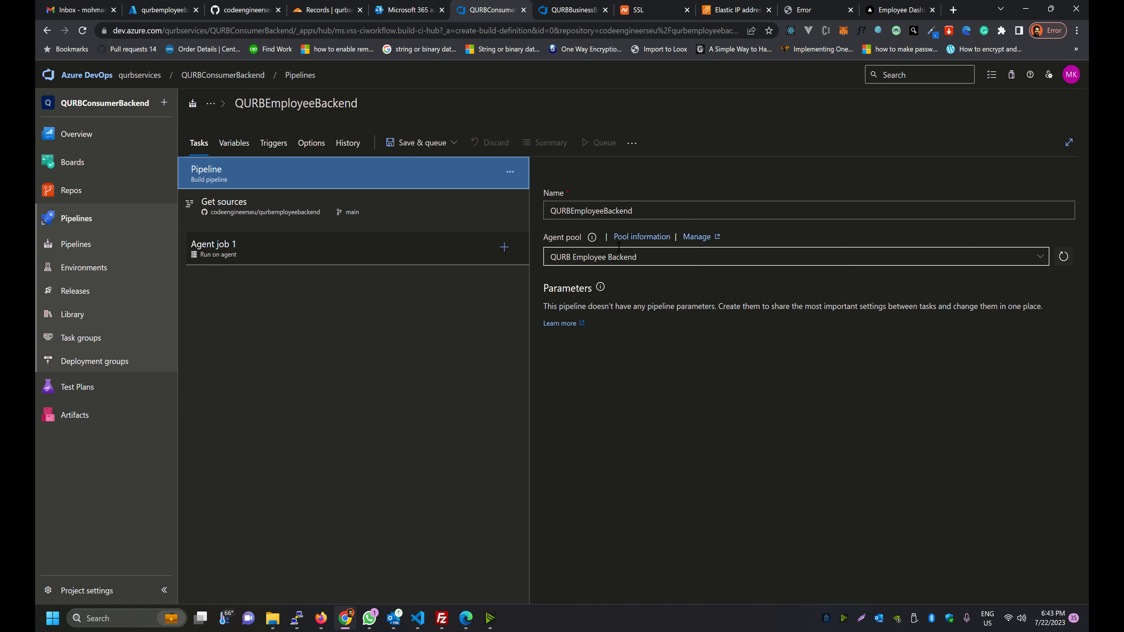
pyautogui.click(296, 215)
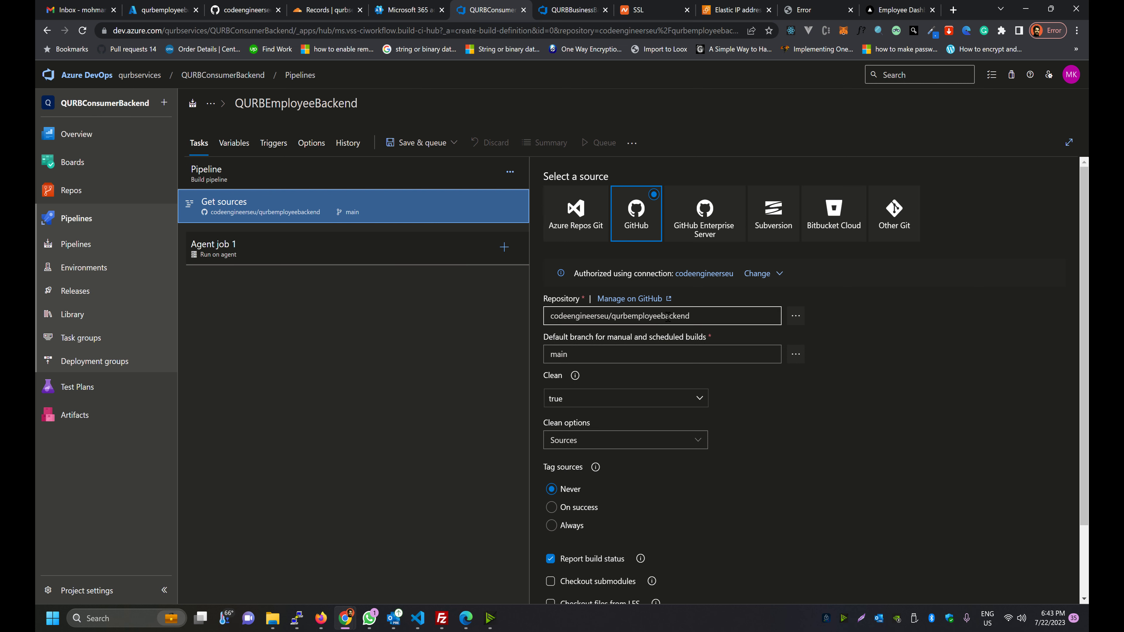
pyautogui.moveTo(690, 315); pyautogui.dragTo(515, 318)
pyautogui.press('Tab')
pyautogui.press('Tab')
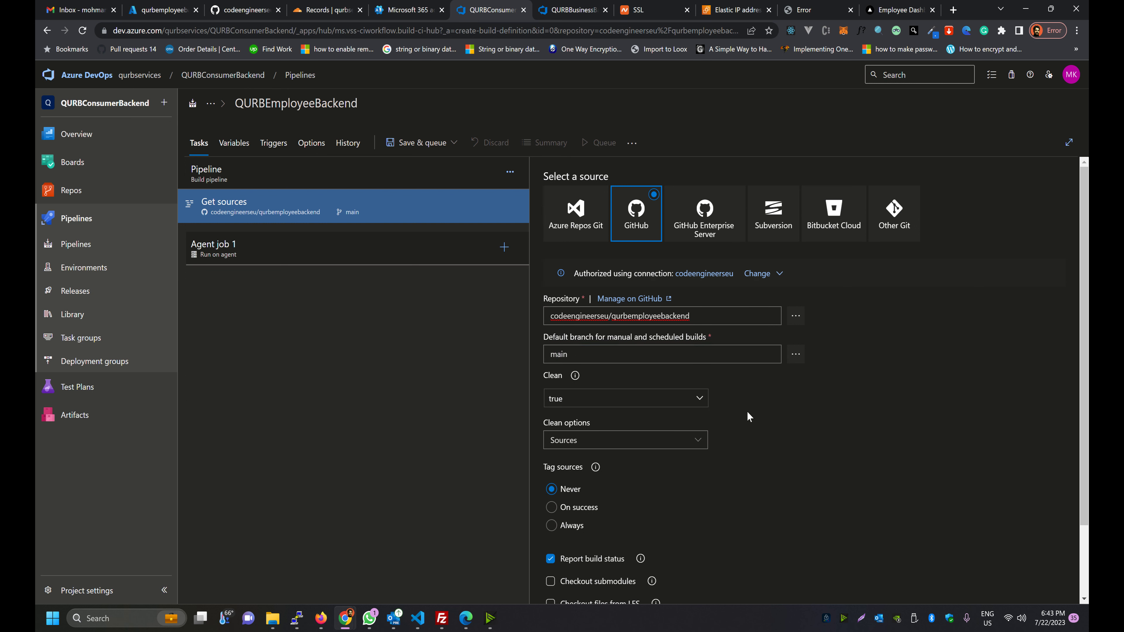
# Set Agent job 1 to the QURB Employee Backend pool with an npm exists demand
pyautogui.click(325, 256)
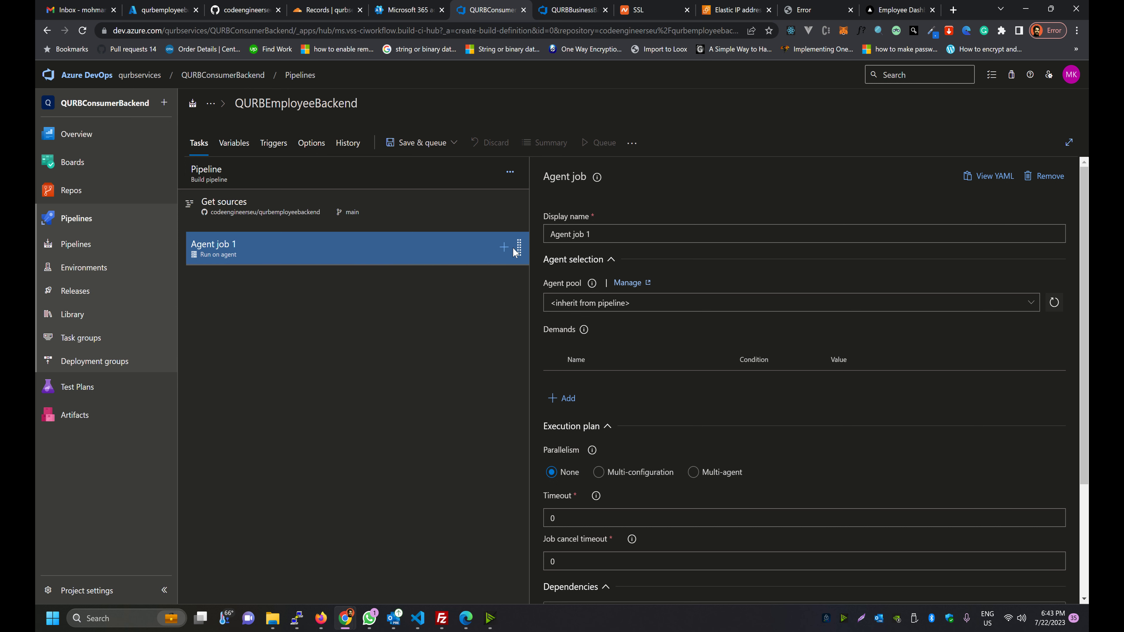
pyautogui.click(1003, 308)
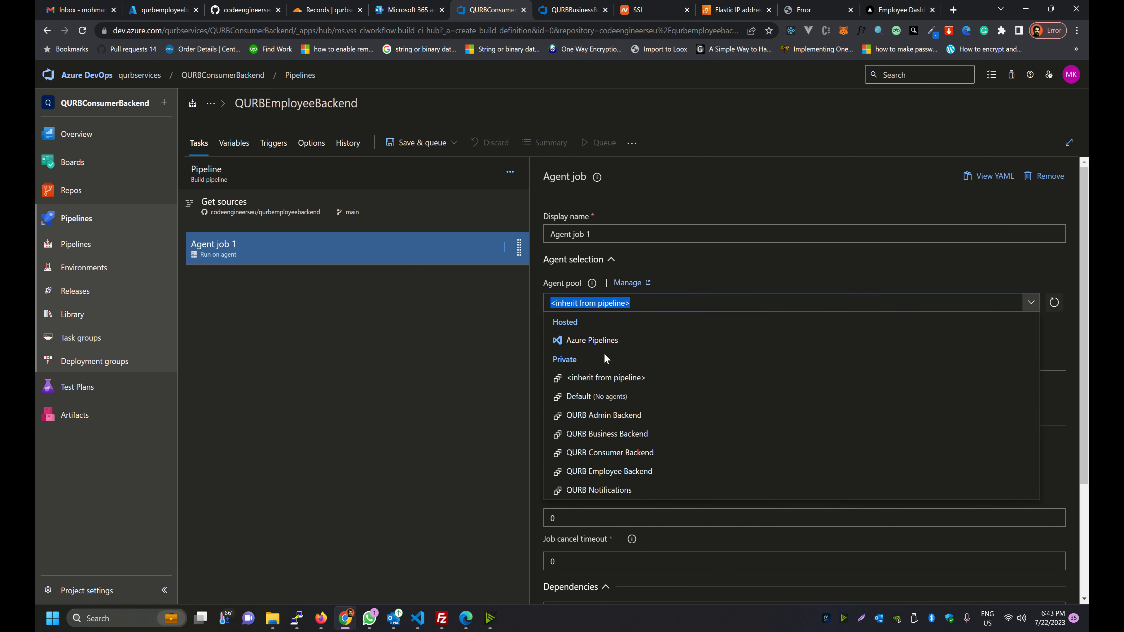
pyautogui.click(585, 471)
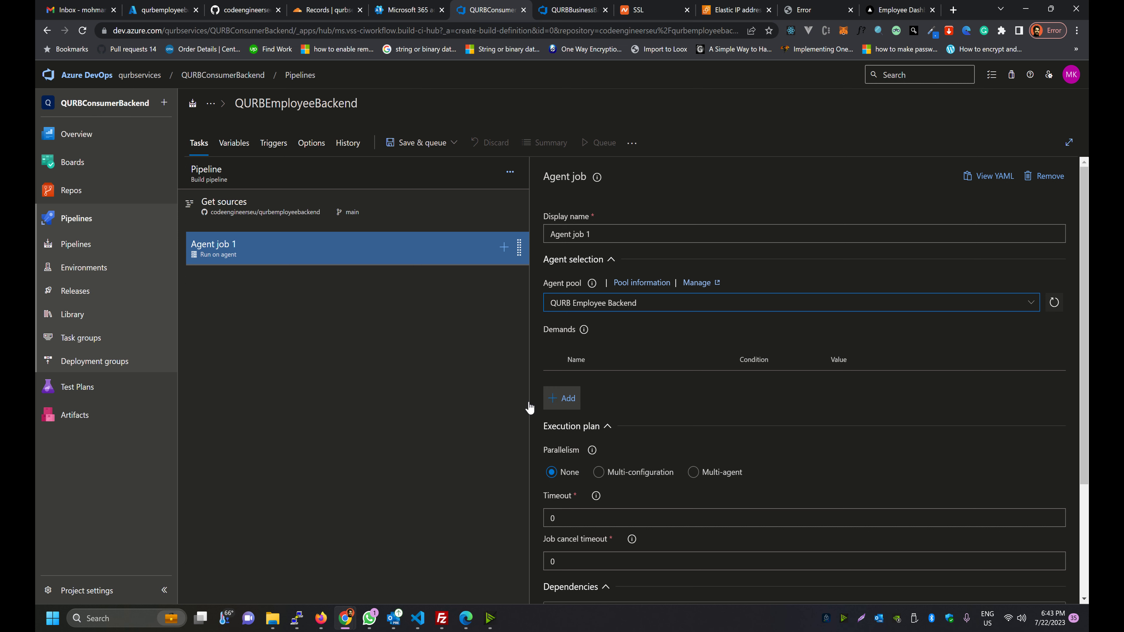
pyautogui.click(561, 397)
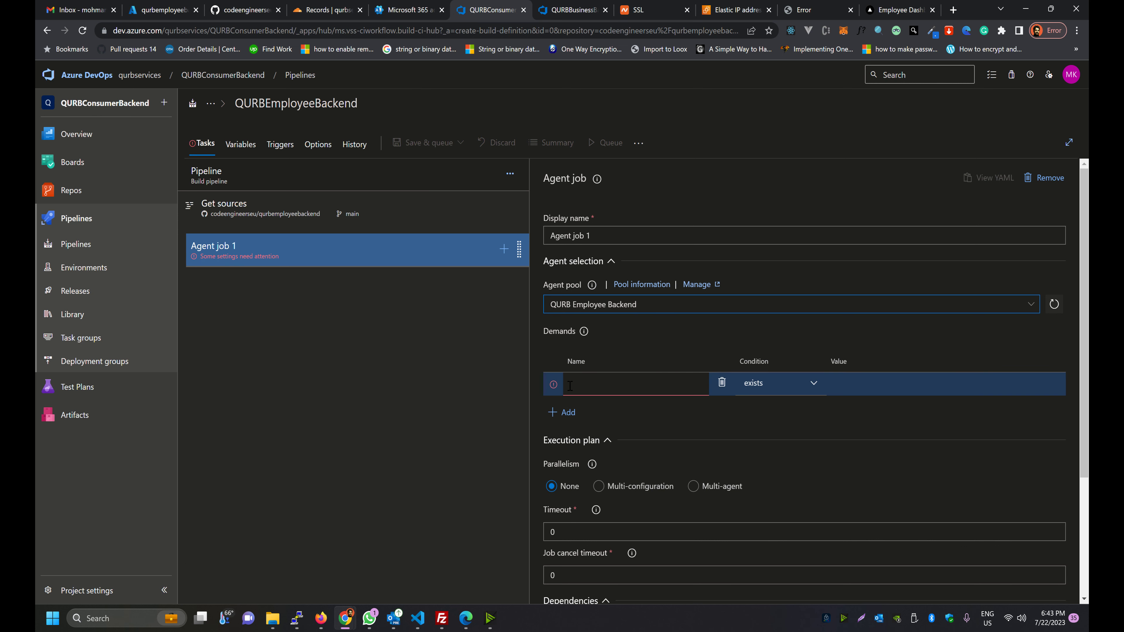
pyautogui.click(455, 364)
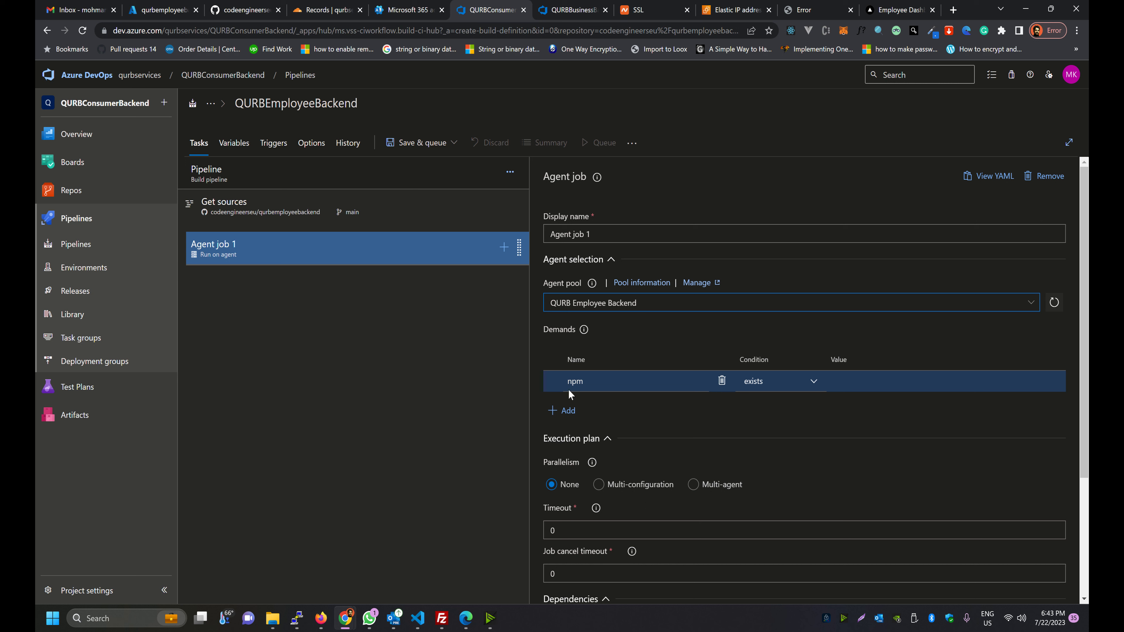
pyautogui.click(379, 256)
# Search for npm and add the npm task to Agent job 1
pyautogui.click(504, 247)
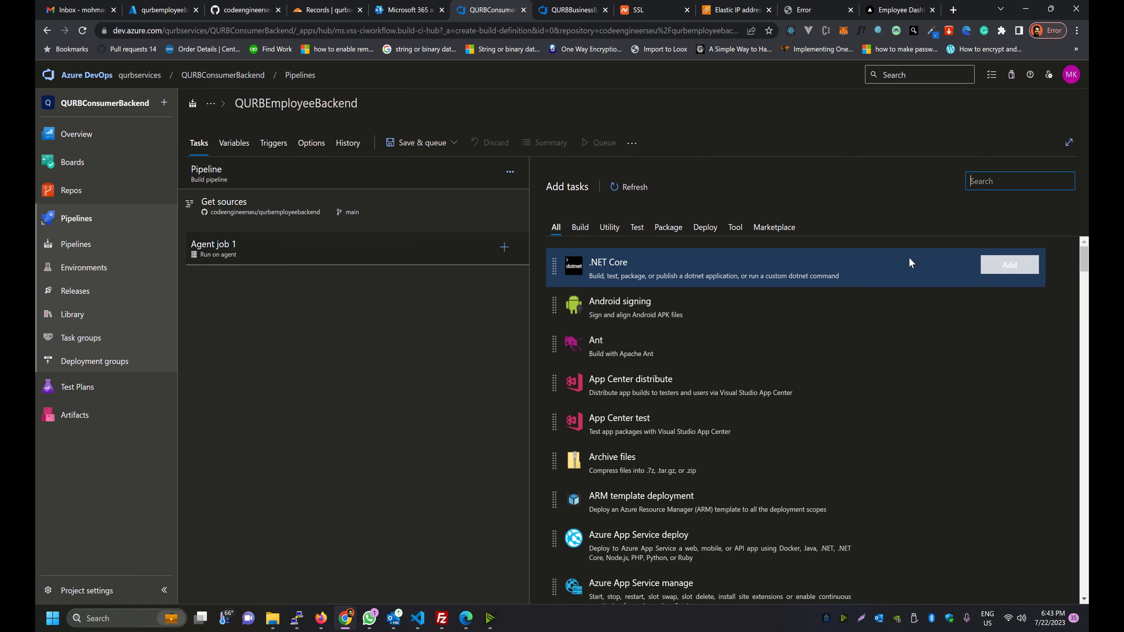
pyautogui.write('npm')
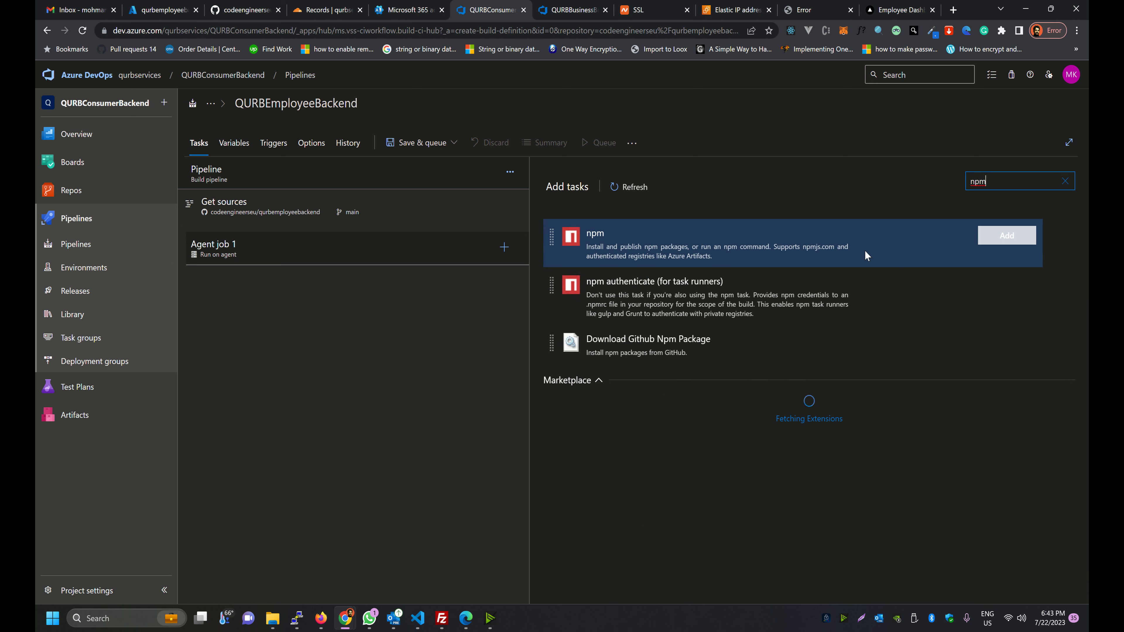
pyautogui.moveTo(986, 182); pyautogui.dragTo(935, 184)
pyautogui.moveTo(645, 249)
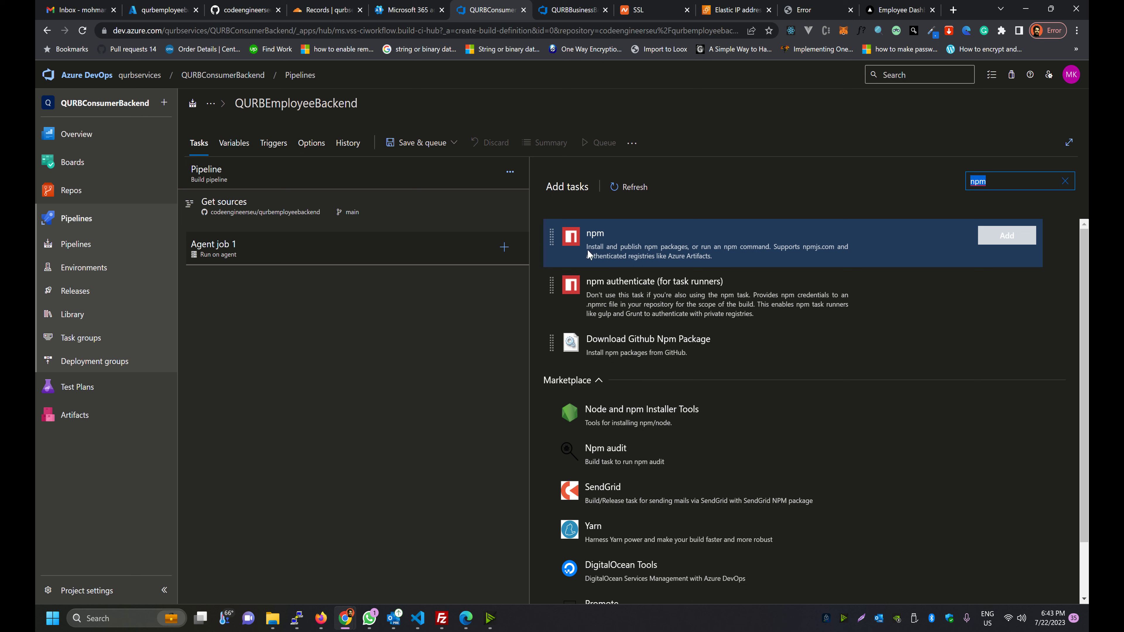
pyautogui.click(983, 238)
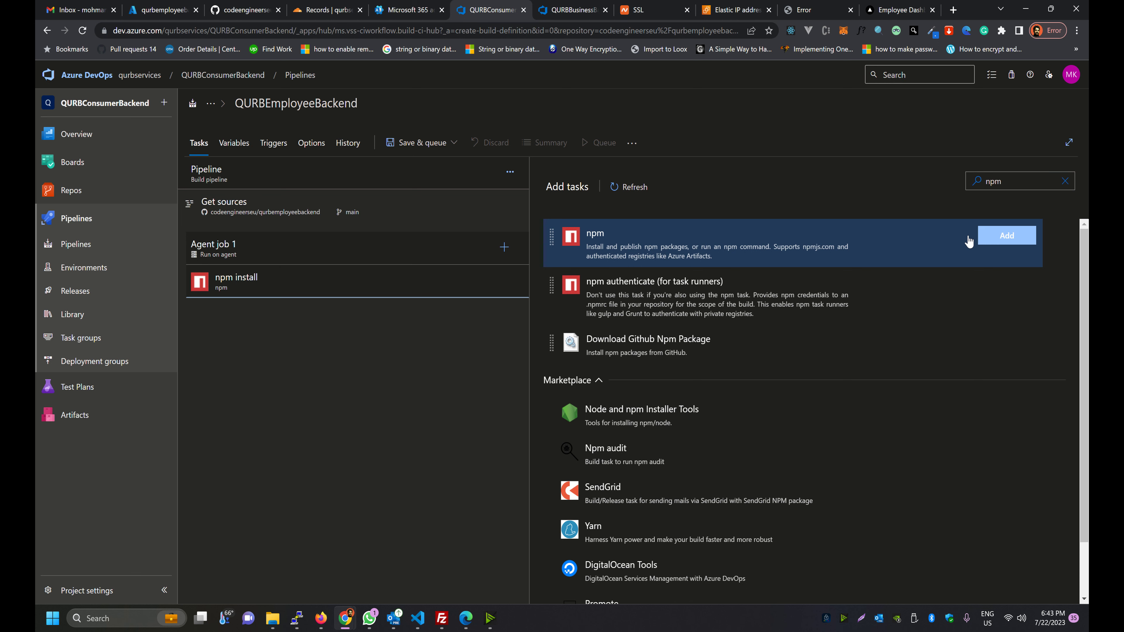
# Check the npm task's display name and keep its command as install
pyautogui.click(246, 291)
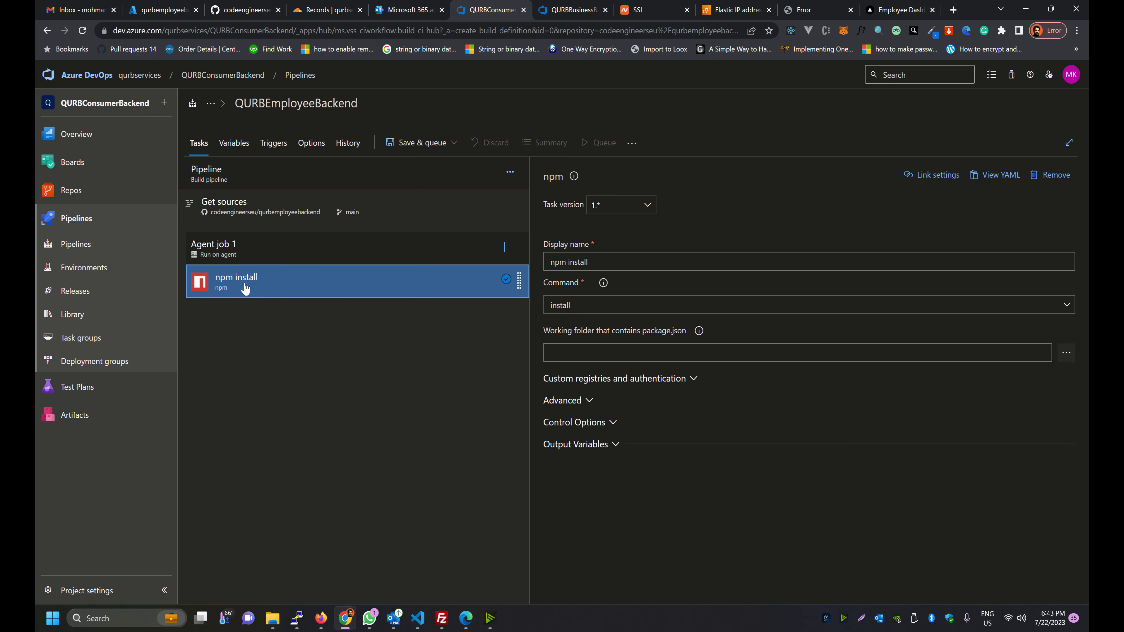
pyautogui.moveTo(589, 262); pyautogui.dragTo(513, 265)
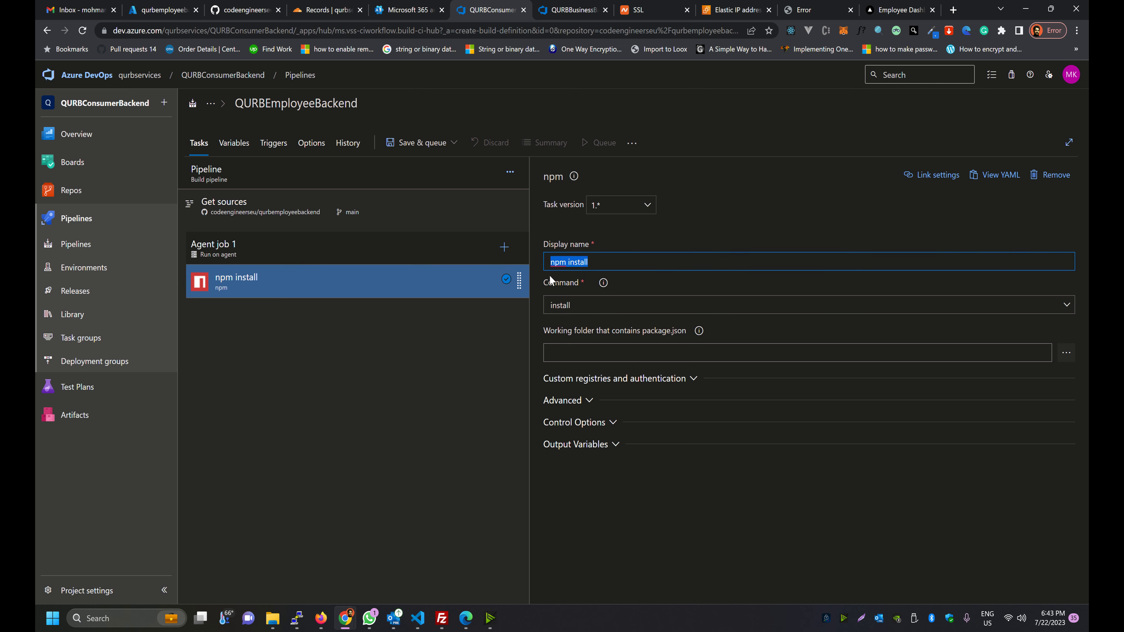
pyautogui.press('End')
pyautogui.hotkey('ctrl', 'a')
pyautogui.click(546, 310)
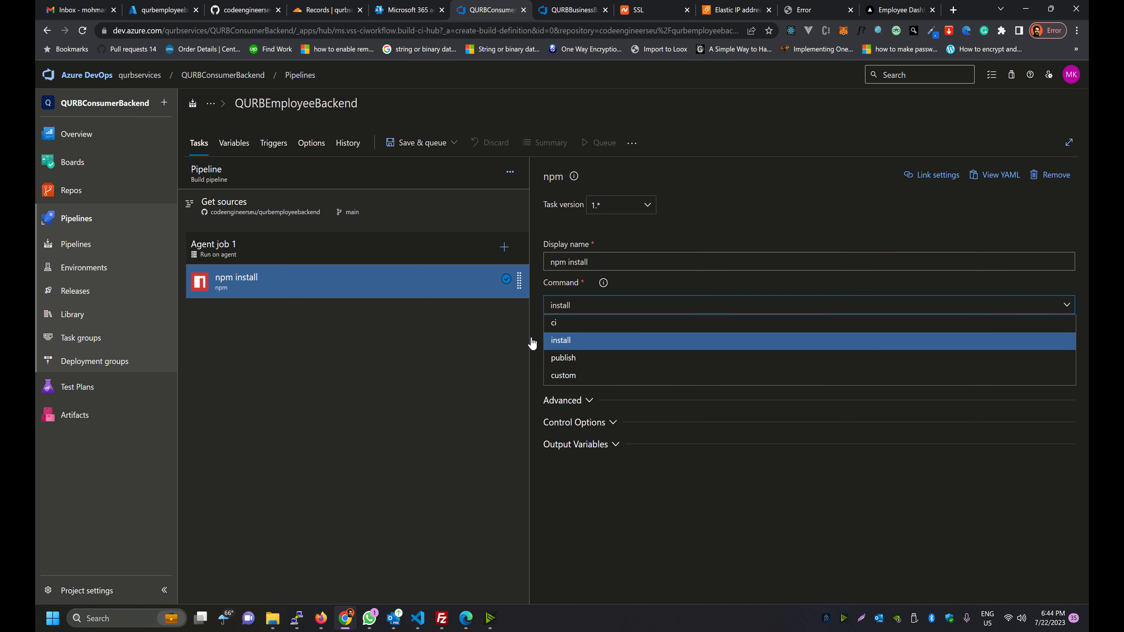
pyautogui.click(509, 343)
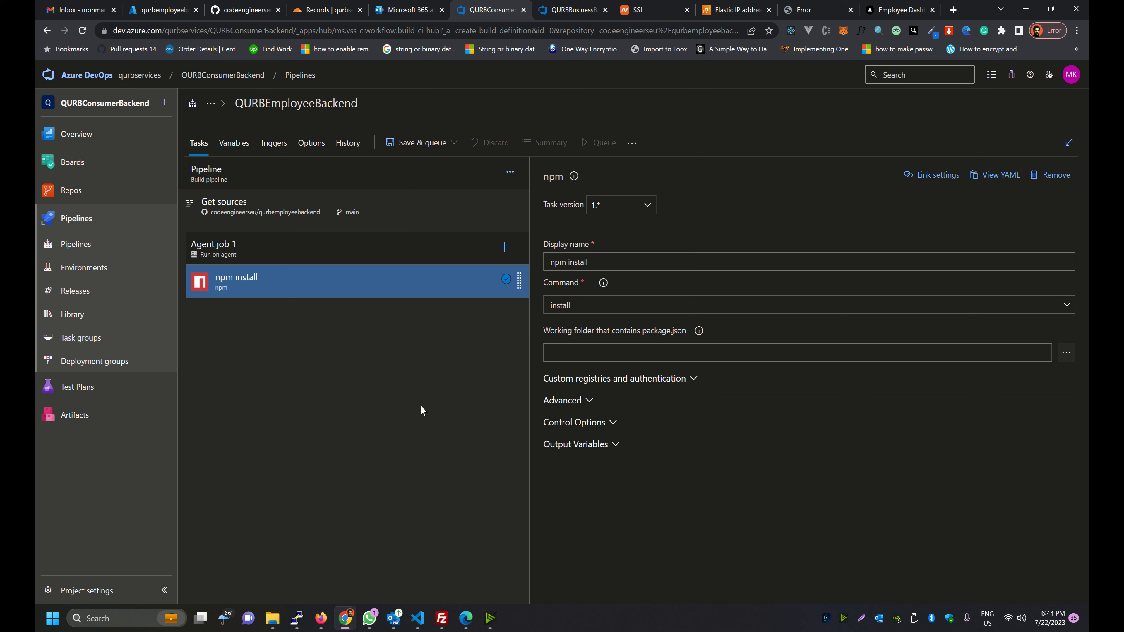
pyautogui.click(251, 143)
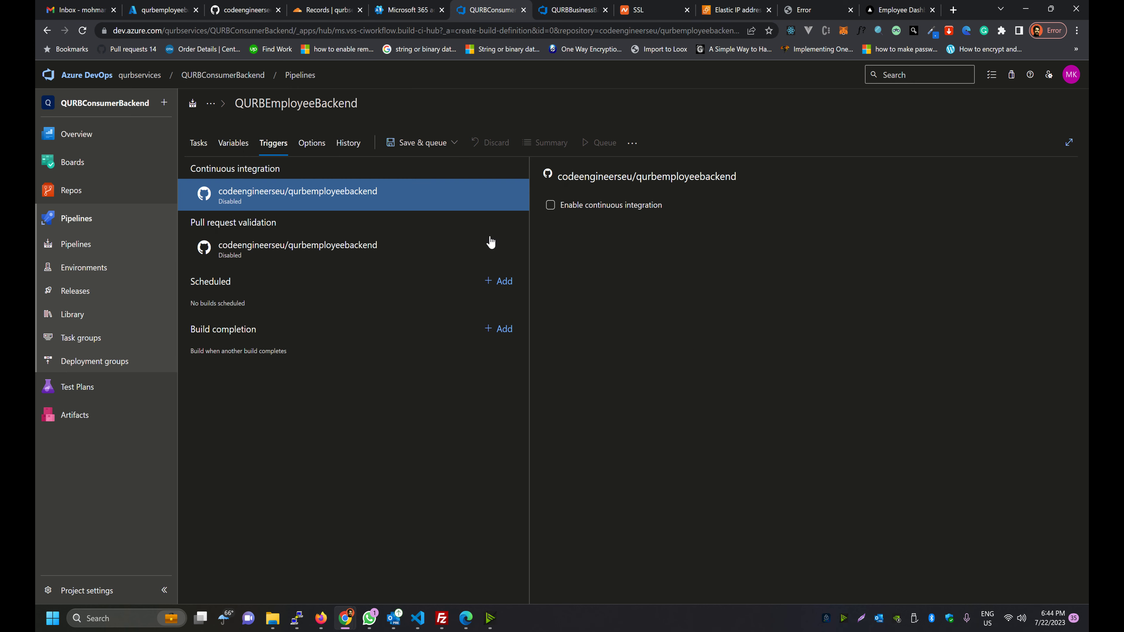
pyautogui.click(195, 146)
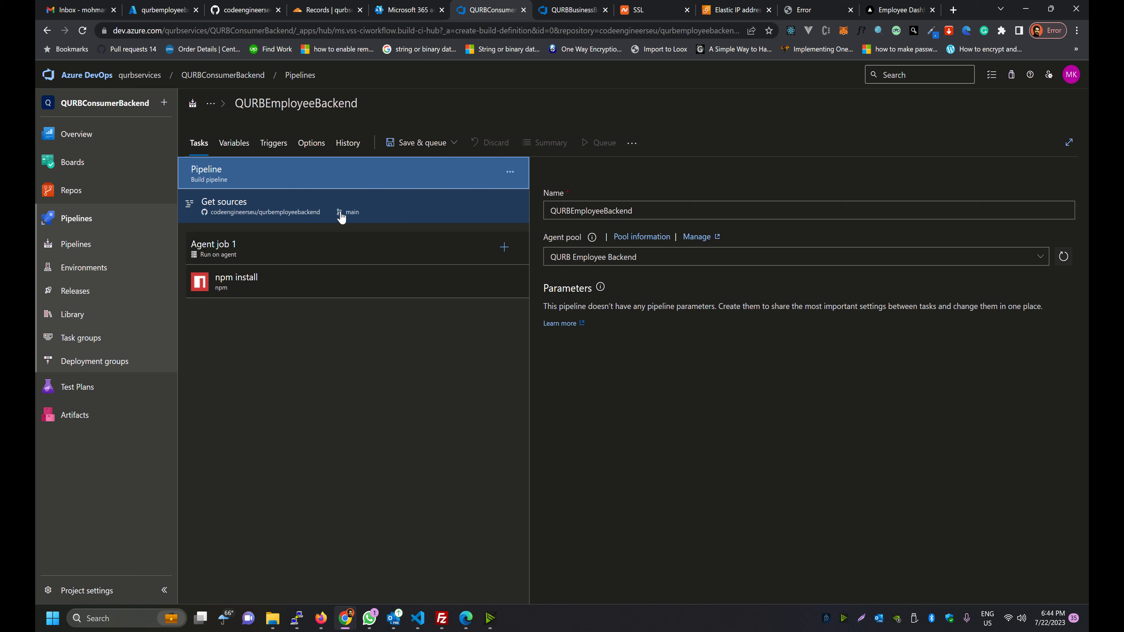
# Save the QURBEmployeeBackend build pipeline without queuing a run
pyautogui.click(408, 147)
pyautogui.click(390, 183)
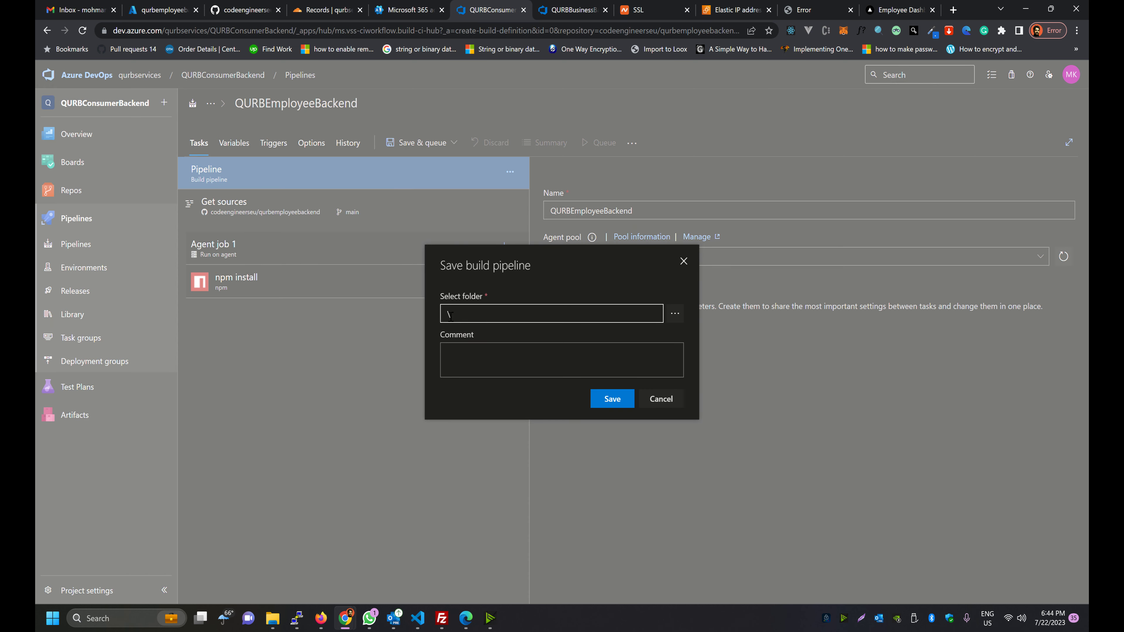
pyautogui.click(593, 401)
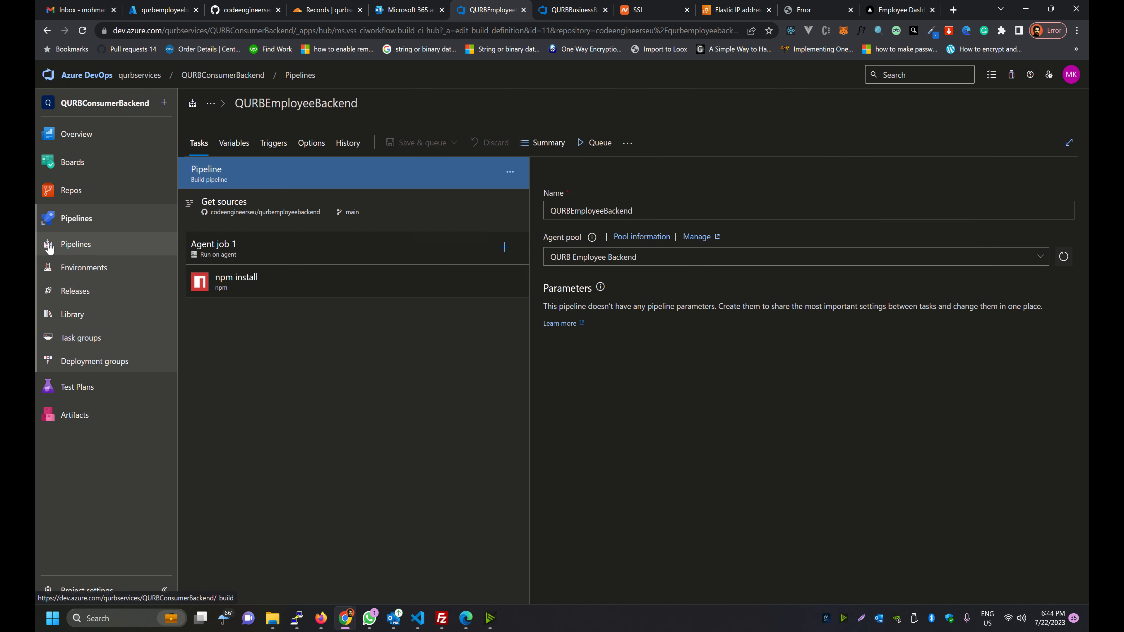
# Return to the recently run pipelines list and refresh it
pyautogui.click(76, 244)
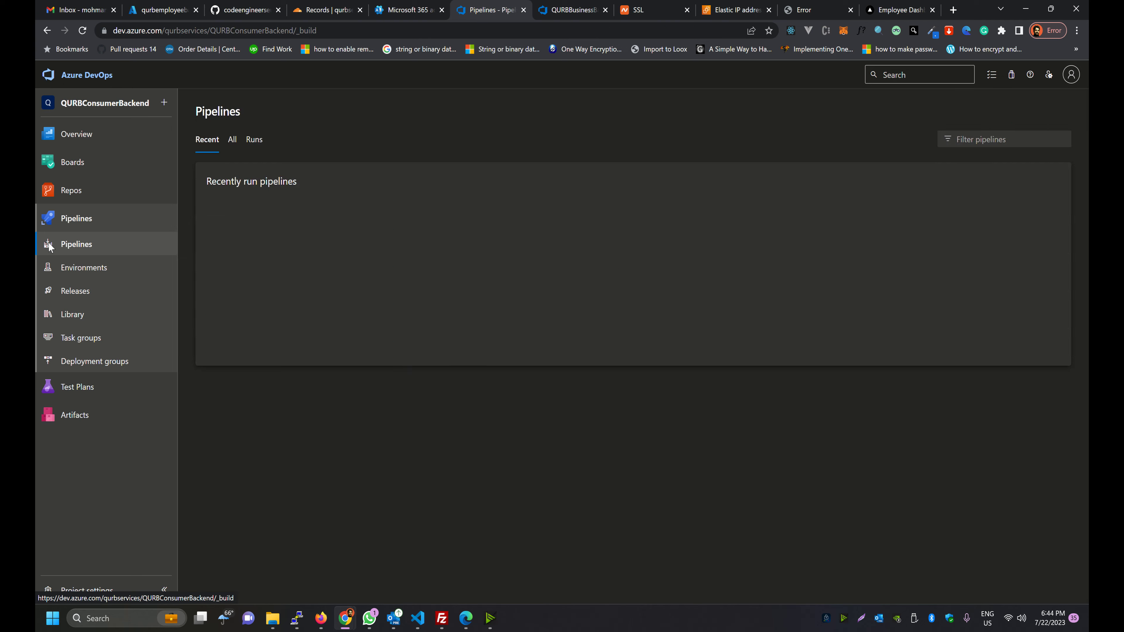
pyautogui.click(47, 31)
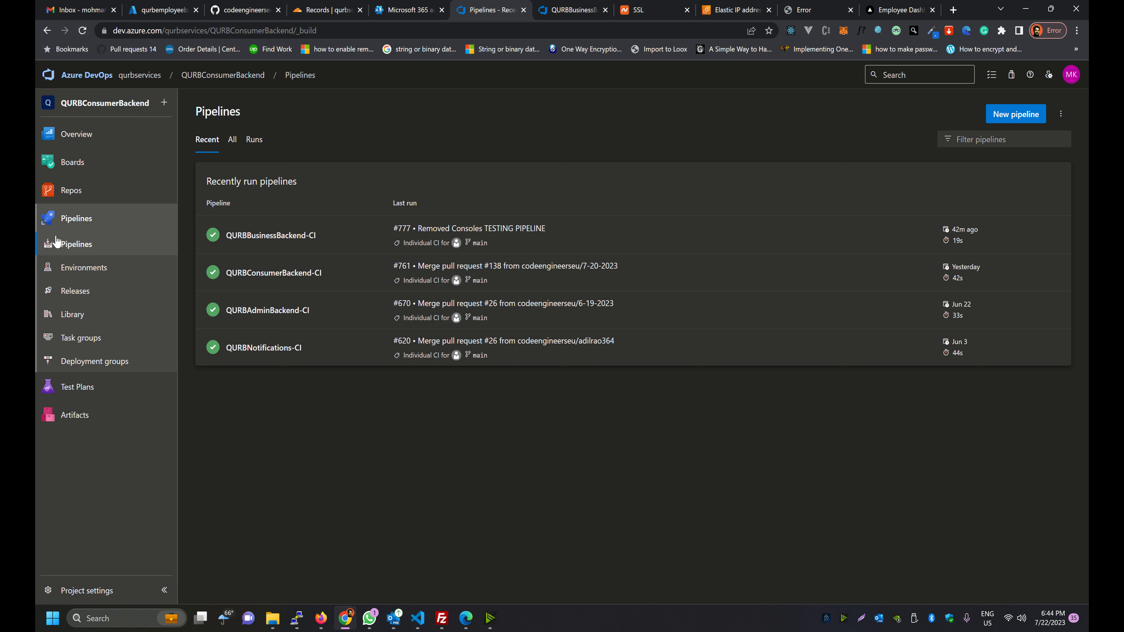
pyautogui.click(50, 221)
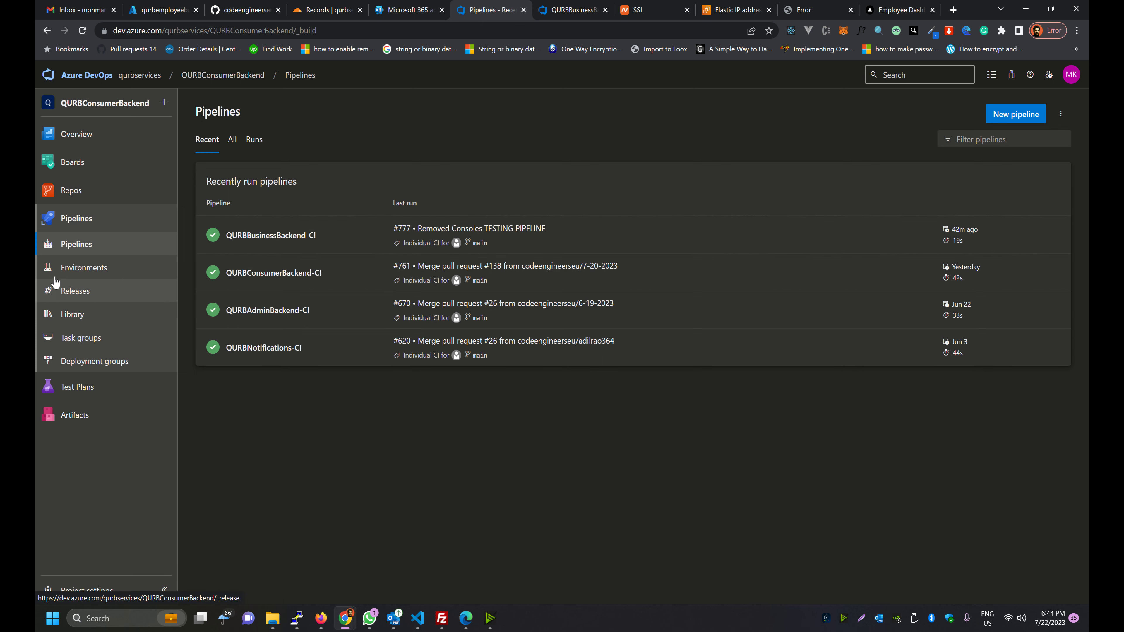
pyautogui.click(76, 244)
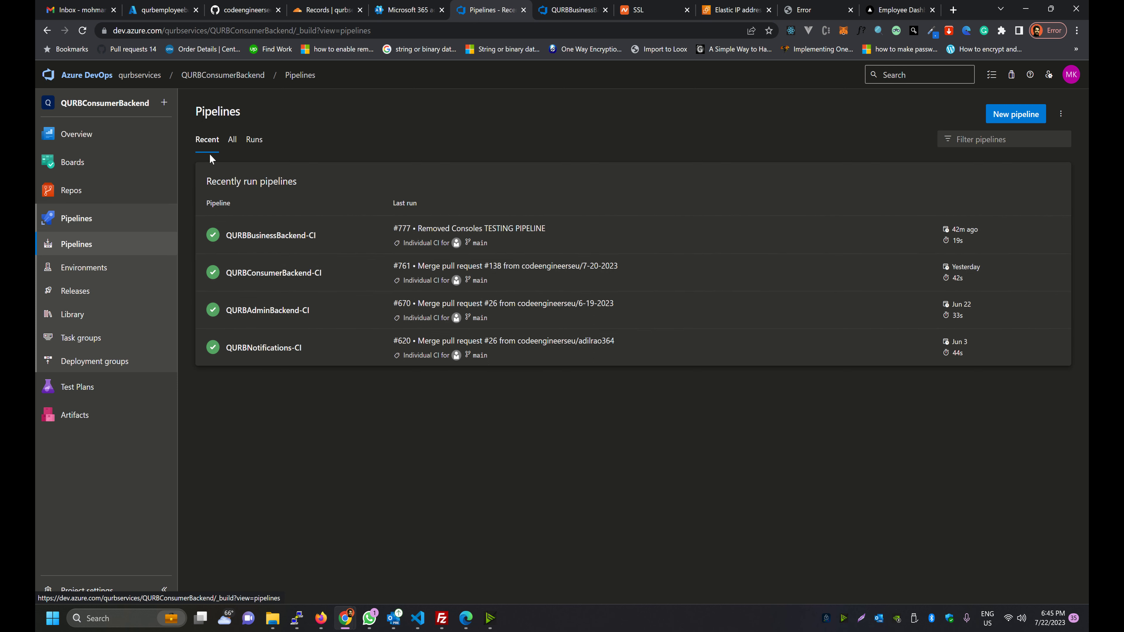
# Run QURBEmployeeBackend manually on main from All pipelines, queuing run #778
pyautogui.click(231, 140)
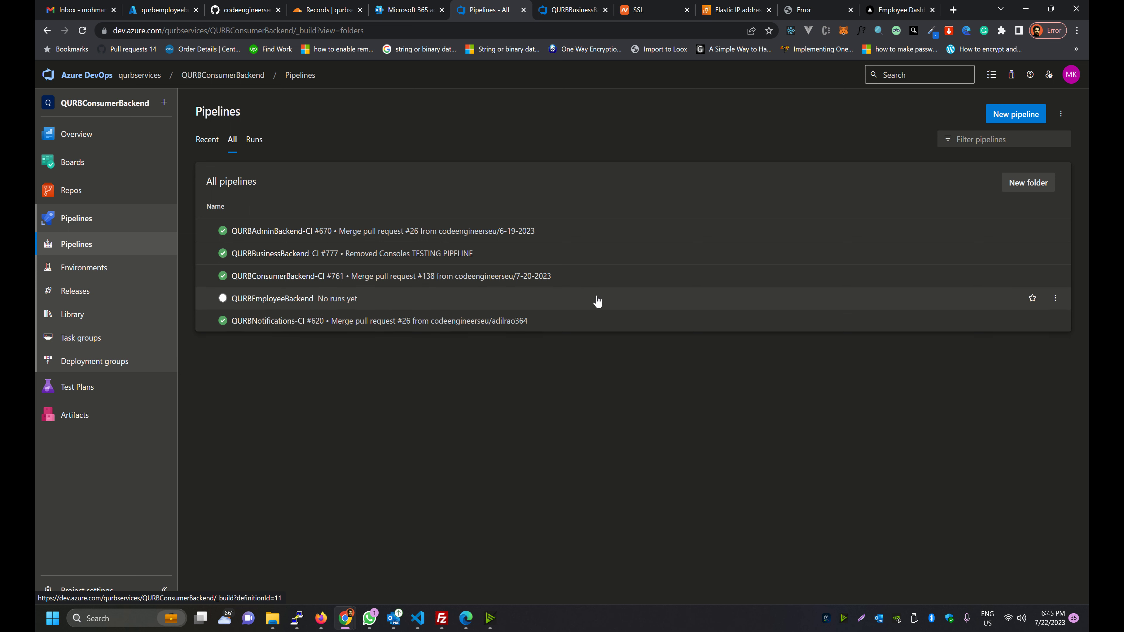
pyautogui.click(1055, 298)
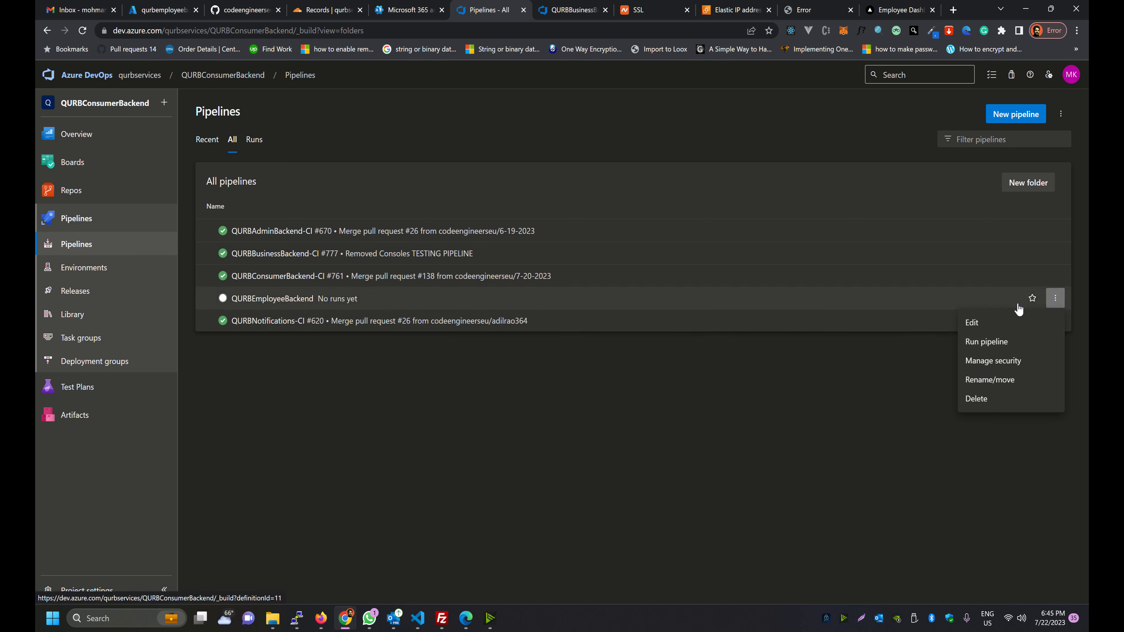
pyautogui.click(986, 342)
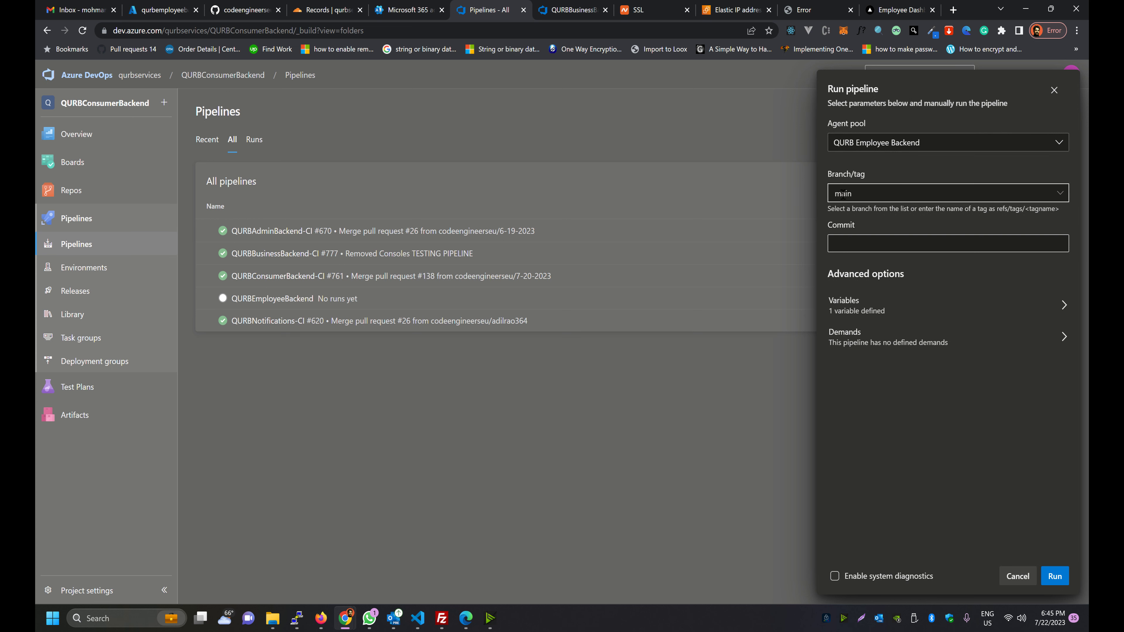
pyautogui.click(1054, 576)
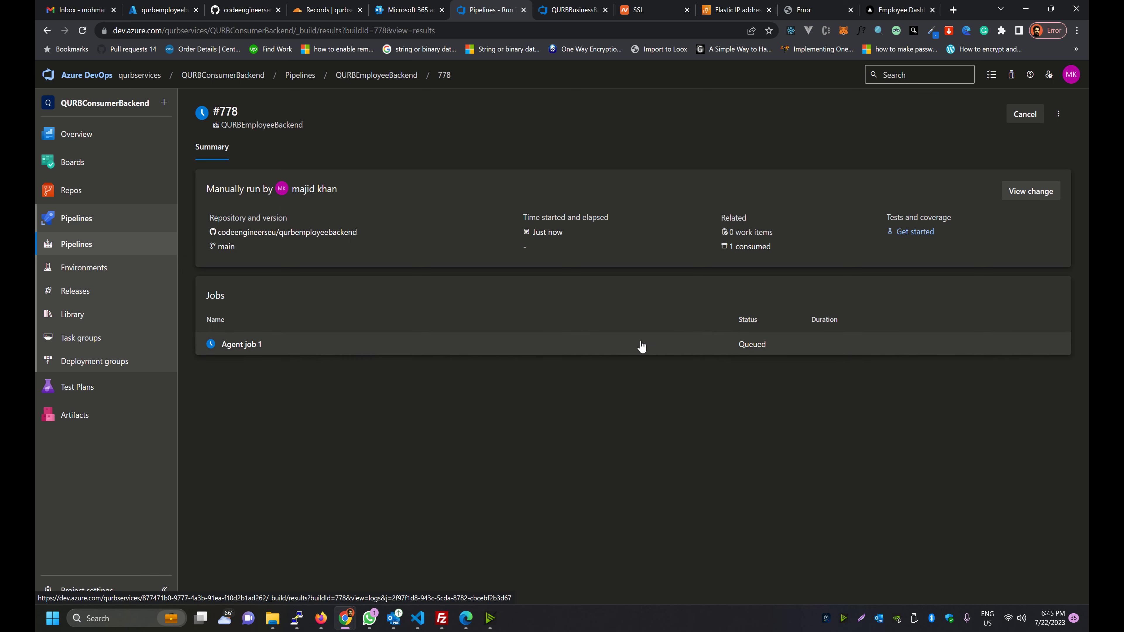
# Check Agent job 1's log to confirm run #778 succeeded, then return to the Pipelines list
pyautogui.click(591, 349)
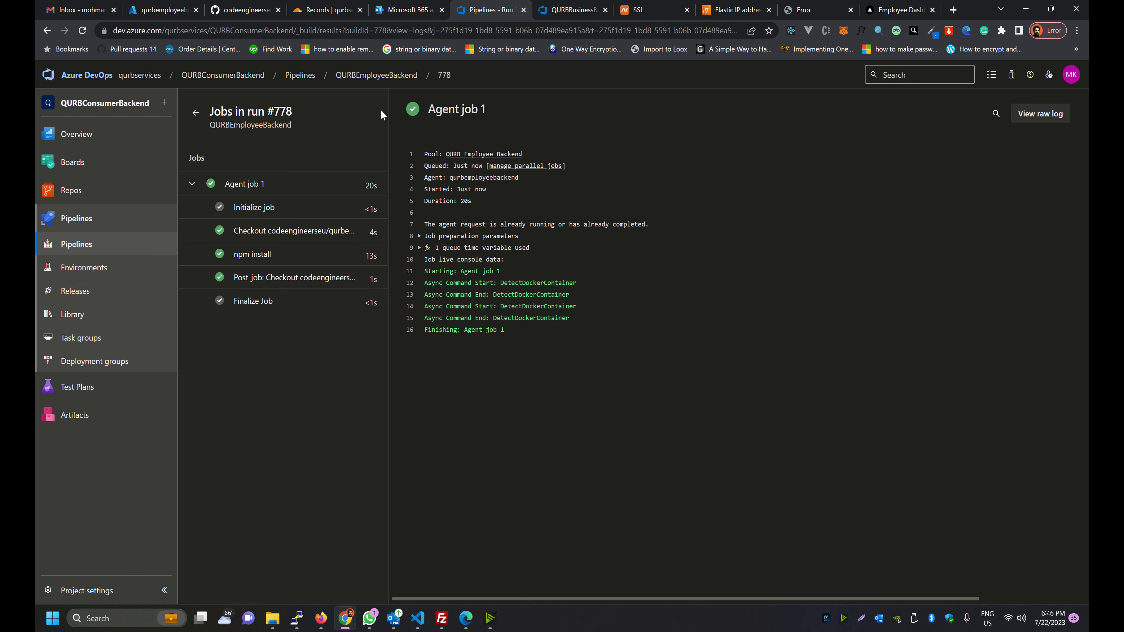
pyautogui.click(43, 246)
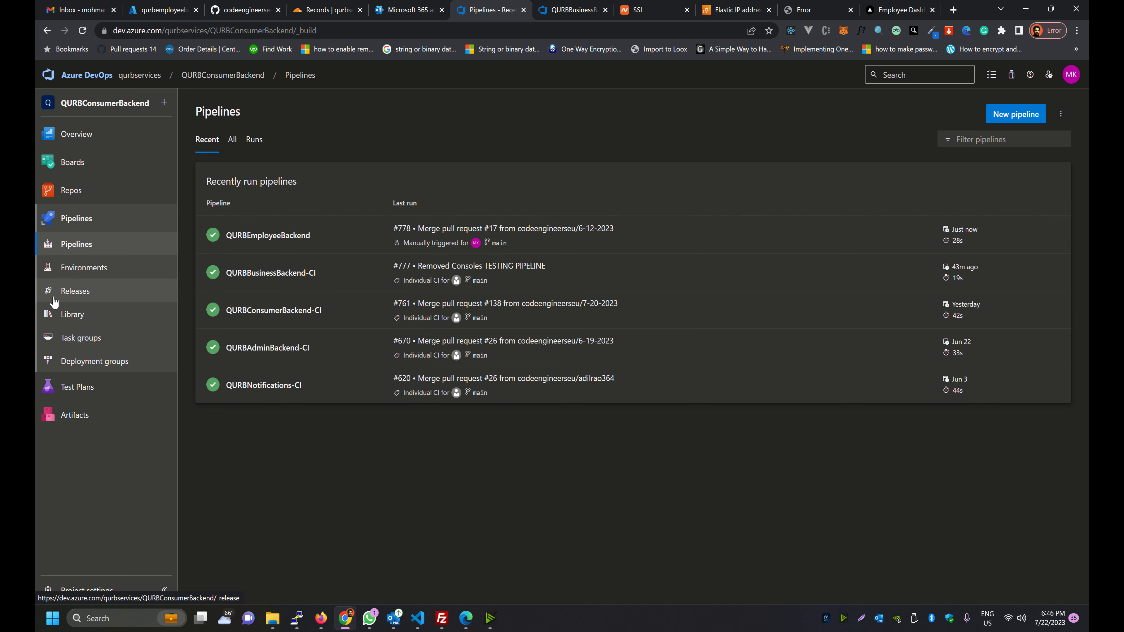
# Create a new release pipeline under Releases without a stage template and start adding an artifact
pyautogui.click(45, 296)
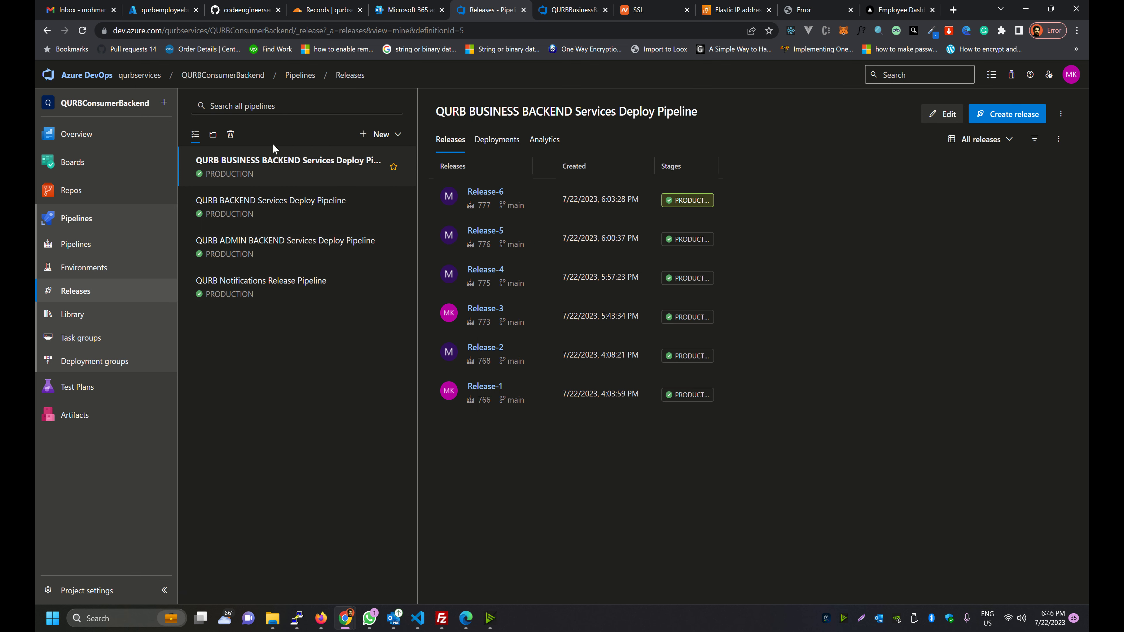
pyautogui.click(362, 137)
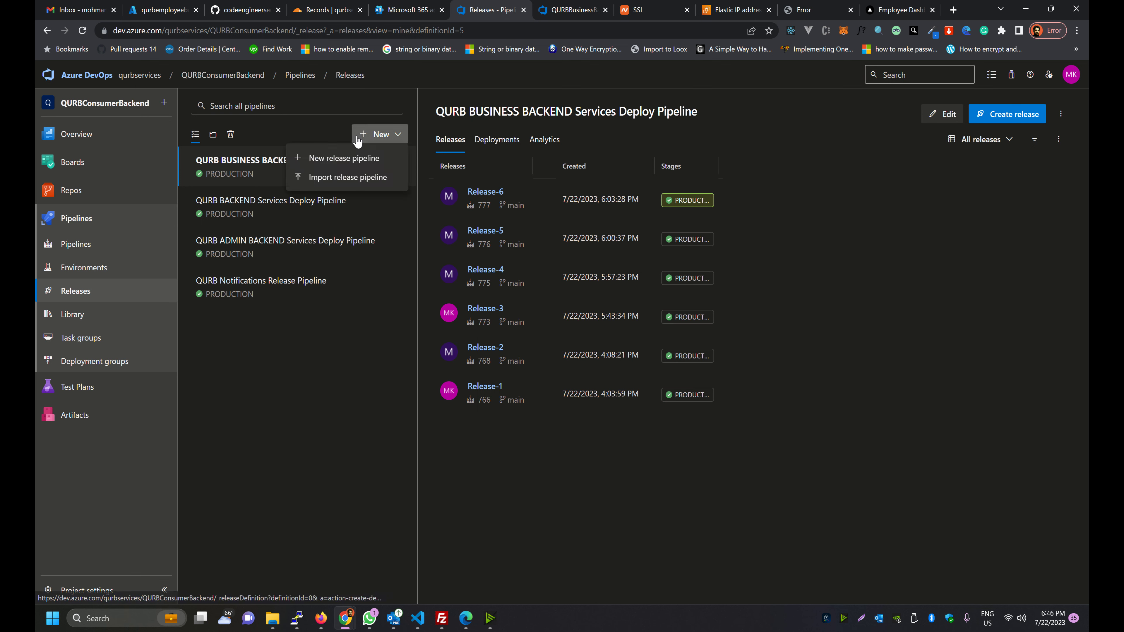
pyautogui.click(323, 159)
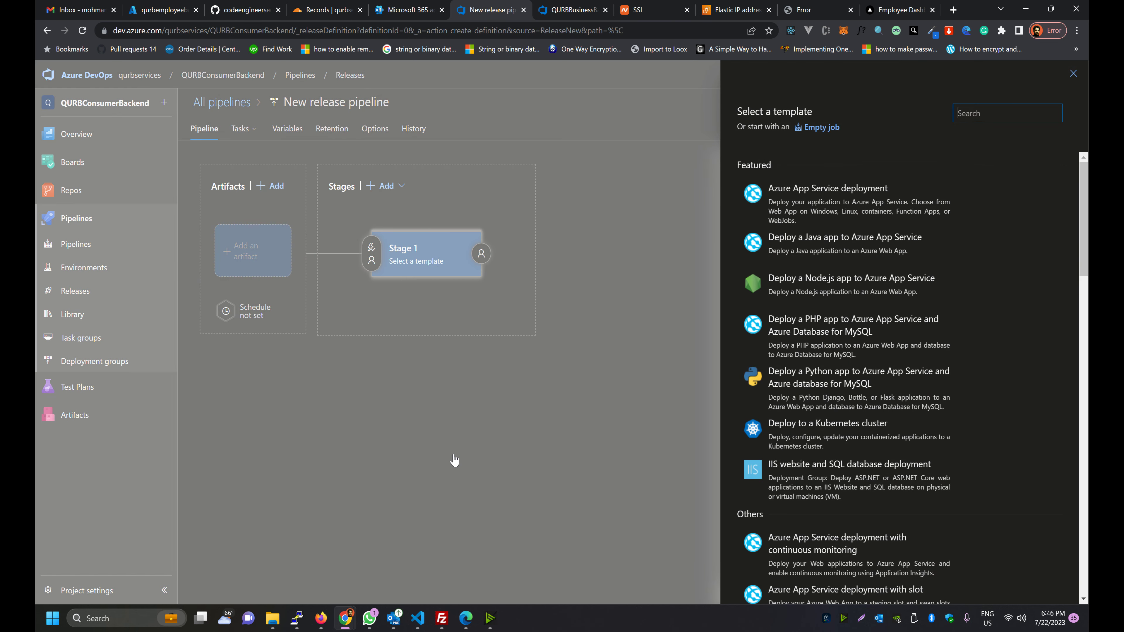
pyautogui.click(1073, 73)
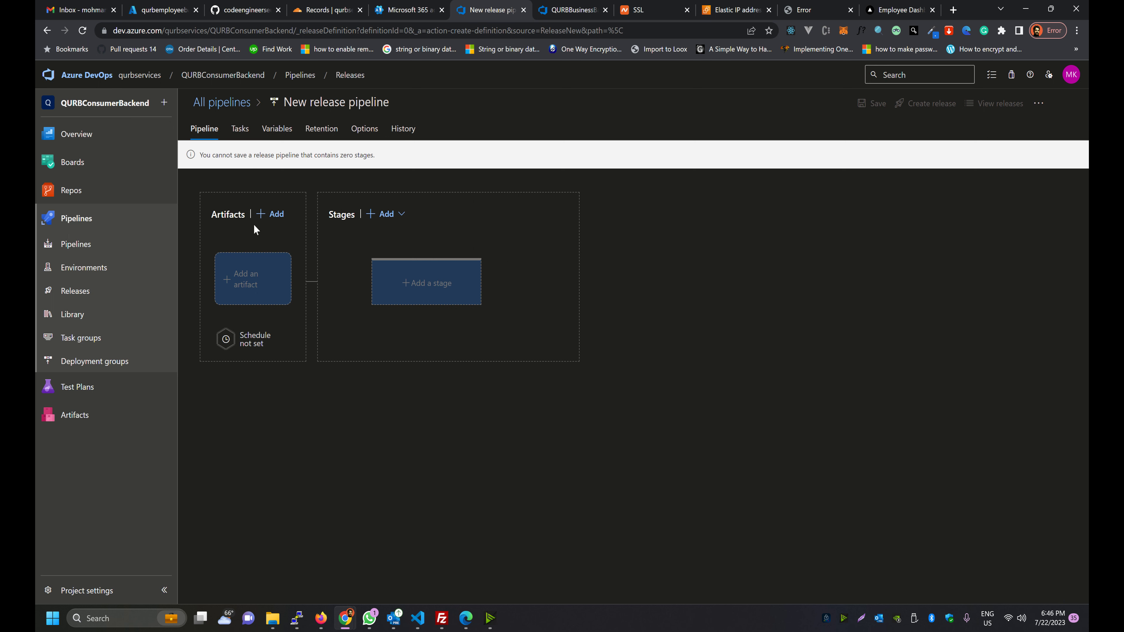
pyautogui.click(216, 283)
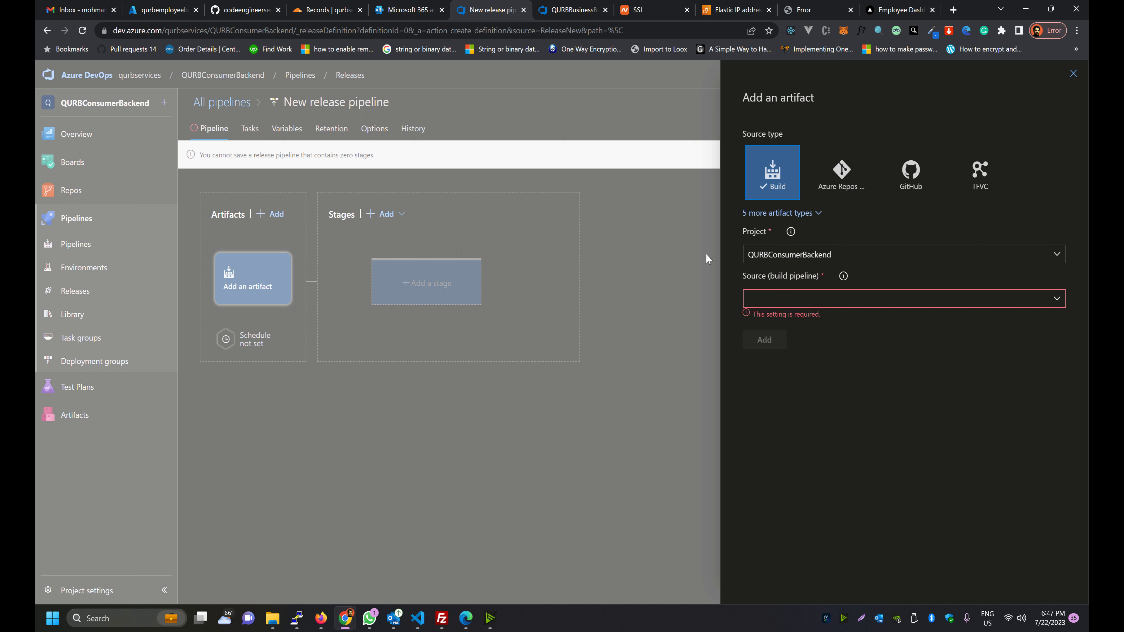
# Add the Latest QURBEmployeeBackend build from project QURBConsumerBackend as artifact _QURBEmployeeBackend
pyautogui.click(842, 258)
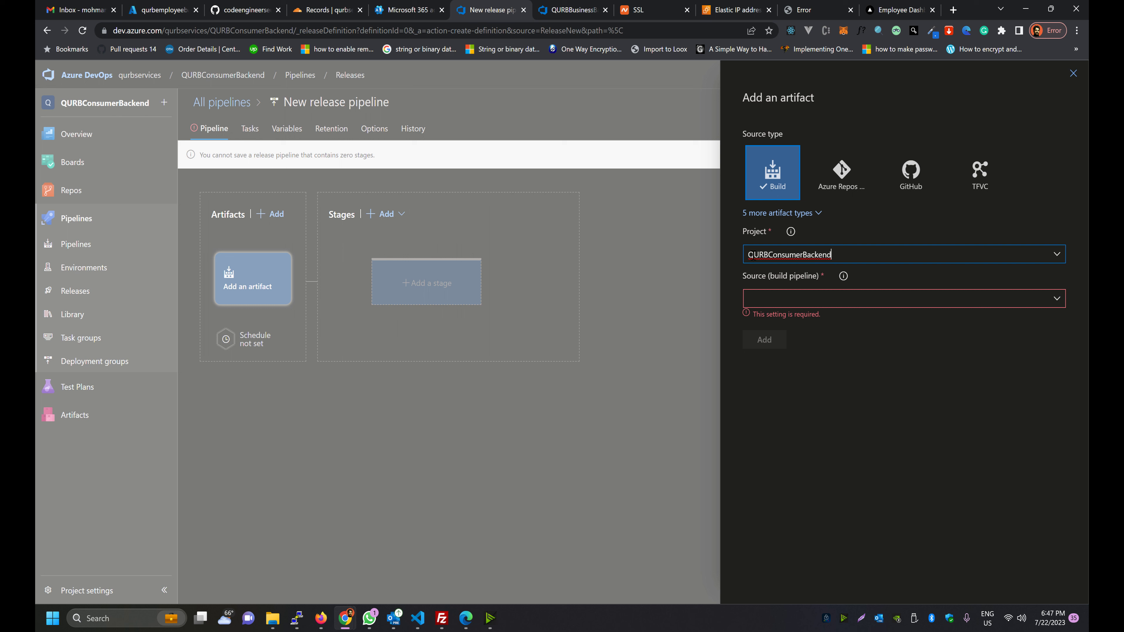
pyautogui.click(1022, 257)
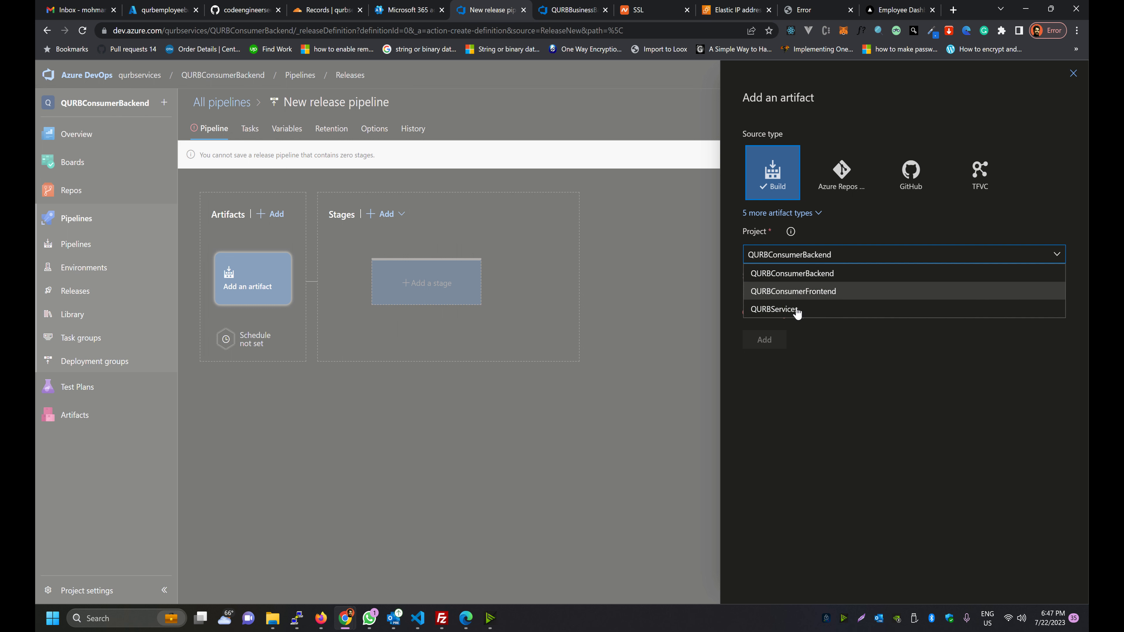
pyautogui.click(794, 279)
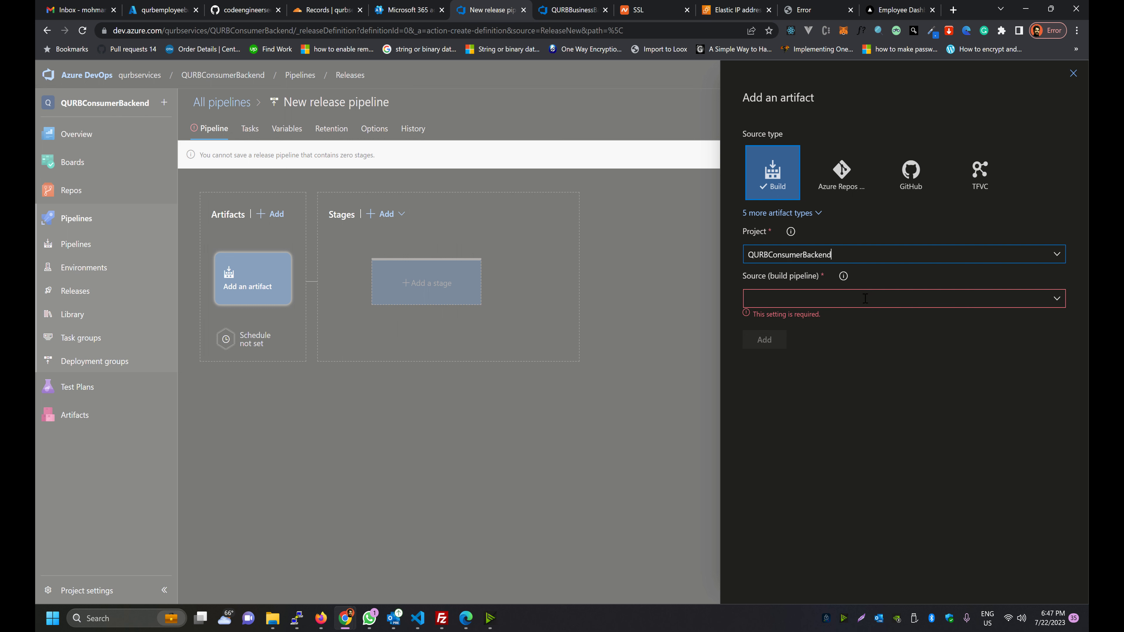
pyautogui.click(1016, 298)
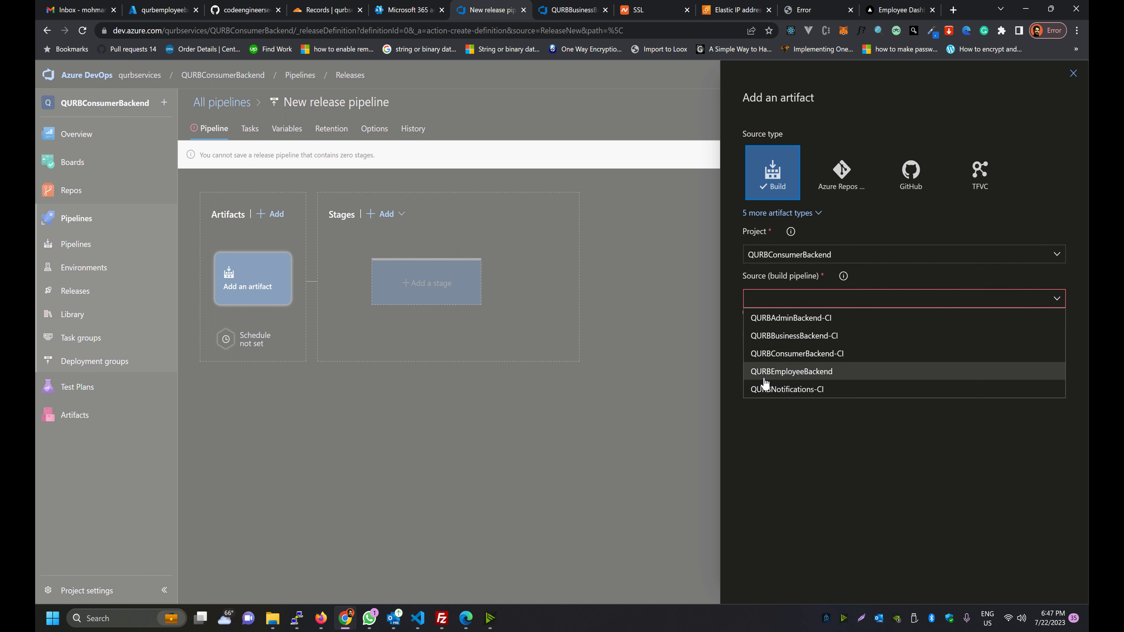
pyautogui.click(777, 375)
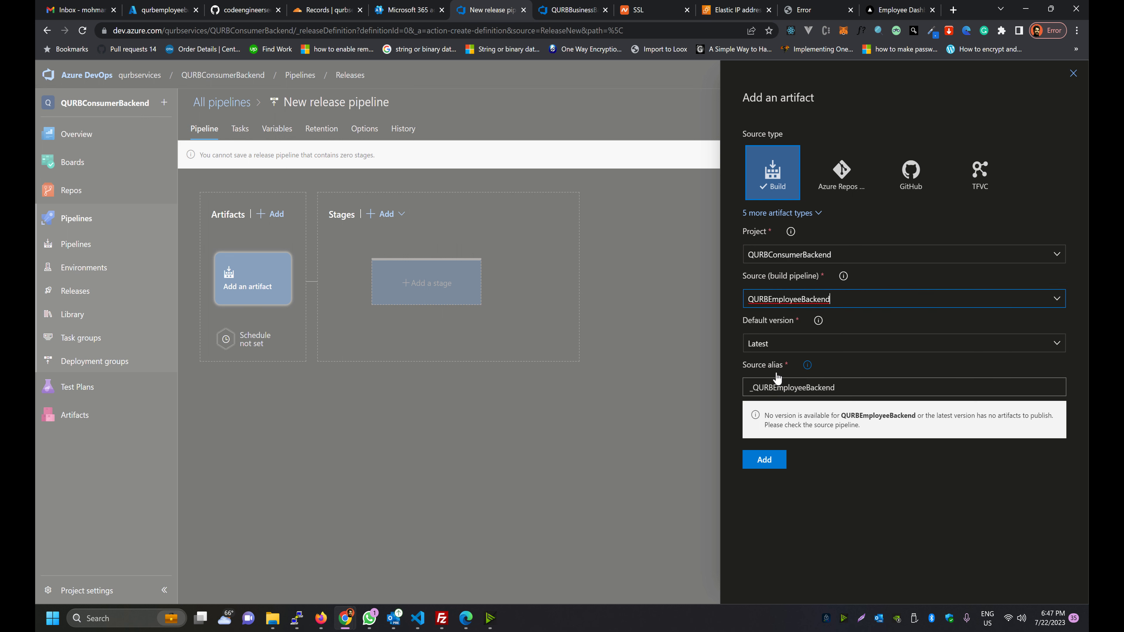
pyautogui.click(750, 347)
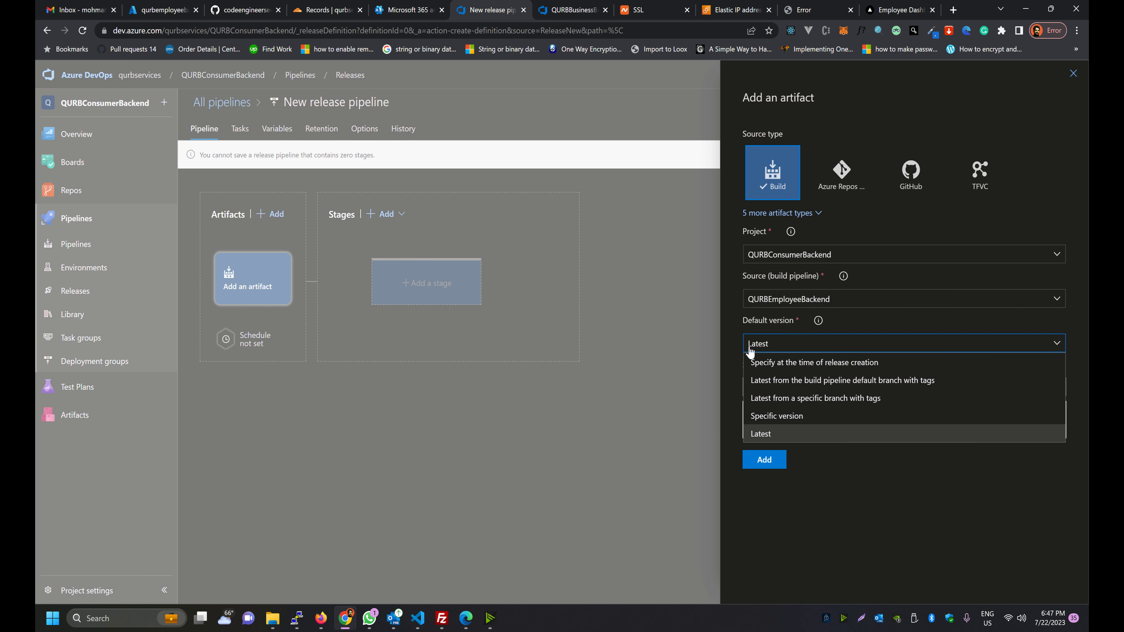
pyautogui.click(759, 349)
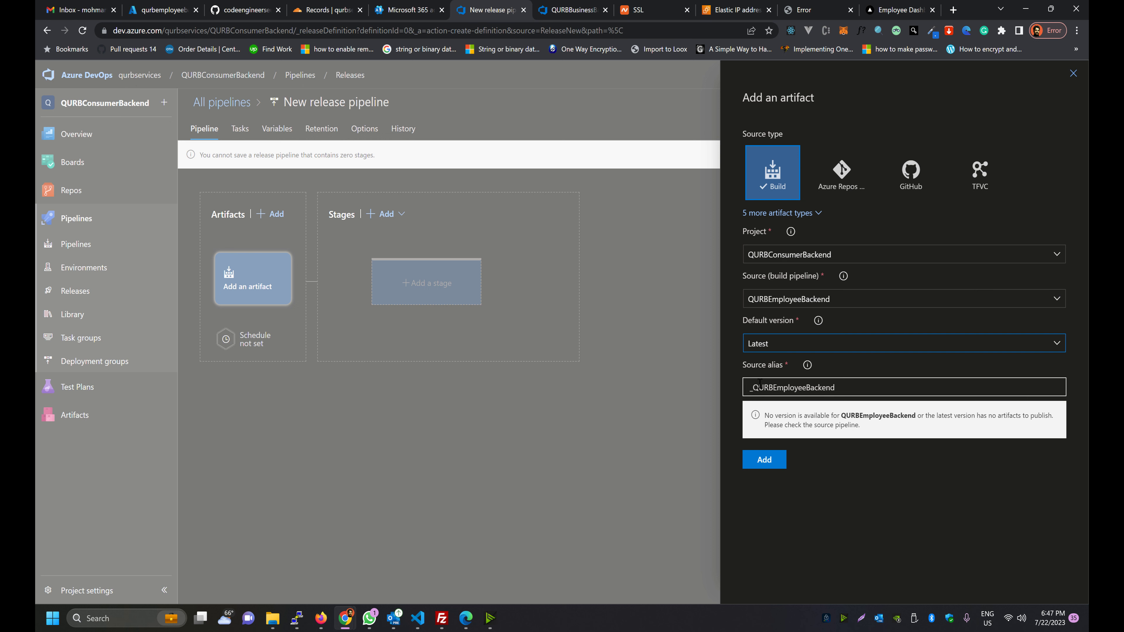
pyautogui.click(809, 388)
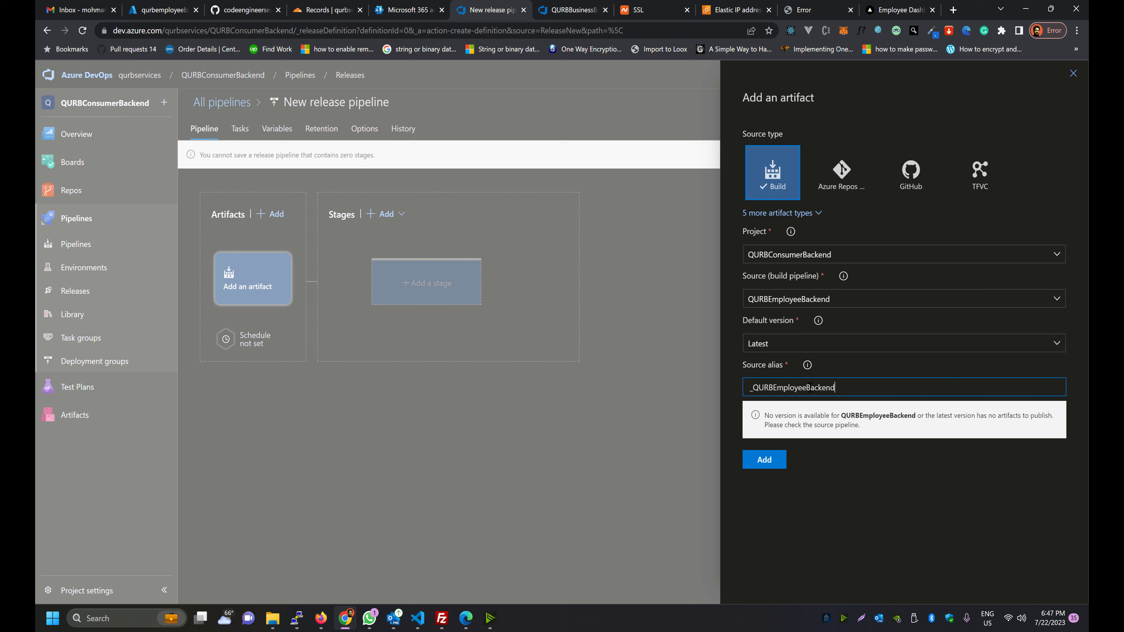
pyautogui.moveTo(834, 387); pyautogui.dragTo(710, 385)
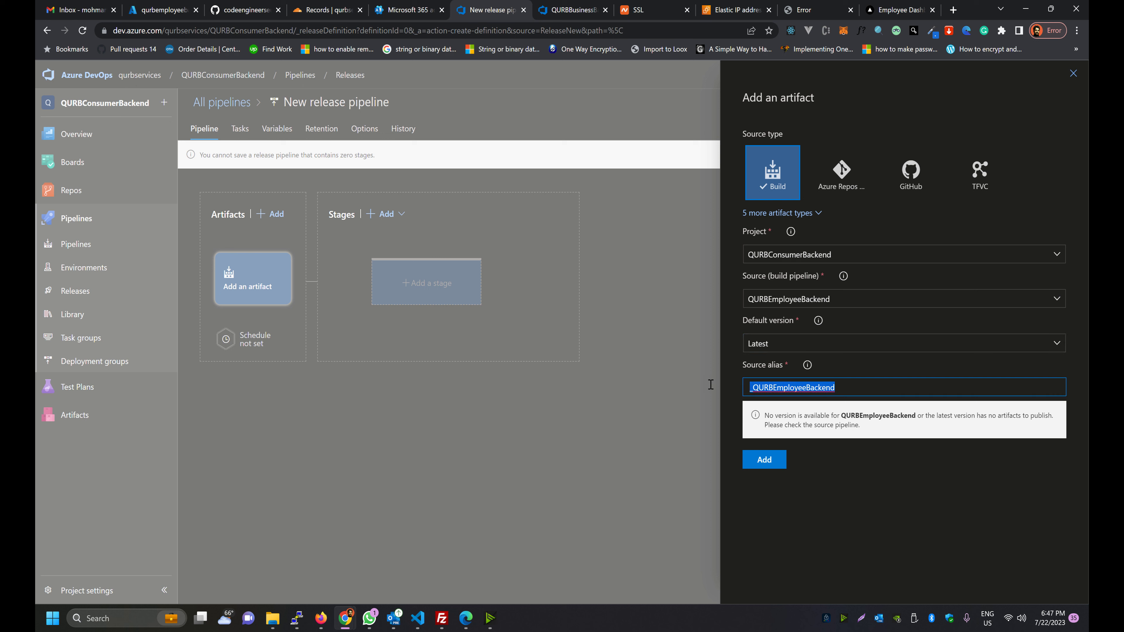
pyautogui.click(696, 392)
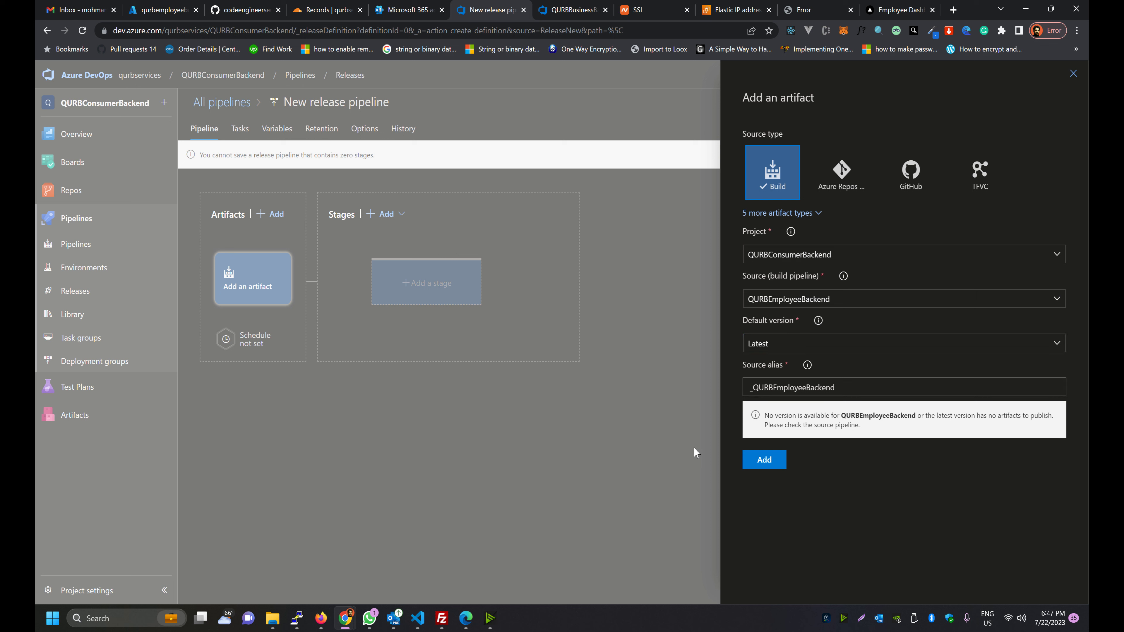
pyautogui.click(747, 459)
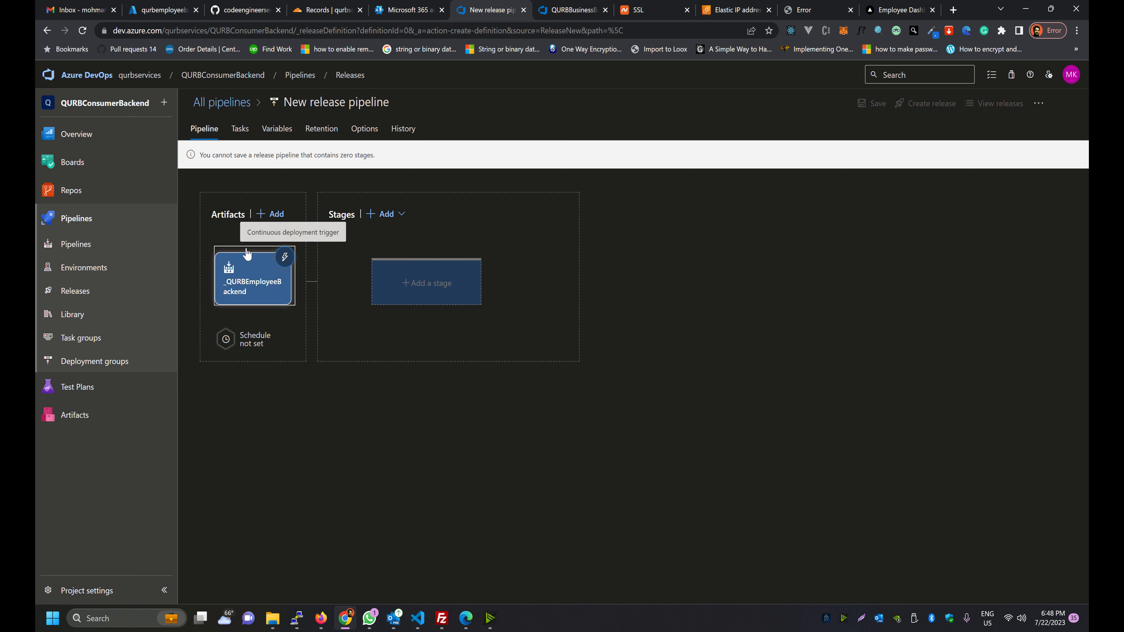
pyautogui.click(252, 261)
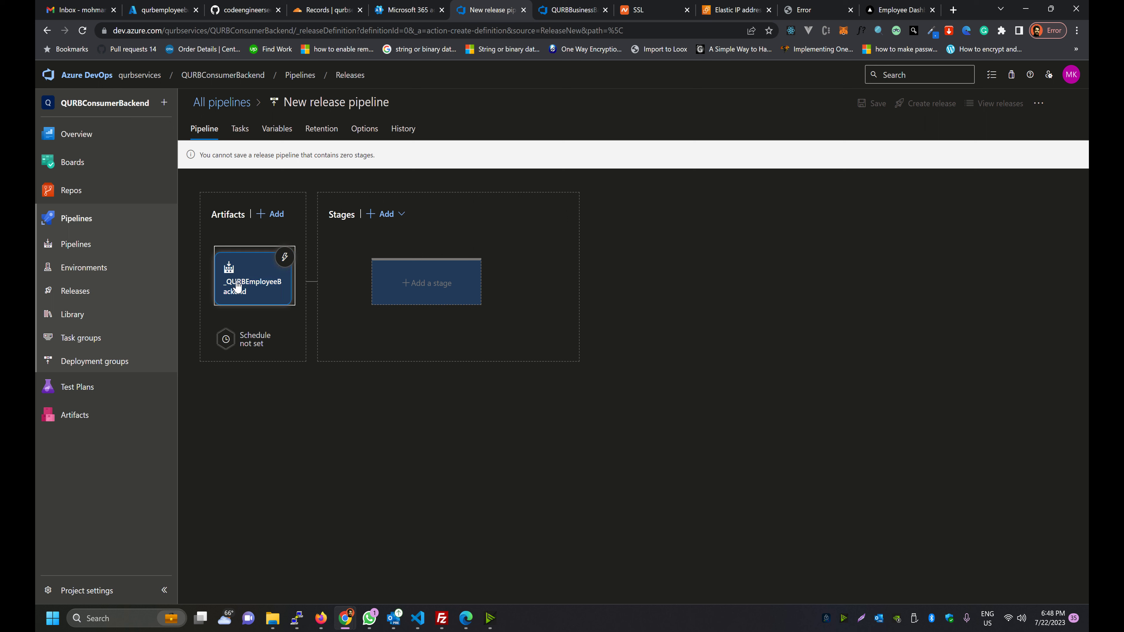
# Turn on the artifact's continuous deployment trigger
pyautogui.click(253, 262)
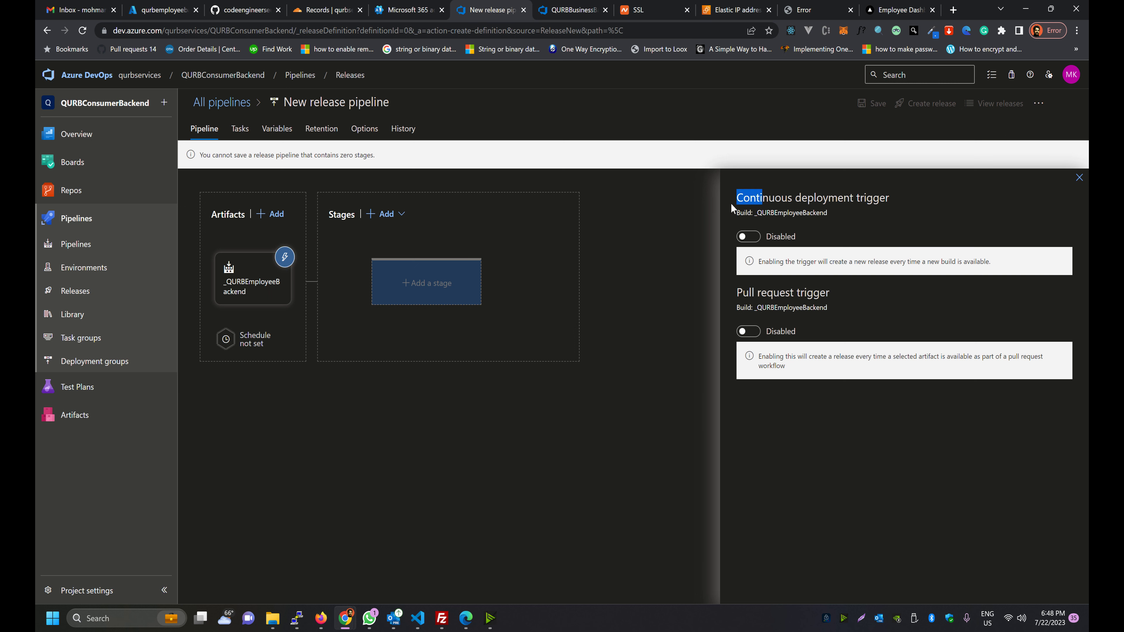
pyautogui.moveTo(735, 200); pyautogui.dragTo(863, 212)
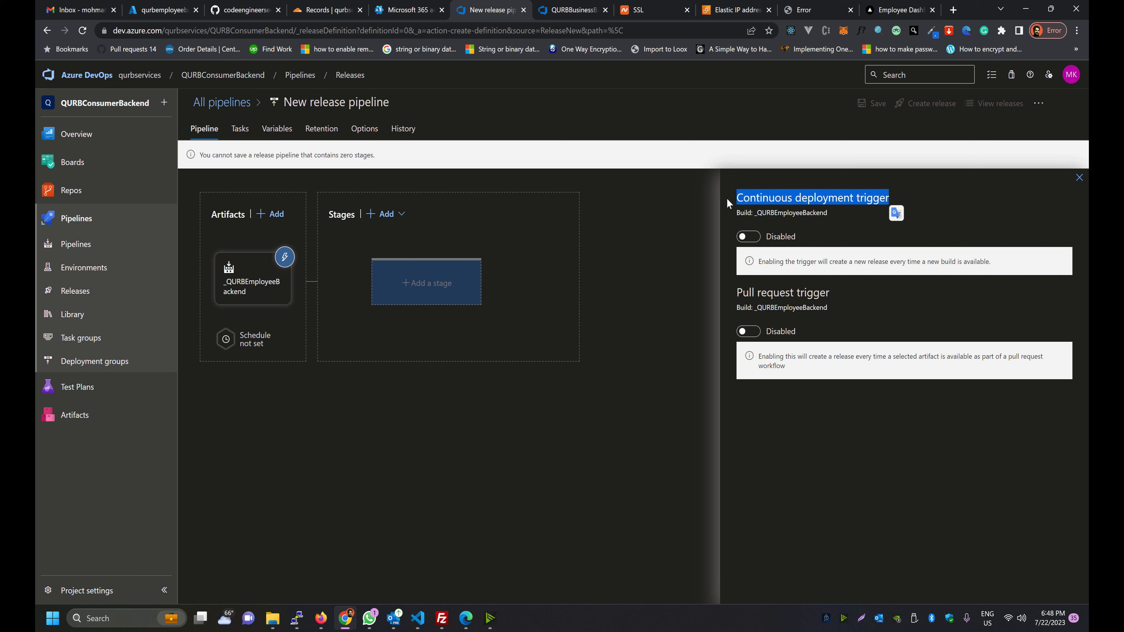
pyautogui.click(721, 212)
pyautogui.press('Tab')
pyautogui.press('space')
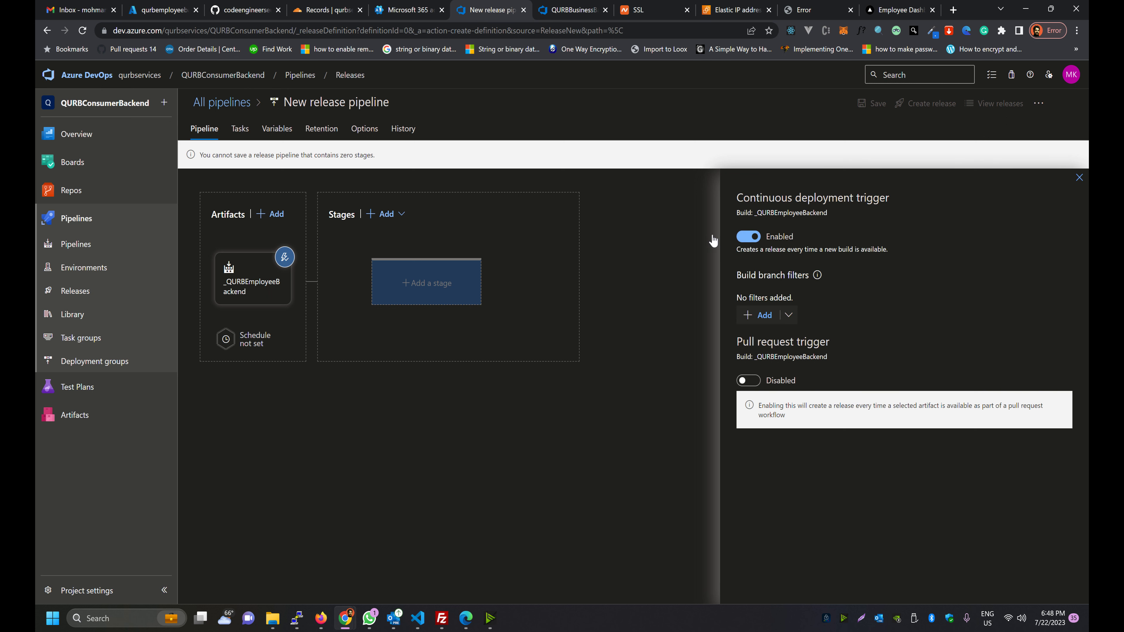
# Add an Include build branch filter for main and close the trigger settings
pyautogui.click(749, 315)
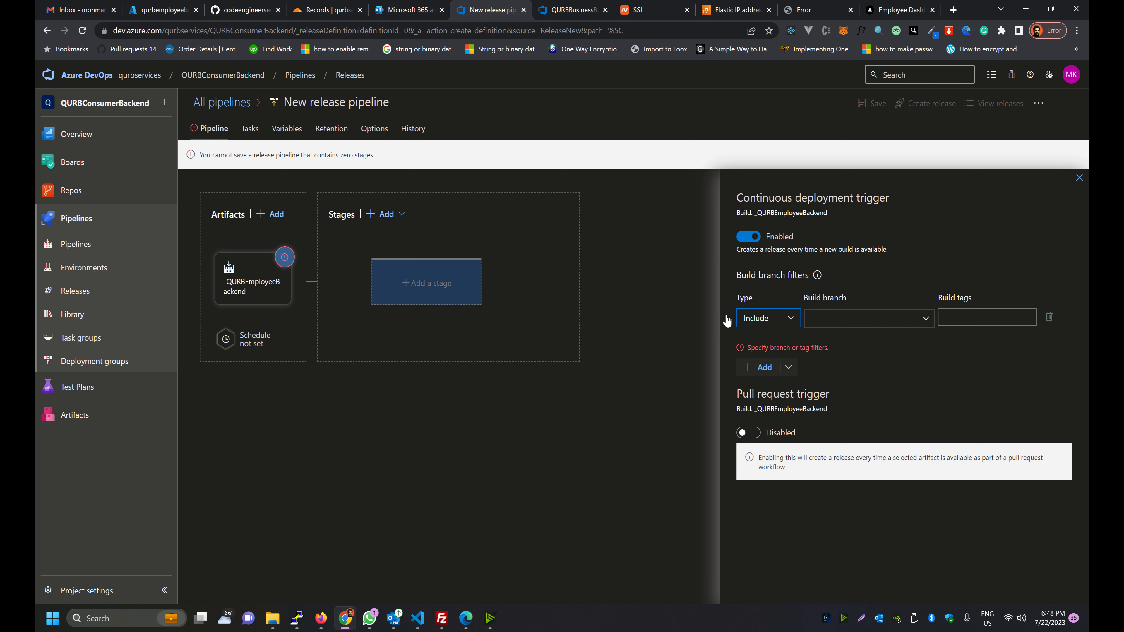
pyautogui.click(828, 325)
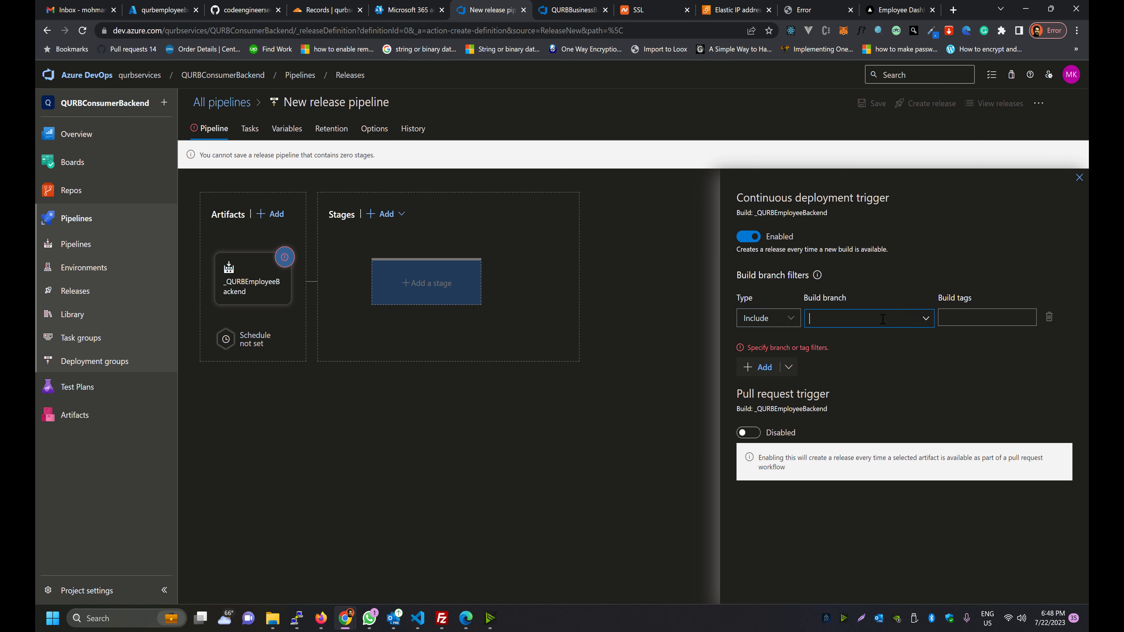
pyautogui.click(890, 324)
pyautogui.click(865, 319)
pyautogui.write('main')
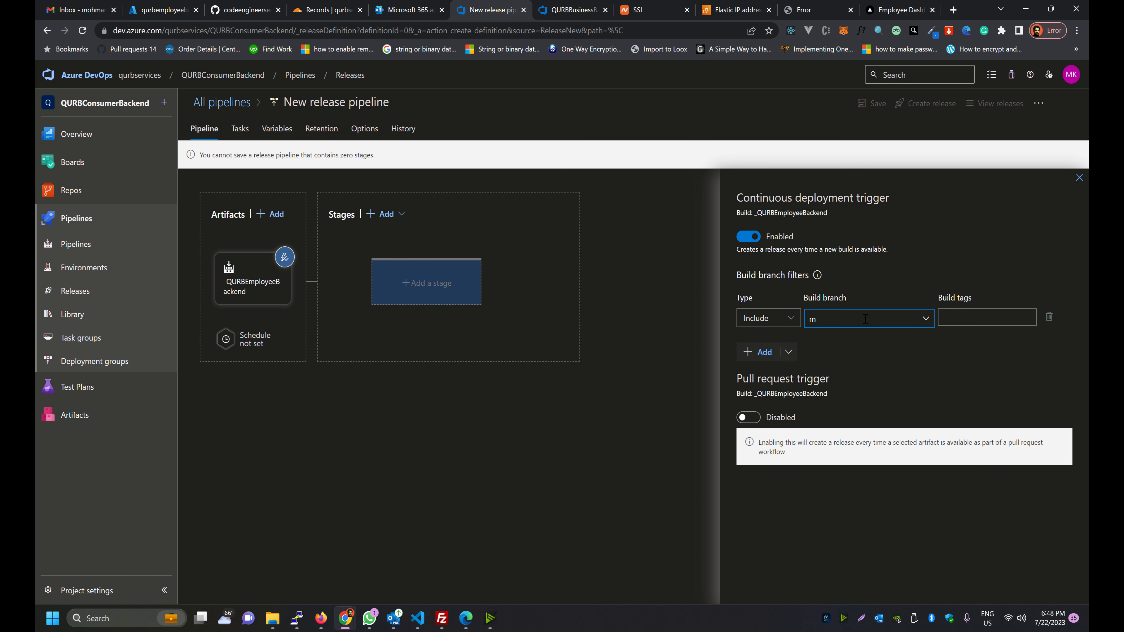
pyautogui.press('BackSpace')
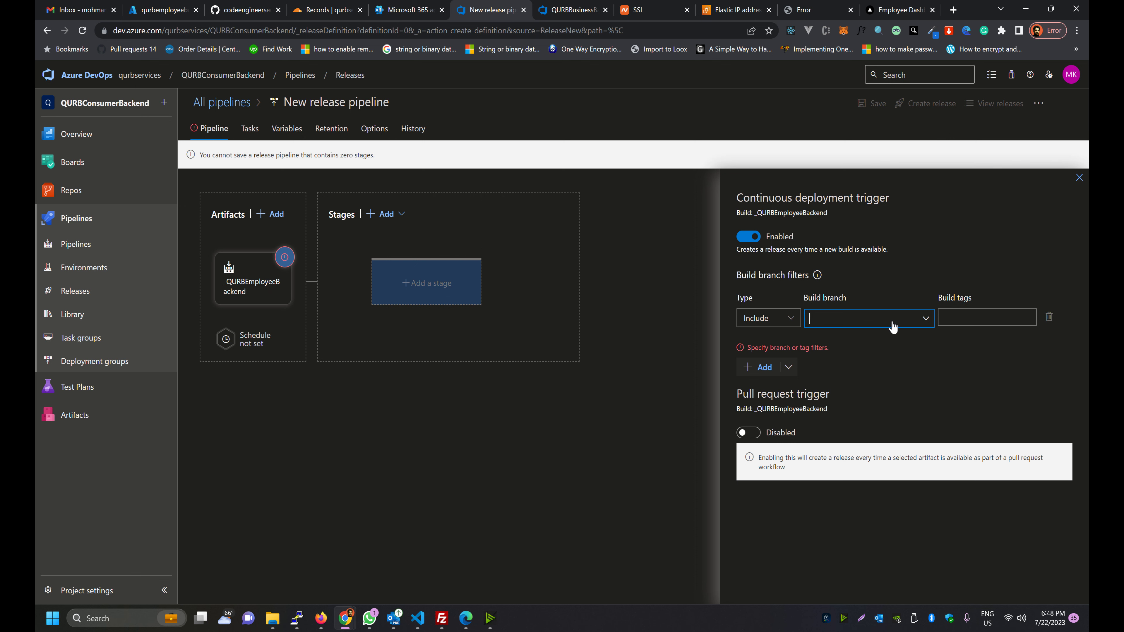
pyautogui.click(859, 322)
pyautogui.write('main')
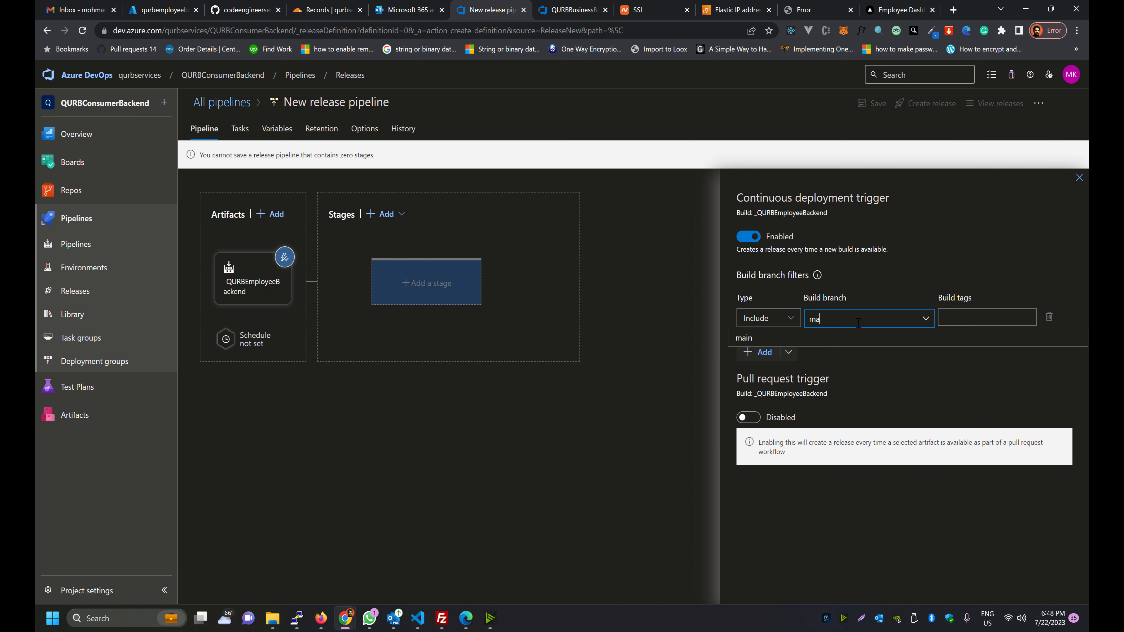
pyautogui.click(728, 340)
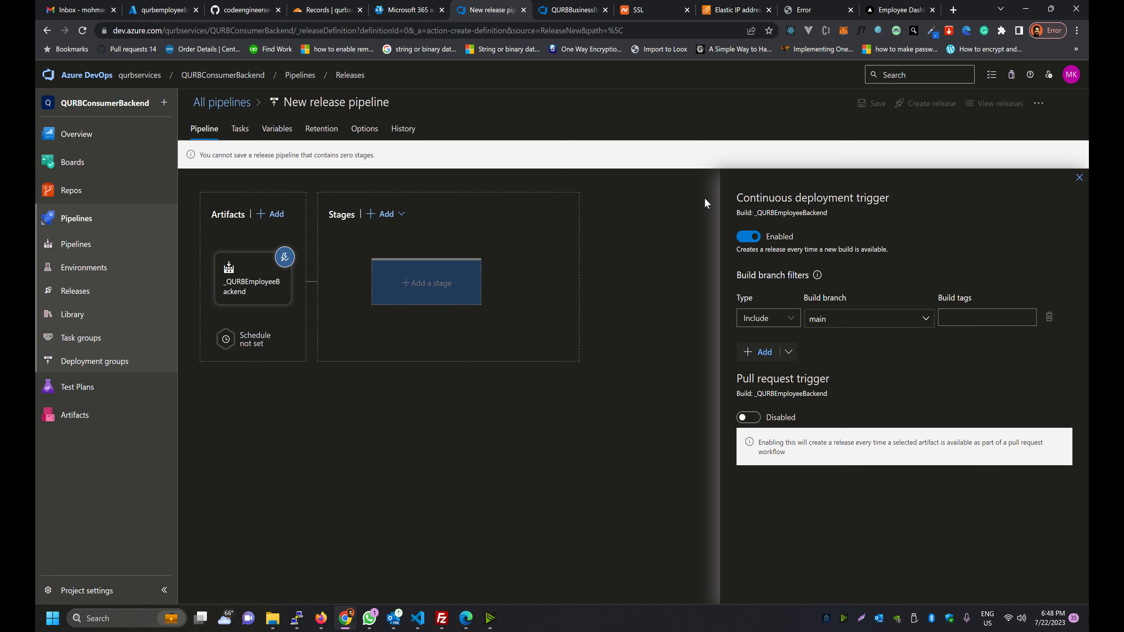
pyautogui.moveTo(708, 203); pyautogui.dragTo(861, 203)
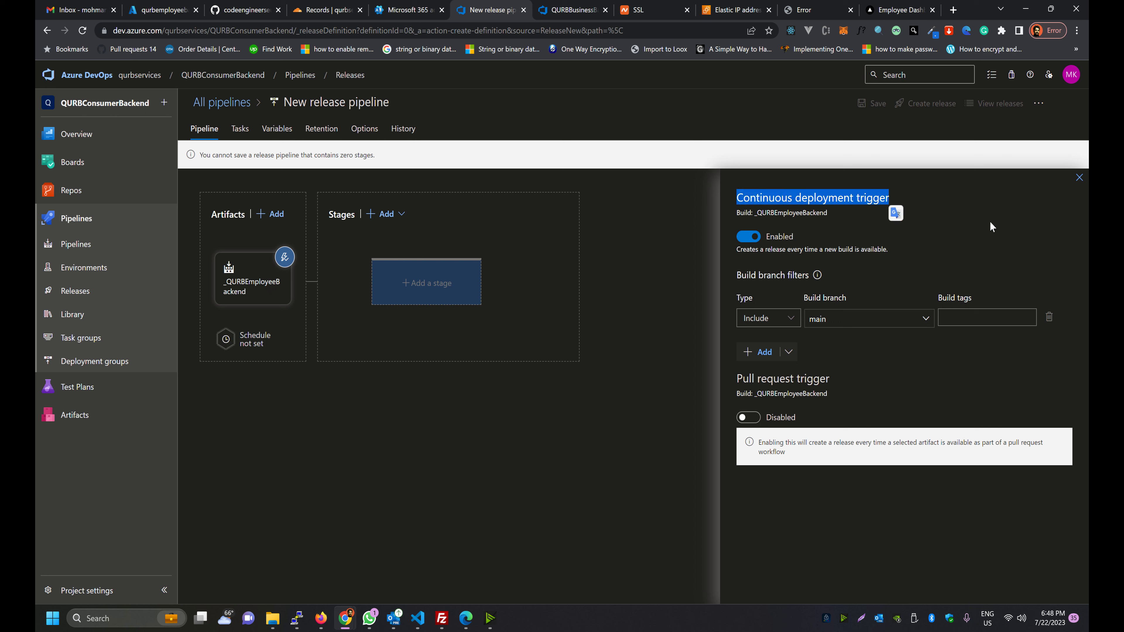
pyautogui.click(1079, 178)
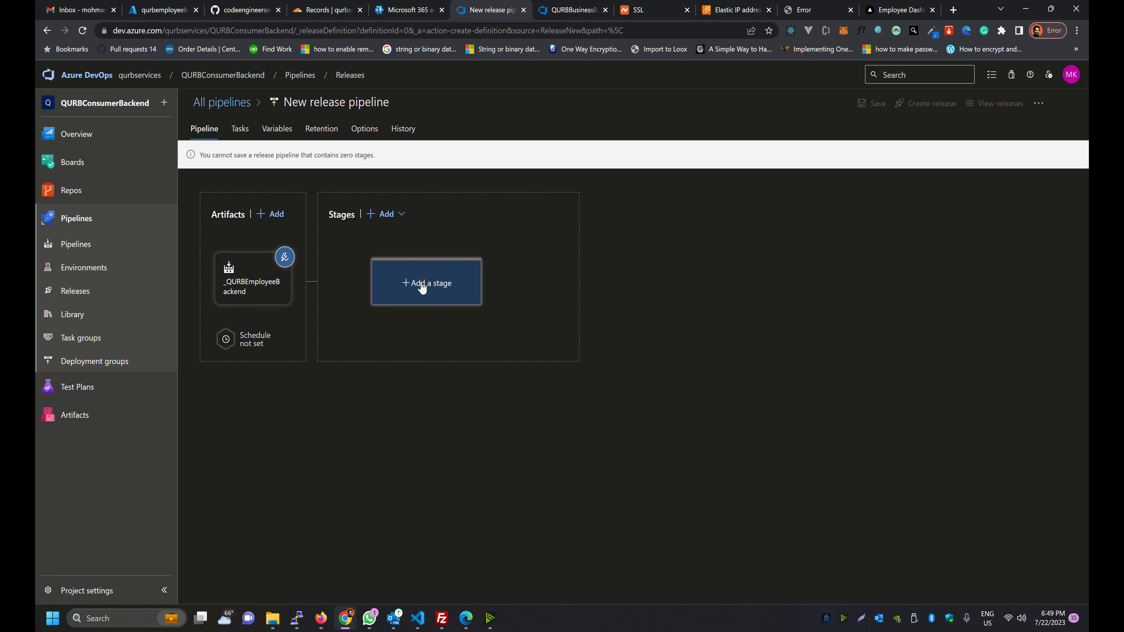
# Add a new stage using the Azure App Service deployment template
pyautogui.click(437, 280)
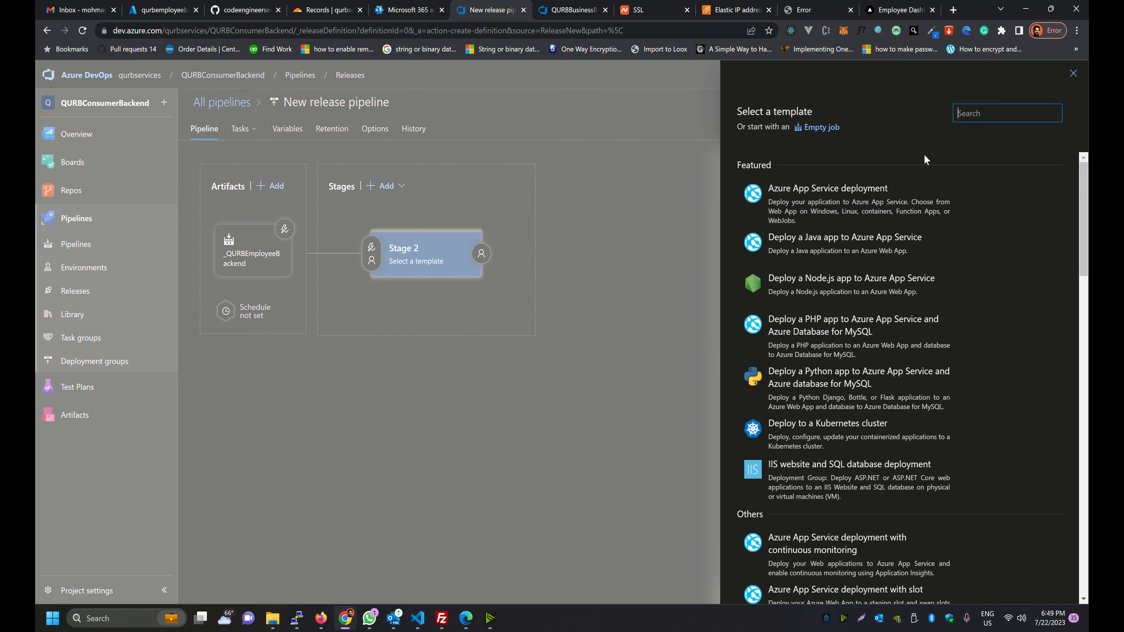
pyautogui.moveTo(795, 193)
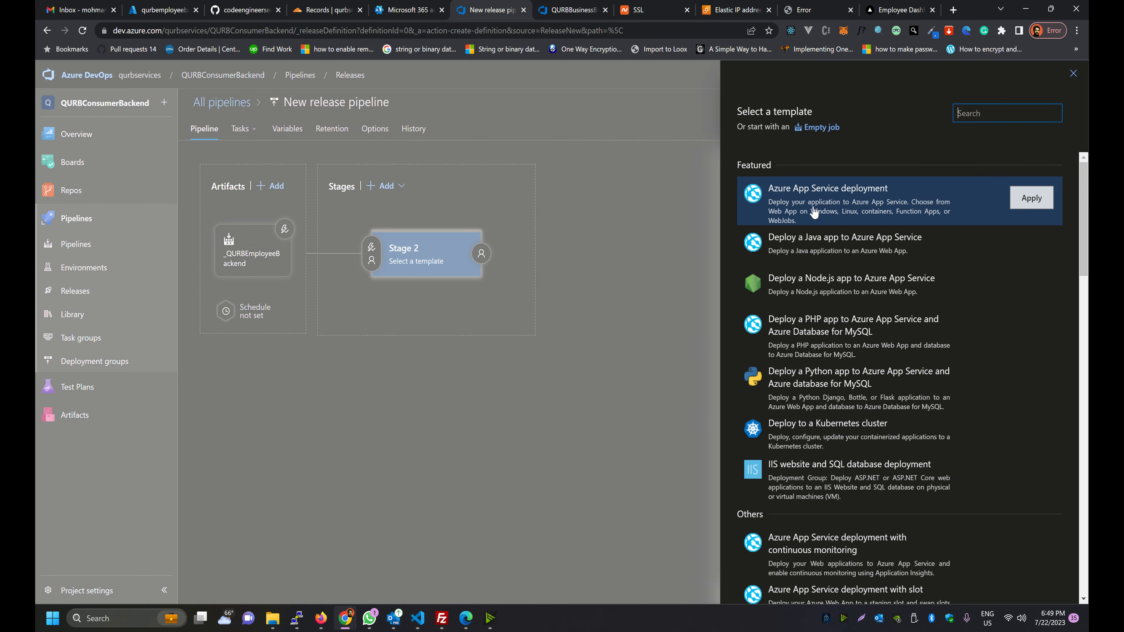
pyautogui.click(996, 204)
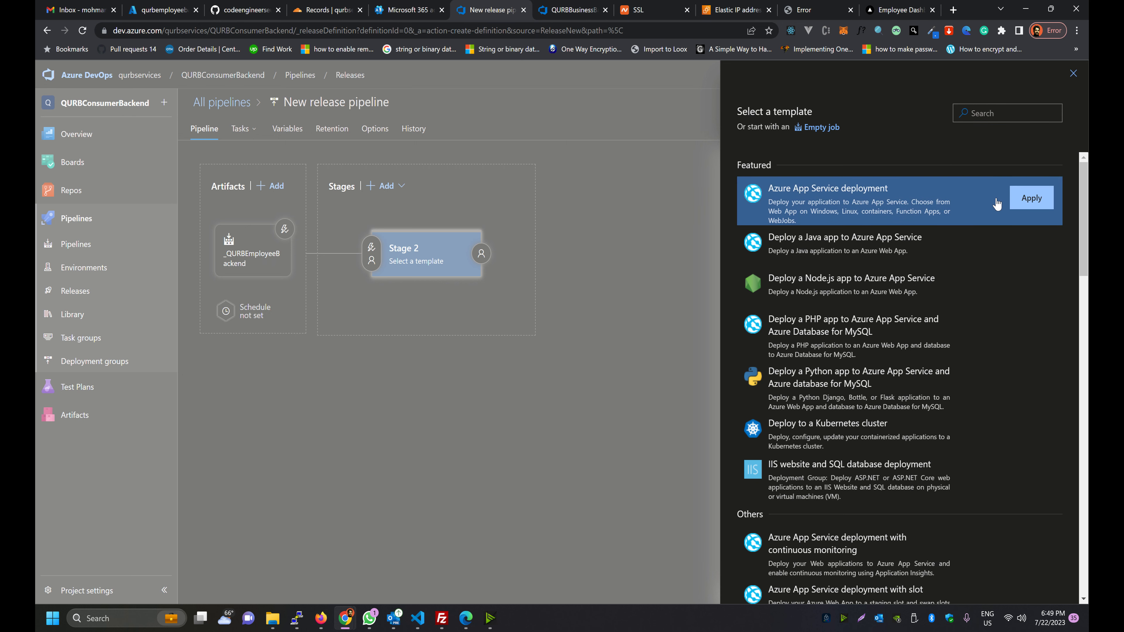
pyautogui.click(1014, 200)
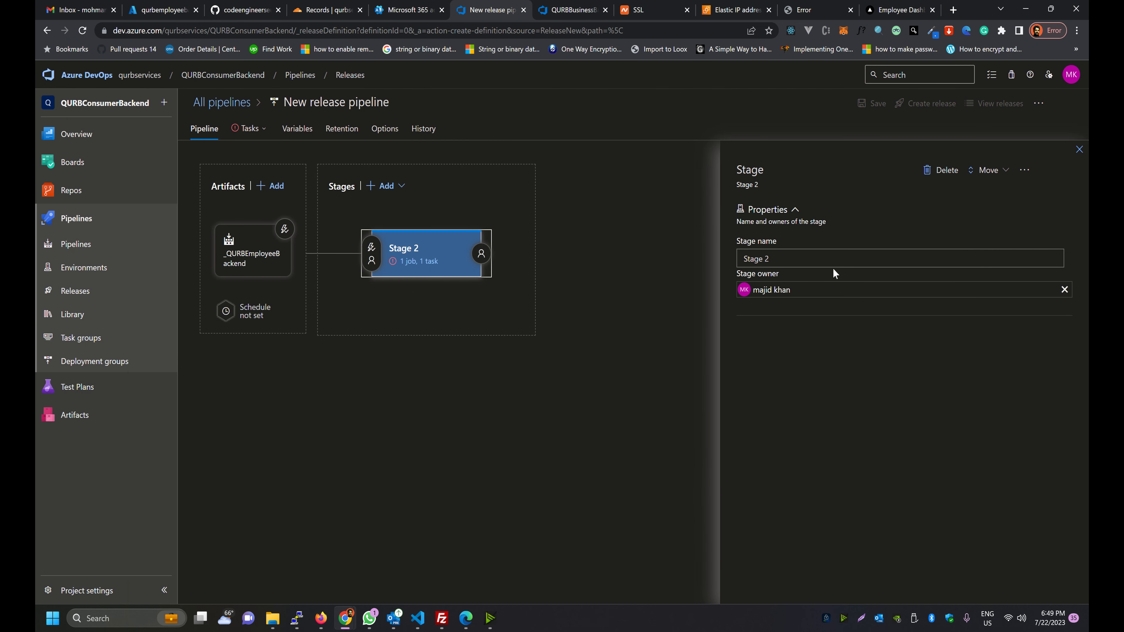
# Rename the stage to PRODUCTION and open its tasks
pyautogui.write('Production')
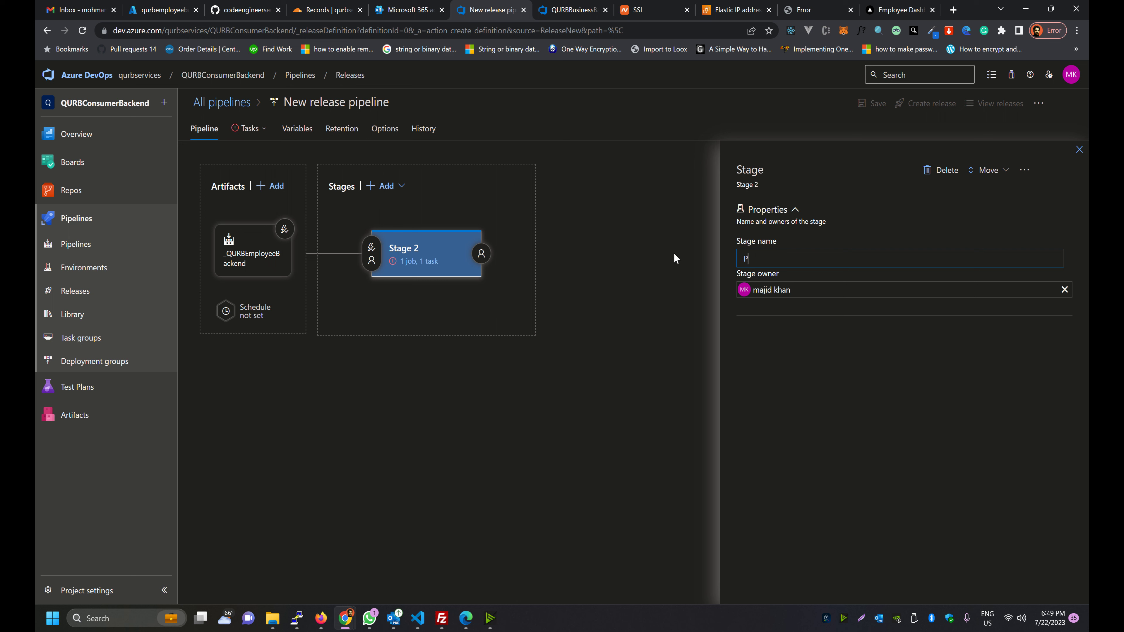
pyautogui.press('BackSpace')
pyautogui.press('BackSpace')
pyautogui.press('BackSpace')
pyautogui.press('BackSpace')
pyautogui.press('BackSpace')
pyautogui.press('BackSpace')
pyautogui.press('BackSpace')
pyautogui.press('BackSpace')
pyautogui.press('BackSpace')
pyautogui.press('BackSpace')
pyautogui.write('PRODUCTION')
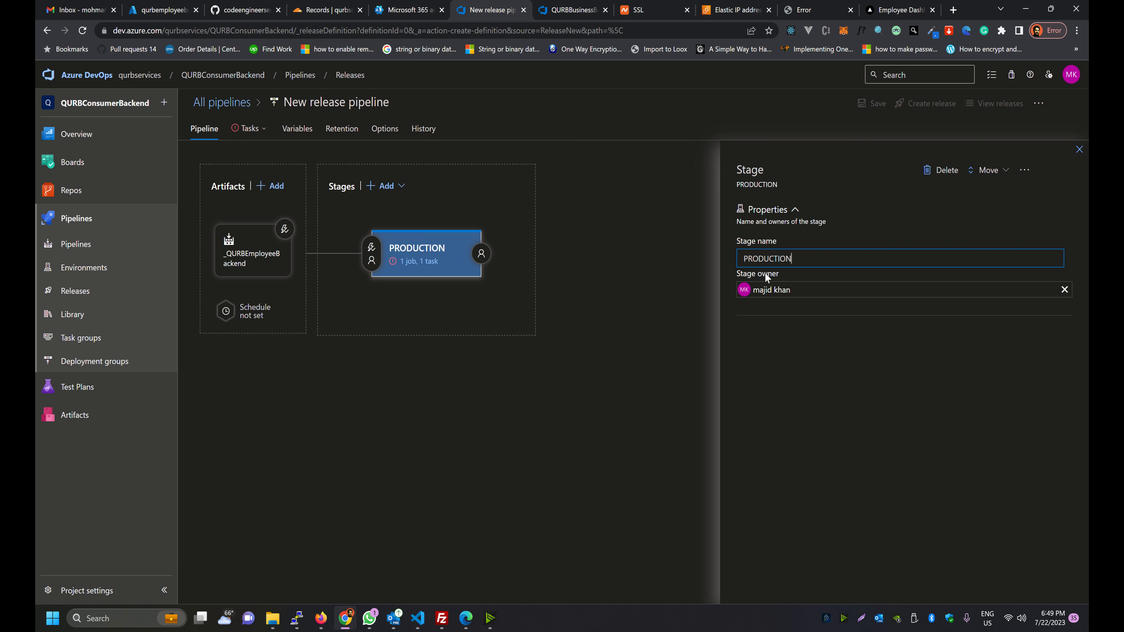
pyautogui.click(593, 376)
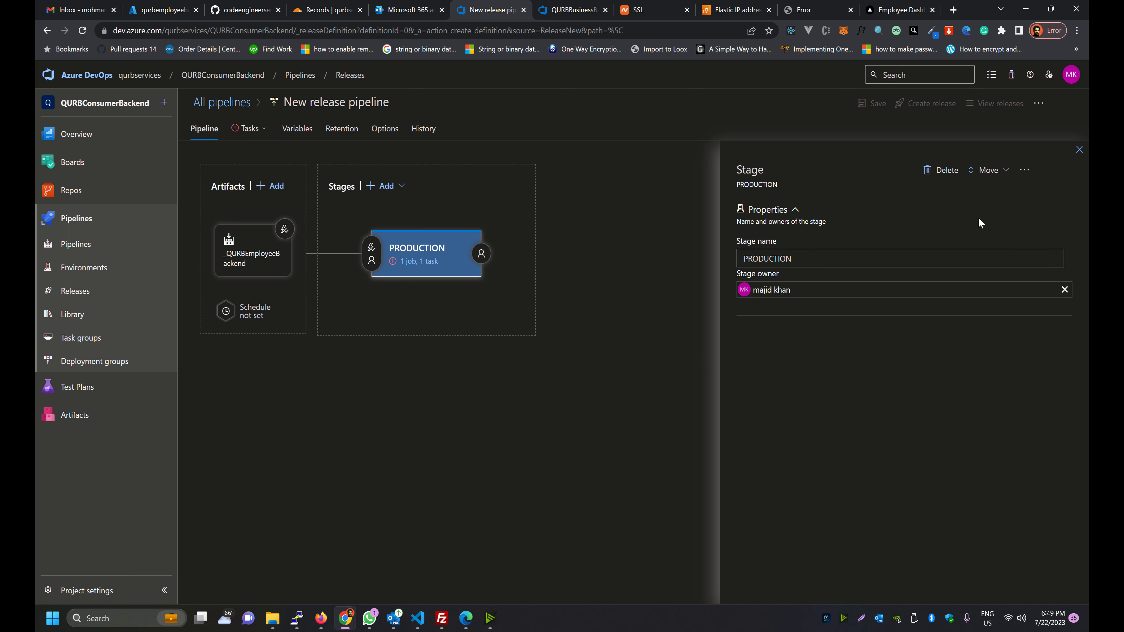
pyautogui.click(1079, 149)
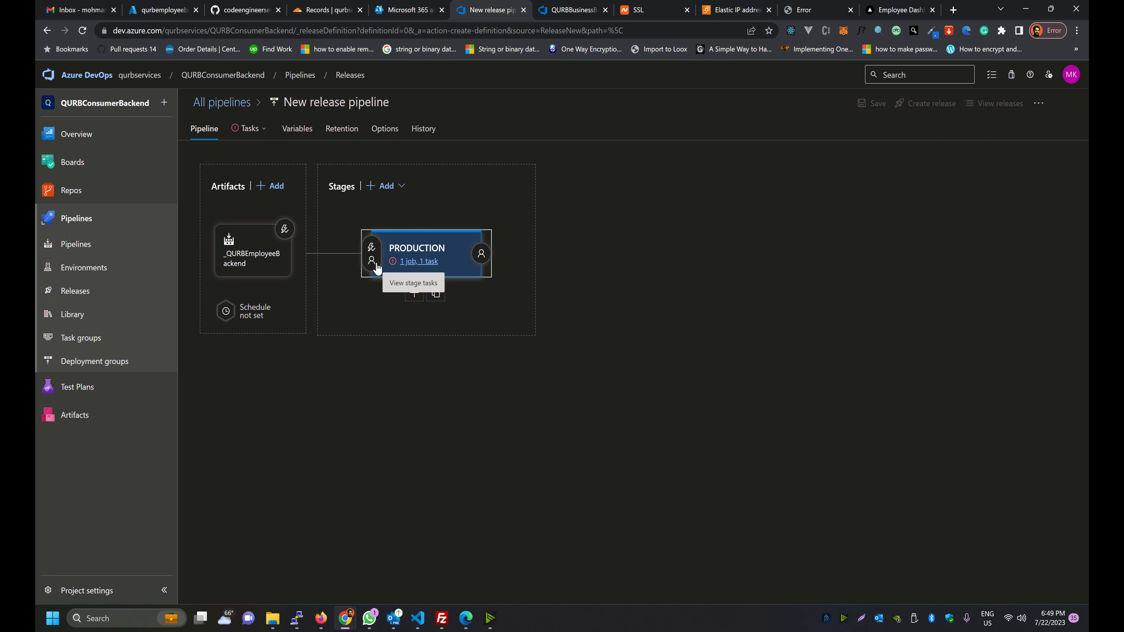
pyautogui.click(389, 264)
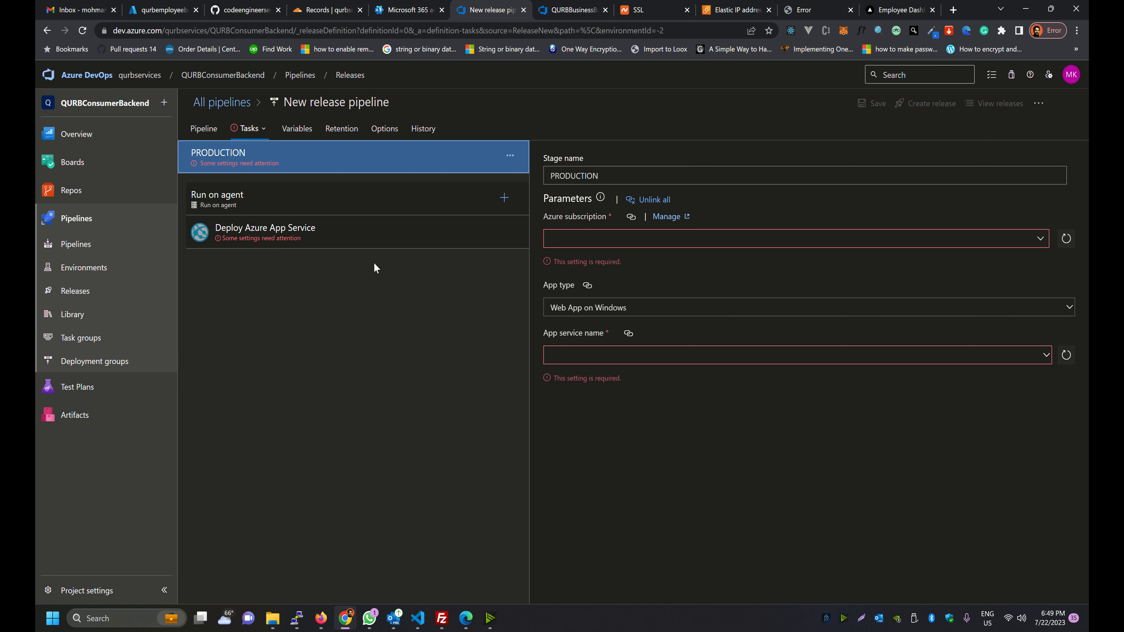
# Remove the Deploy Azure App Service task from the PRODUCTION stage
pyautogui.click(424, 242)
pyautogui.click(1020, 163)
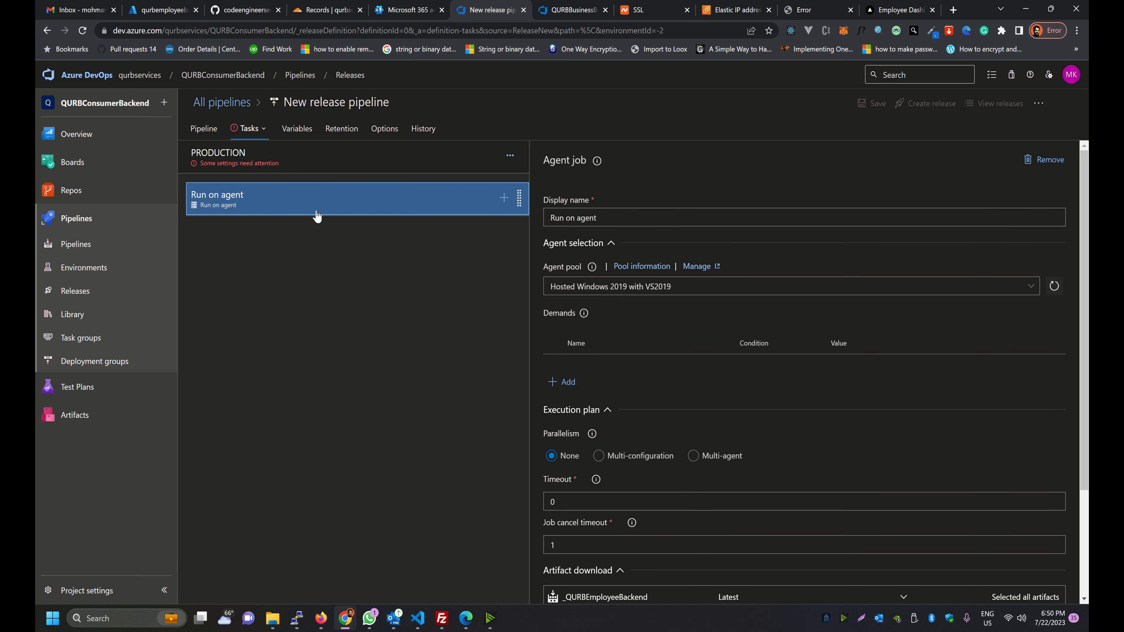
pyautogui.click(267, 162)
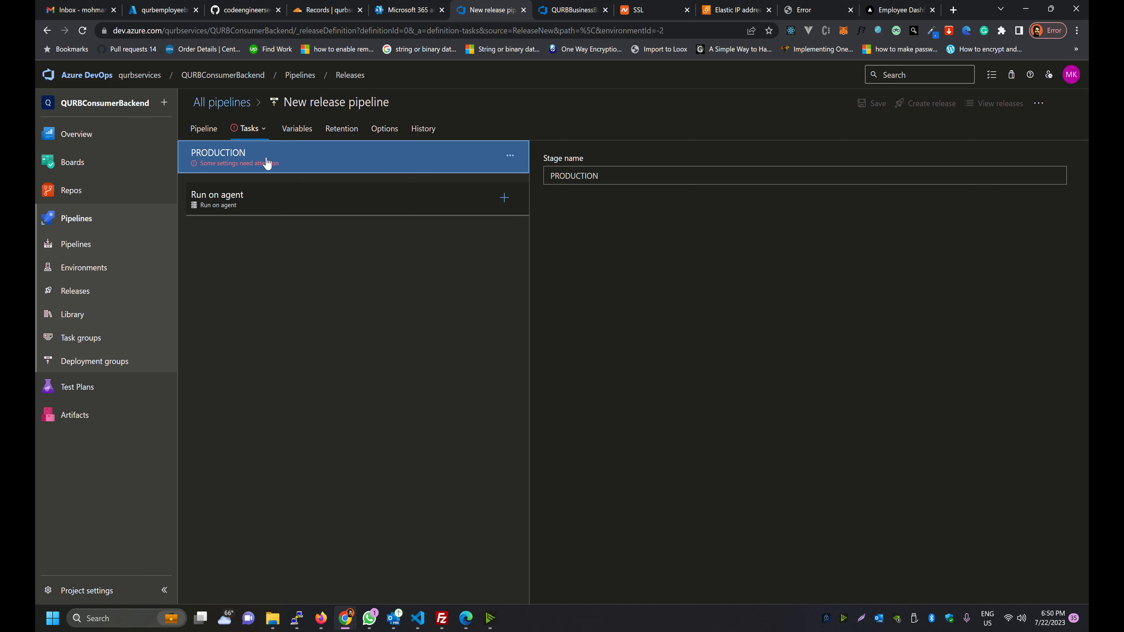
pyautogui.click(268, 205)
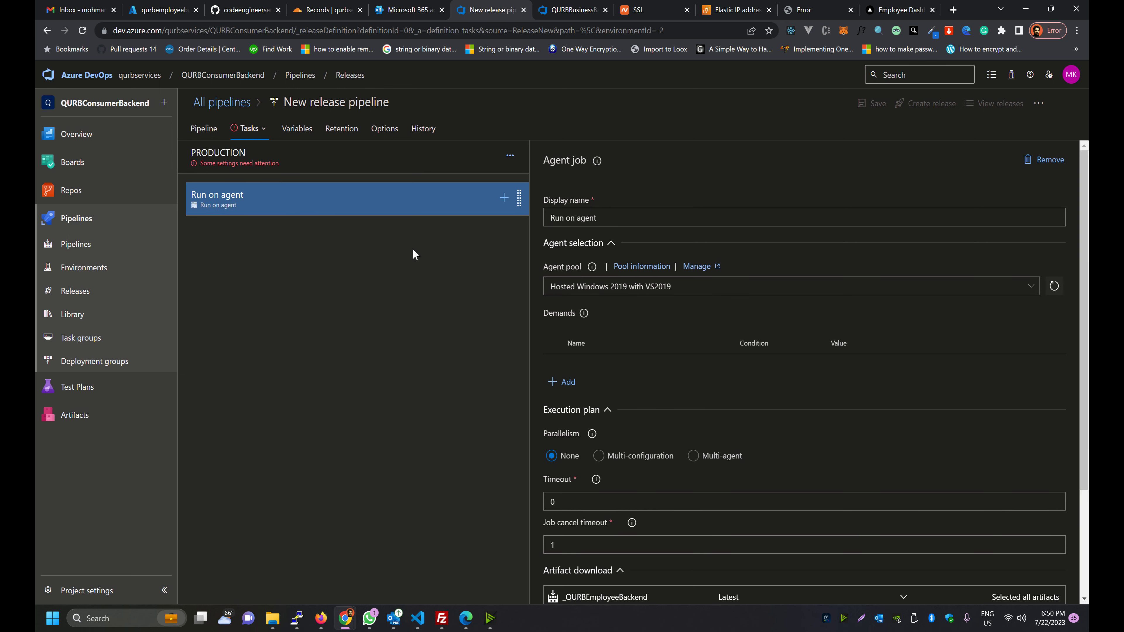
# Set the agent job's Agent pool to QURB Employee Backend
pyautogui.click(591, 217)
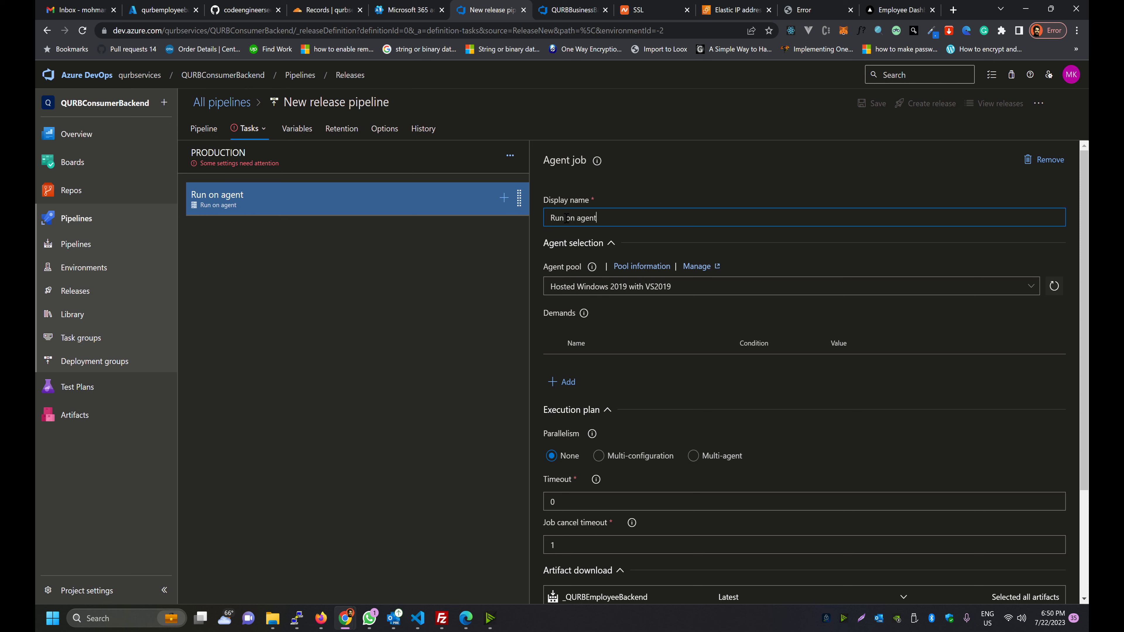
pyautogui.hotkey('ctrl', 'a')
pyautogui.click(1053, 287)
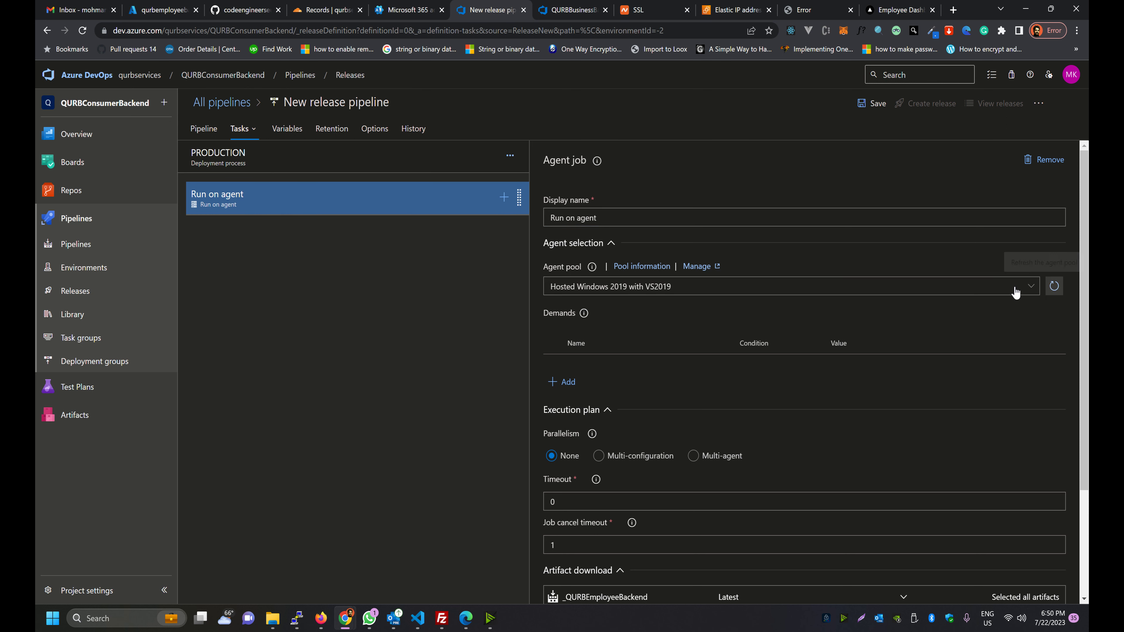
pyautogui.click(996, 292)
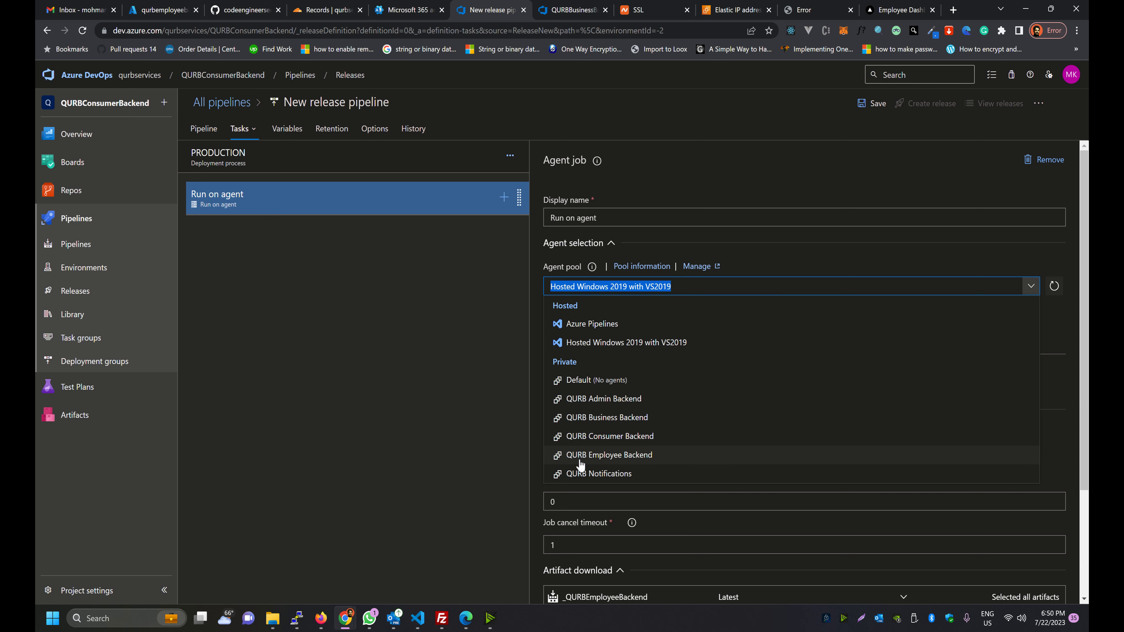
pyautogui.click(606, 458)
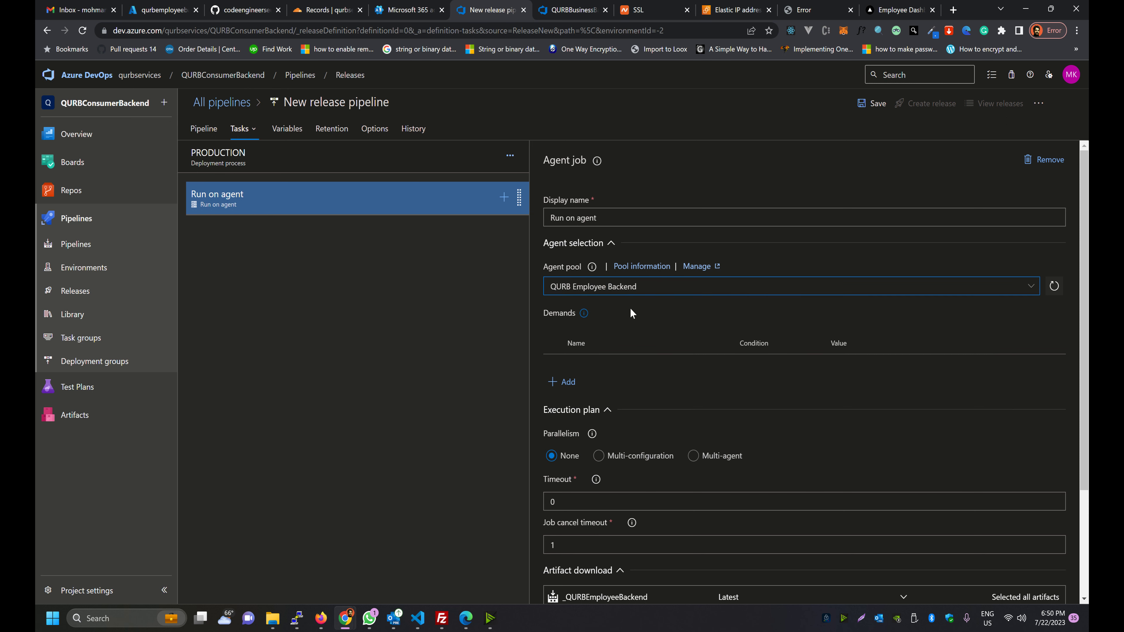
# Delete the empty agent demand and bring up the Add tasks catalogue
pyautogui.scroll(-3, 630, 308)
pyautogui.scroll(3, 590, 274)
pyautogui.click(563, 382)
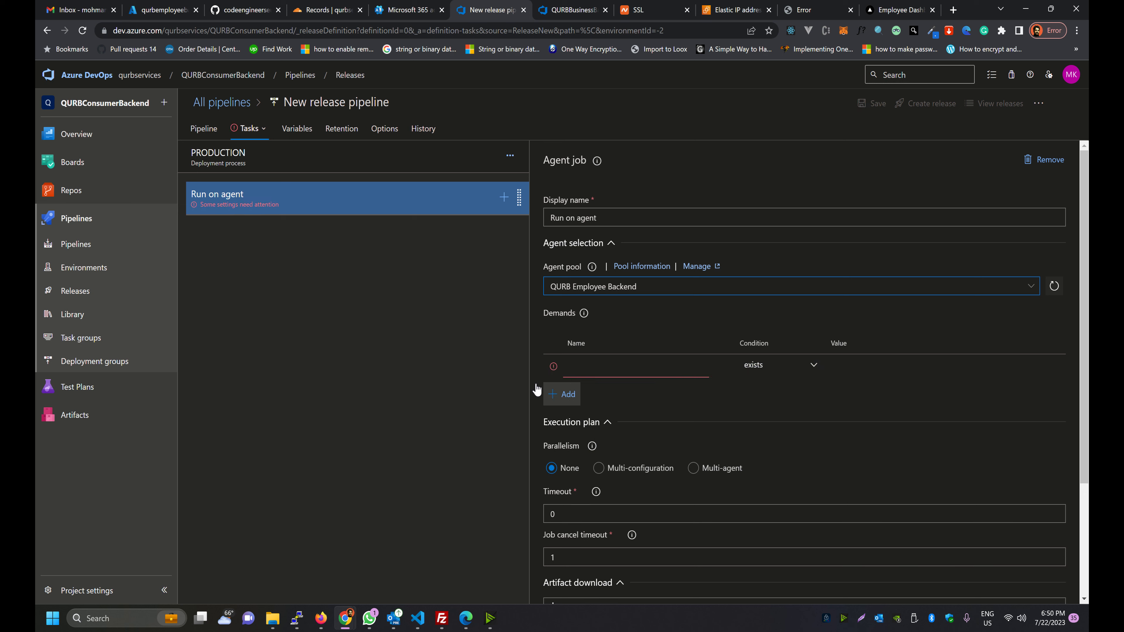
pyautogui.click(478, 390)
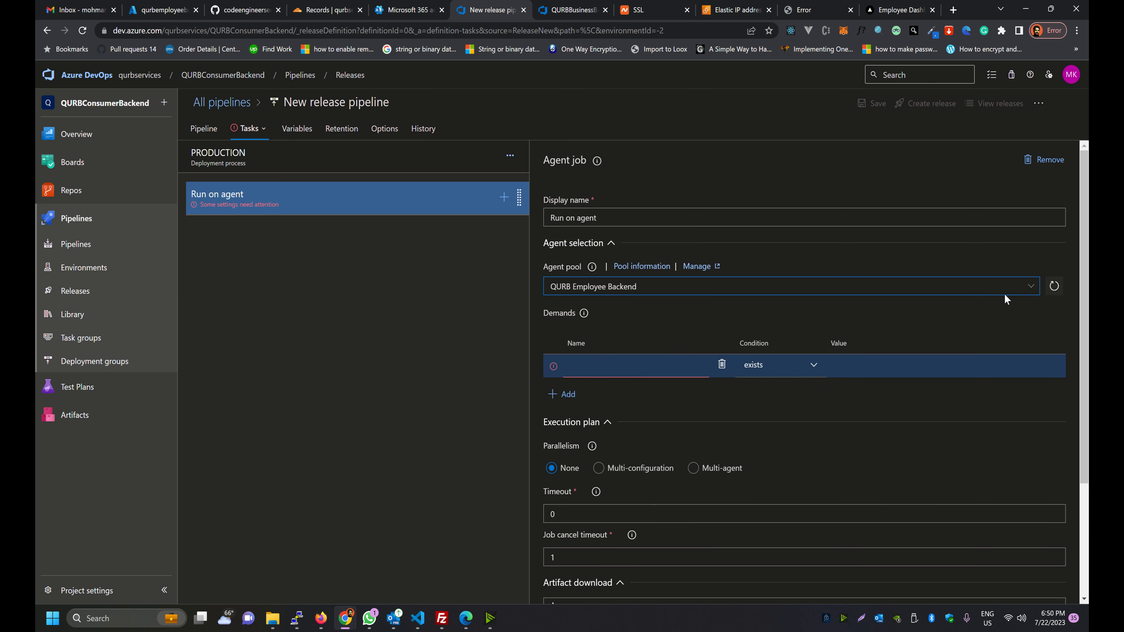
pyautogui.click(989, 306)
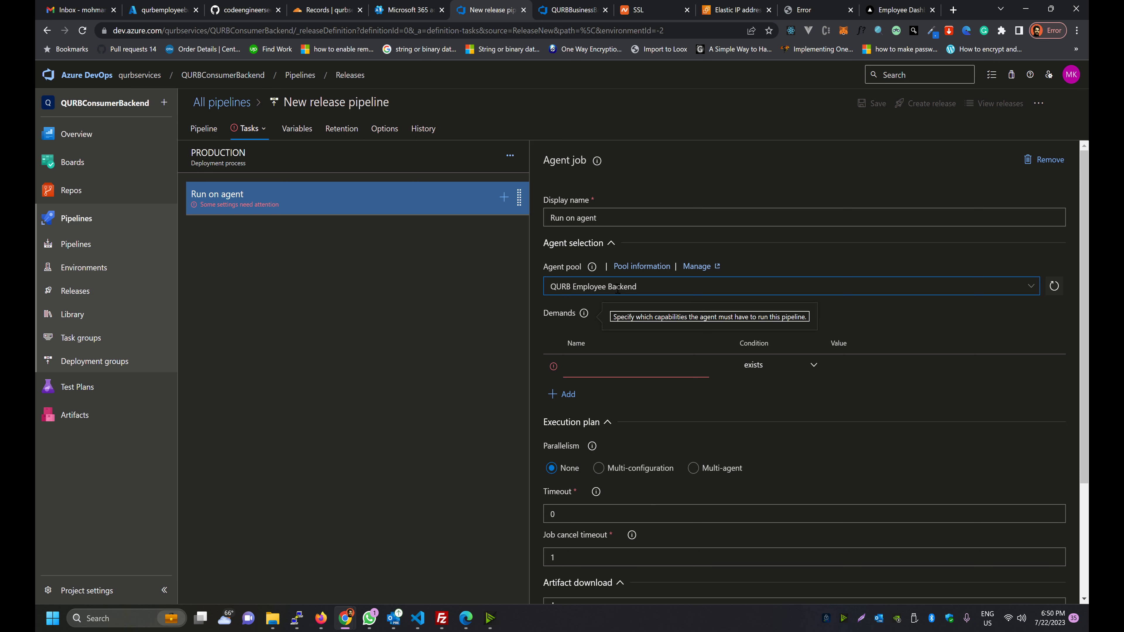
pyautogui.click(481, 296)
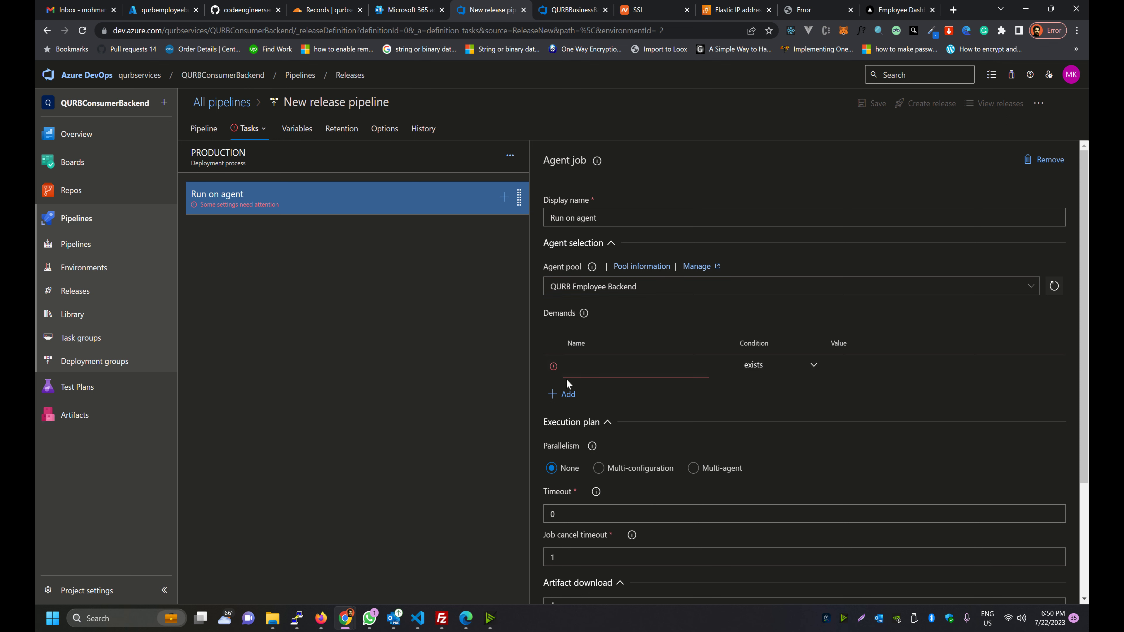
pyautogui.click(722, 364)
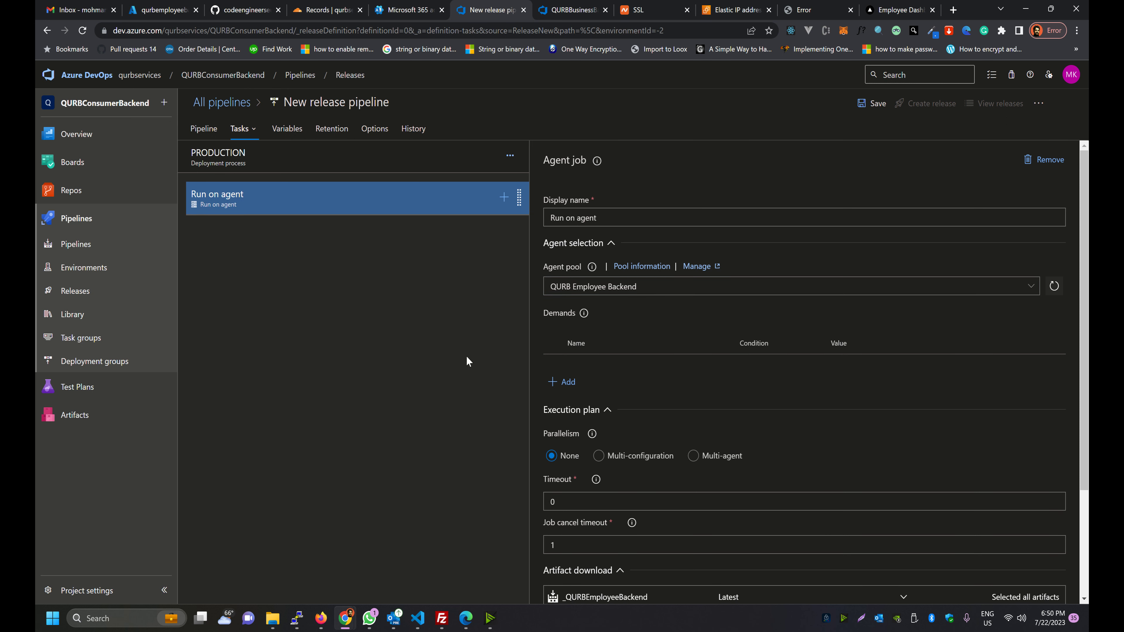
pyautogui.click(307, 206)
pyautogui.scroll(-3, 648, 383)
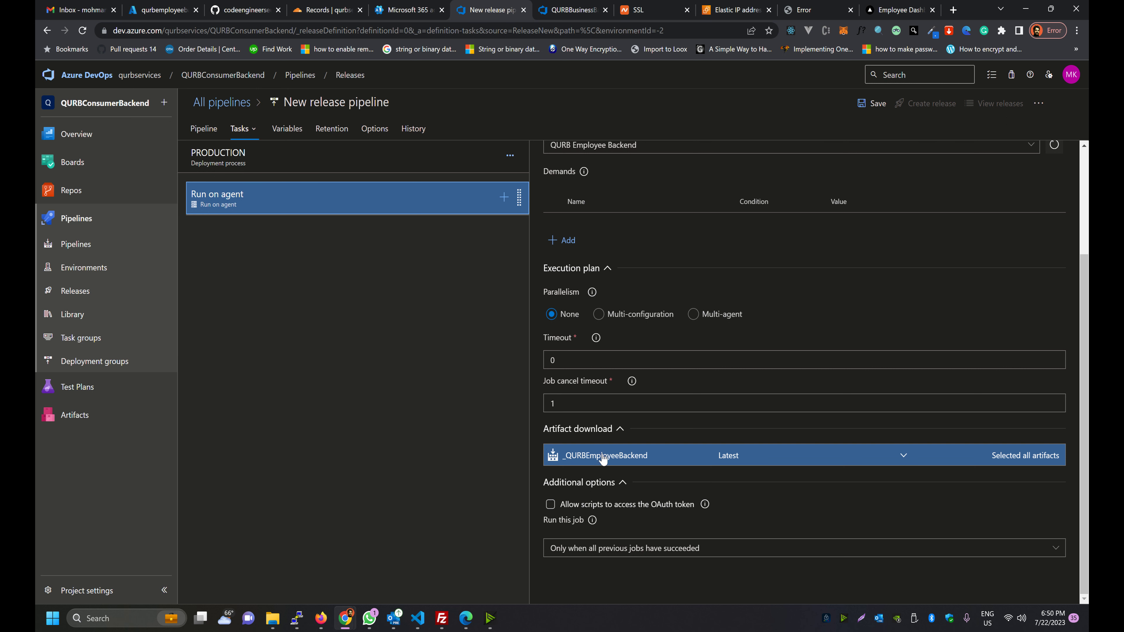
pyautogui.scroll(3, 836, 359)
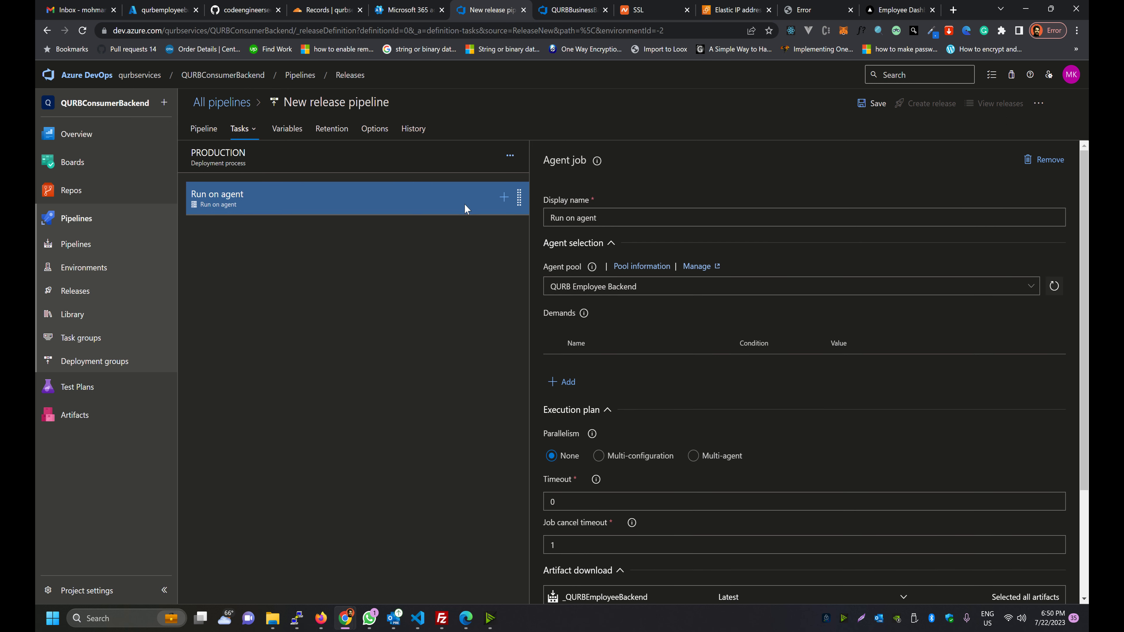
pyautogui.click(504, 197)
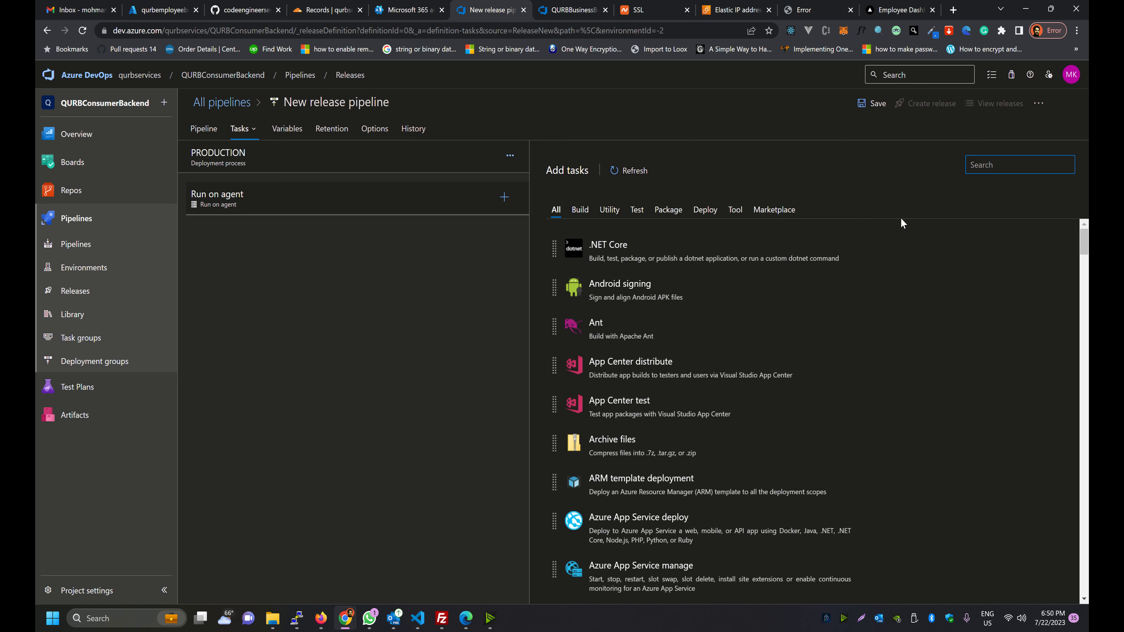
# Add a Command line task found by searching 'COMM' and clear its default script
pyautogui.write('COMM')
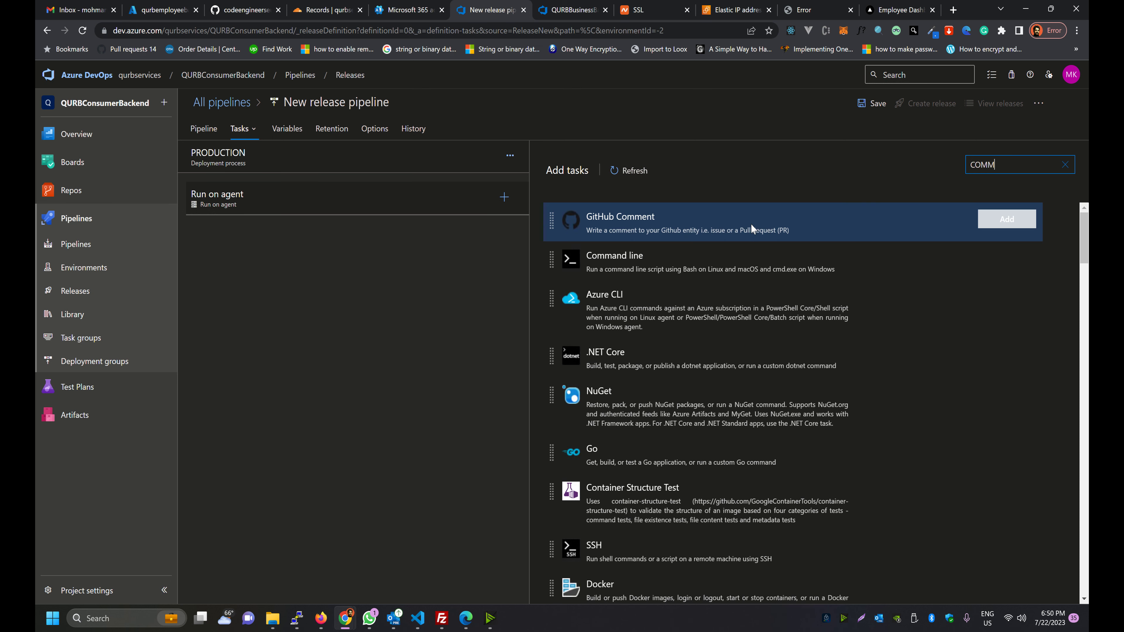
pyautogui.click(1005, 258)
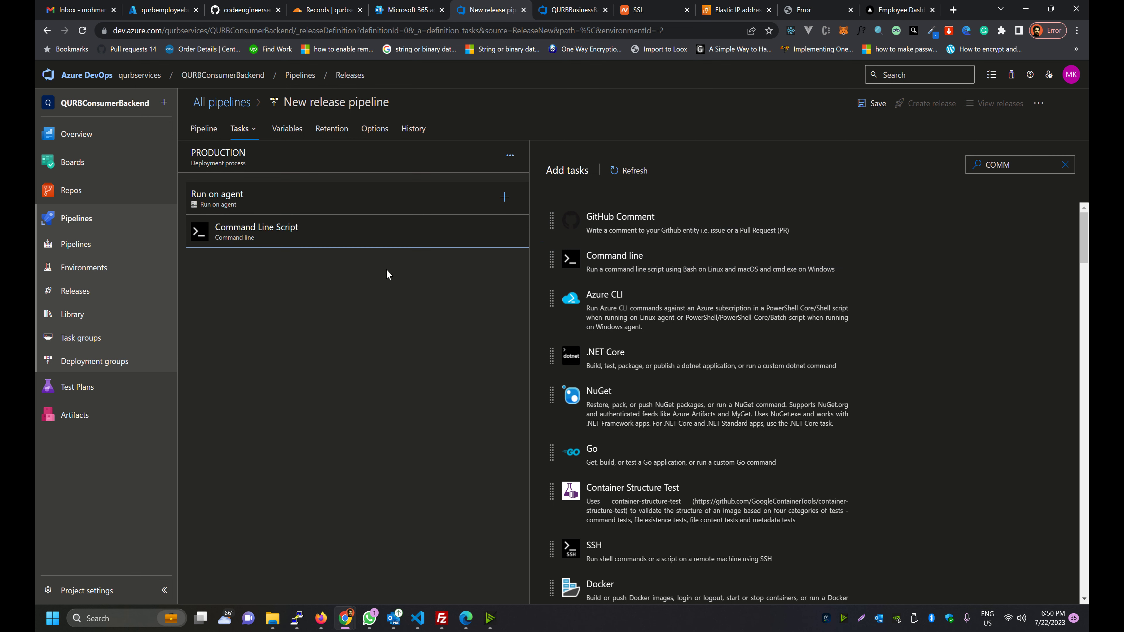
pyautogui.click(308, 241)
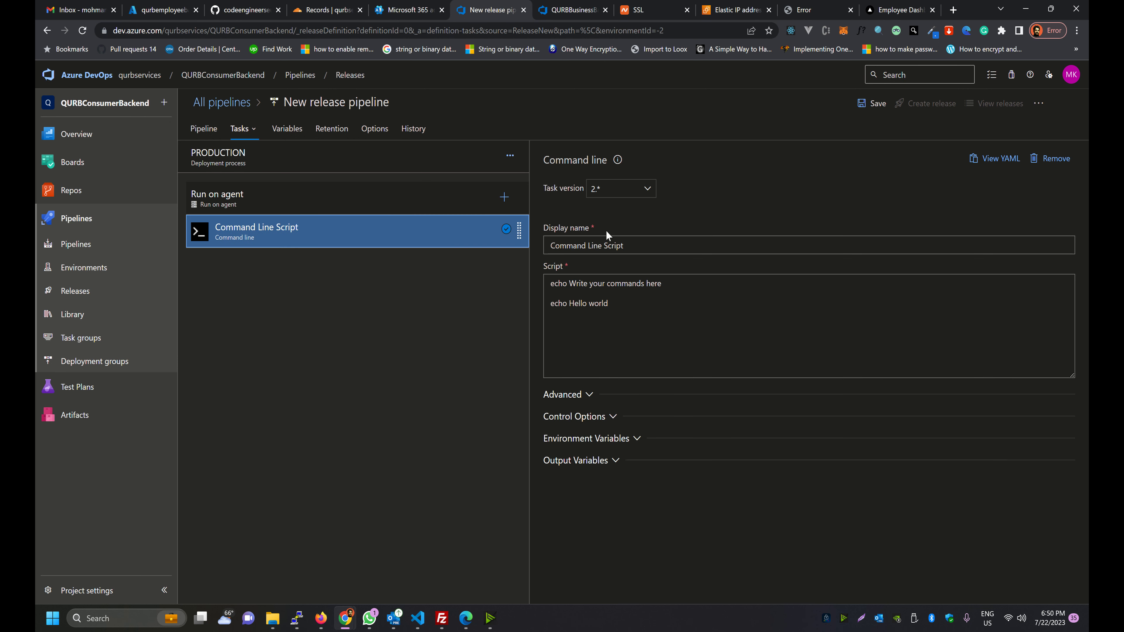
pyautogui.tripleClick(591, 305)
pyautogui.hotkey('ctrl', 'a')
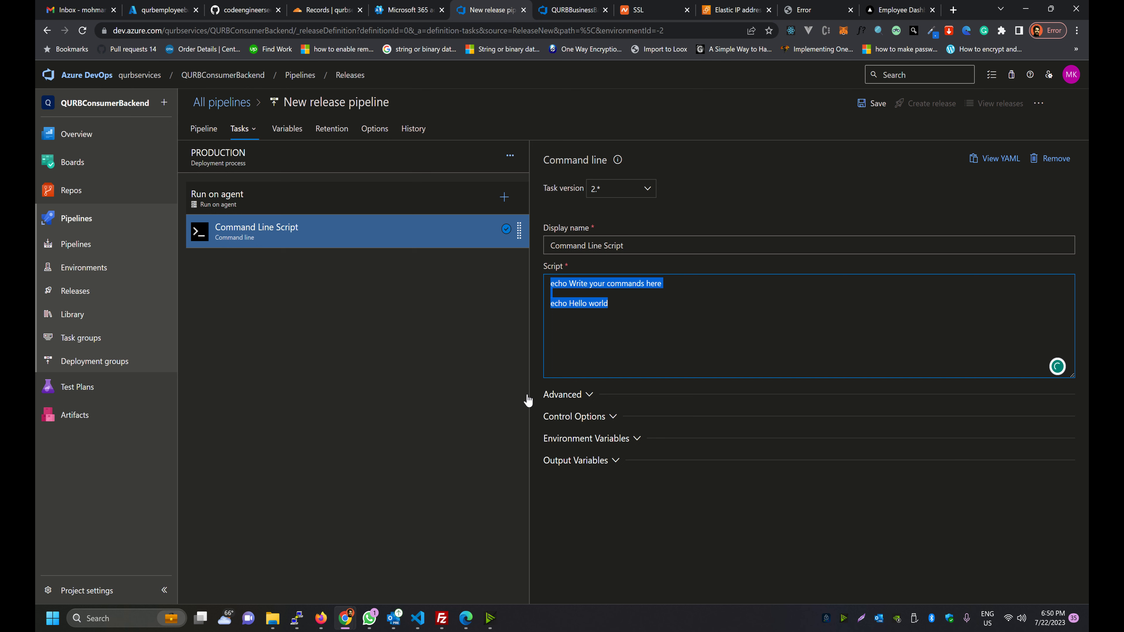
pyautogui.press('BackSpace')
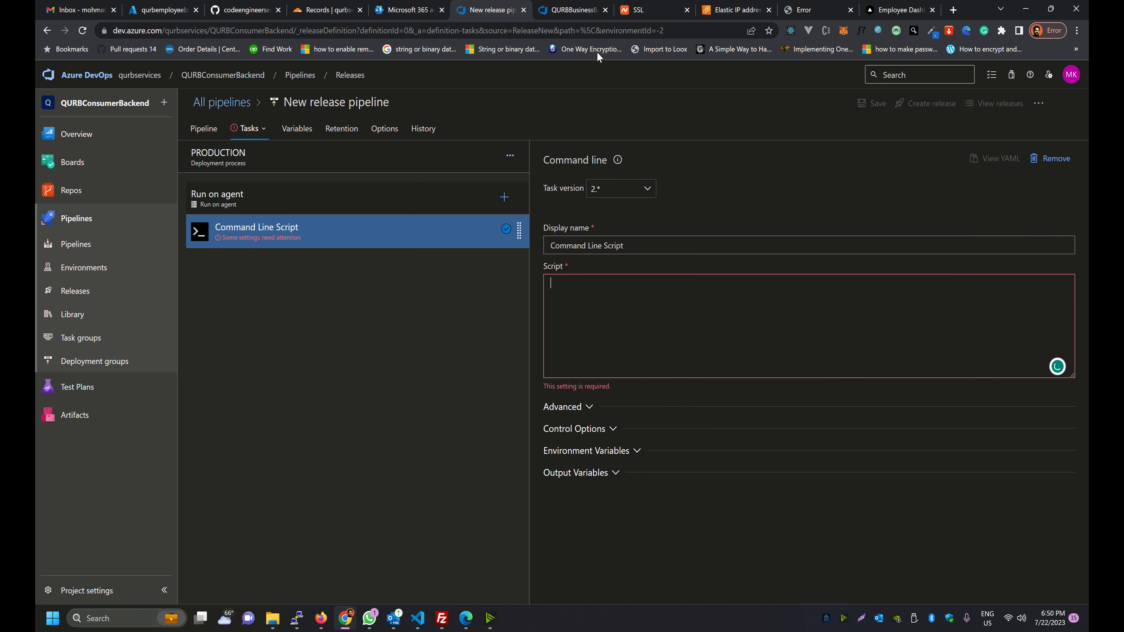
pyautogui.click(575, 9)
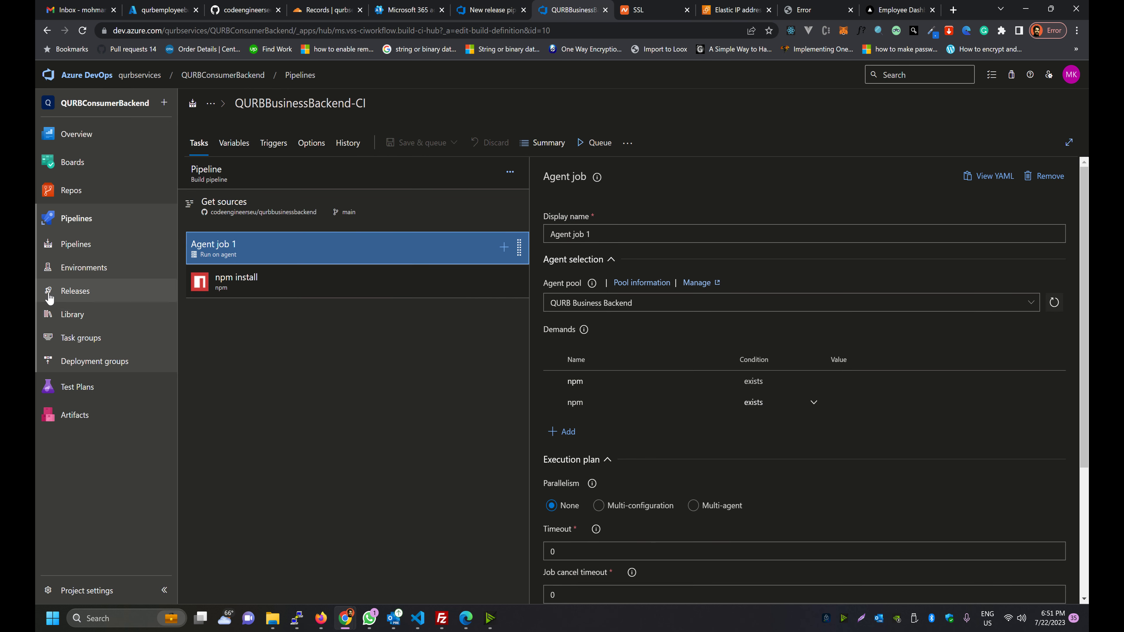
# Copy the QURB BUSINESS BACKEND deploy pipeline's Command Line Script into the new pipeline's Script field
pyautogui.click(84, 291)
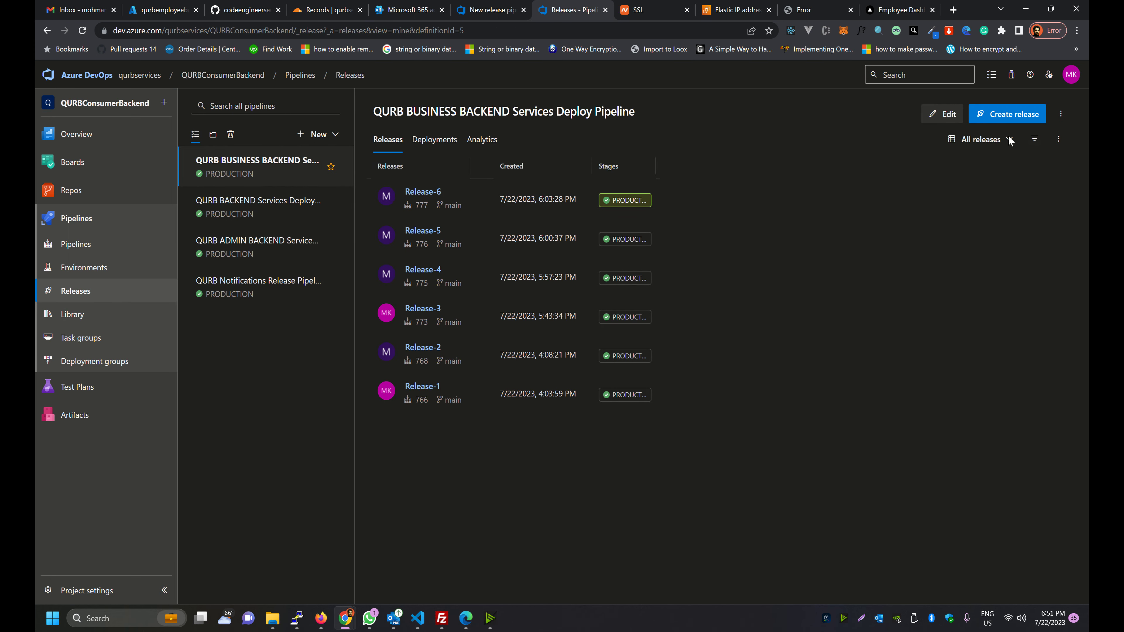
pyautogui.click(938, 114)
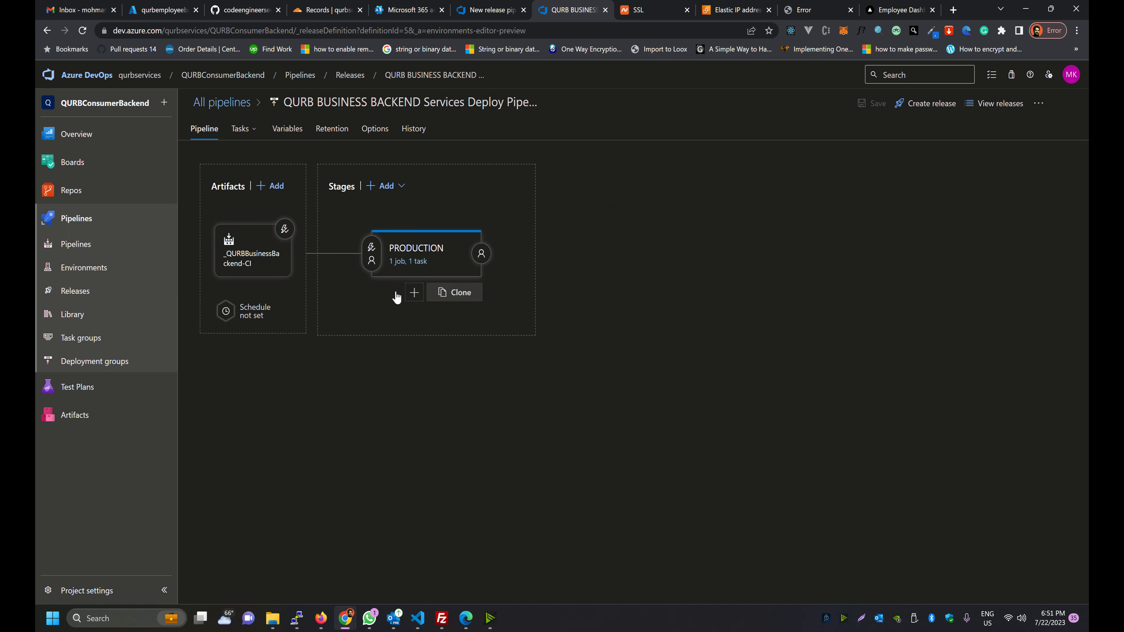
pyautogui.click(408, 261)
pyautogui.click(318, 245)
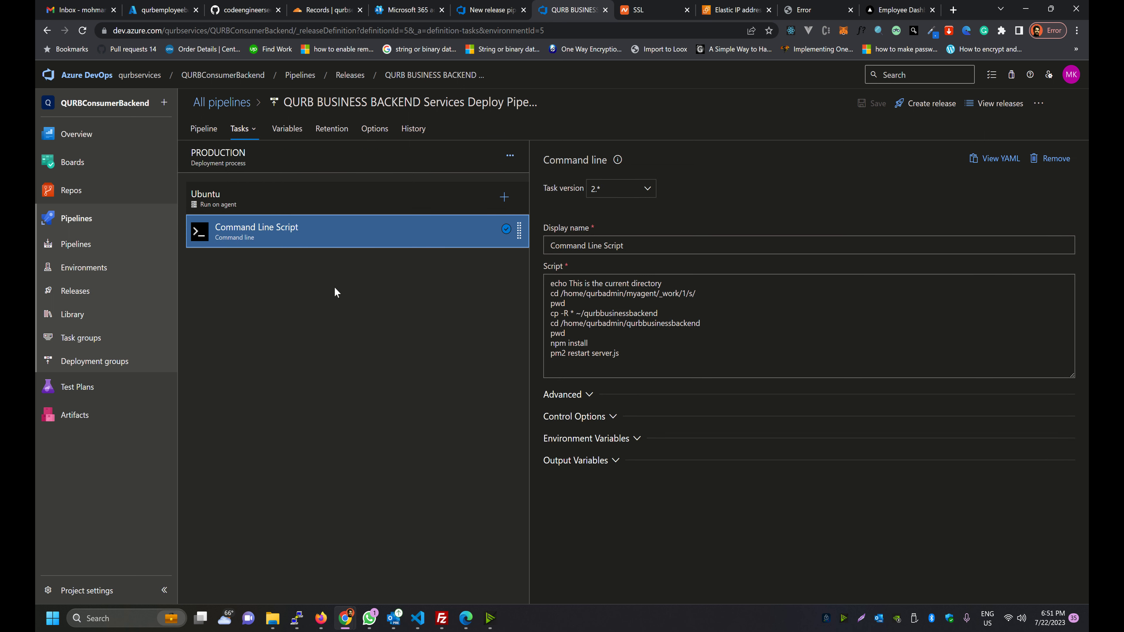
pyautogui.moveTo(619, 354); pyautogui.dragTo(508, 286)
pyautogui.hotkey('ctrl', 'c')
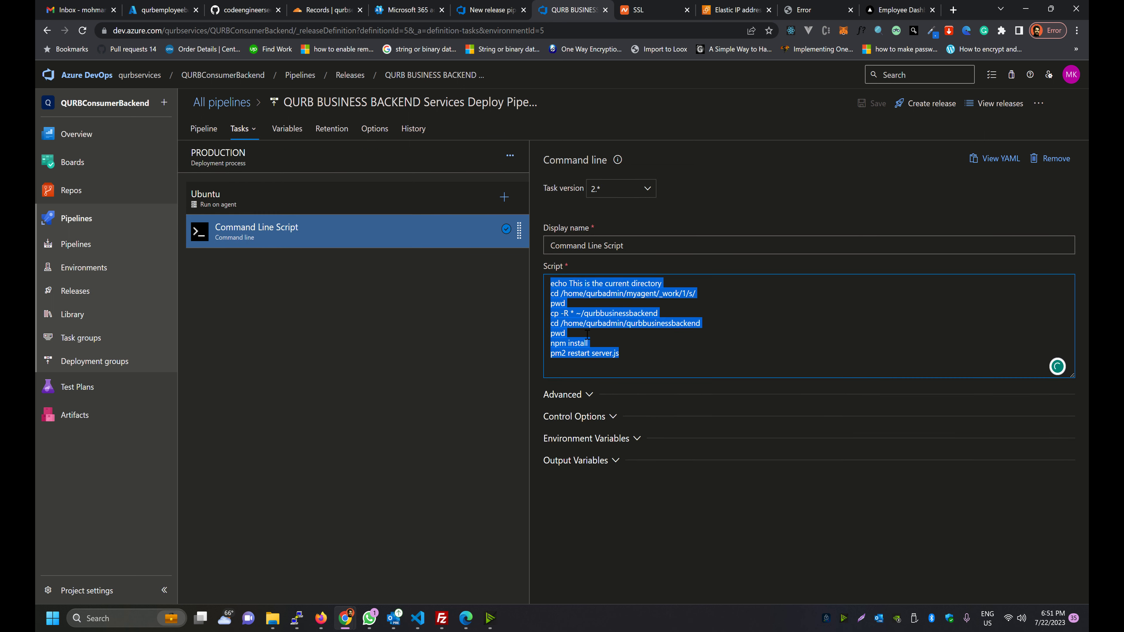
pyautogui.click(486, 10)
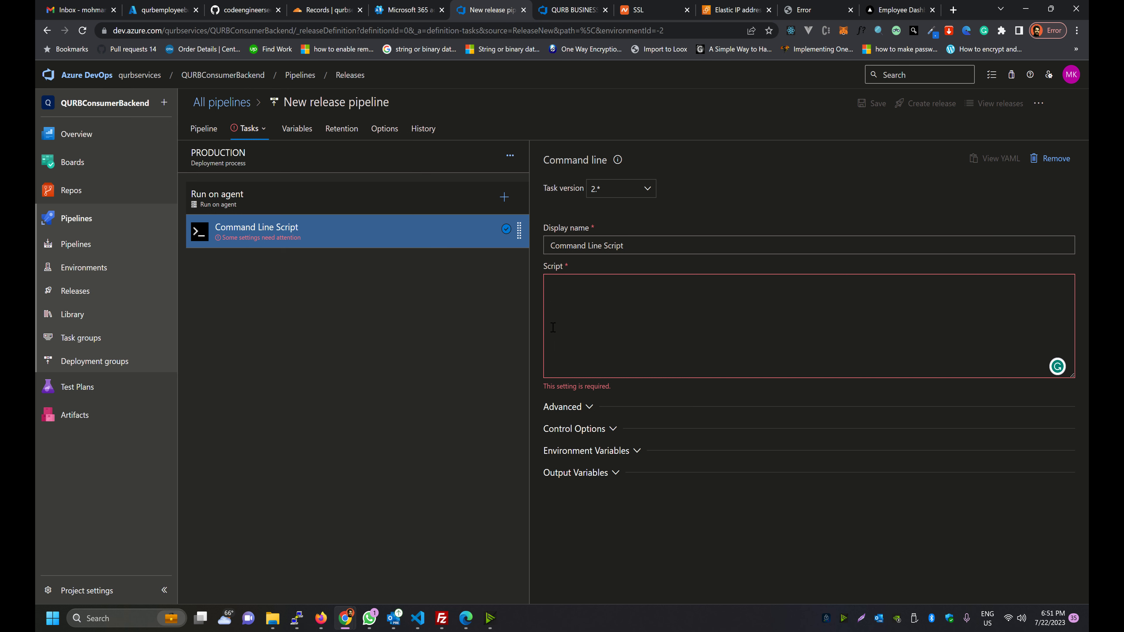
pyautogui.hotkey('ctrl', 'v')
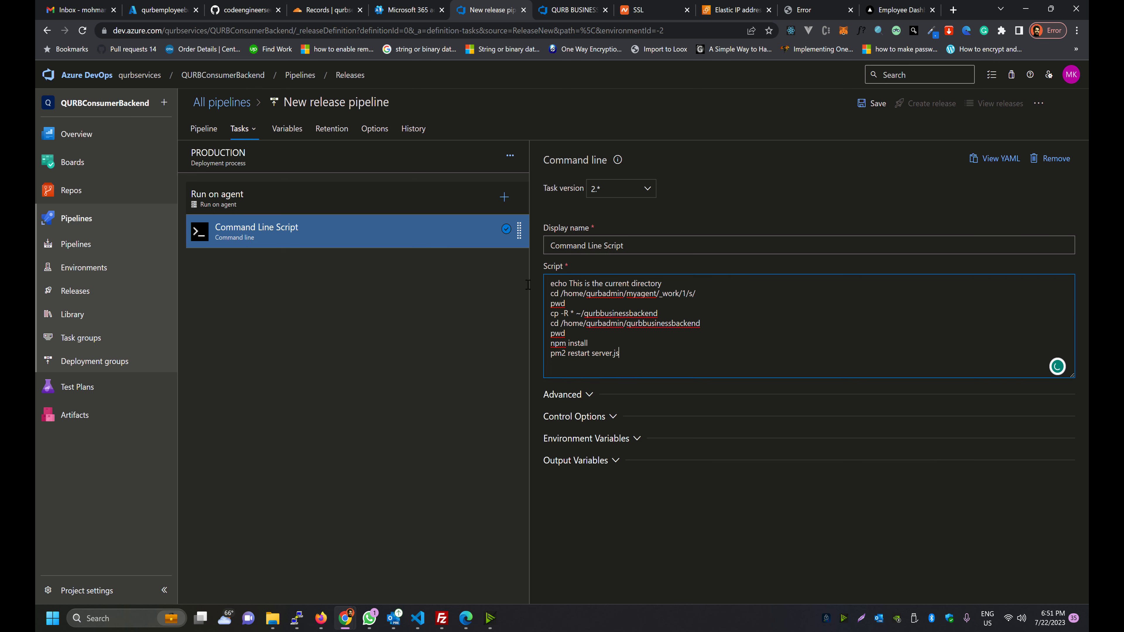
# Review the pasted script's echo, cd, pwd and cp lines and the agent work path
pyautogui.moveTo(569, 283); pyautogui.dragTo(662, 283)
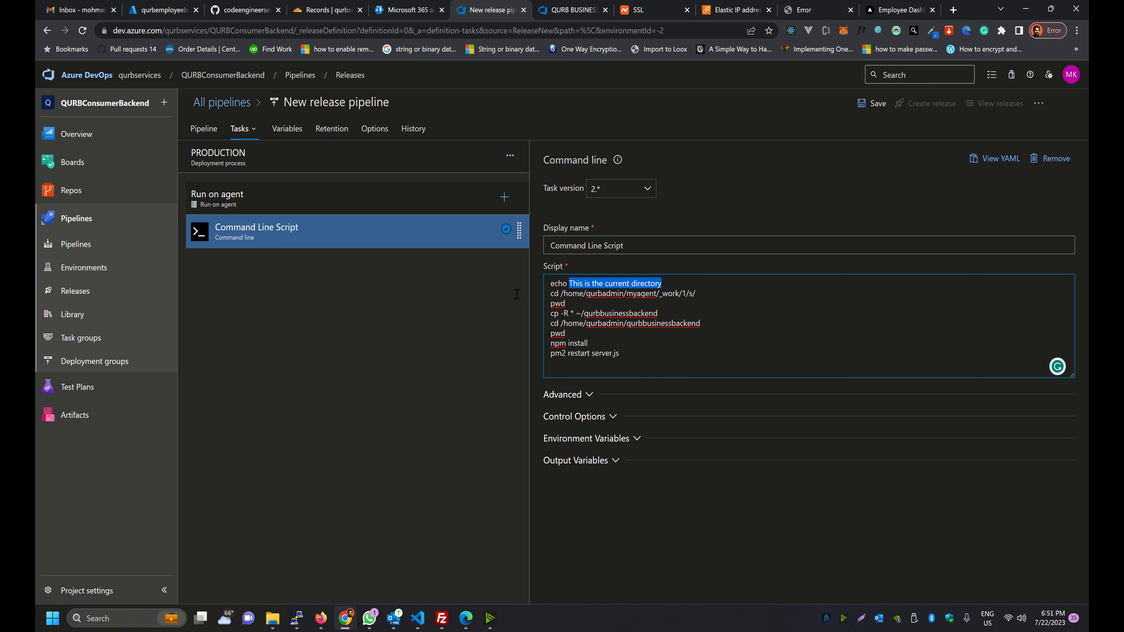
pyautogui.press('Down')
pyautogui.press('Home')
pyautogui.hotkey('shift', 'Right')
pyautogui.hotkey('shift', 'Right')
pyautogui.press('Right')
pyautogui.press('Right')
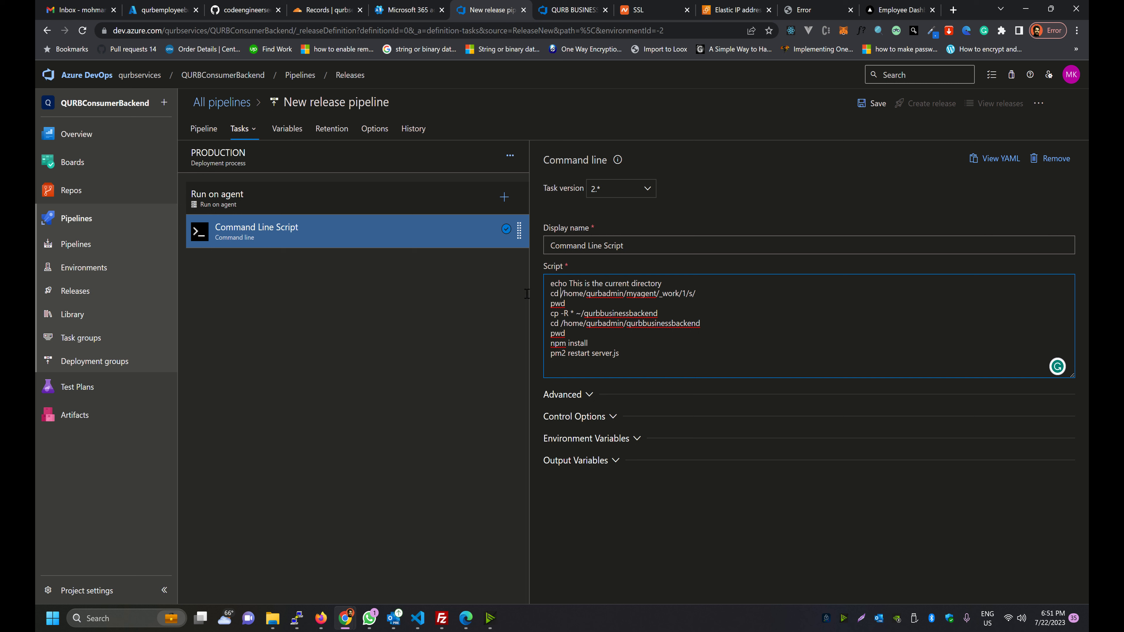
pyautogui.hotkey('shift', 'Right')
pyautogui.hotkey('shift', 'Right')
pyautogui.hotkey('shift', 'Right')
pyautogui.hotkey('shift', 'Right')
pyautogui.hotkey('shift', 'Right')
pyautogui.hotkey('shift', 'Right')
pyautogui.hotkey('shift', 'Right')
pyautogui.hotkey('shift', 'Right')
pyautogui.hotkey('shift', 'Right')
pyautogui.hotkey('shift', 'Right')
pyautogui.hotkey('shift', 'Right')
pyautogui.hotkey('shift', 'Right')
pyautogui.hotkey('shift', 'Right')
pyautogui.hotkey('shift', 'Right')
pyautogui.hotkey('shift', 'Right')
pyautogui.hotkey('shift', 'Right')
pyautogui.hotkey('shift', 'Right')
pyautogui.hotkey('shift', 'Right')
pyautogui.hotkey('shift', 'Right')
pyautogui.hotkey('shift', 'Right')
pyautogui.hotkey('shift', 'Right')
pyautogui.hotkey('shift', 'Right')
pyautogui.hotkey('shift', 'Right')
pyautogui.hotkey('shift', 'Right')
pyautogui.hotkey('shift', 'Right')
pyautogui.hotkey('shift', 'Right')
pyautogui.hotkey('shift', 'Right')
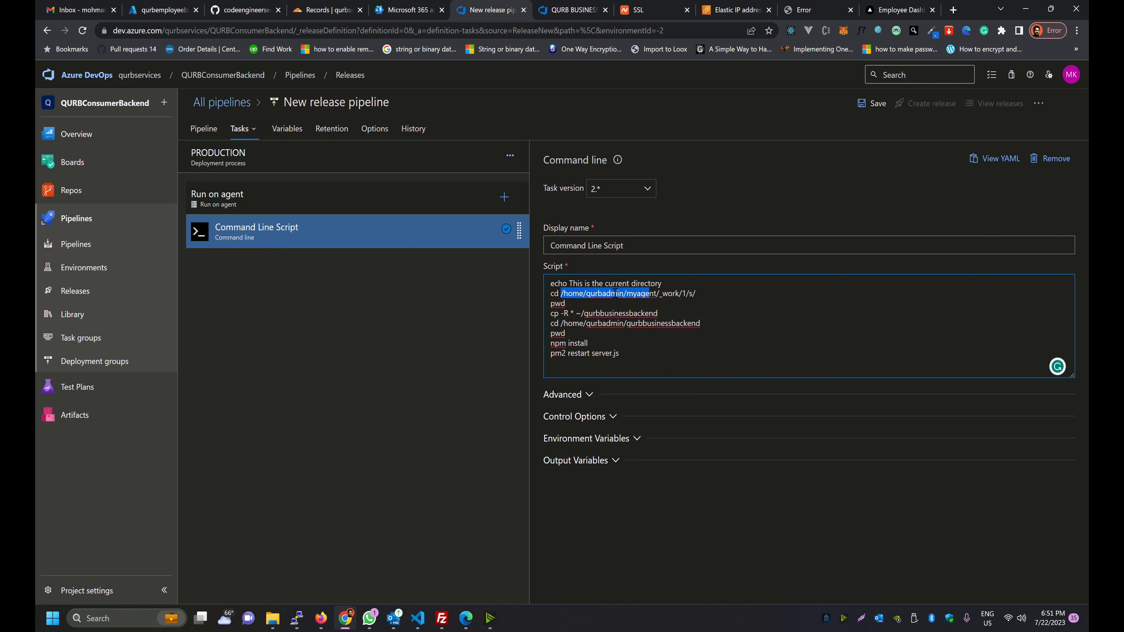
pyautogui.hotkey('shift', 'Right')
pyautogui.hotkey('shift', 'Right')
pyautogui.press('Right')
pyautogui.press('Left')
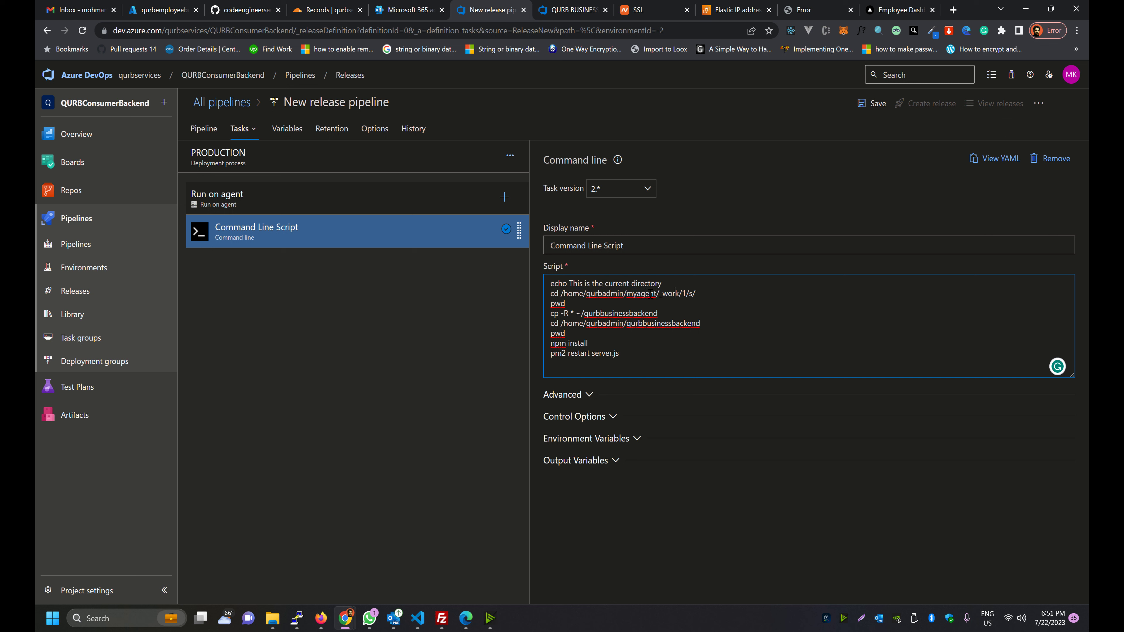
pyautogui.press('Right')
pyautogui.press('Right')
pyautogui.press('Right')
pyautogui.press('Right')
pyautogui.hotkey('shift', 'Right')
pyautogui.moveTo(696, 293); pyautogui.dragTo(560, 293)
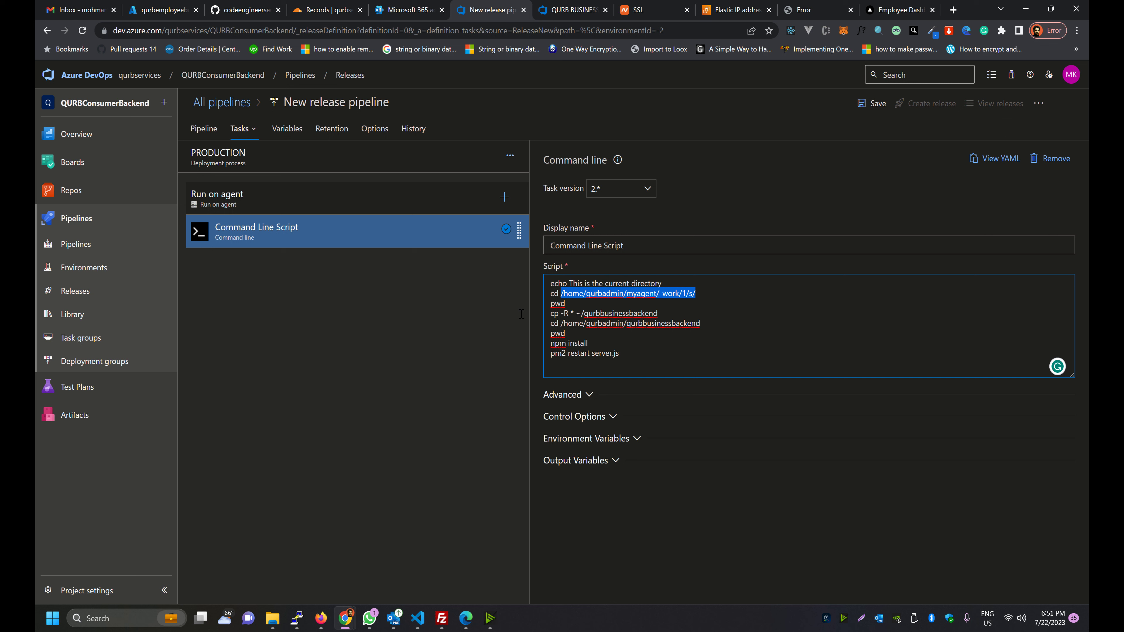
pyautogui.press('Down')
pyautogui.hotkey('shift', 'Left')
pyautogui.hotkey('shift', 'Left')
pyautogui.hotkey('shift', 'Left')
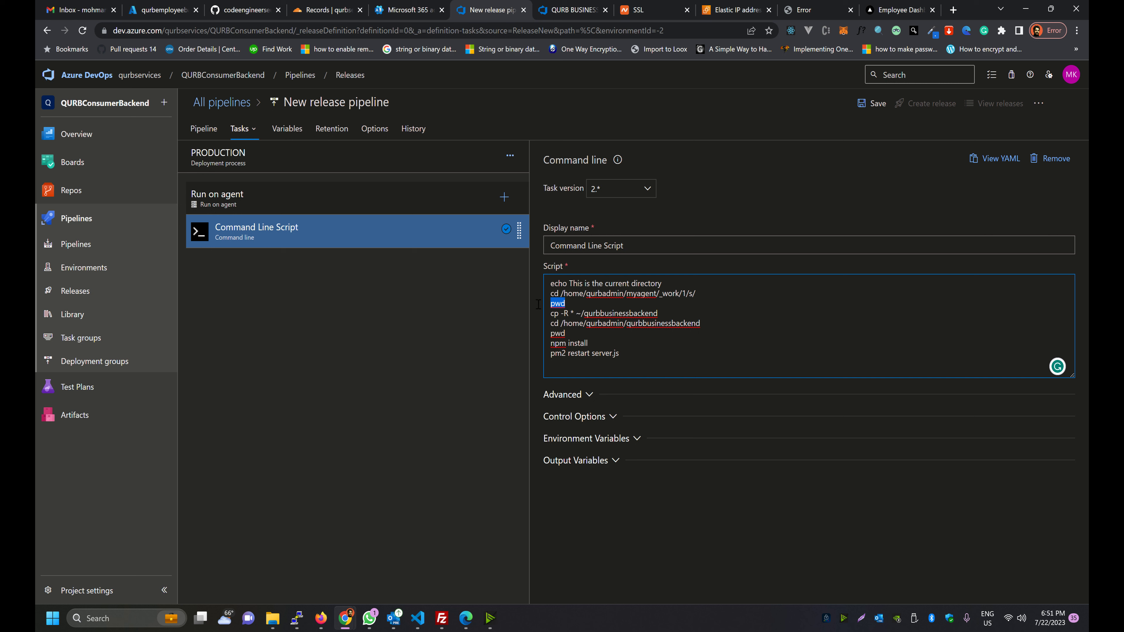
pyautogui.press('Right')
pyautogui.moveTo(697, 293); pyautogui.dragTo(560, 293)
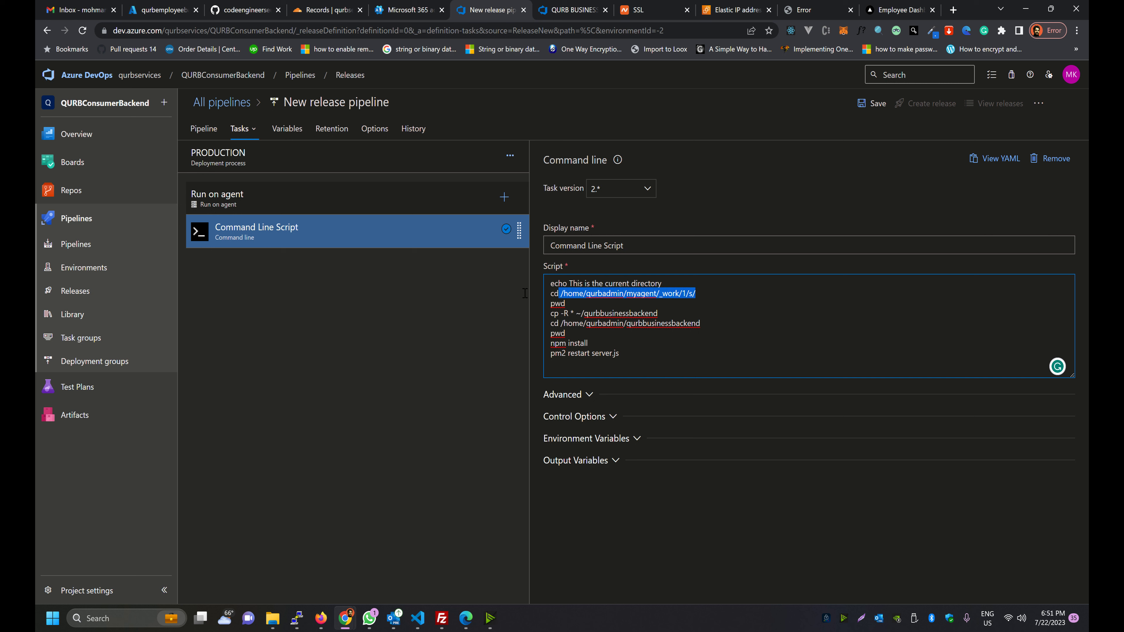
pyautogui.press('Down')
pyautogui.press('Down')
pyautogui.hotkey('shift', 'Home')
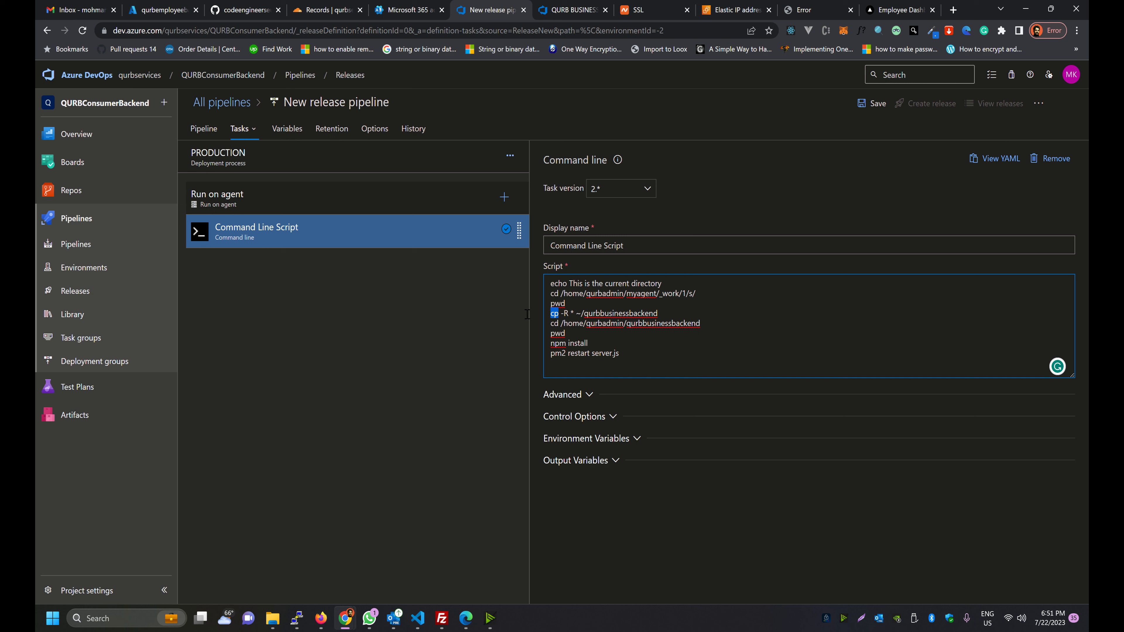
pyautogui.press('Right')
pyautogui.press('Right')
pyautogui.hotkey('shift', 'Right')
pyautogui.hotkey('shift', 'Right')
pyautogui.hotkey('shift', 'Right')
pyautogui.hotkey('shift', 'Right')
pyautogui.hotkey('shift', 'Right')
pyautogui.hotkey('shift', 'Right')
pyautogui.hotkey('shift', 'Right')
pyautogui.press('Right')
pyautogui.press('Left')
pyautogui.press('Left')
# Change the cp destination folder on line 4 to qurbemployeebackend
pyautogui.moveTo(659, 313); pyautogui.dragTo(583, 312)
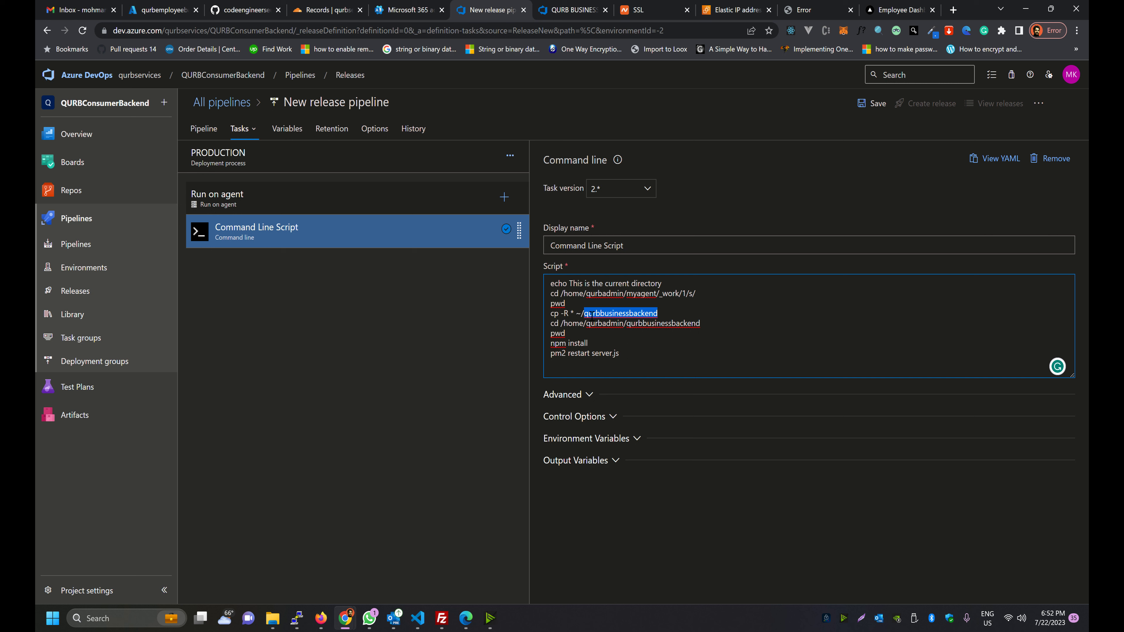
pyautogui.click(625, 312)
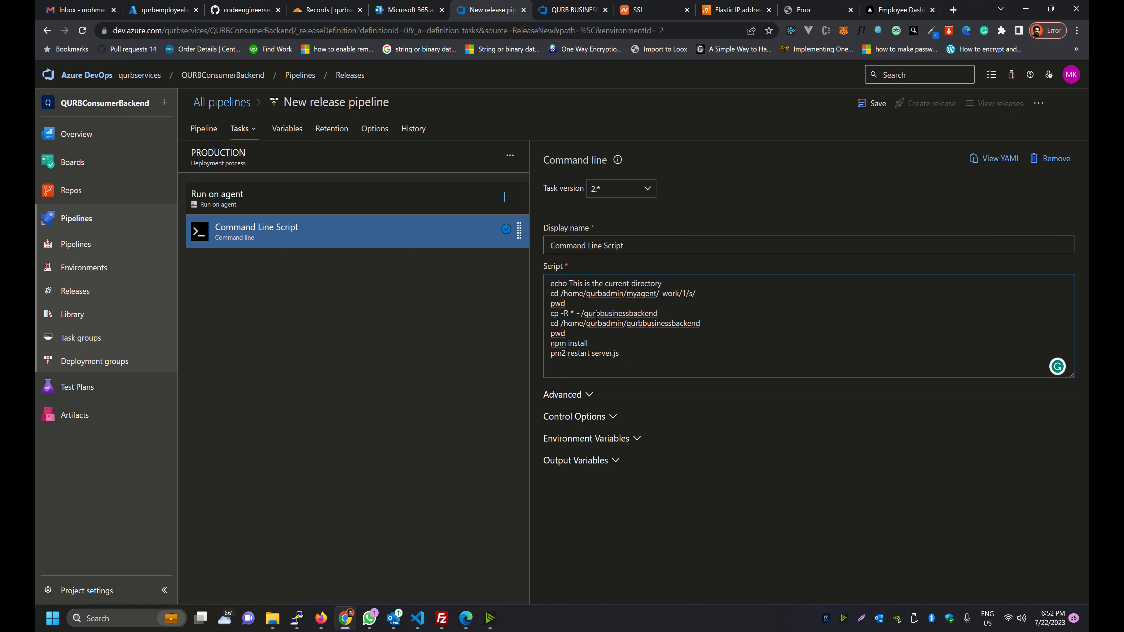
pyautogui.doubleClick(584, 312)
pyautogui.click(628, 313)
pyautogui.press('BackSpace')
pyautogui.press('BackSpace')
pyautogui.press('BackSpace')
pyautogui.press('BackSpace')
pyautogui.press('BackSpace')
pyautogui.press('BackSpace')
pyautogui.press('BackSpace')
pyautogui.press('BackSpace')
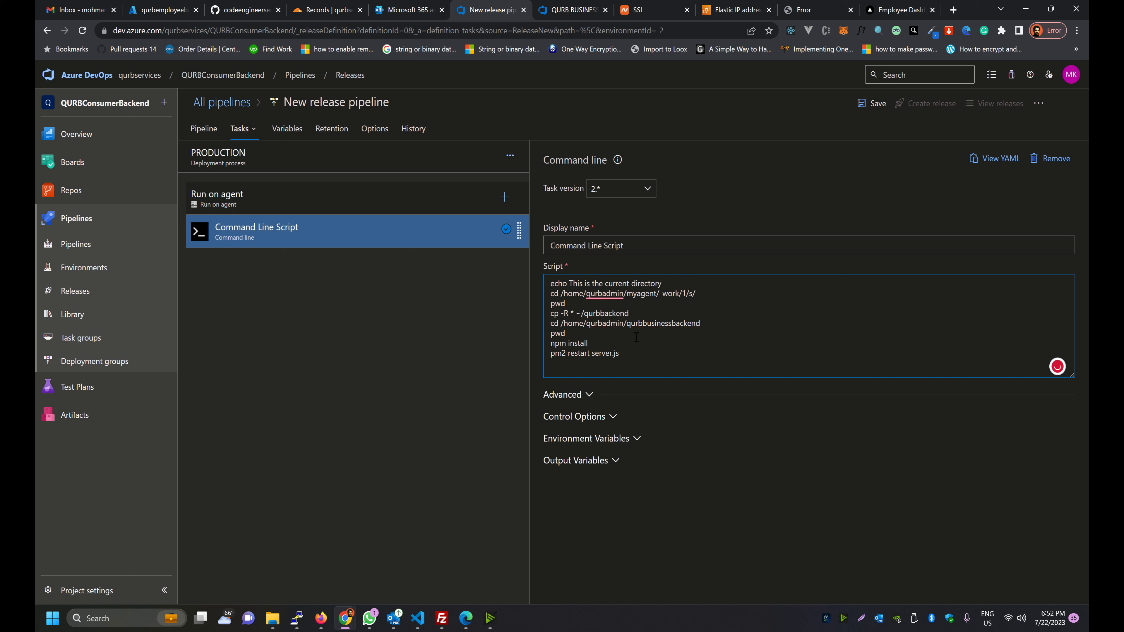
pyautogui.write('employee')
pyautogui.doubleClick(598, 312)
pyautogui.moveTo(662, 314); pyautogui.dragTo(611, 323)
# Change the folder on line 5's cd command to qurbemployeebackend
pyautogui.click(577, 323)
pyautogui.hotkey('ctrl', 'Right')
pyautogui.hotkey('ctrl', 'shift', 'Right')
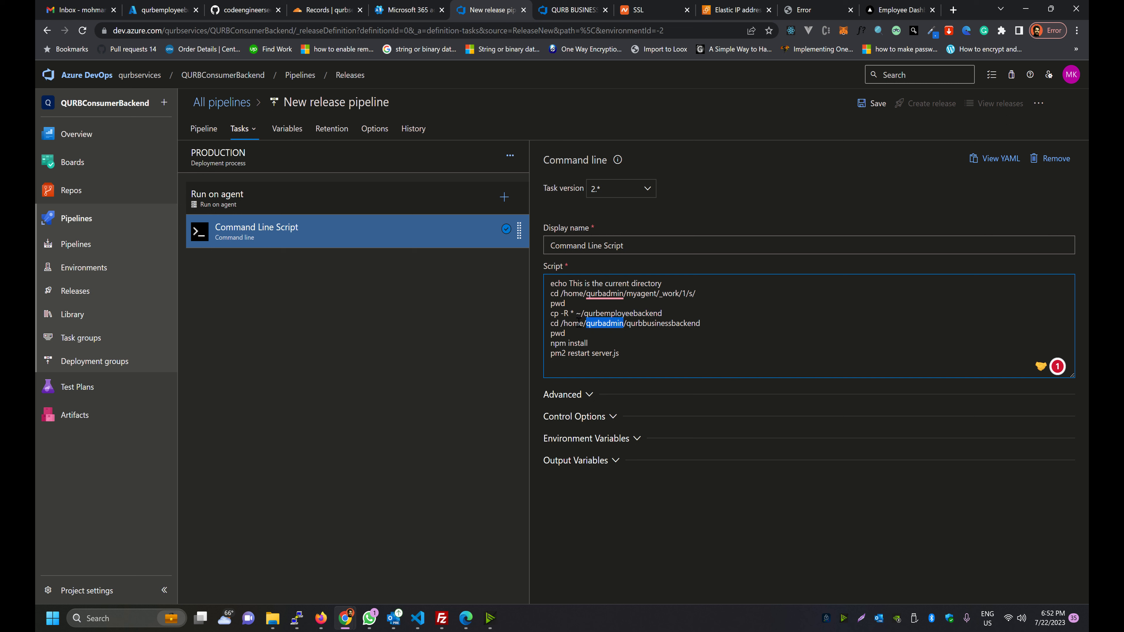
pyautogui.click(572, 323)
pyautogui.hotkey('ctrl', 'Right')
pyautogui.hotkey('ctrl', 'shift', 'Right')
pyautogui.moveTo(671, 323); pyautogui.dragTo(643, 323)
pyautogui.write('employee')
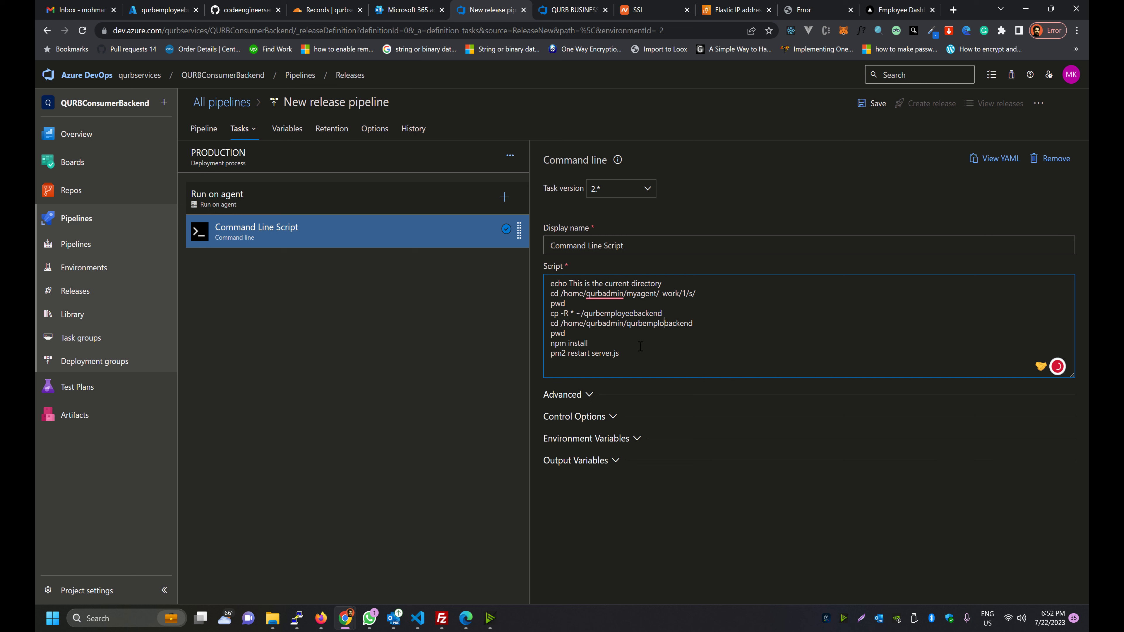
pyautogui.doubleClick(646, 323)
pyautogui.hotkey('alt', 'Tab')
pyautogui.hotkey('alt', 'Tab')
pyautogui.hotkey('alt', 'Tab')
pyautogui.hotkey('alt', 'Tab')
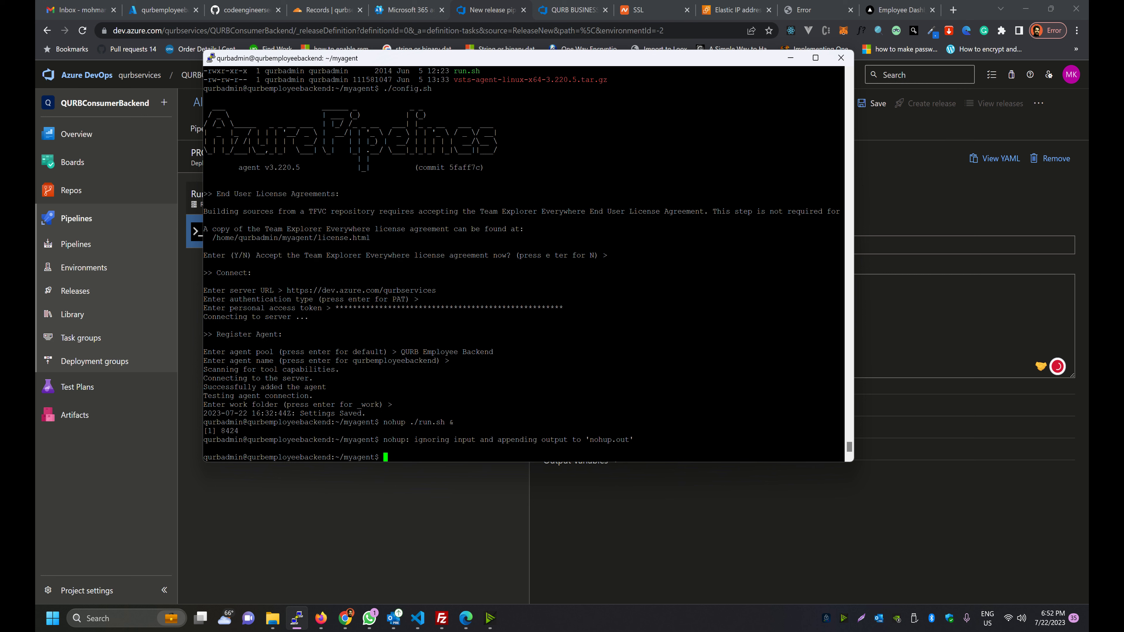
# List the home directory and spot the qurbemployeebackend folder
pyautogui.write('cd ..')
pyautogui.press('Return')
pyautogui.write('ls')
pyautogui.press('Return')
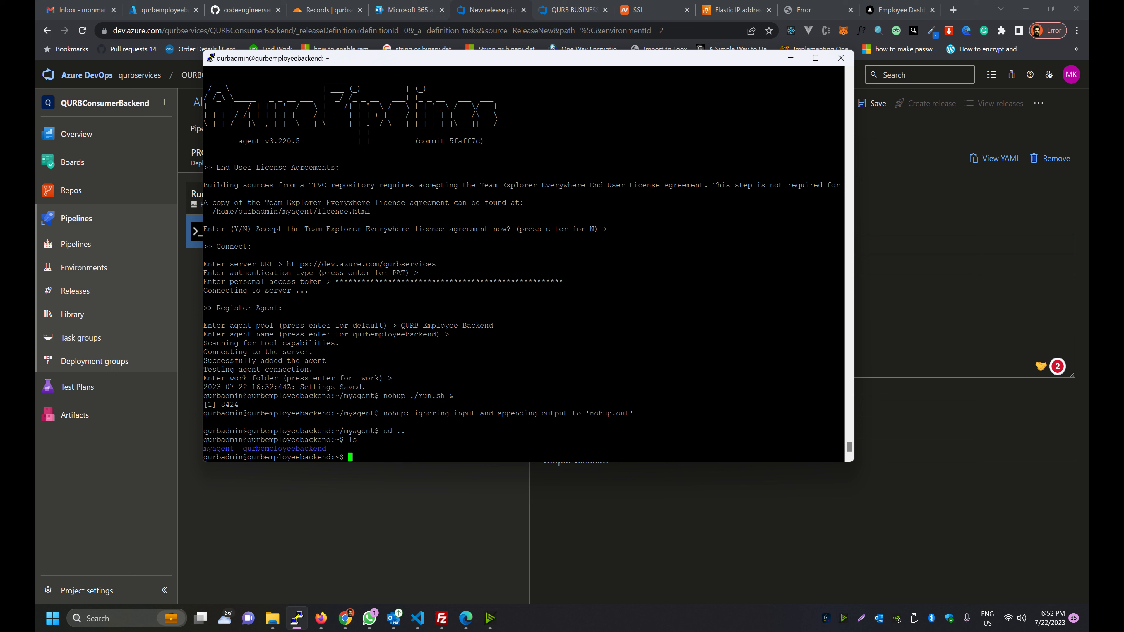
pyautogui.moveTo(243, 448); pyautogui.dragTo(327, 449)
# Enter qurbemployeebackend and confirm its path is /home/qurbadmin/qurbemployeebackend
pyautogui.write('cd qurbem')
pyautogui.write('ployeebacken')
pyautogui.write('d')
pyautogui.press('Return')
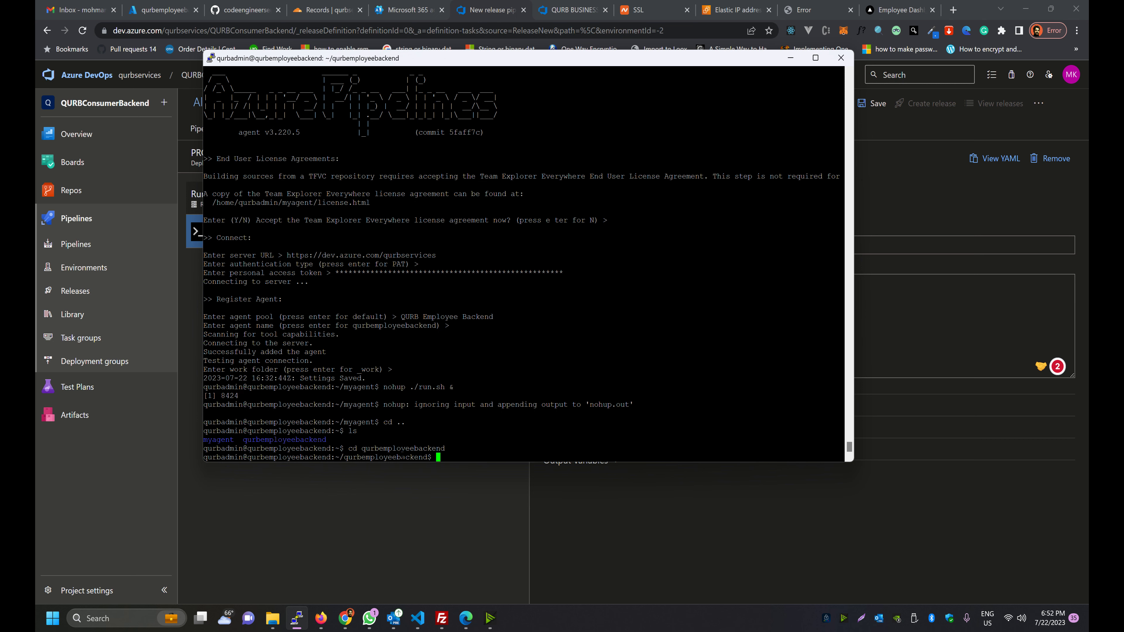
pyautogui.write('pwd')
pyautogui.press('Return')
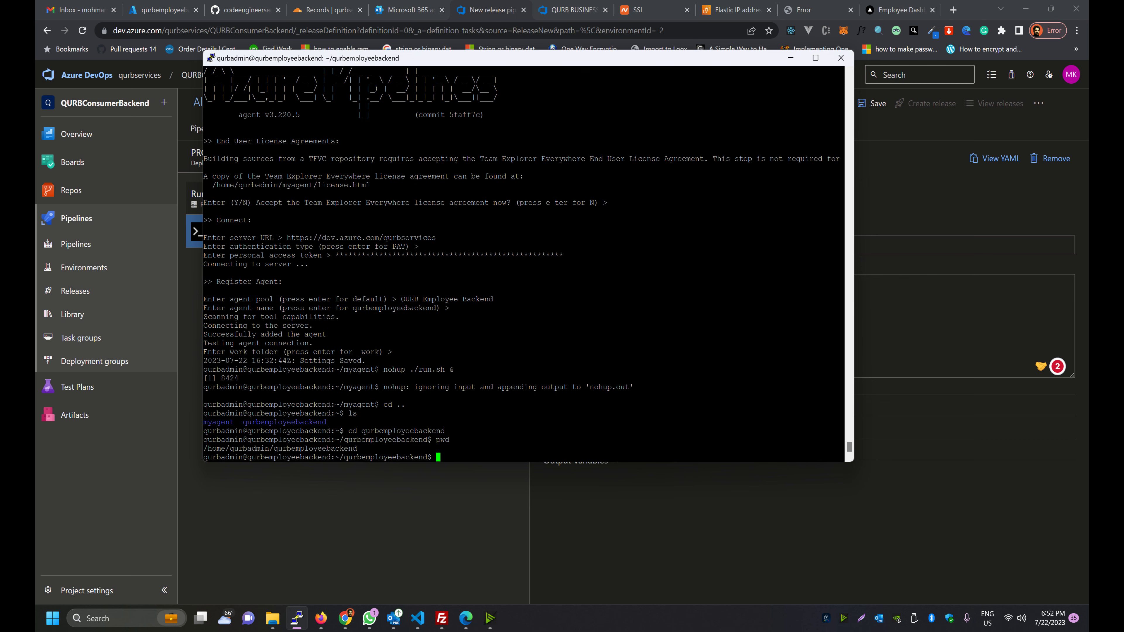
pyautogui.moveTo(175, 452); pyautogui.dragTo(329, 449)
pyautogui.hotkey('alt', 'Tab')
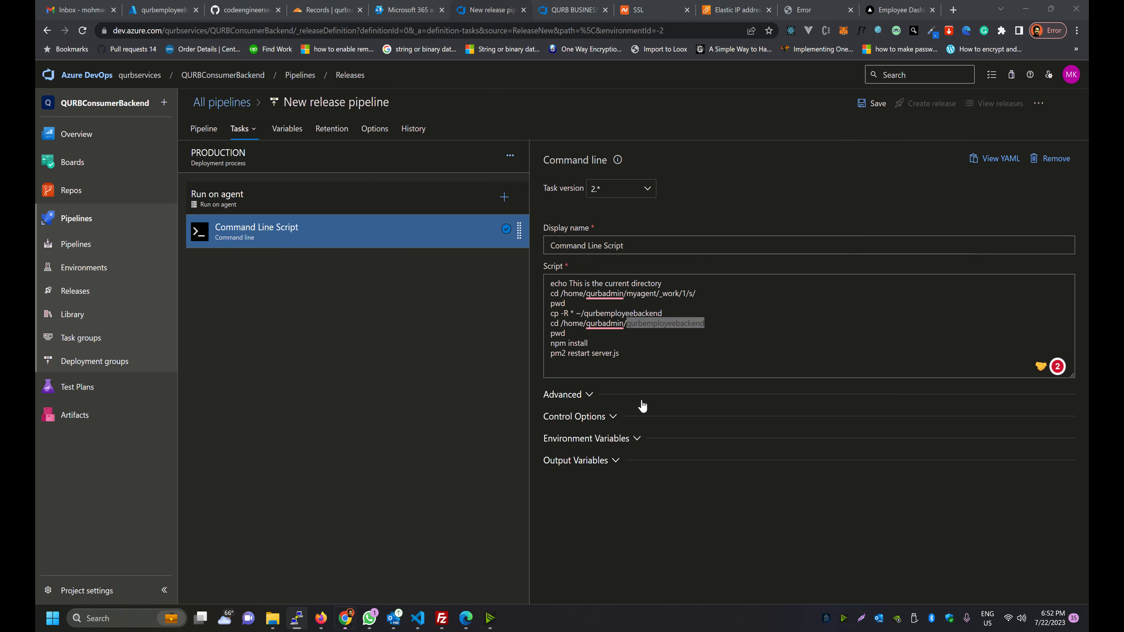
# Review the script's agent work path and its cd into the qurbemployeebackend folder
pyautogui.click(628, 323)
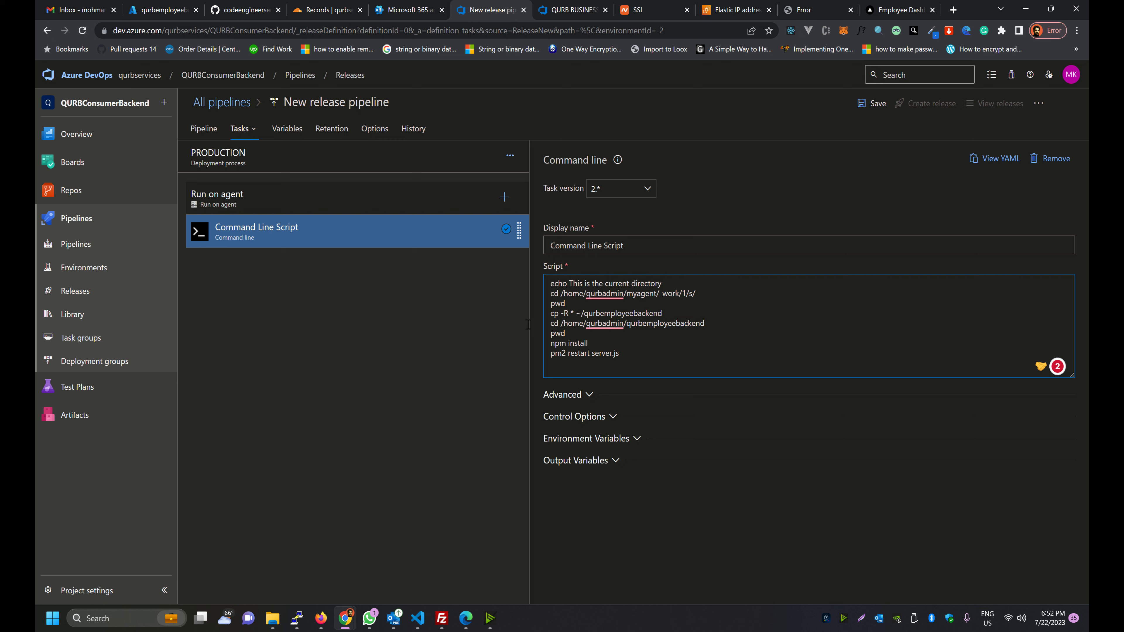
pyautogui.moveTo(559, 323); pyautogui.dragTo(671, 323)
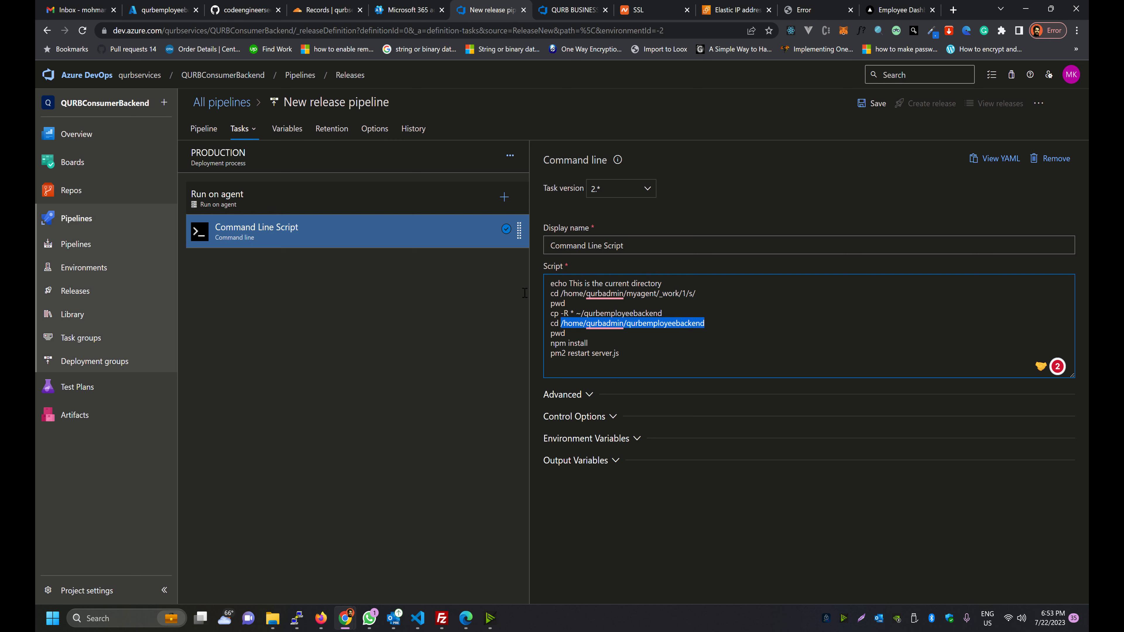
pyautogui.moveTo(560, 294); pyautogui.dragTo(583, 294)
pyautogui.moveTo(696, 294); pyautogui.dragTo(527, 295)
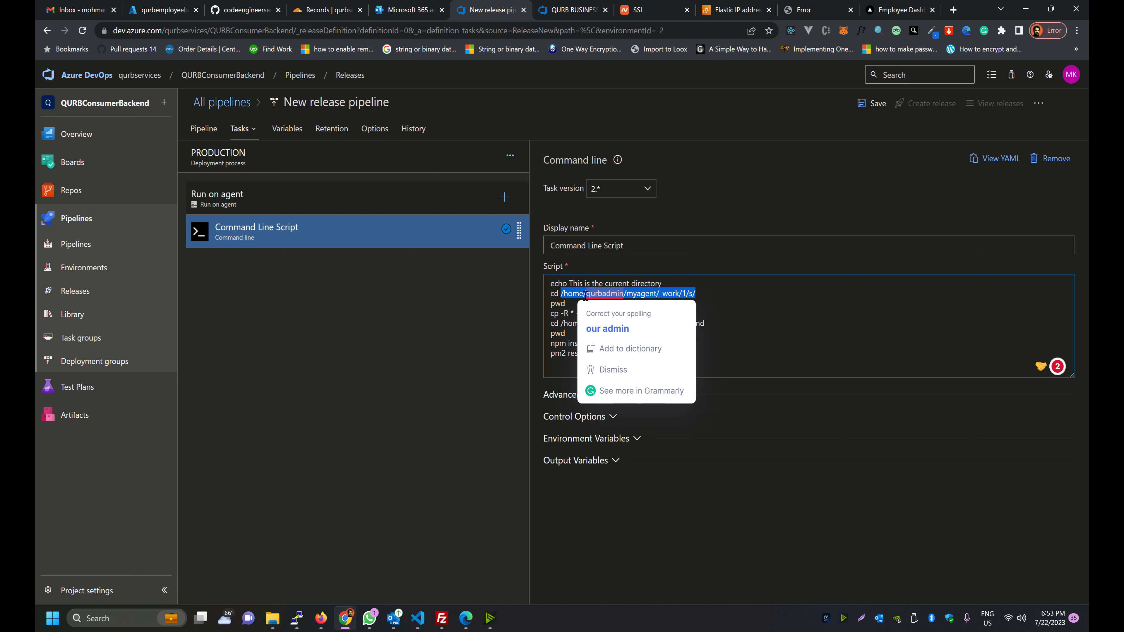
pyautogui.click(697, 296)
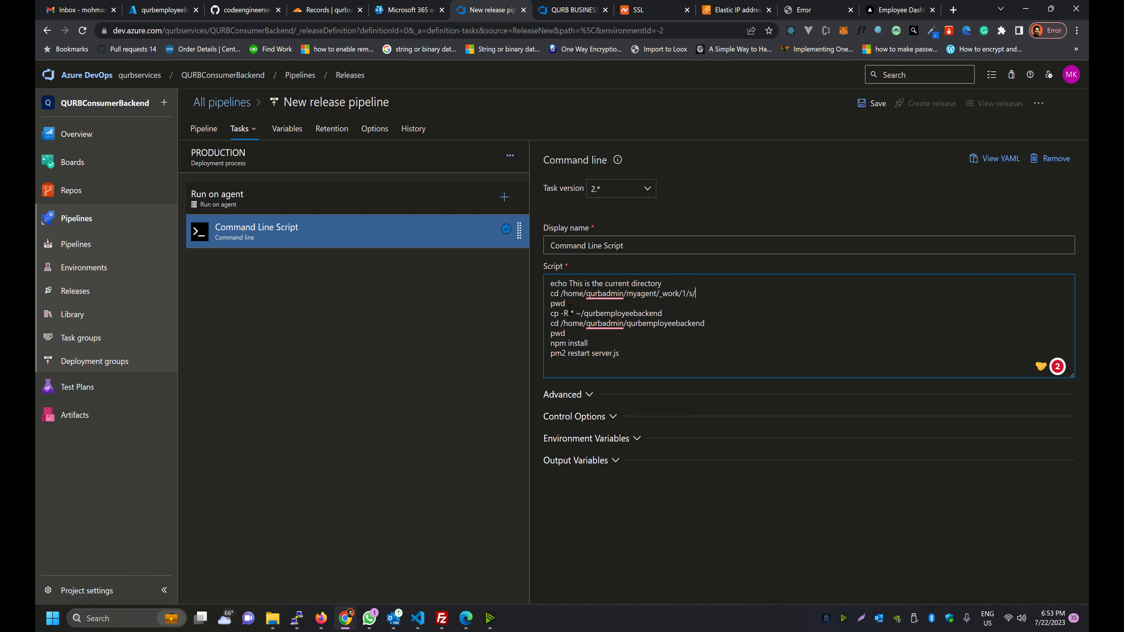
pyautogui.moveTo(662, 313); pyautogui.dragTo(701, 324)
pyautogui.hotkey('shift', 'Right')
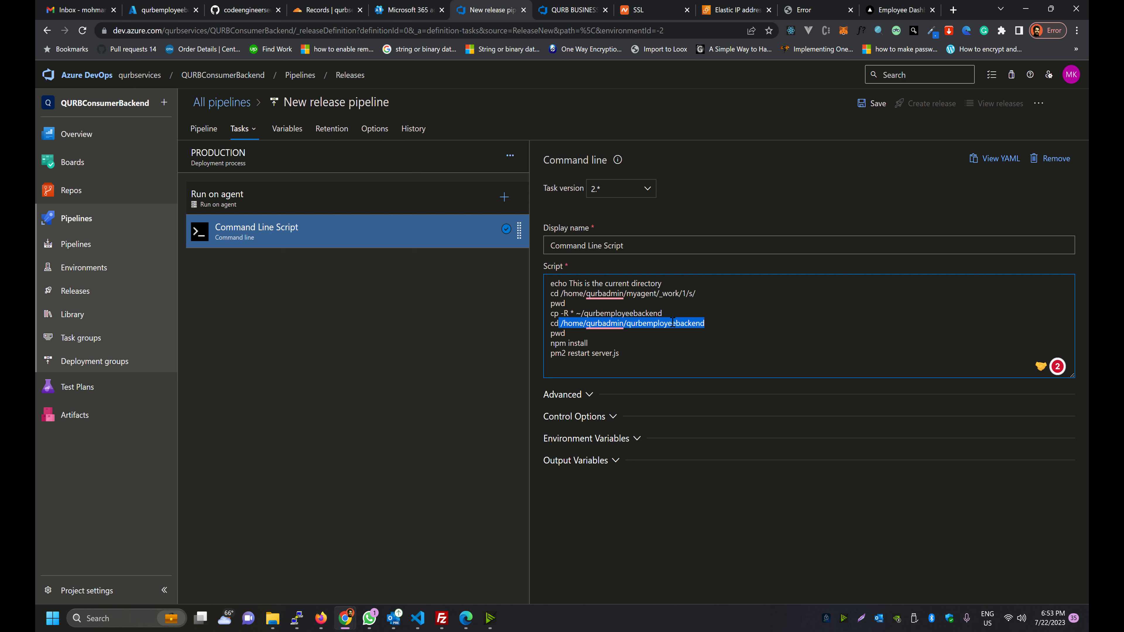
pyautogui.press('Right')
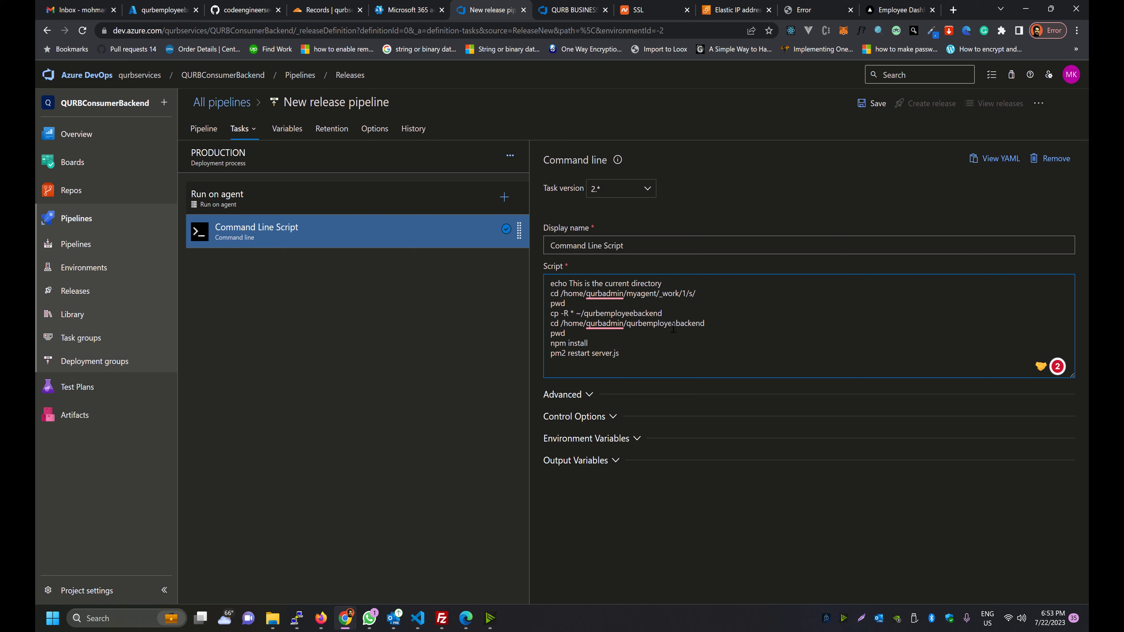
# Check the remaining script lines: pwd, npm install and pm2 restart server.js
pyautogui.moveTo(705, 323); pyautogui.dragTo(636, 323)
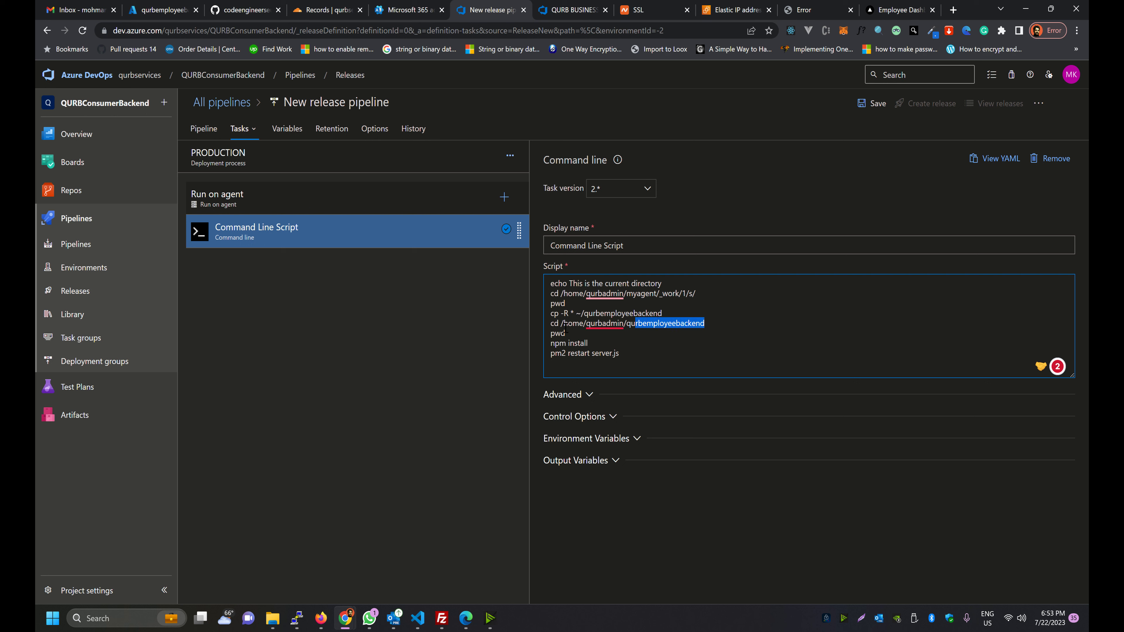
pyautogui.press('Down')
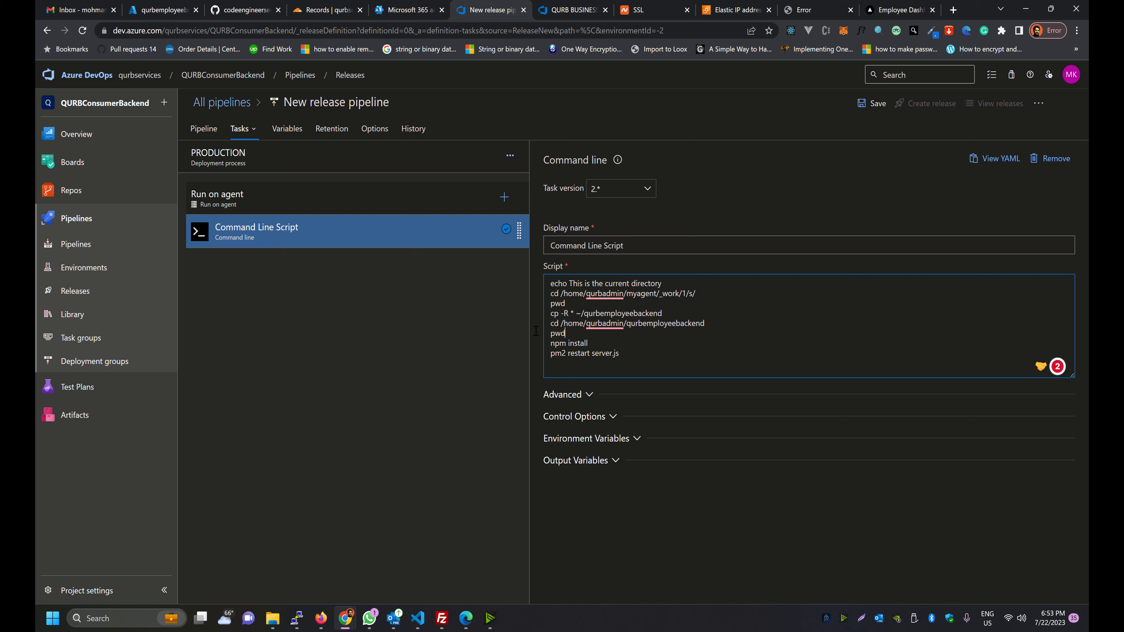
pyautogui.hotkey('shift', 'Left')
pyautogui.hotkey('shift', 'Left')
pyautogui.hotkey('shift', 'Left')
pyautogui.press('Right')
pyautogui.press('Down')
pyautogui.press('End')
pyautogui.hotkey('shift', 'Left')
pyautogui.hotkey('shift', 'Left')
pyautogui.hotkey('shift', 'Left')
pyautogui.hotkey('shift', 'Left')
pyautogui.hotkey('shift', 'Left')
pyautogui.hotkey('shift', 'Left')
pyautogui.hotkey('shift', 'Left')
pyautogui.hotkey('shift', 'Left')
pyautogui.hotkey('shift', 'Left')
pyautogui.hotkey('shift', 'Left')
pyautogui.hotkey('shift', 'Left')
pyautogui.press('Down')
pyautogui.press('End')
pyautogui.hotkey('shift', 'Left')
pyautogui.hotkey('shift', 'Left')
pyautogui.hotkey('shift', 'Left')
pyautogui.hotkey('shift', 'Left')
pyautogui.hotkey('shift', 'Left')
pyautogui.hotkey('shift', 'Left')
pyautogui.hotkey('shift', 'Left')
pyautogui.hotkey('shift', 'Left')
pyautogui.hotkey('shift', 'Left')
pyautogui.hotkey('shift', 'Left')
pyautogui.hotkey('shift', 'Left')
pyautogui.hotkey('shift', 'Left')
pyautogui.hotkey('shift', 'Left')
pyautogui.hotkey('shift', 'Left')
pyautogui.hotkey('shift', 'Left')
pyautogui.hotkey('shift', 'Left')
pyautogui.hotkey('shift', 'Left')
pyautogui.hotkey('shift', 'Left')
pyautogui.hotkey('shift', 'Left')
pyautogui.hotkey('shift', 'Left')
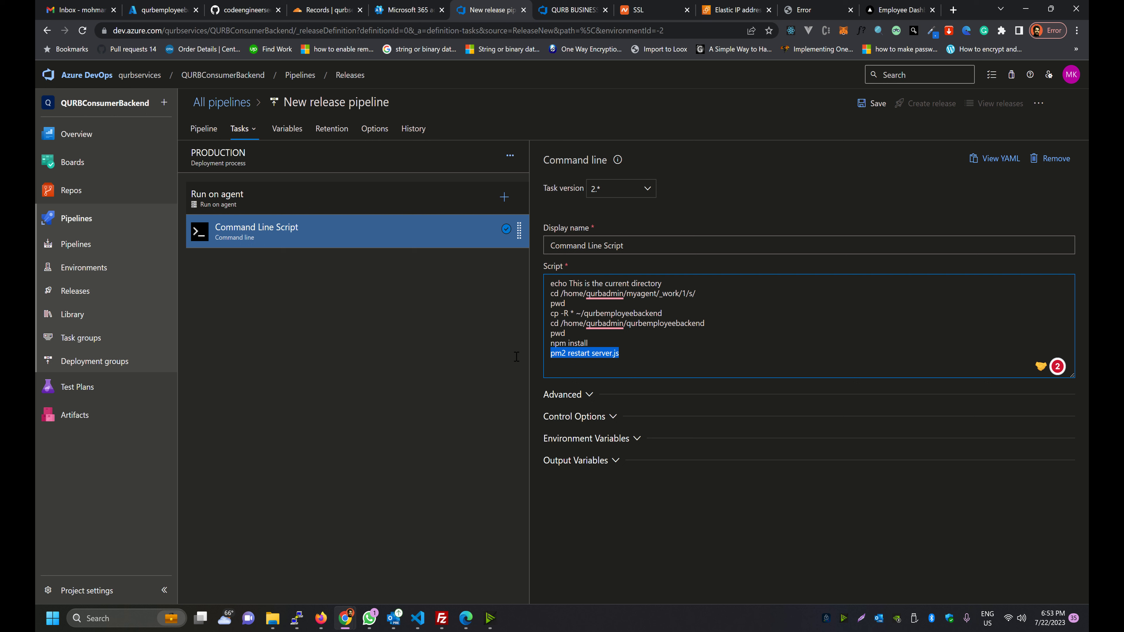
pyautogui.click(605, 355)
pyautogui.press('Home')
pyautogui.hotkey('ctrl', 'shift', 'Right')
# Run pm2 status in PuTTY, confirm the server process is online, then return to the browser
pyautogui.hotkey('alt', 'Tab')
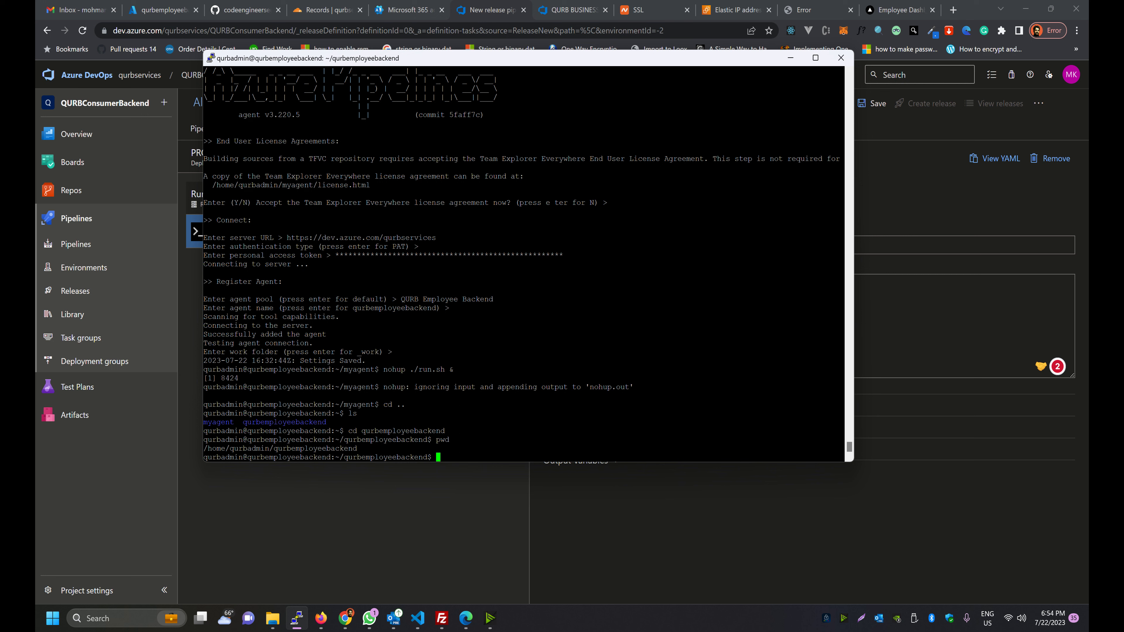
pyautogui.write('pm2 status')
pyautogui.press('Return')
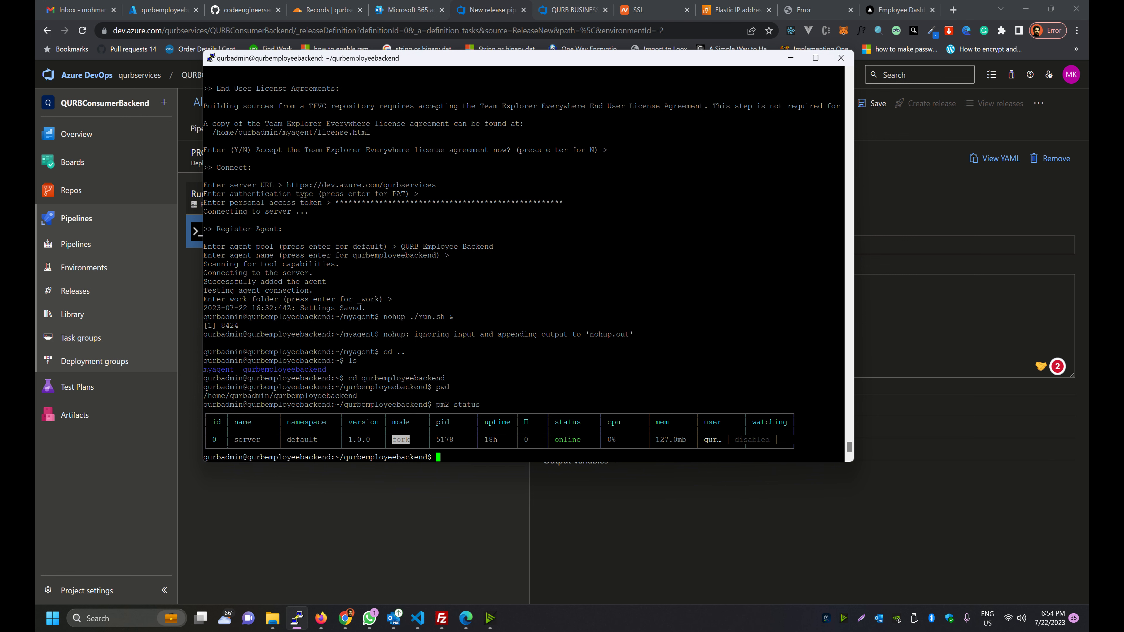
pyautogui.moveTo(233, 439); pyautogui.dragTo(265, 440)
pyautogui.doubleClick(567, 439)
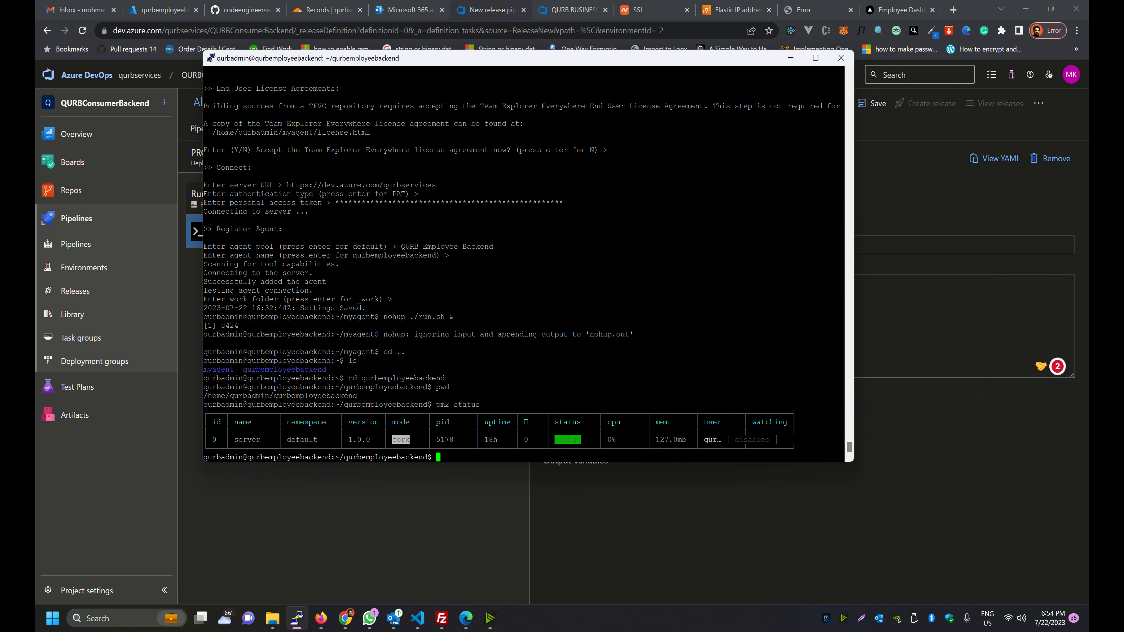
pyautogui.click(564, 512)
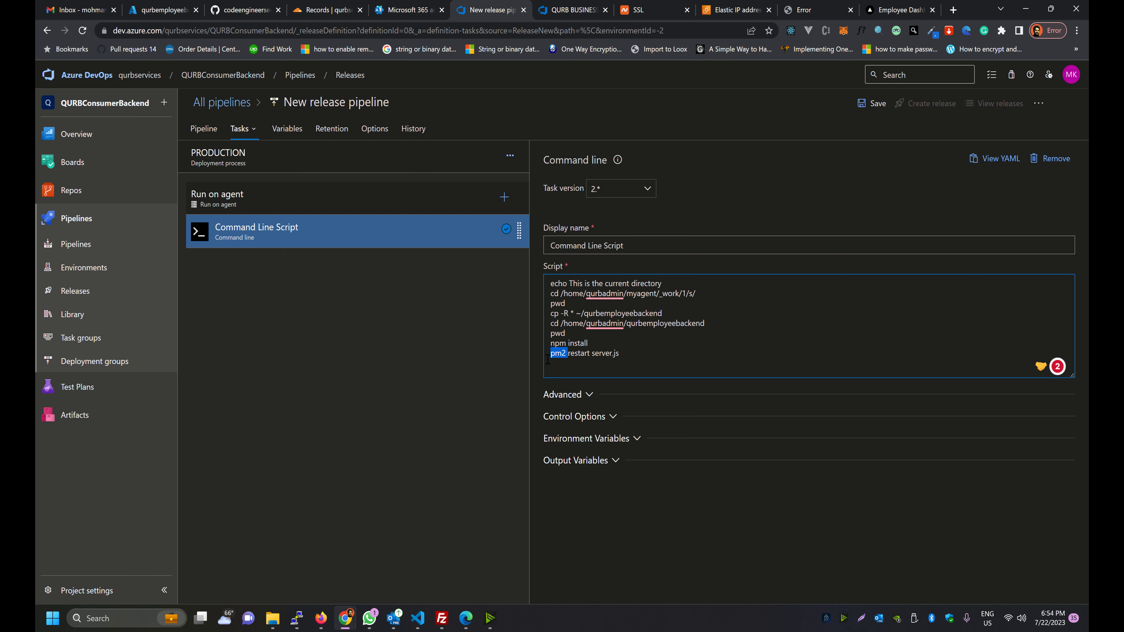
# Save the release pipeline
pyautogui.click(449, 368)
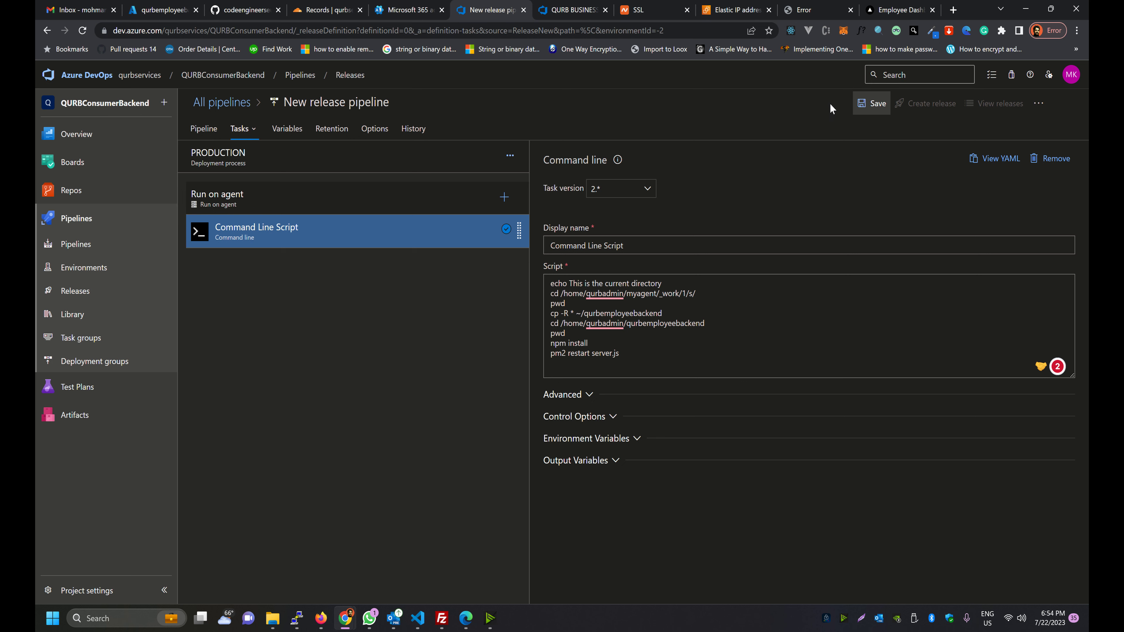
pyautogui.click(868, 103)
pyautogui.click(591, 401)
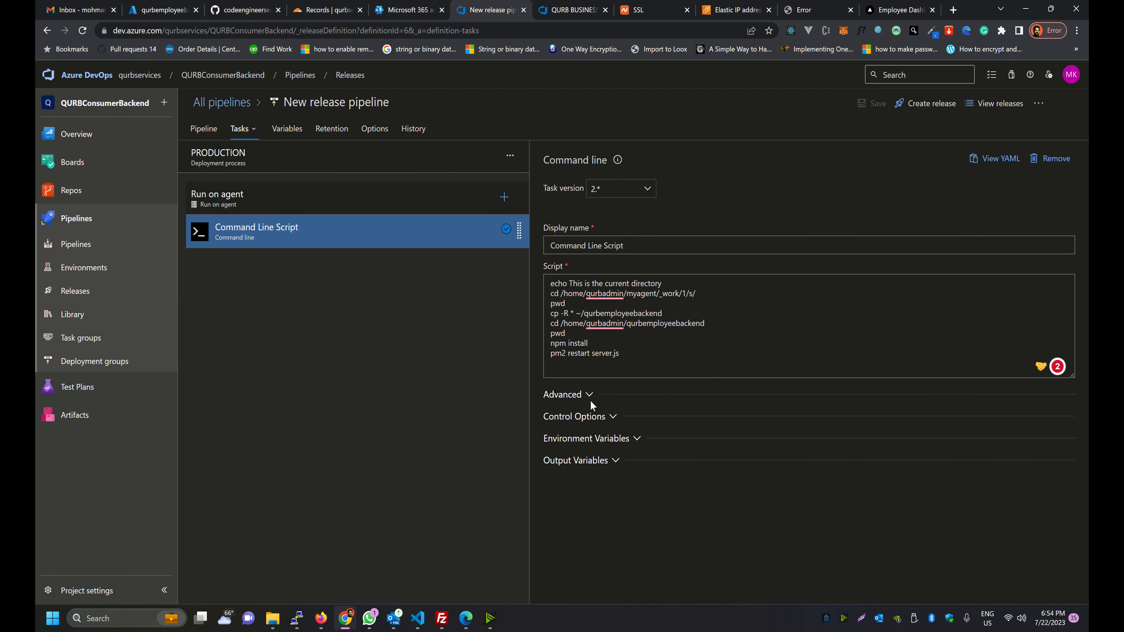
# Rename the pipeline to 'QURB Employee Backend Pipeline', save it, and show the Releases list
pyautogui.click(358, 103)
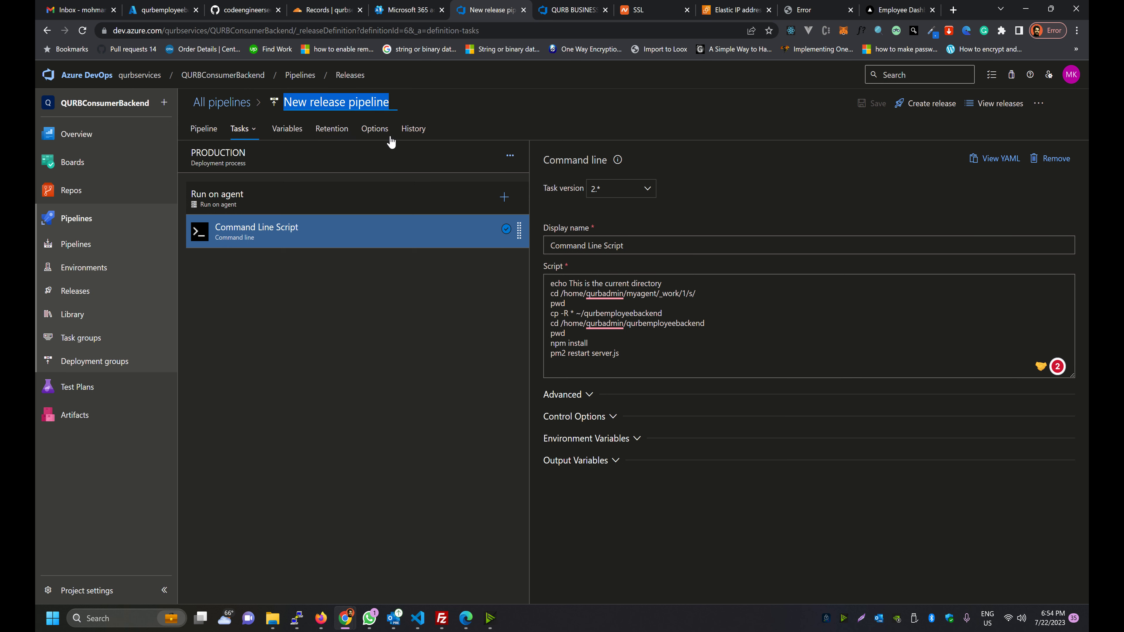
pyautogui.write('QURB')
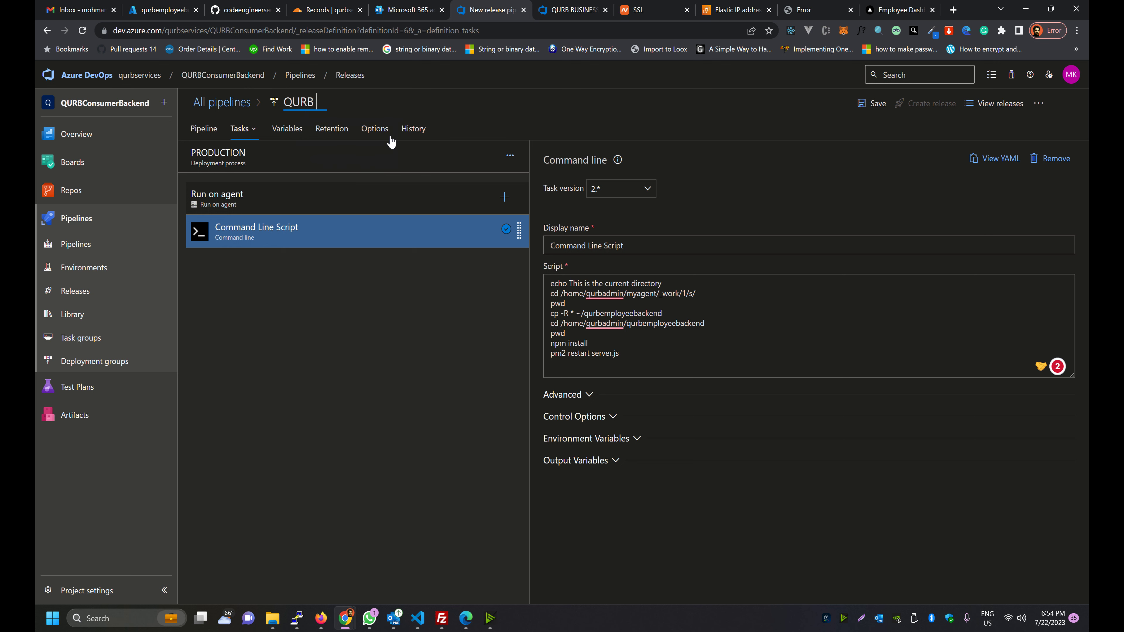
pyautogui.write('Employee')
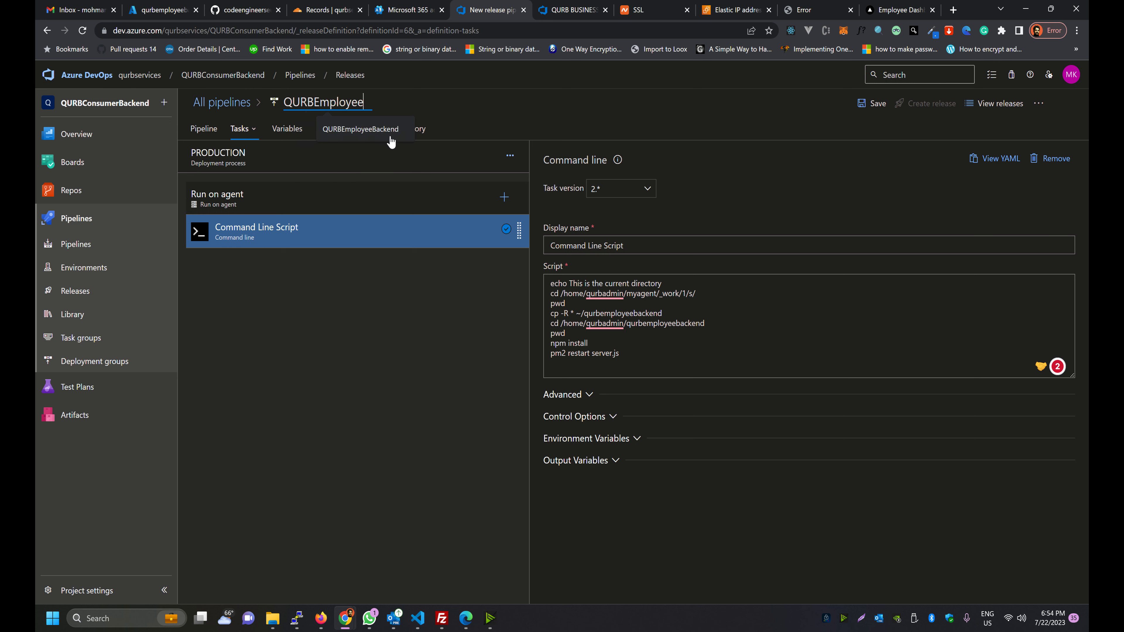
pyautogui.press('BackSpace')
pyautogui.press('BackSpace')
pyautogui.press('BackSpace')
pyautogui.press('BackSpace')
pyautogui.press('BackSpace')
pyautogui.press('BackSpace')
pyautogui.press('BackSpace')
pyautogui.press('BackSpace')
pyautogui.write('Emp')
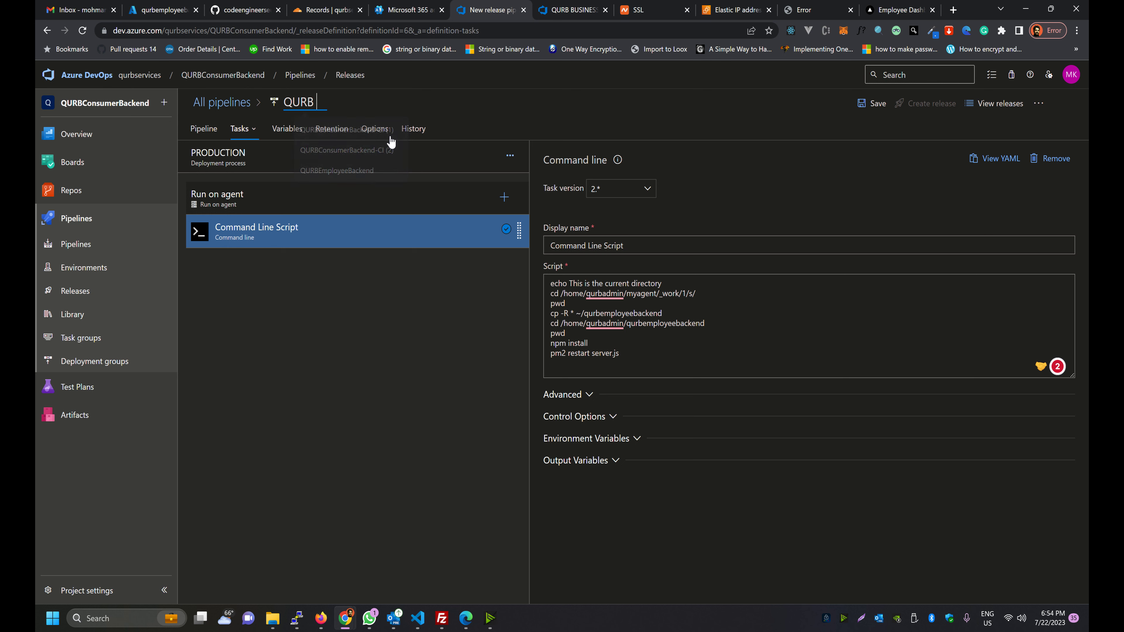
pyautogui.write('loyee B')
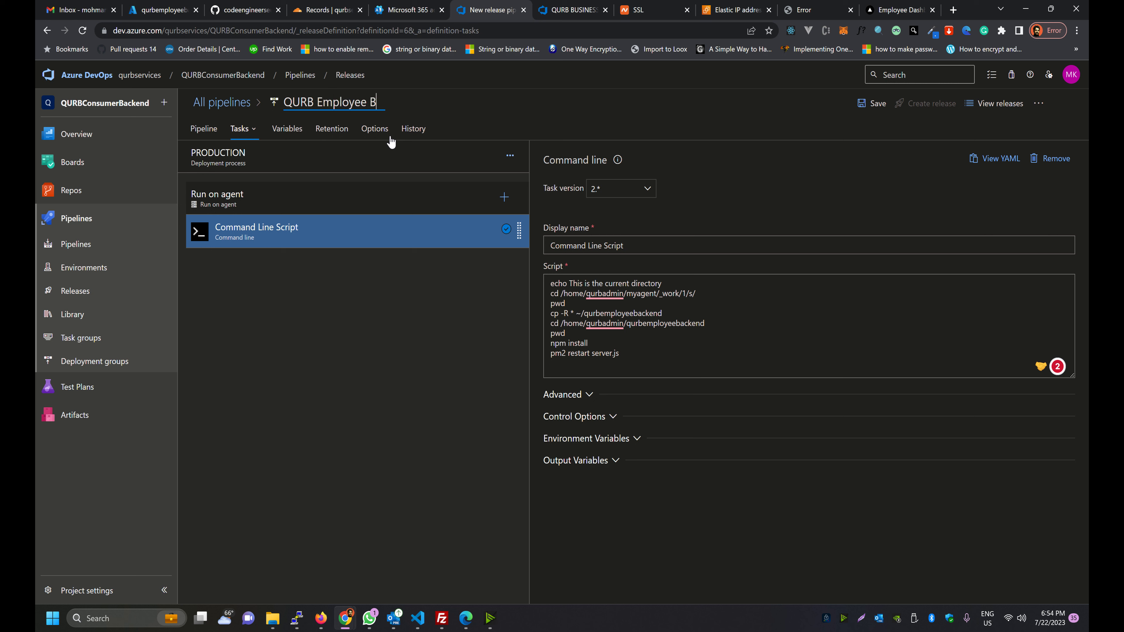
pyautogui.write('ackend Pipeline')
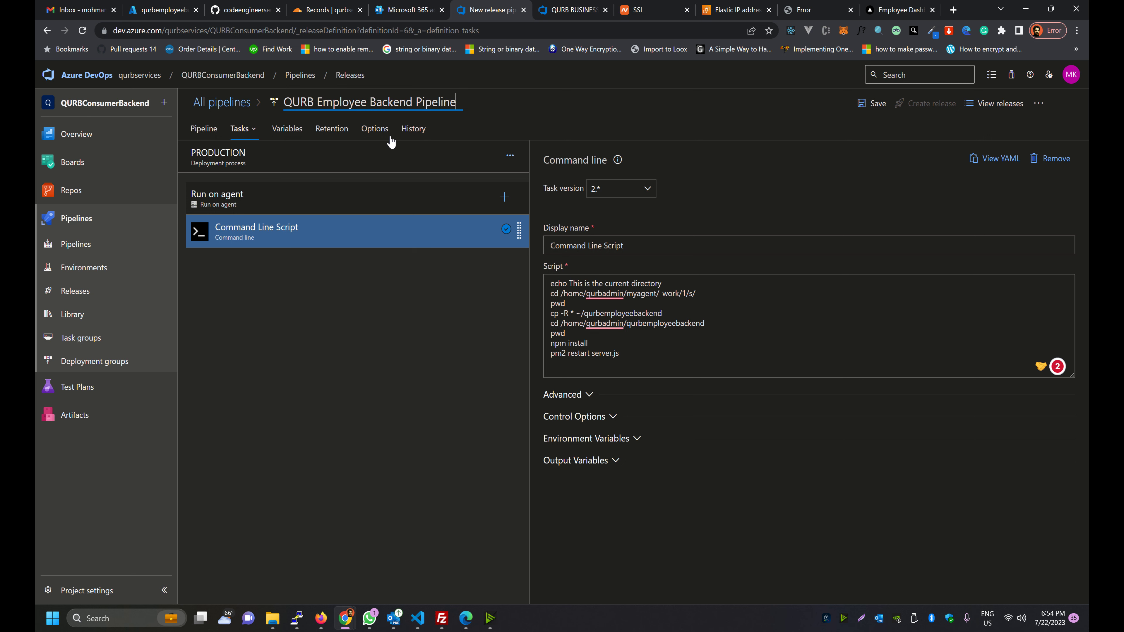
pyautogui.click(870, 103)
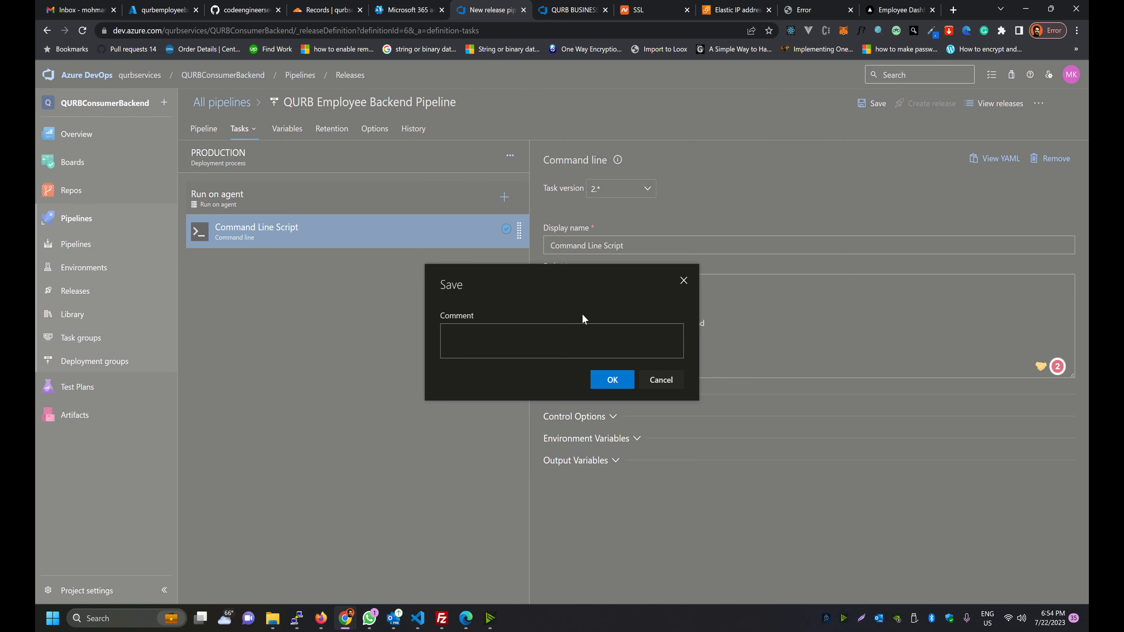
pyautogui.click(611, 379)
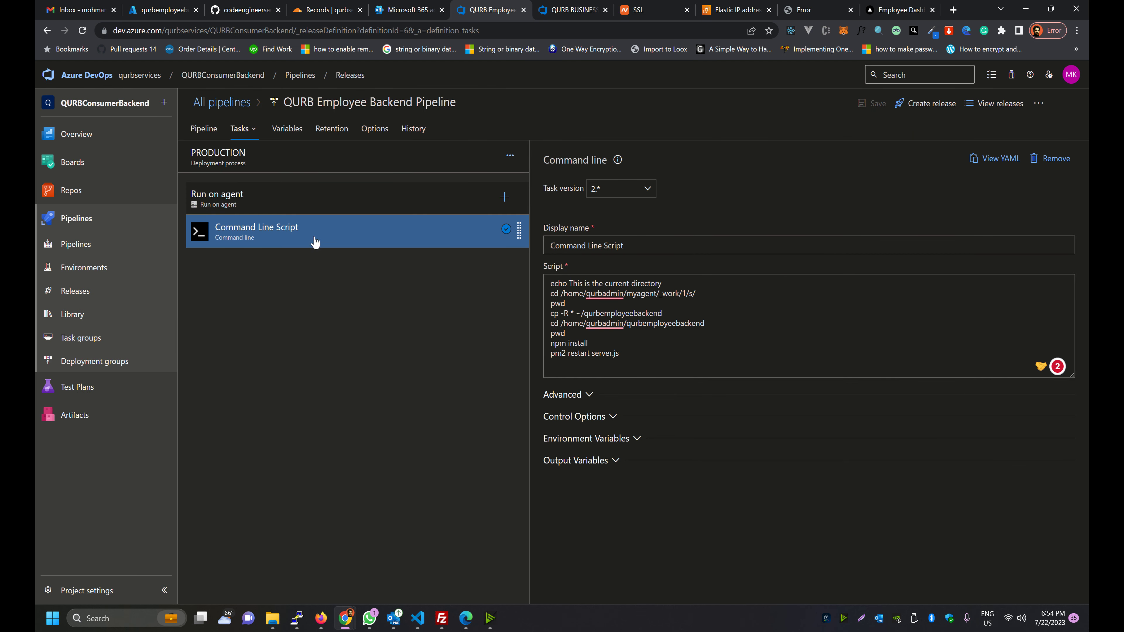
pyautogui.click(48, 295)
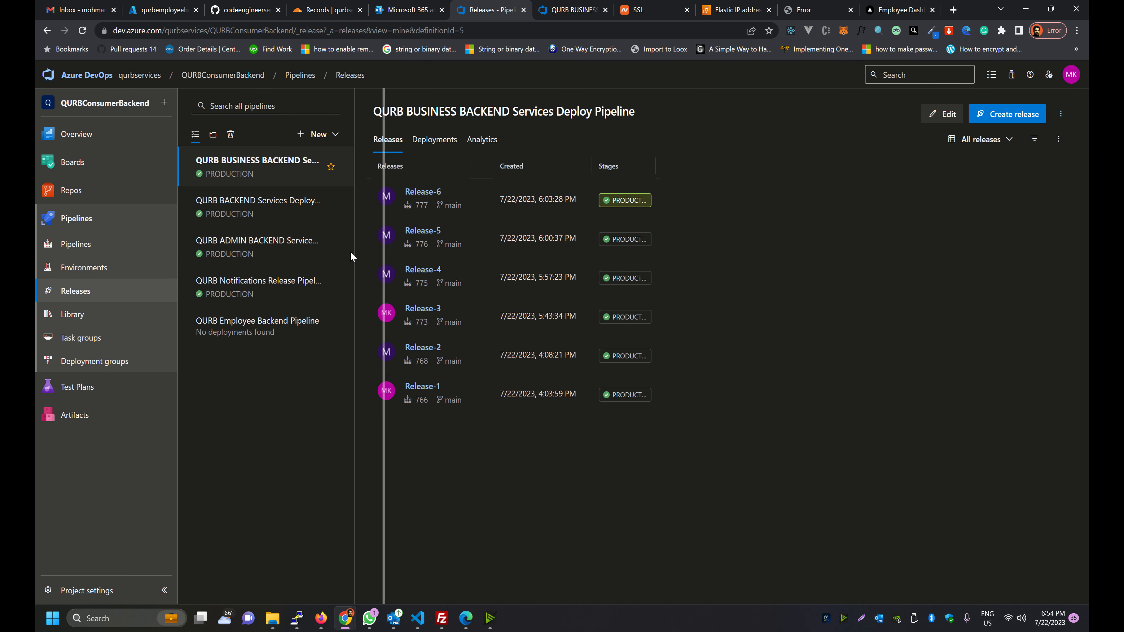
# Check QURBEmployeeBackend's run history and confirm QURB Employee Backend Pipeline has no releases
pyautogui.moveTo(351, 256); pyautogui.dragTo(399, 248)
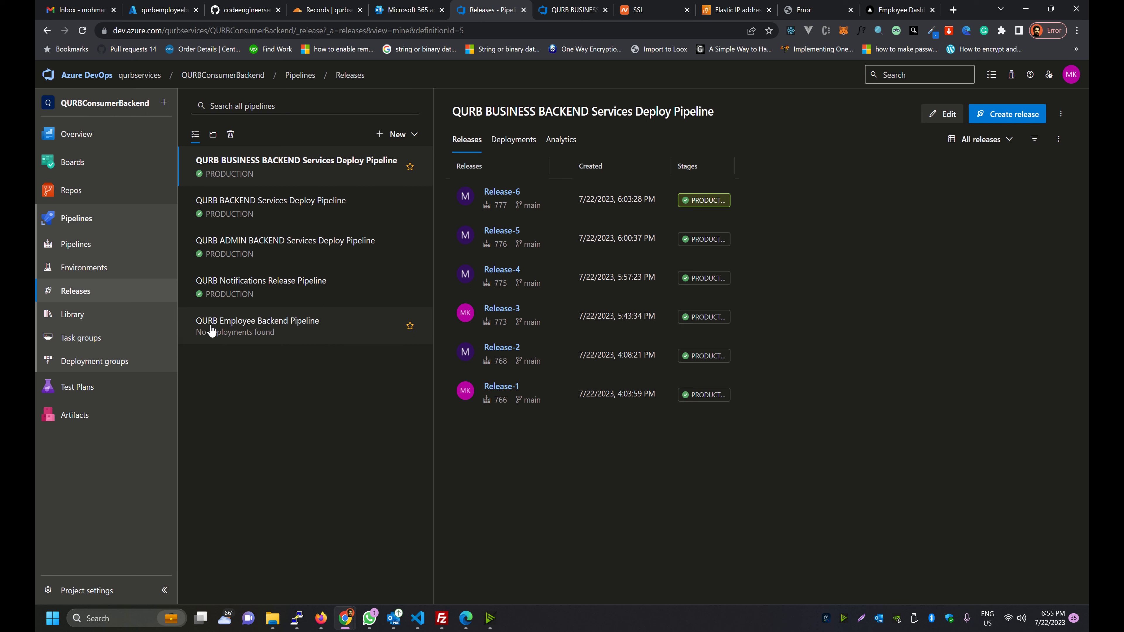
pyautogui.click(57, 244)
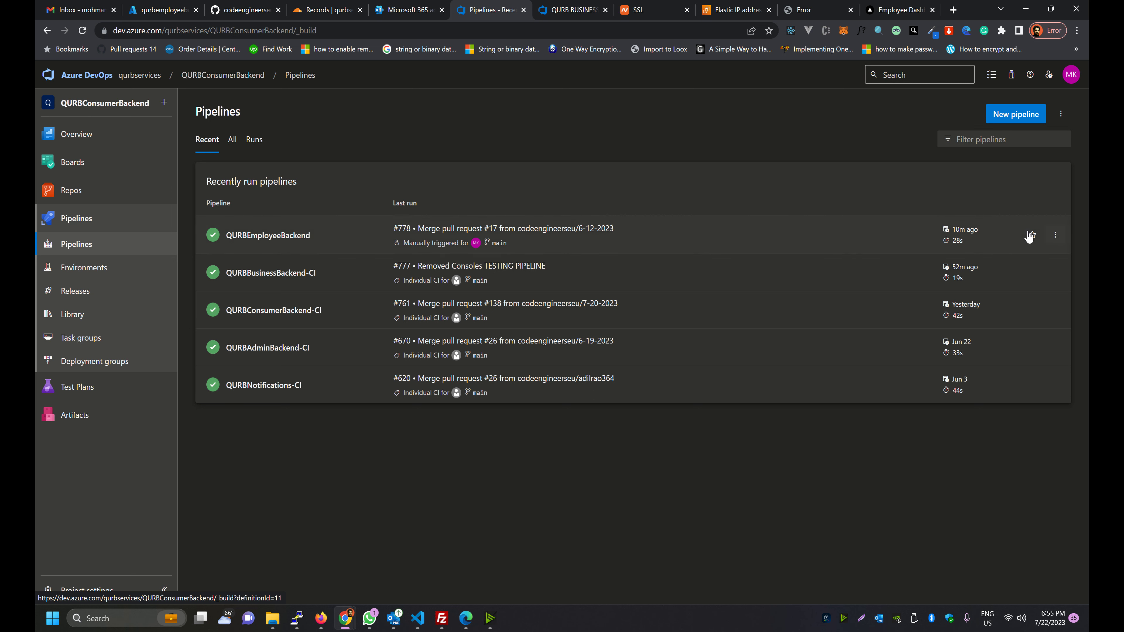
pyautogui.click(1055, 234)
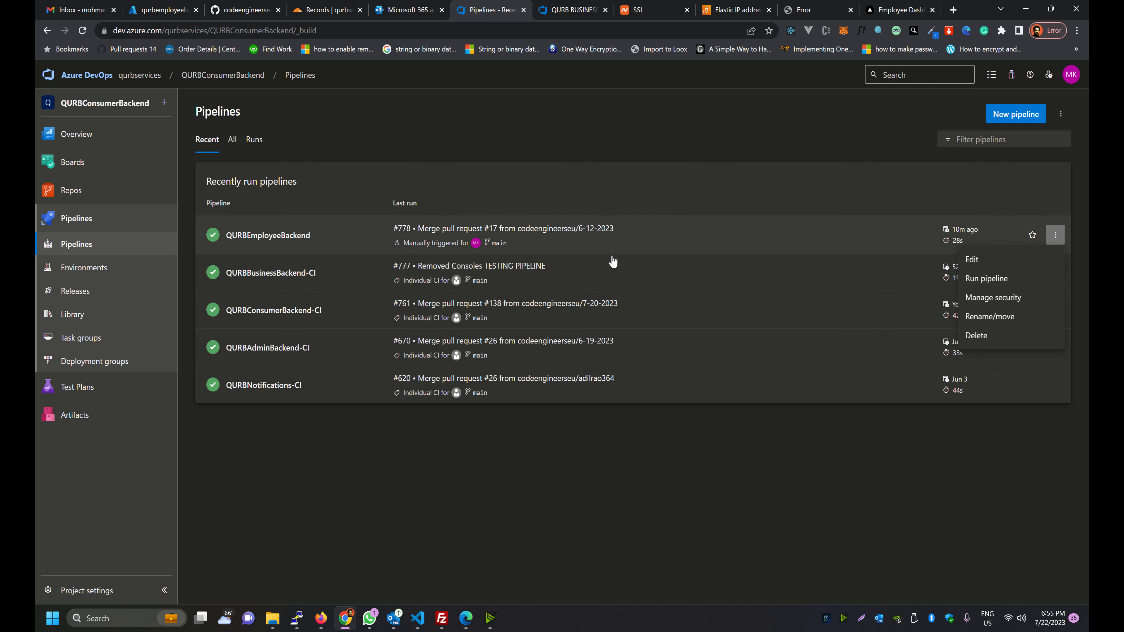
pyautogui.click(650, 240)
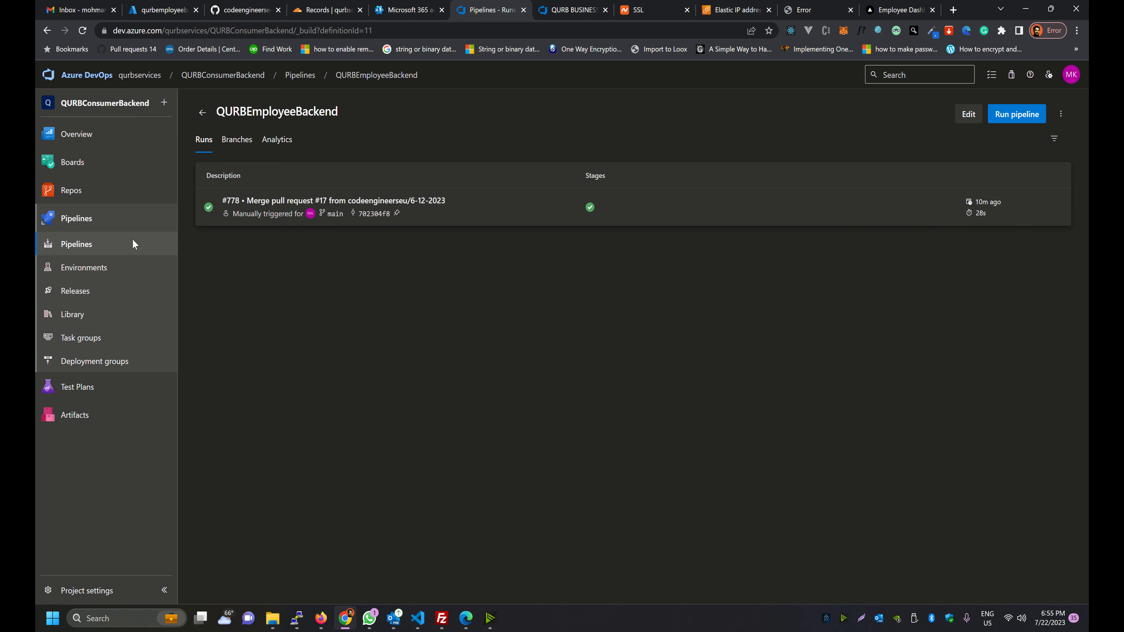
pyautogui.click(44, 298)
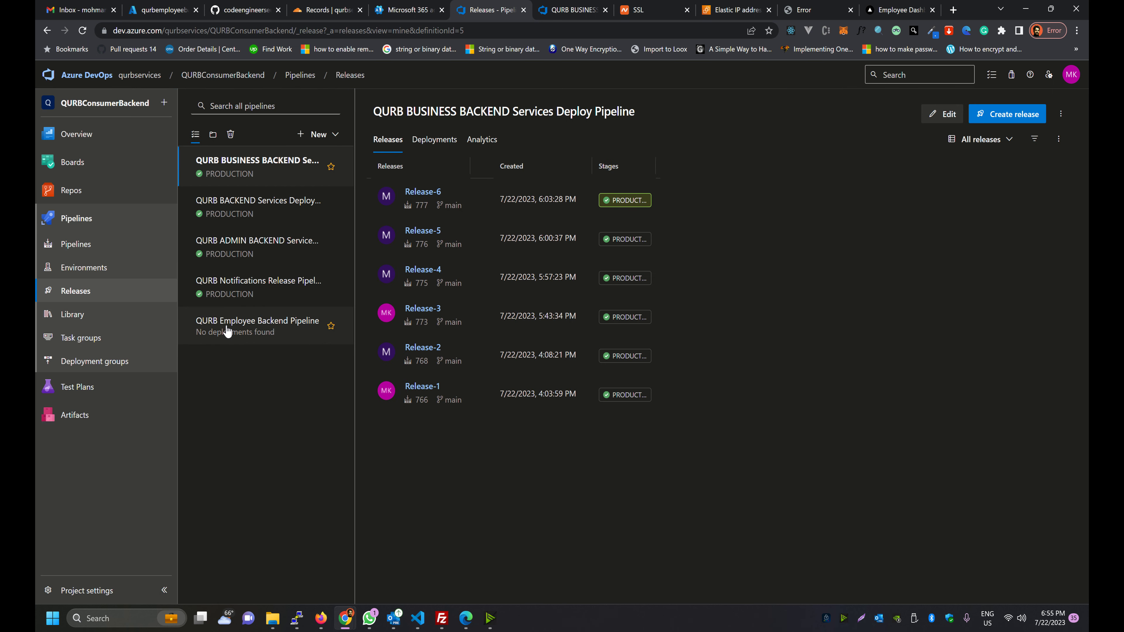
pyautogui.click(227, 331)
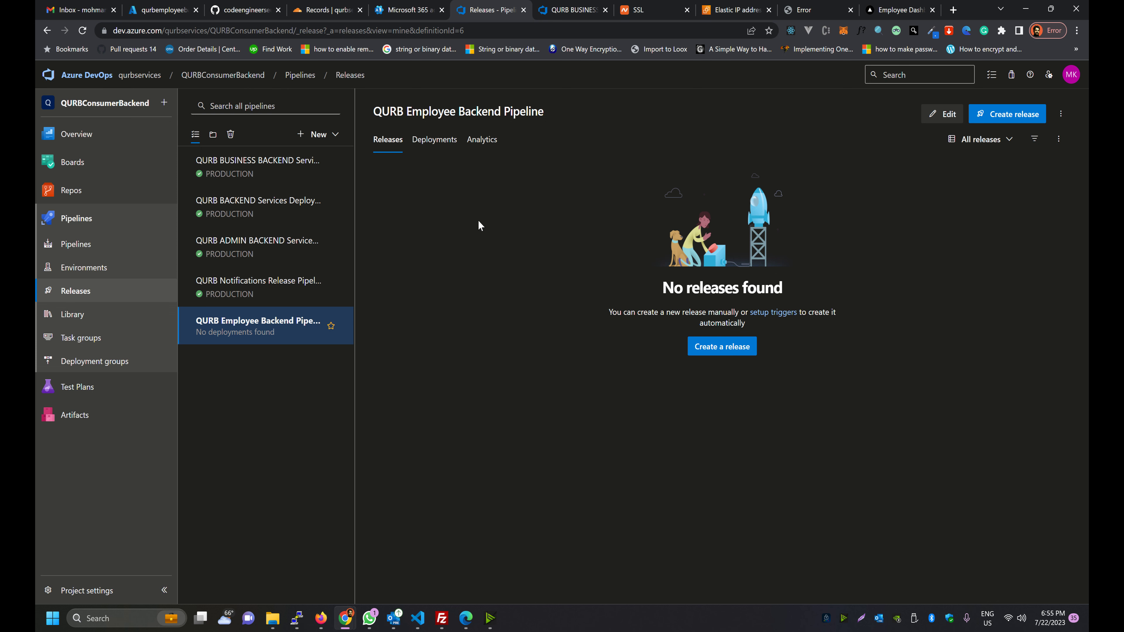
# Bring up the Run pipeline form for the QURBEmployeeBackend build pipeline
pyautogui.click(53, 243)
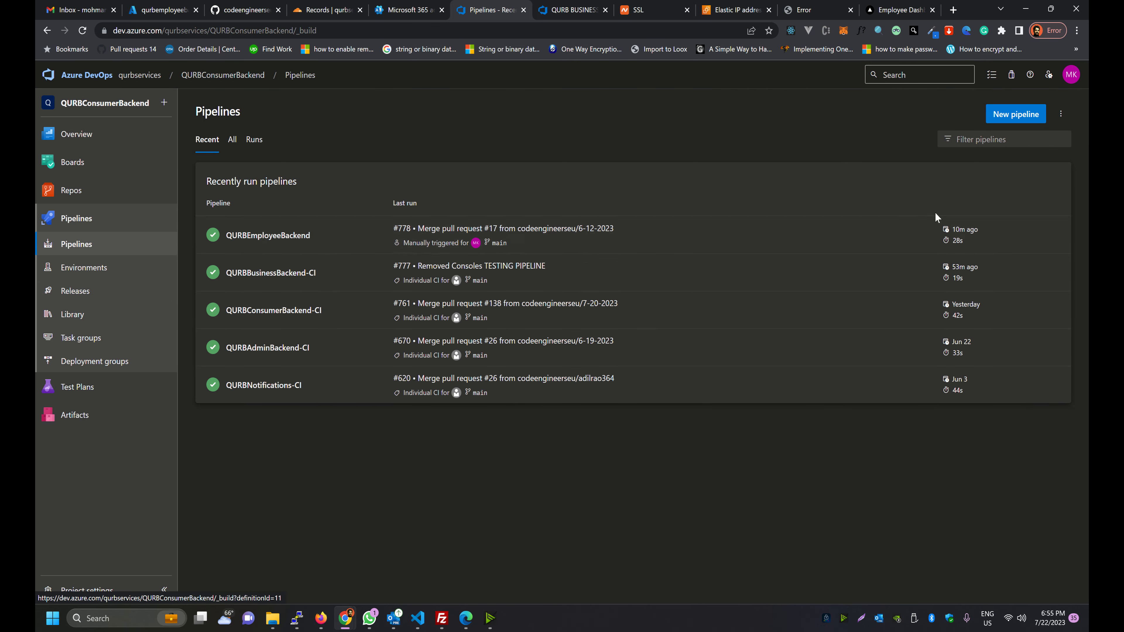
pyautogui.click(1055, 235)
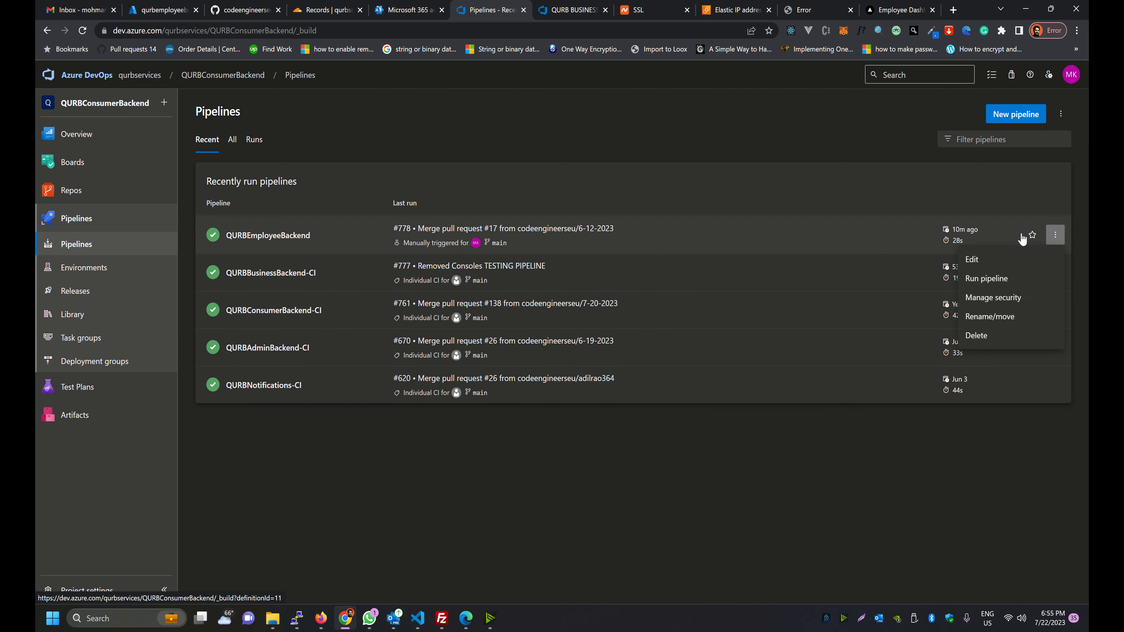
pyautogui.click(963, 278)
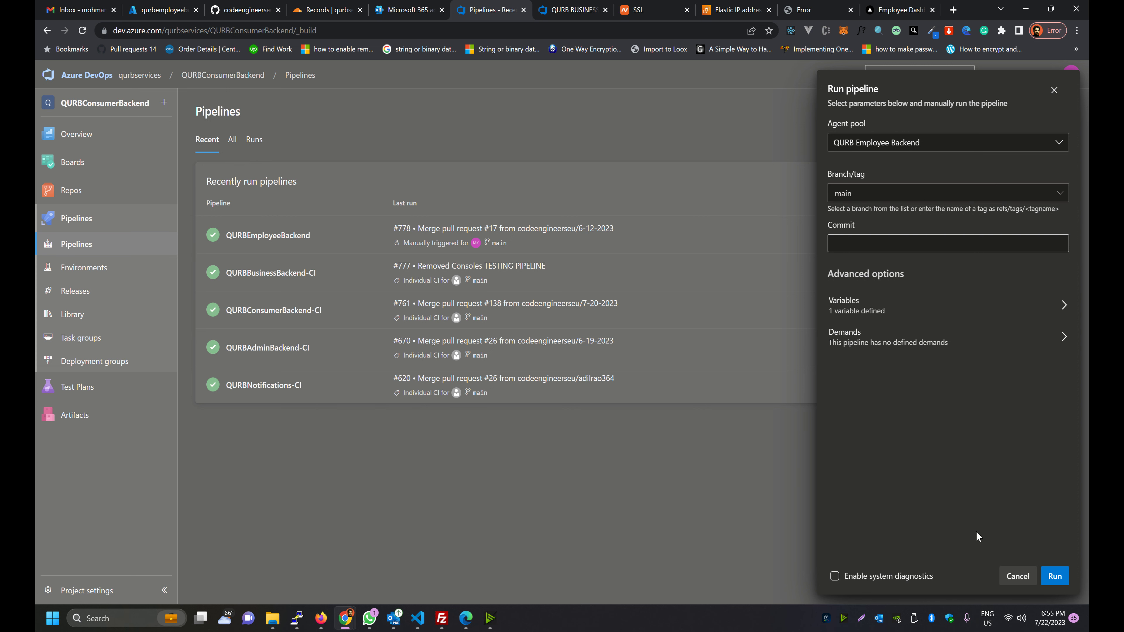
# Run QURBEmployeeBackend on main as #779, inspect the Agent job 1 logs, and go to Releases
pyautogui.click(1014, 576)
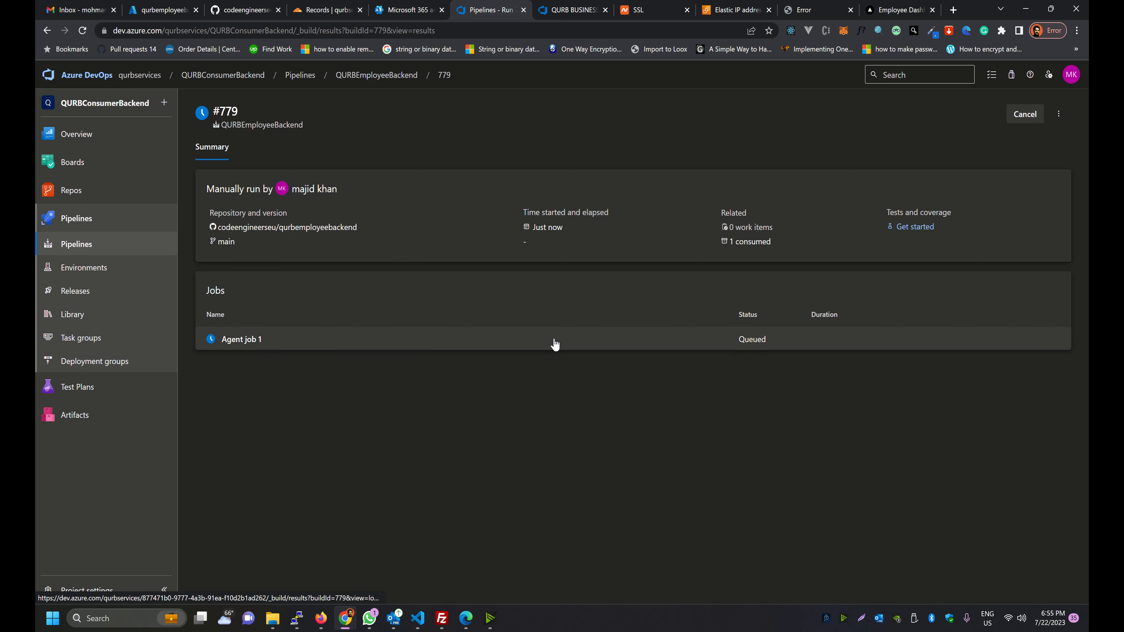
pyautogui.click(555, 345)
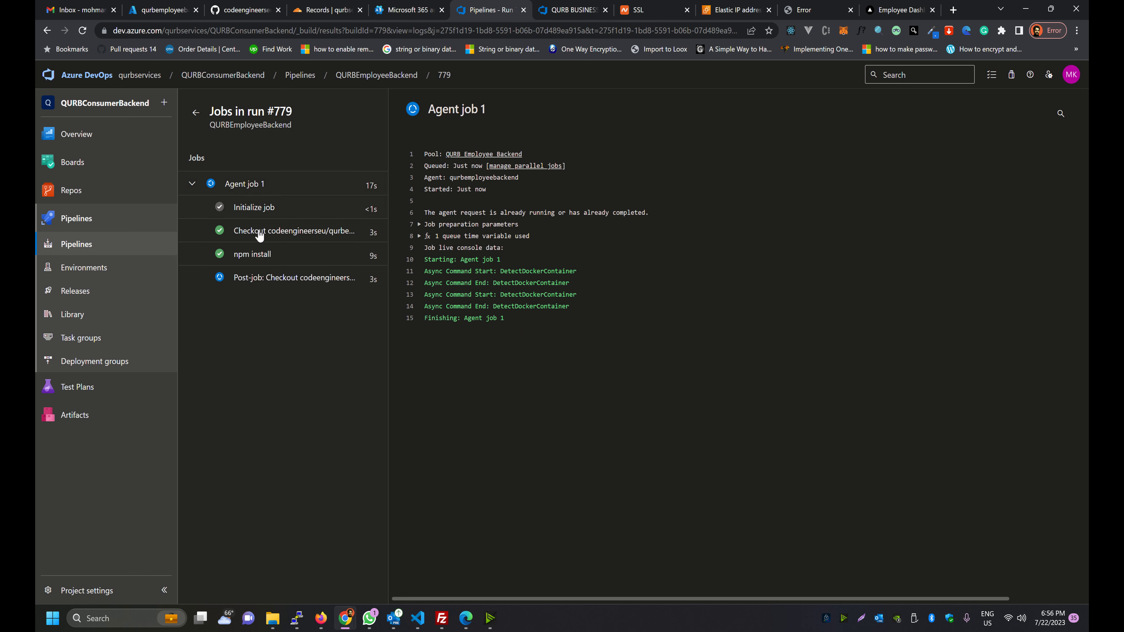
pyautogui.click(66, 295)
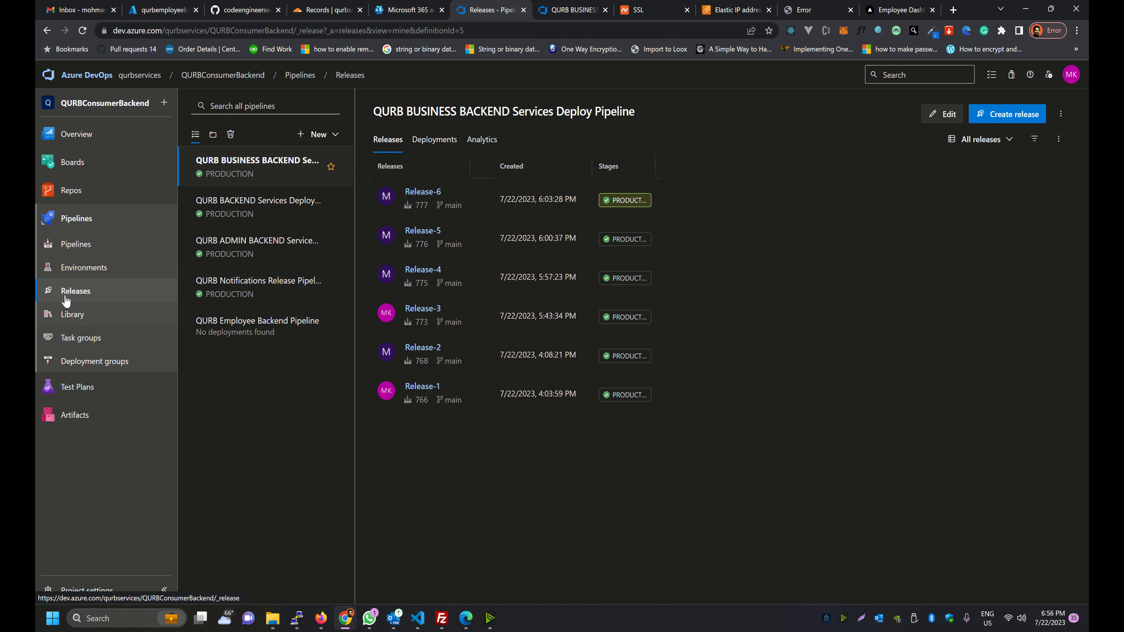
# Open QURB Employee Backend Pipeline to see Release-1 from build 779 succeeded in PRODUCTION
pyautogui.click(224, 333)
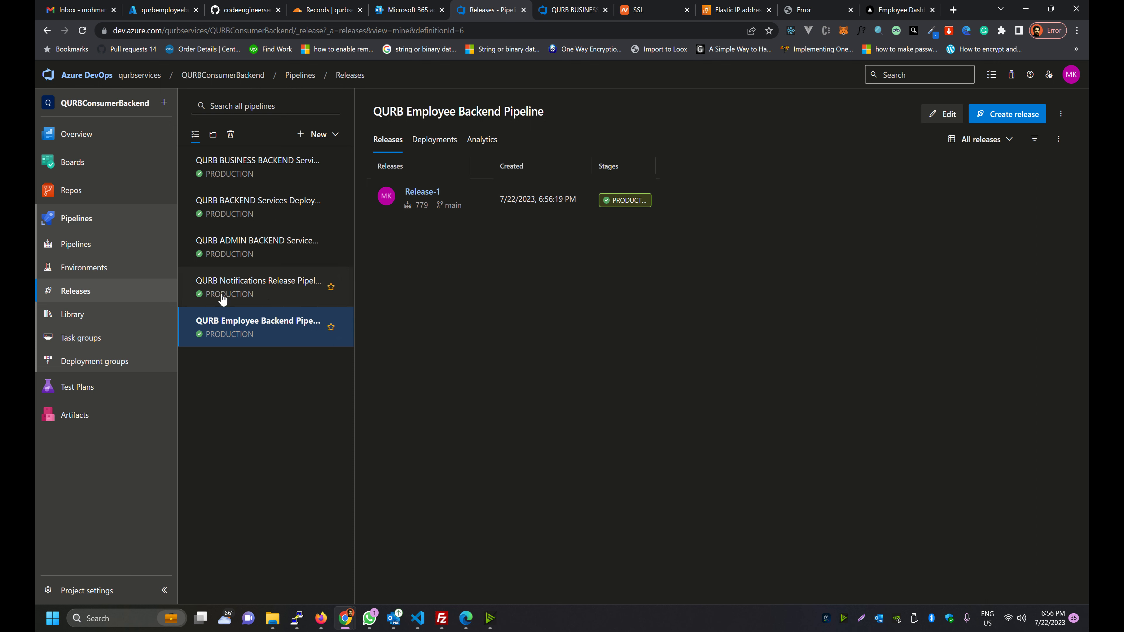
# Inspect the Initialize job log of Release-1's PRODUCTION deployment
pyautogui.click(586, 202)
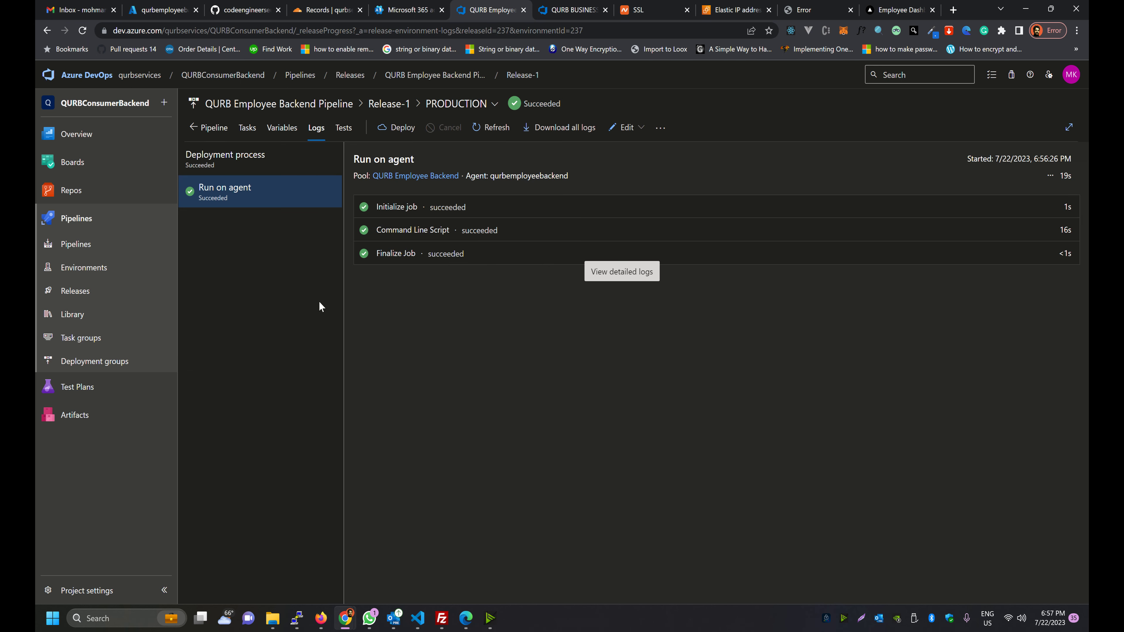
pyautogui.click(455, 209)
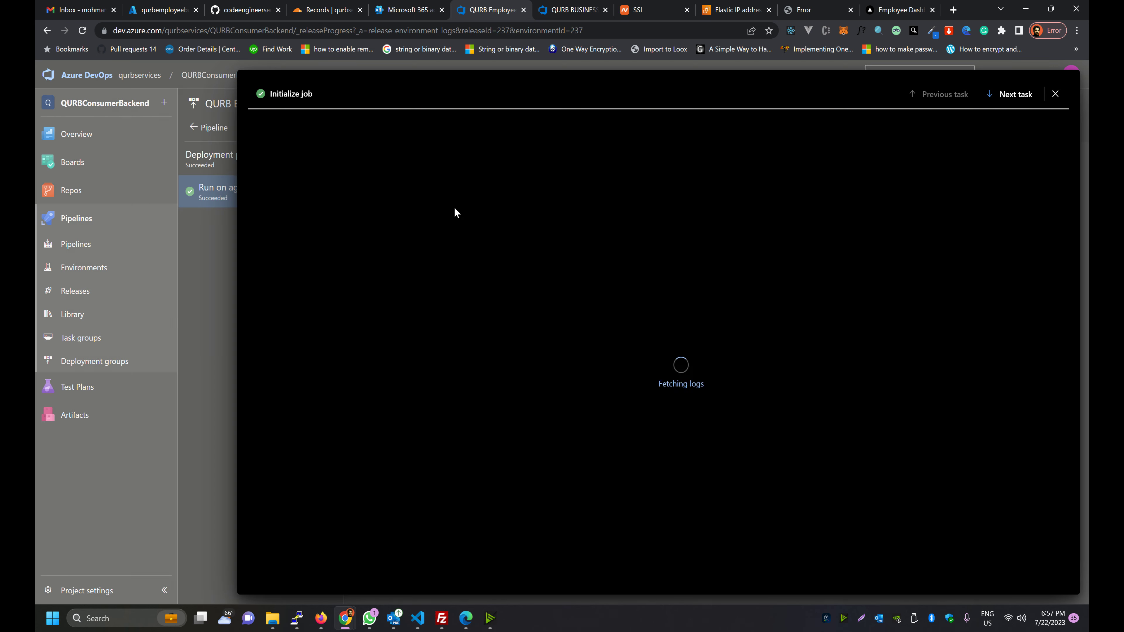
pyautogui.scroll(-15, 454, 206)
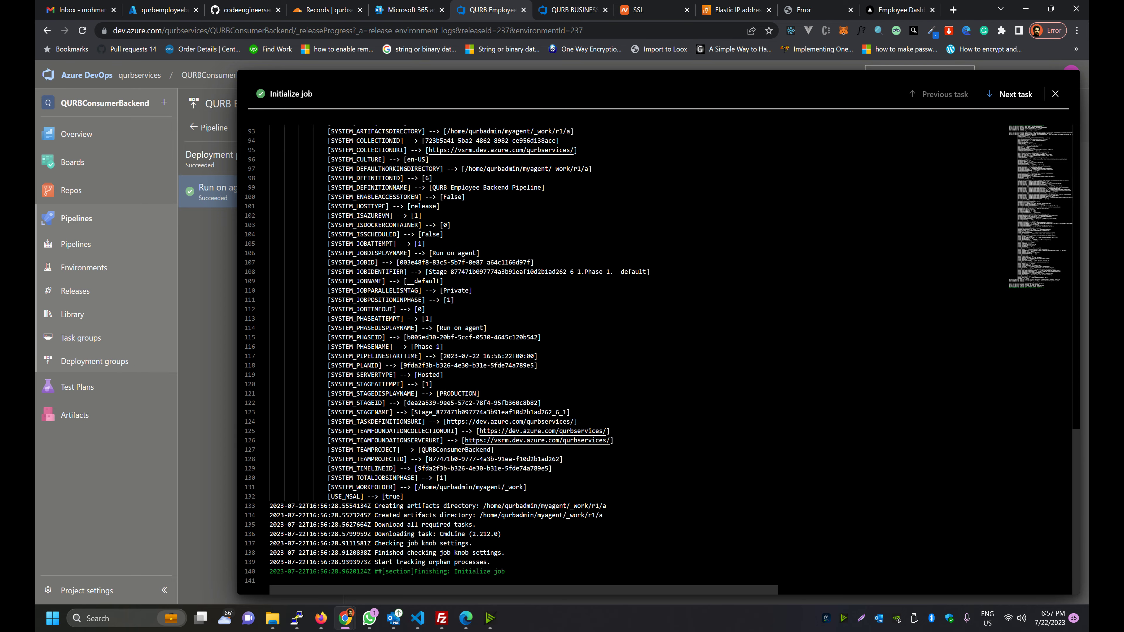
pyautogui.scroll(15, 486, 262)
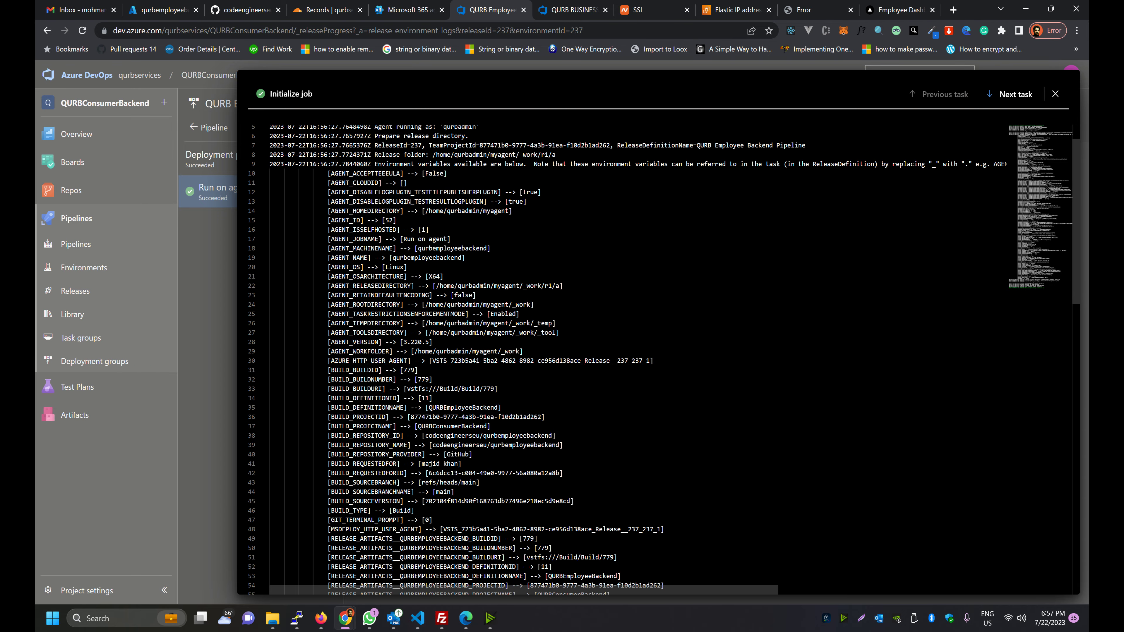
pyautogui.click(1055, 93)
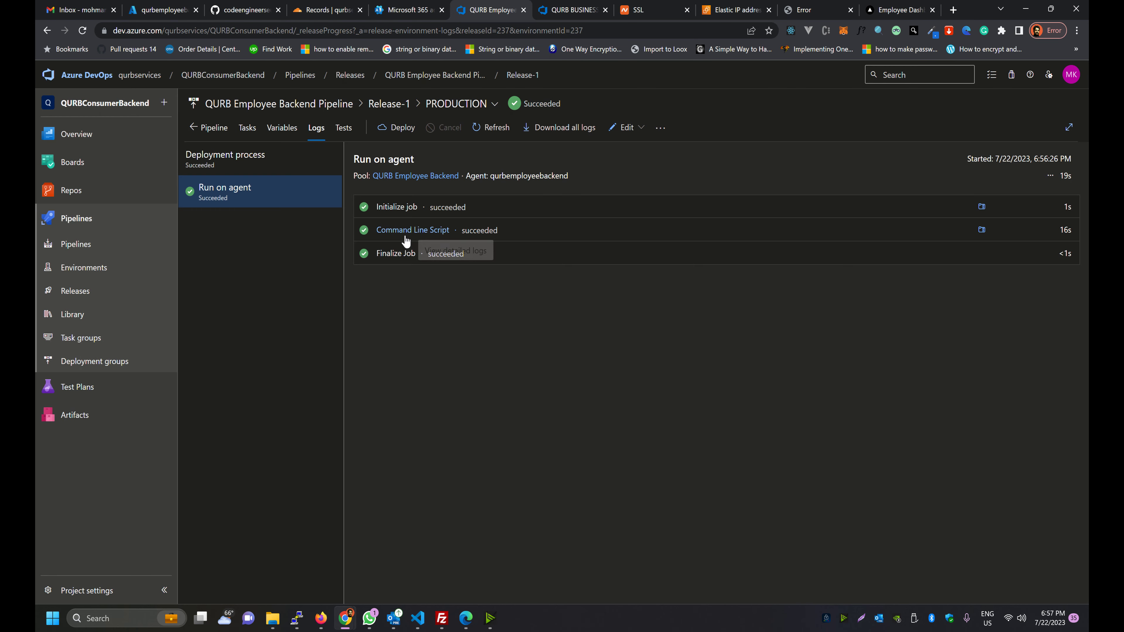
# Check the Command Line Script log's directory lines, including the qurbemployeebackend path, then close it
pyautogui.click(482, 237)
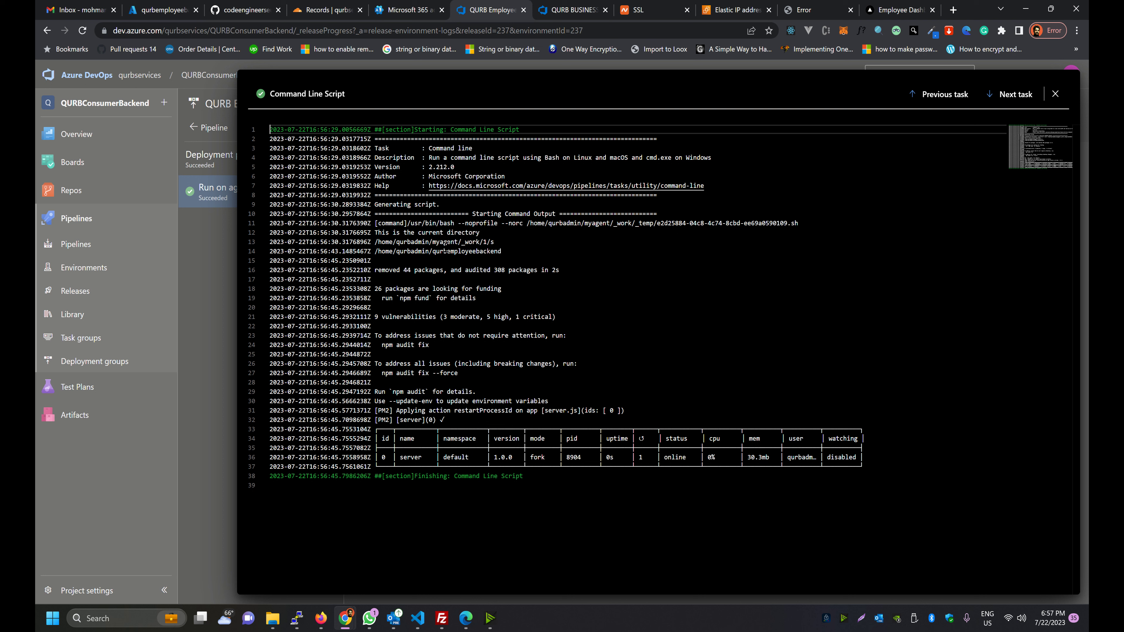
pyautogui.moveTo(479, 232); pyautogui.dragTo(374, 232)
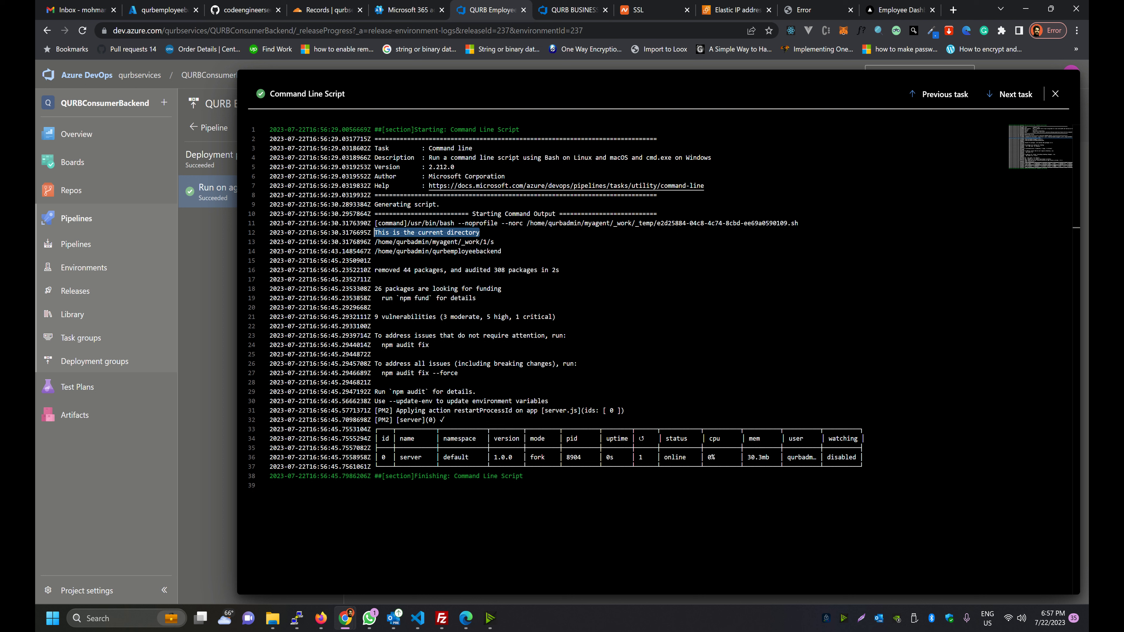
pyautogui.moveTo(494, 242); pyautogui.dragTo(374, 242)
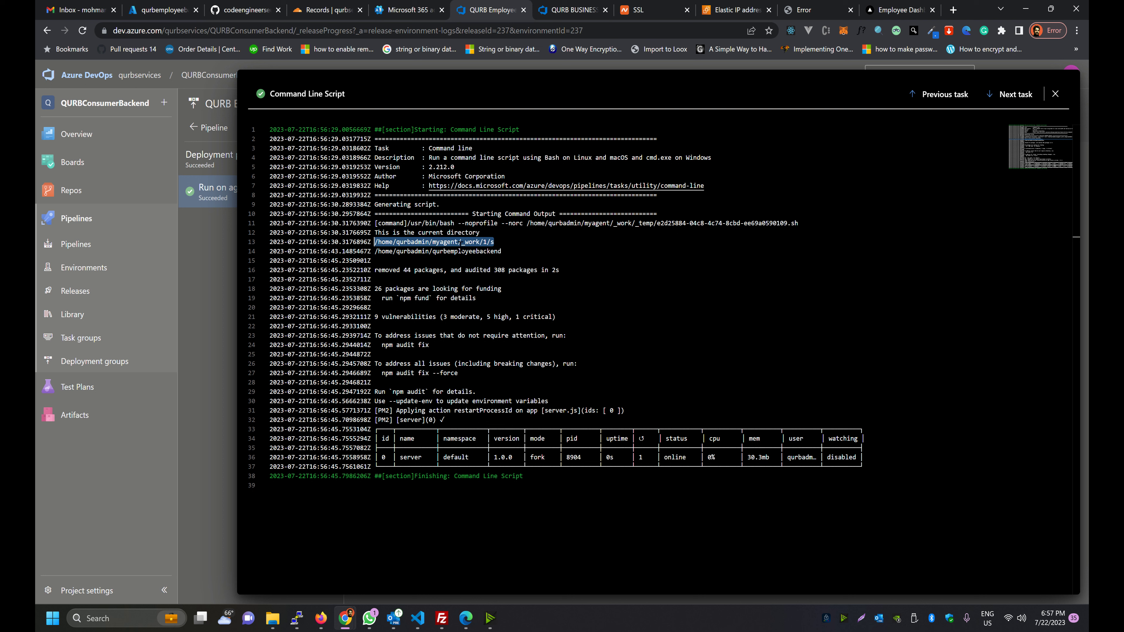
pyautogui.moveTo(375, 252); pyautogui.dragTo(502, 251)
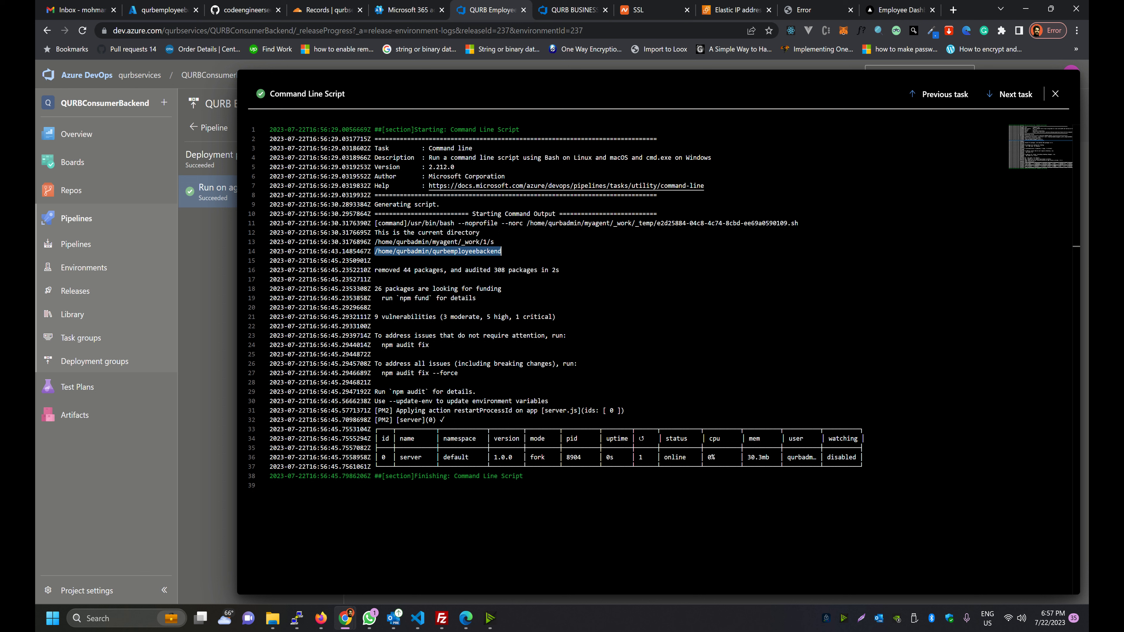
pyautogui.click(178, 283)
# View the PRODUCTION stage's Command Line Script in the pipeline editor
pyautogui.click(46, 297)
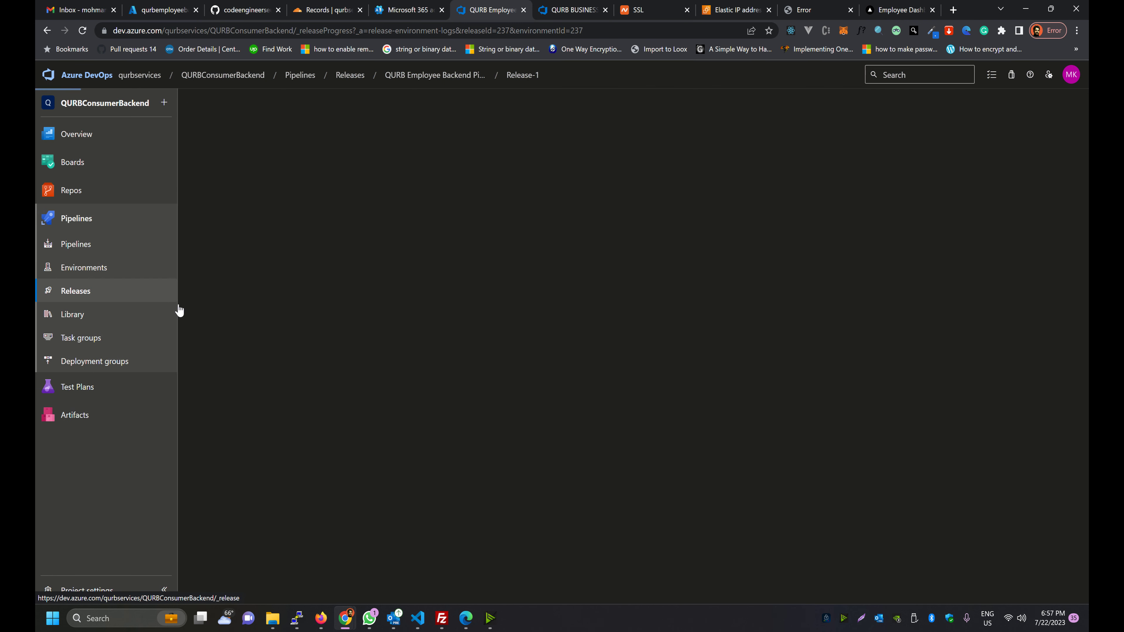
pyautogui.click(239, 179)
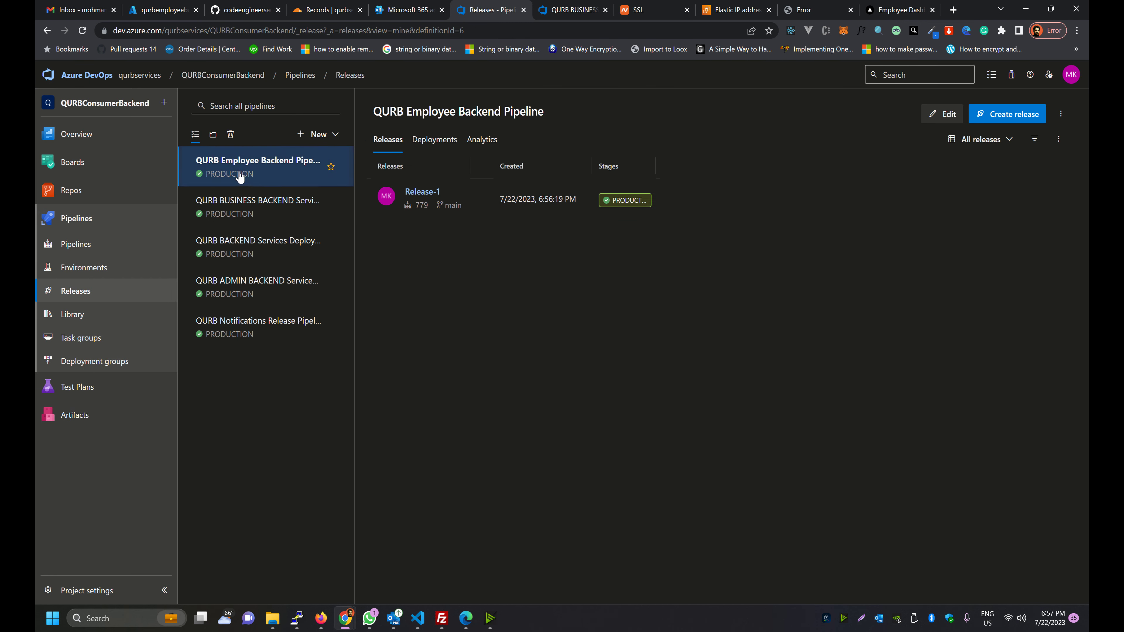
pyautogui.click(920, 115)
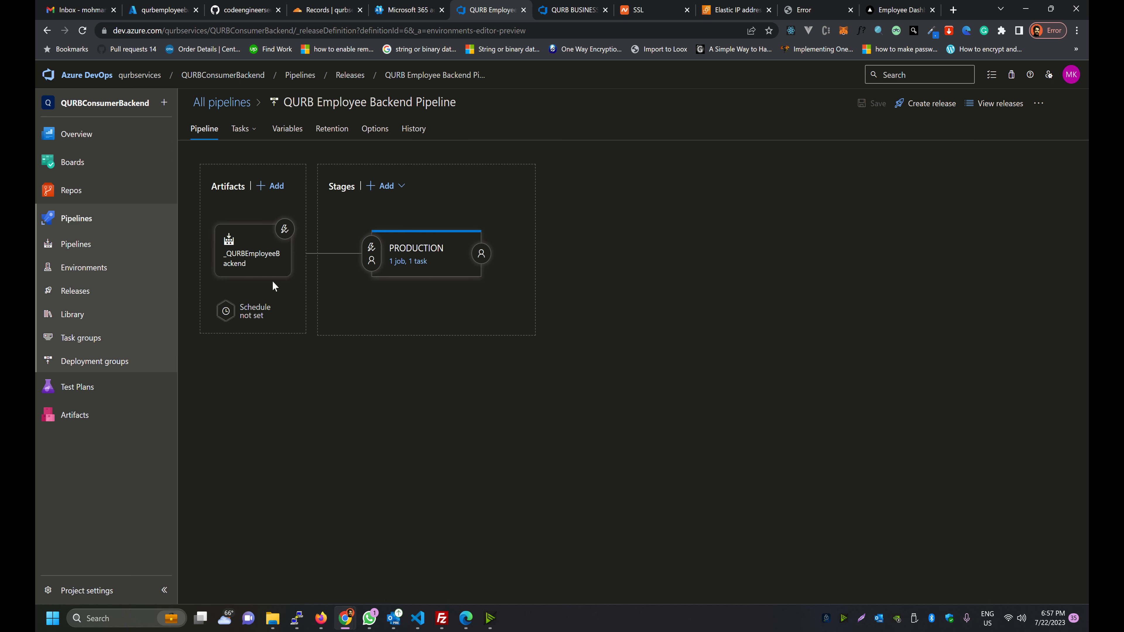
pyautogui.click(383, 262)
pyautogui.click(301, 250)
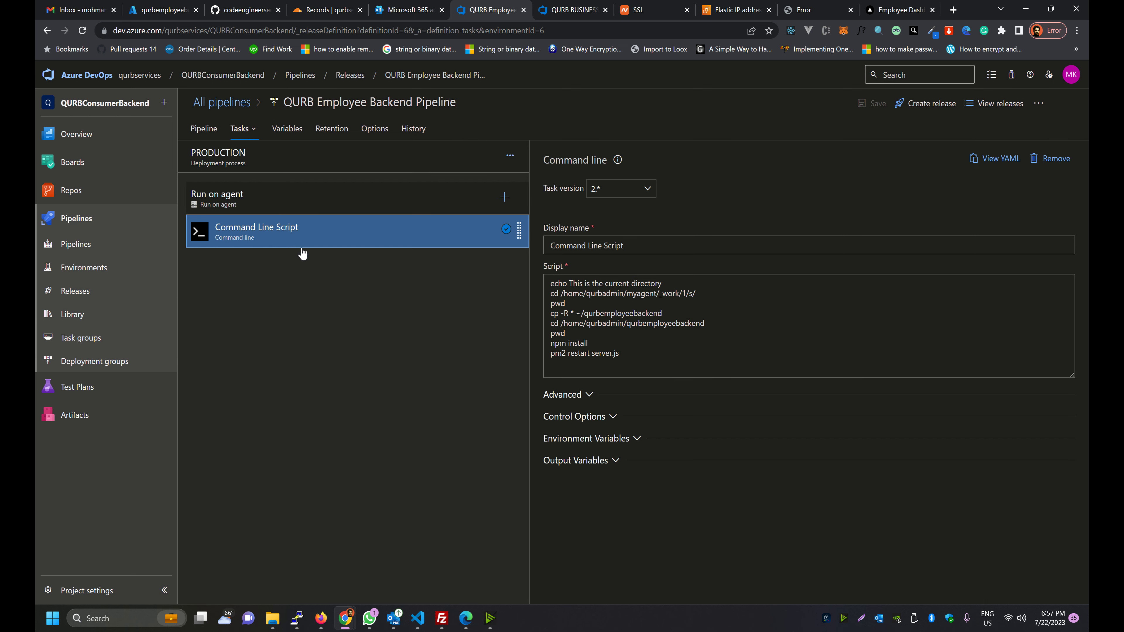
pyautogui.moveTo(620, 354); pyautogui.dragTo(516, 283)
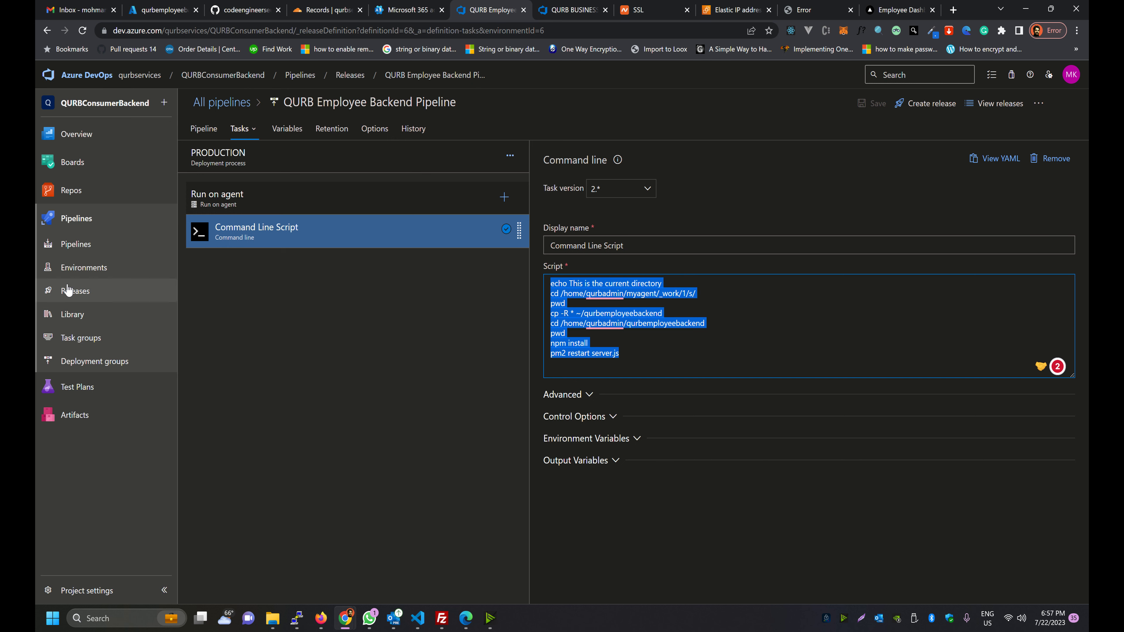
# Compare it with Release-1's PRODUCTION Command Line Script log, then go to the Employee Dashboard
pyautogui.click(90, 292)
pyautogui.click(243, 170)
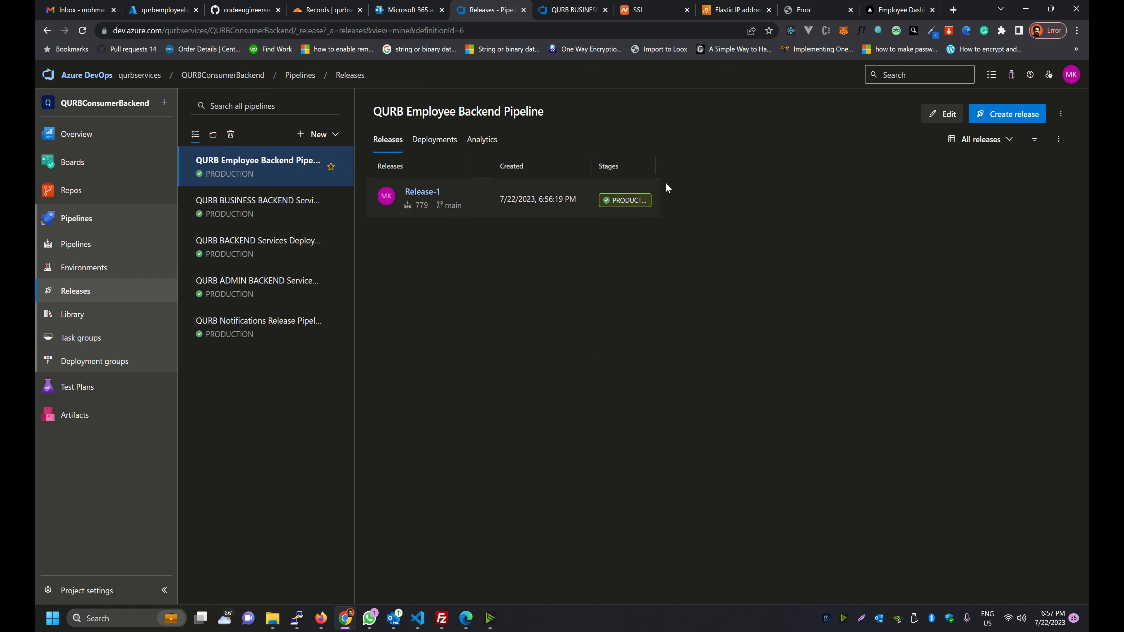
pyautogui.click(601, 203)
pyautogui.click(413, 230)
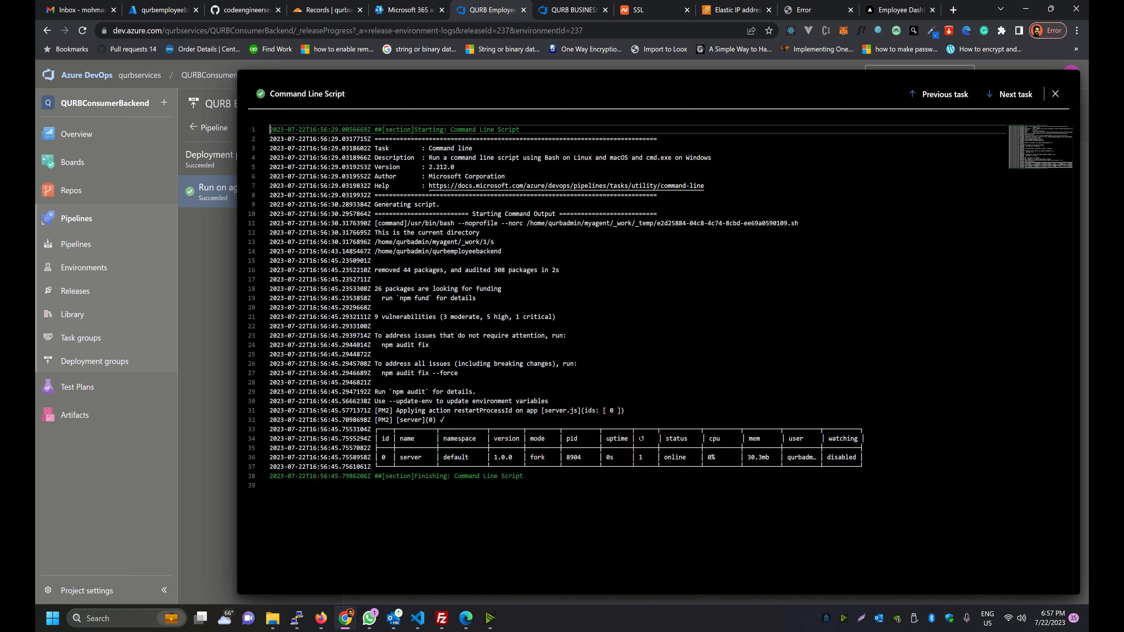
pyautogui.click(898, 10)
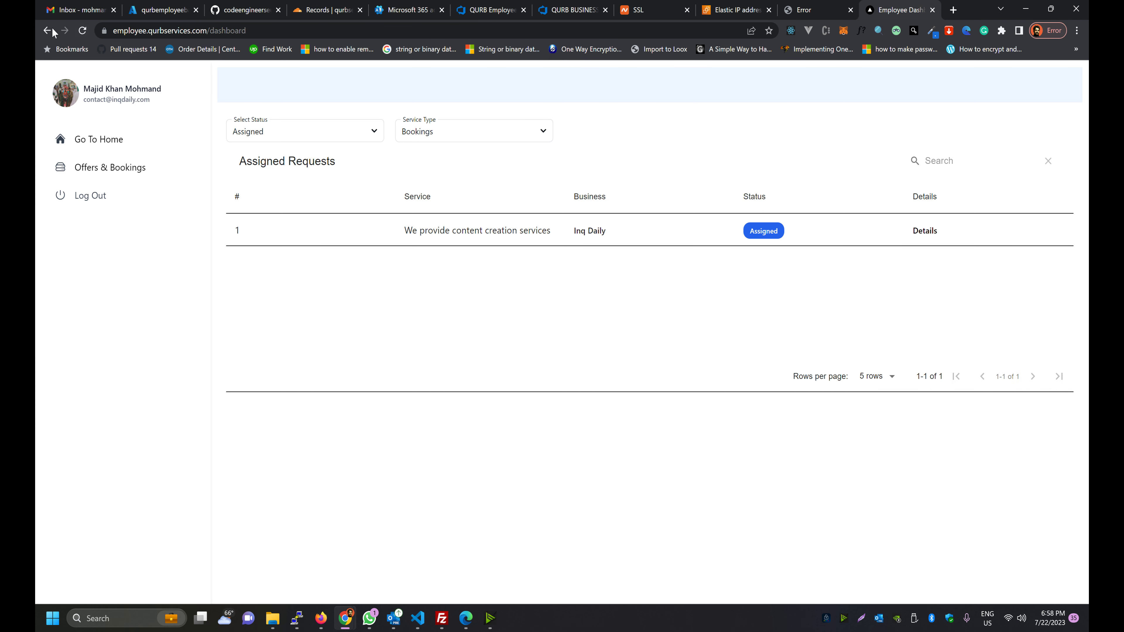
# Reload the Employee Dashboard and the Cannot GET /api page
pyautogui.click(82, 30)
pyautogui.hotkey('ctrl', 'r')
pyautogui.click(812, 10)
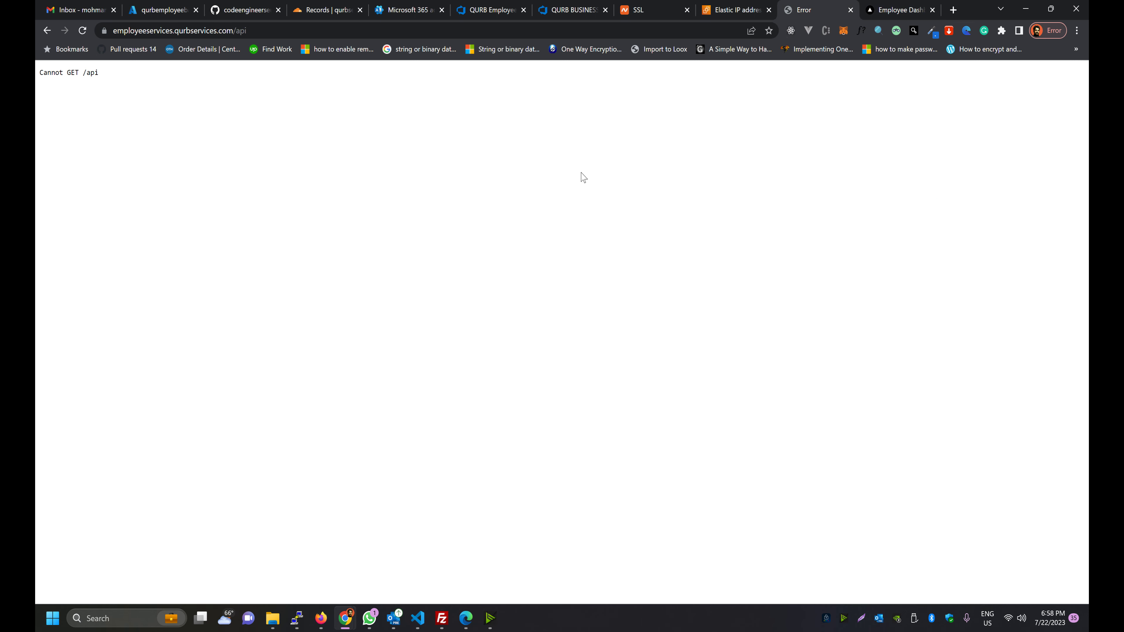
pyautogui.hotkey('ctrl', 'r')
pyautogui.hotkey('ctrl', 'Tab')
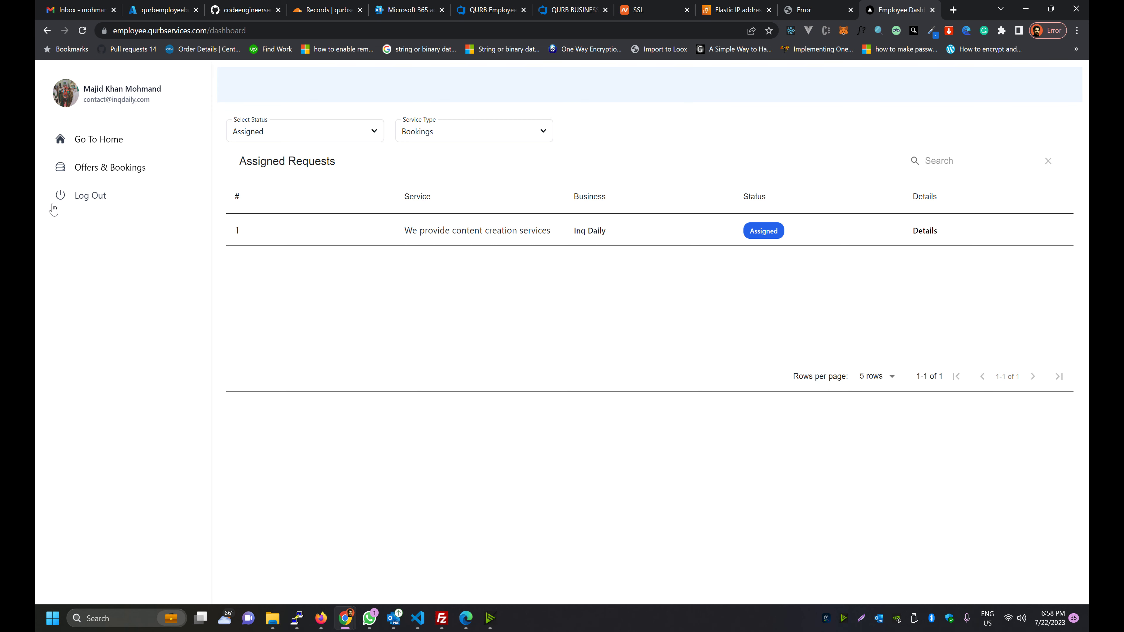
# Log out of the dashboard, check the sign-in email and password fields, then go to VS Code
pyautogui.click(66, 201)
pyautogui.click(769, 312)
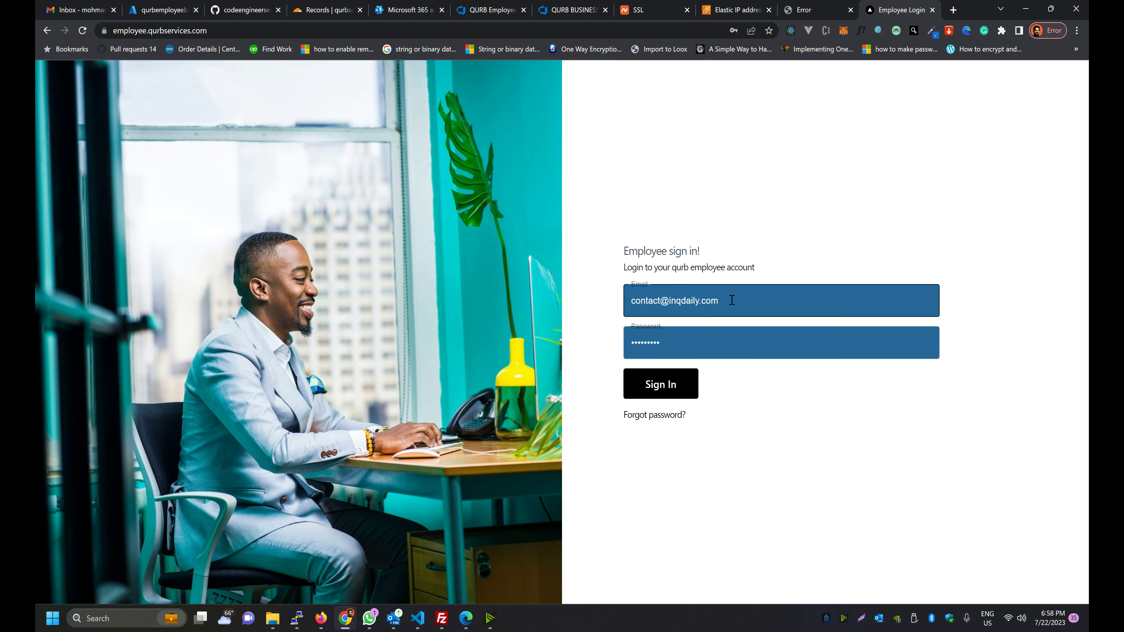
pyautogui.click(823, 353)
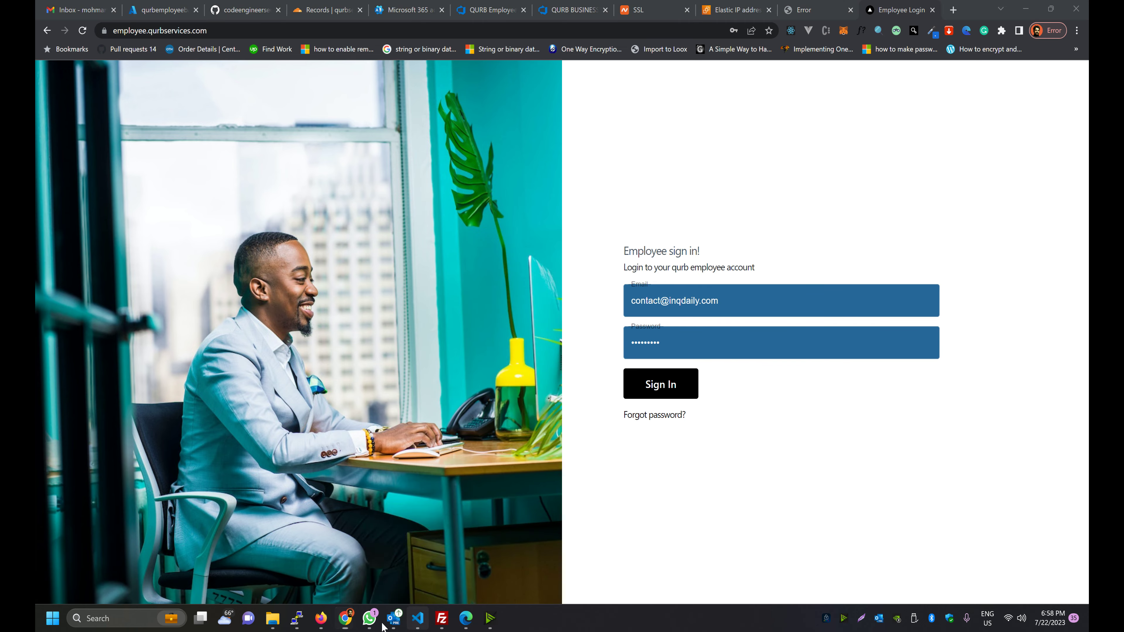
pyautogui.click(418, 618)
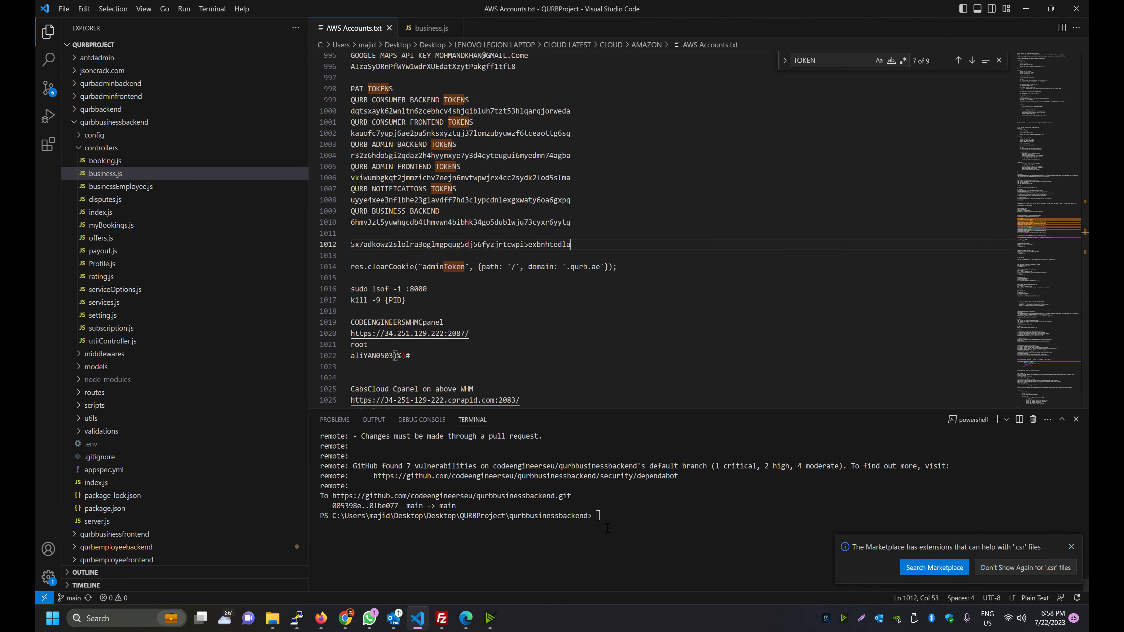
# Close business.js, collapse qurbbusinessbackend, and move the terminal up one folder with cd .
pyautogui.middleClick(417, 34)
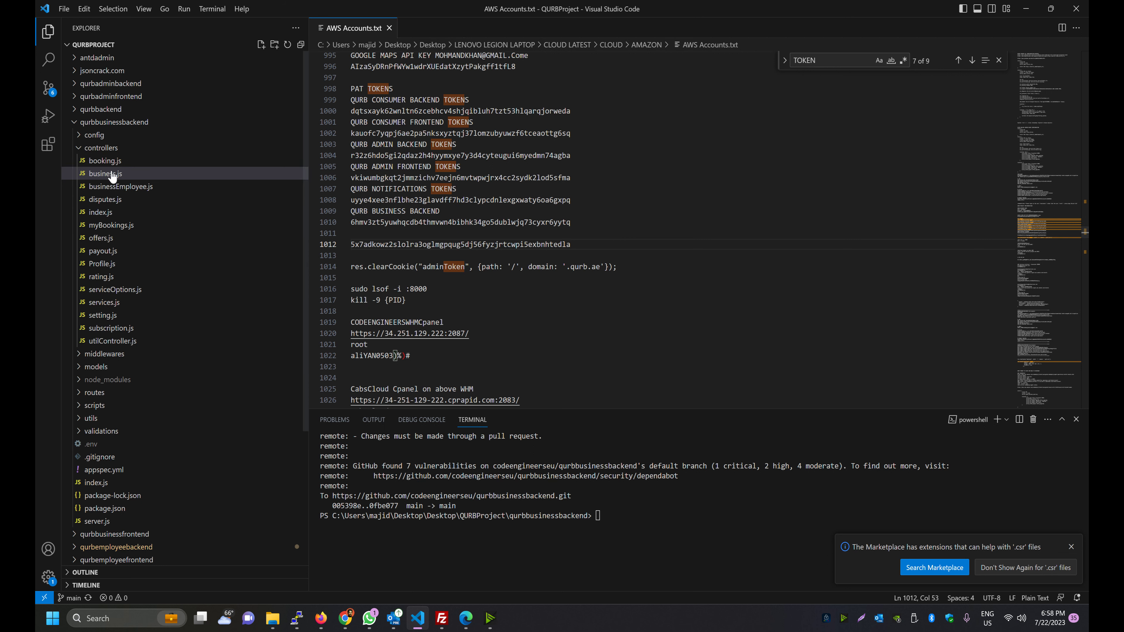
pyautogui.click(68, 124)
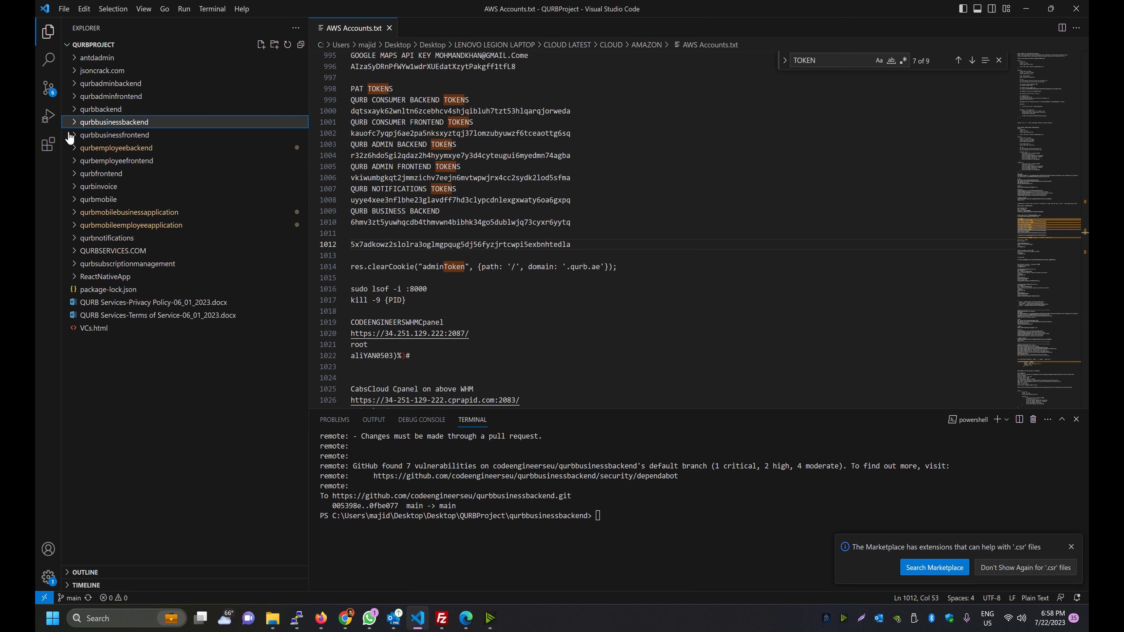
pyautogui.click(587, 540)
pyautogui.write('cd ')
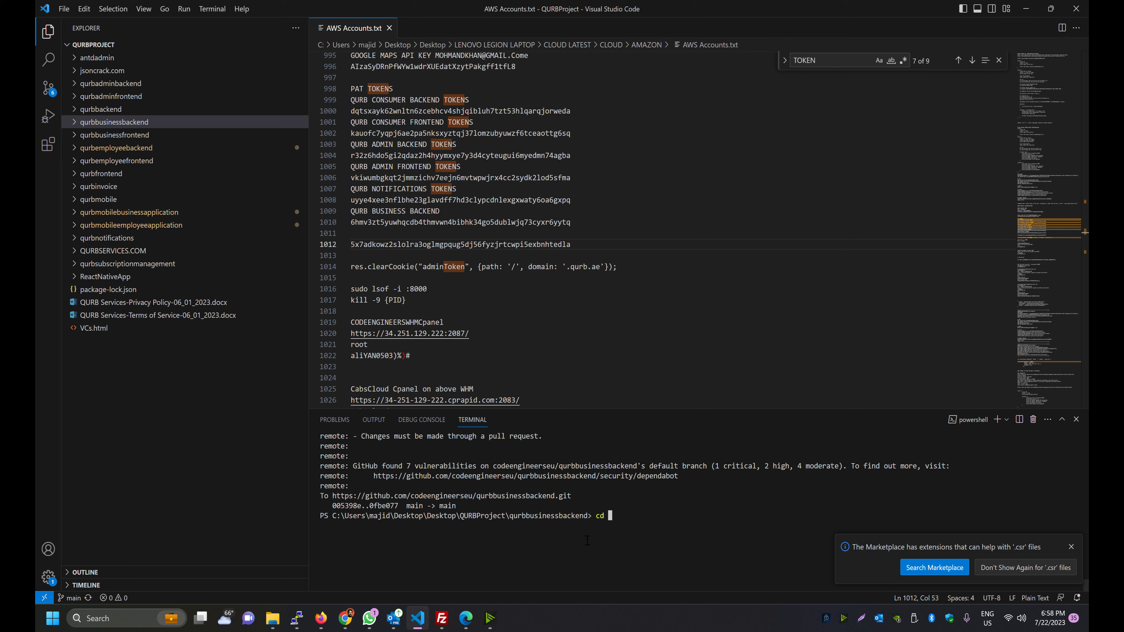
pyautogui.write('..')
pyautogui.press('Return')
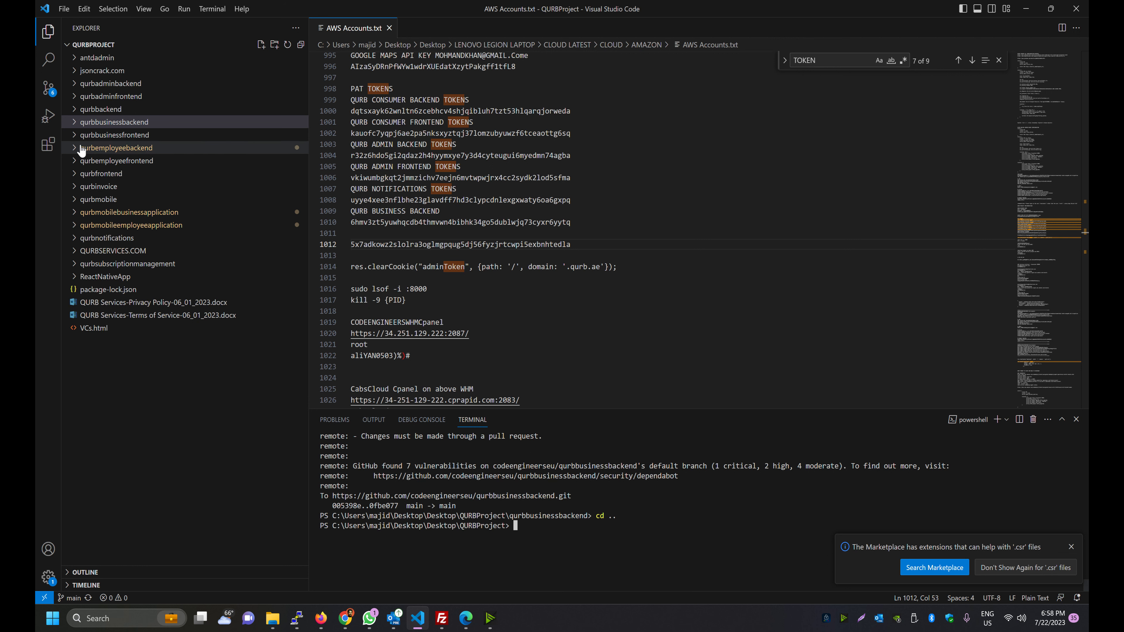
# Change the terminal into qurbemployeebackend and expand its controllers folder in Explorer
pyautogui.click(98, 149)
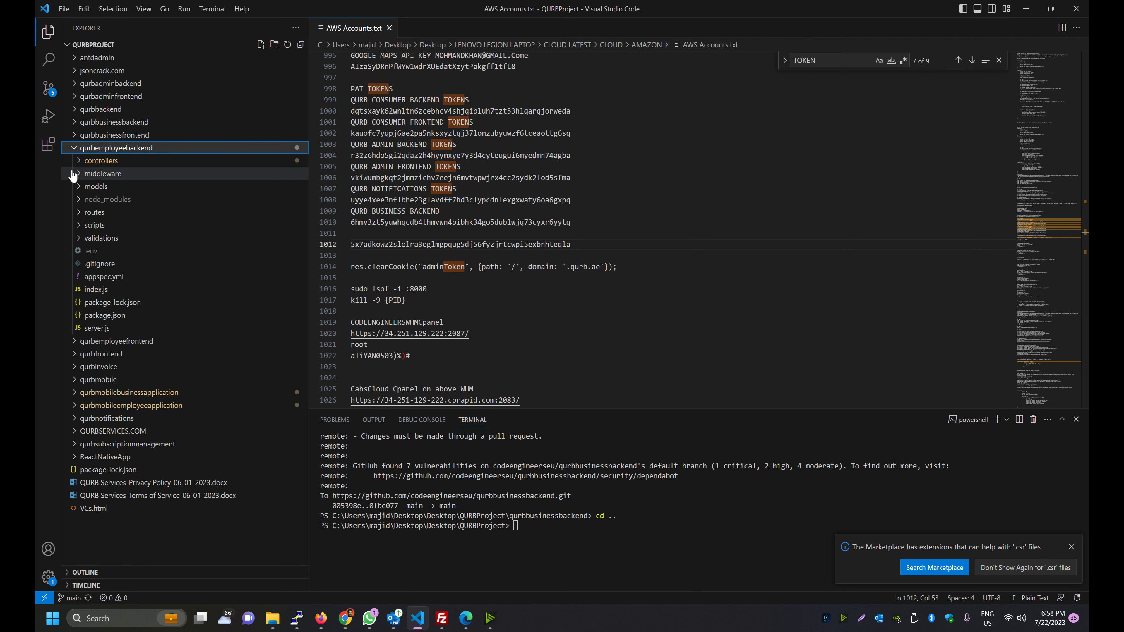
pyautogui.click(547, 551)
pyautogui.write('cd qu')
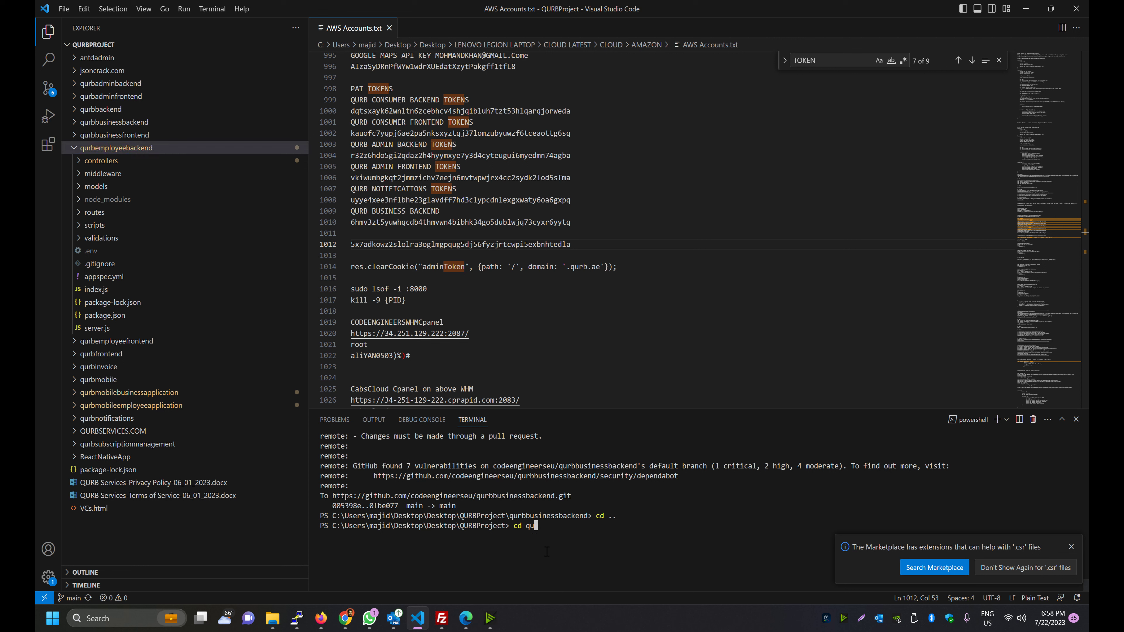
pyautogui.write('rbemployeebackend')
pyautogui.press('Return')
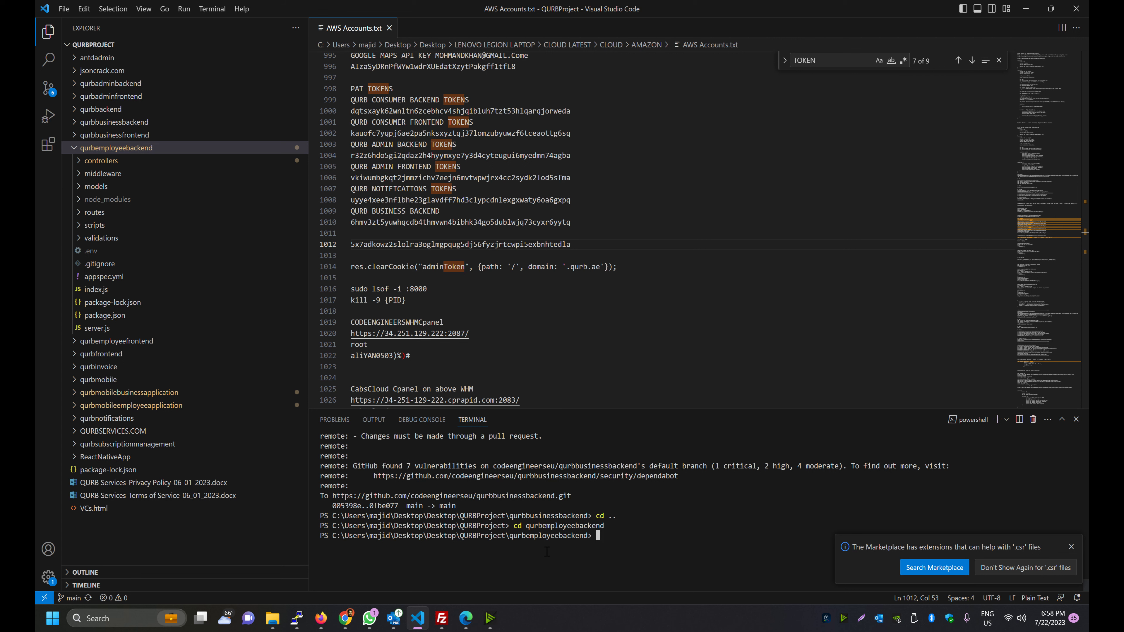
pyautogui.click(67, 162)
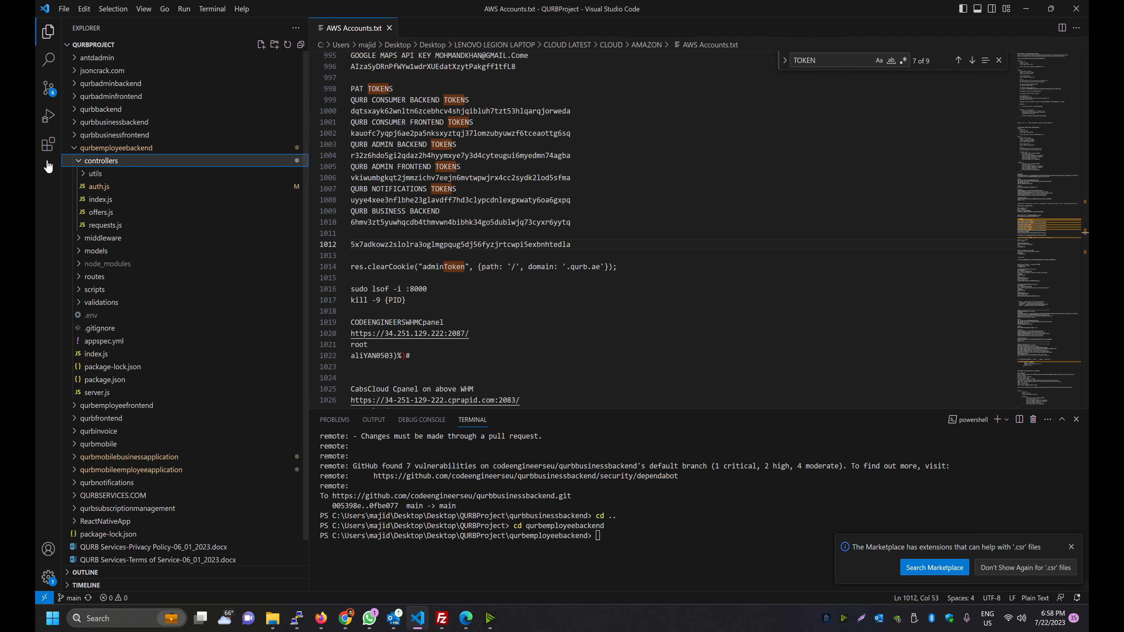
# Open auth.js and locate the employeeLogin function, undoing a stray partial edit
pyautogui.click(73, 188)
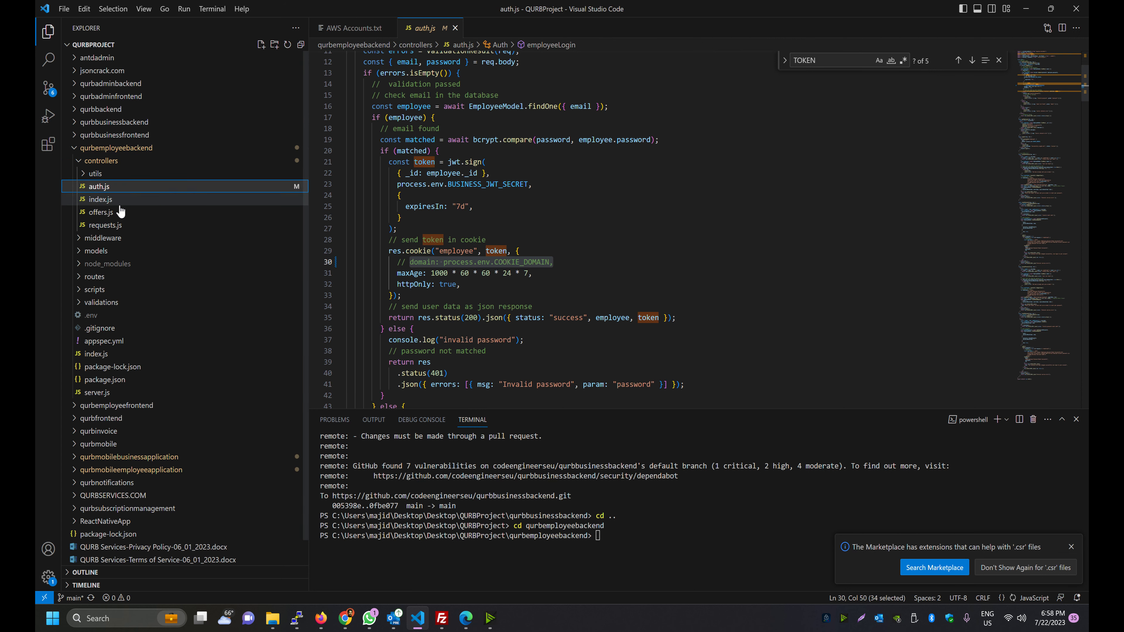
pyautogui.scroll(4, 619, 285)
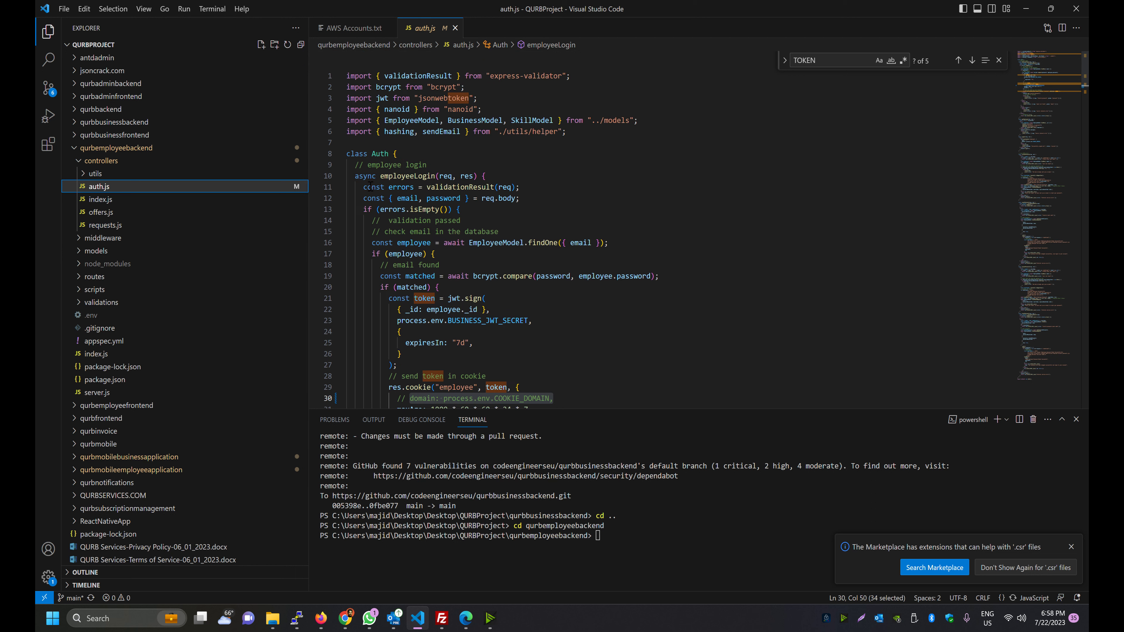
pyautogui.doubleClick(384, 176)
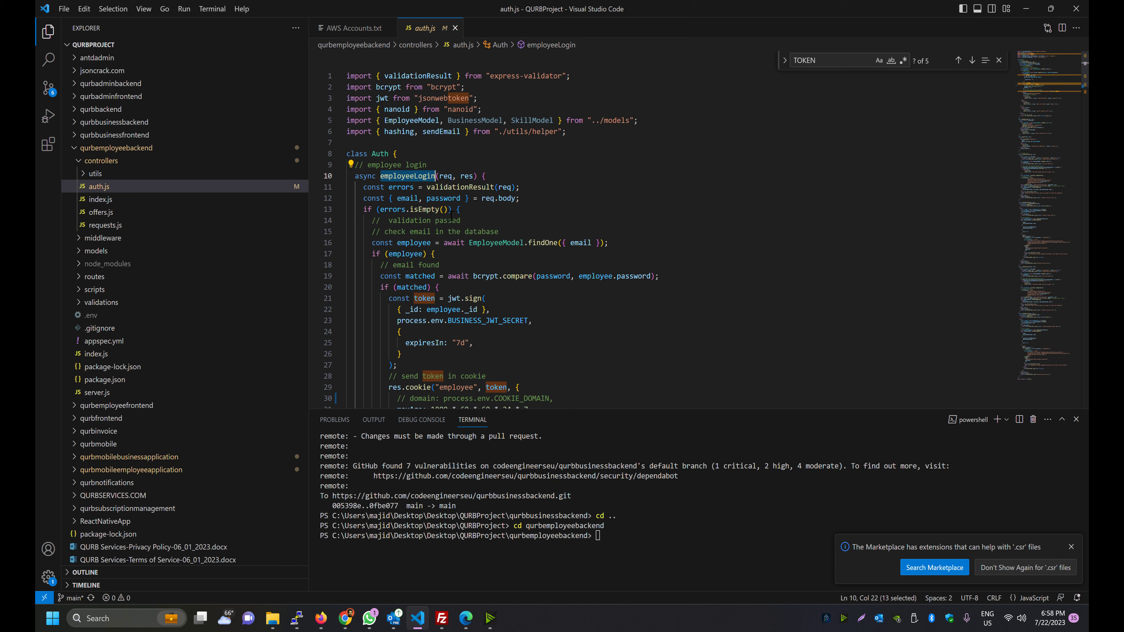
pyautogui.click(498, 176)
pyautogui.press('Return')
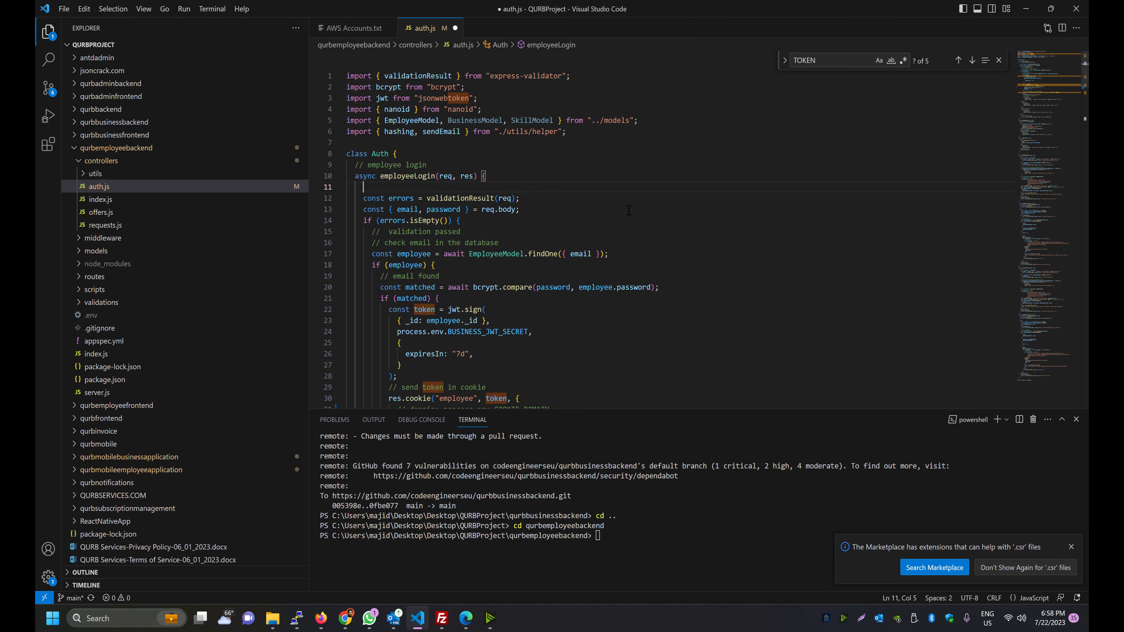
pyautogui.write('const')
pyautogui.press('BackSpace')
pyautogui.press('BackSpace')
pyautogui.press('BackSpace')
pyautogui.press('BackSpace')
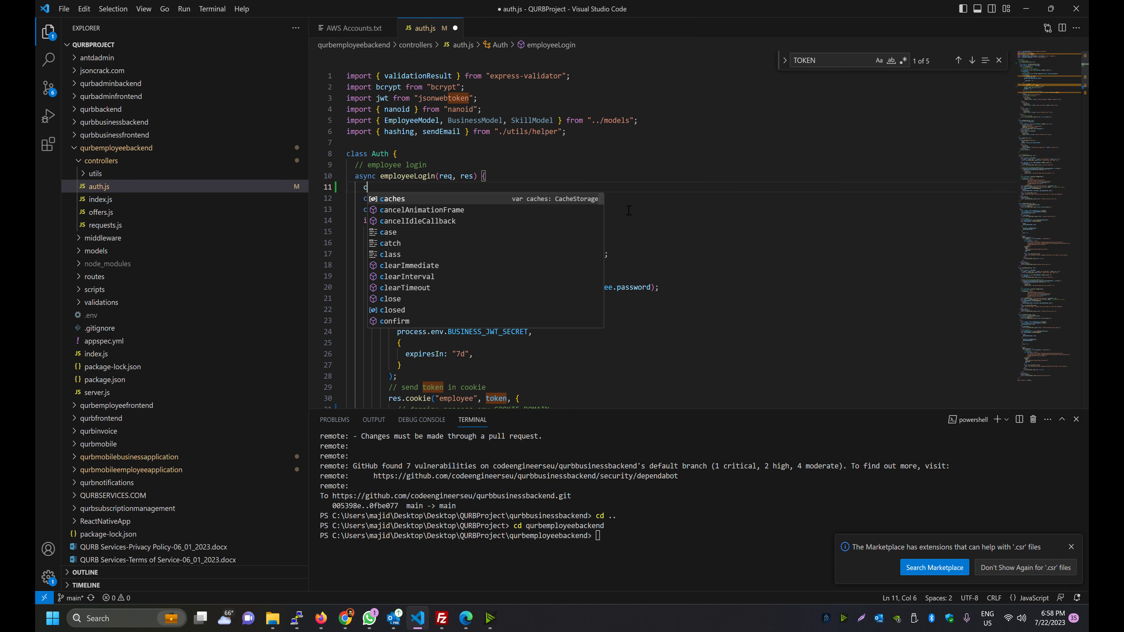
pyautogui.press('BackSpace')
pyautogui.press('BackSpace')
pyautogui.press('BackSpace')
pyautogui.press('BackSpace')
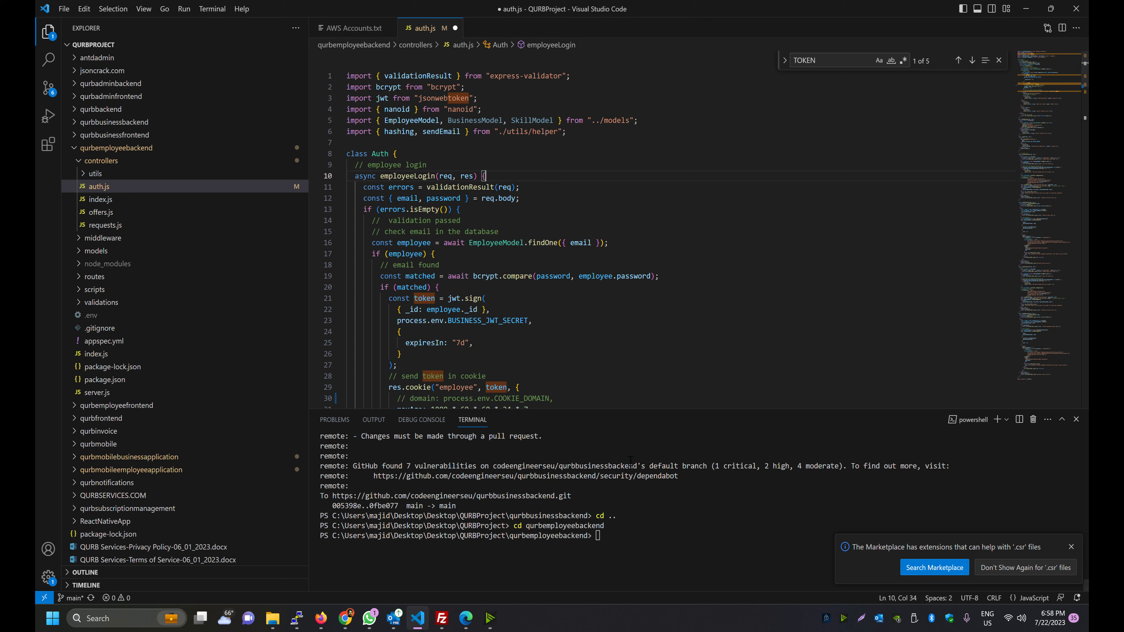
# Save auth.js and pull the latest main branch with git pull origin main
pyautogui.click(614, 359)
pyautogui.hotkey('ctrl', 's')
pyautogui.click(616, 556)
pyautogui.write('git')
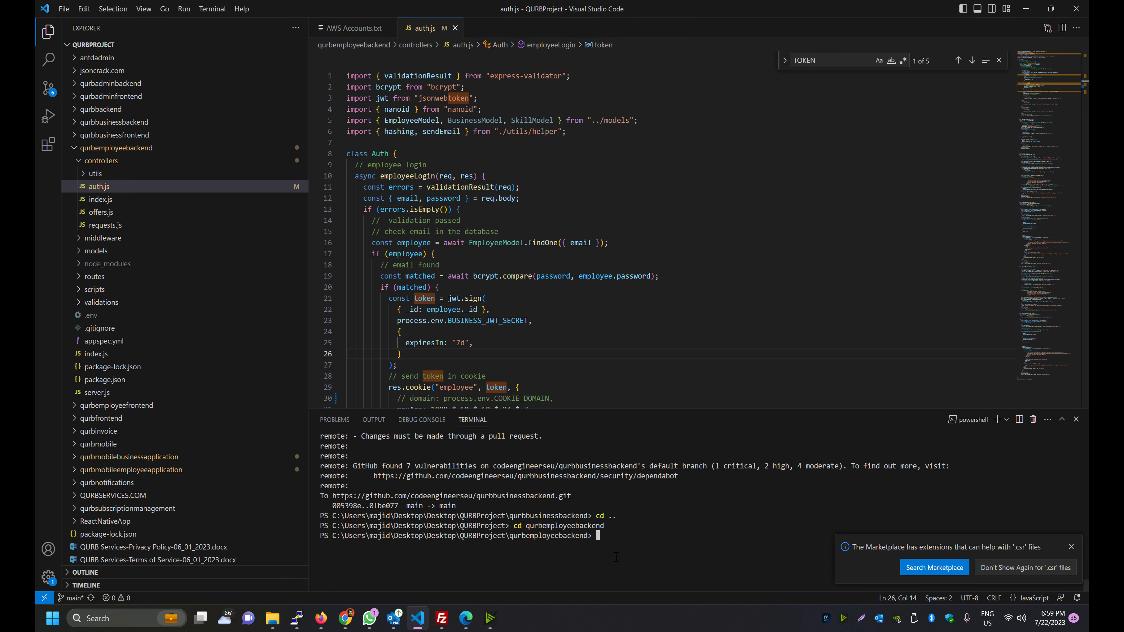
pyautogui.write(' pull origin main')
pyautogui.press('Return')
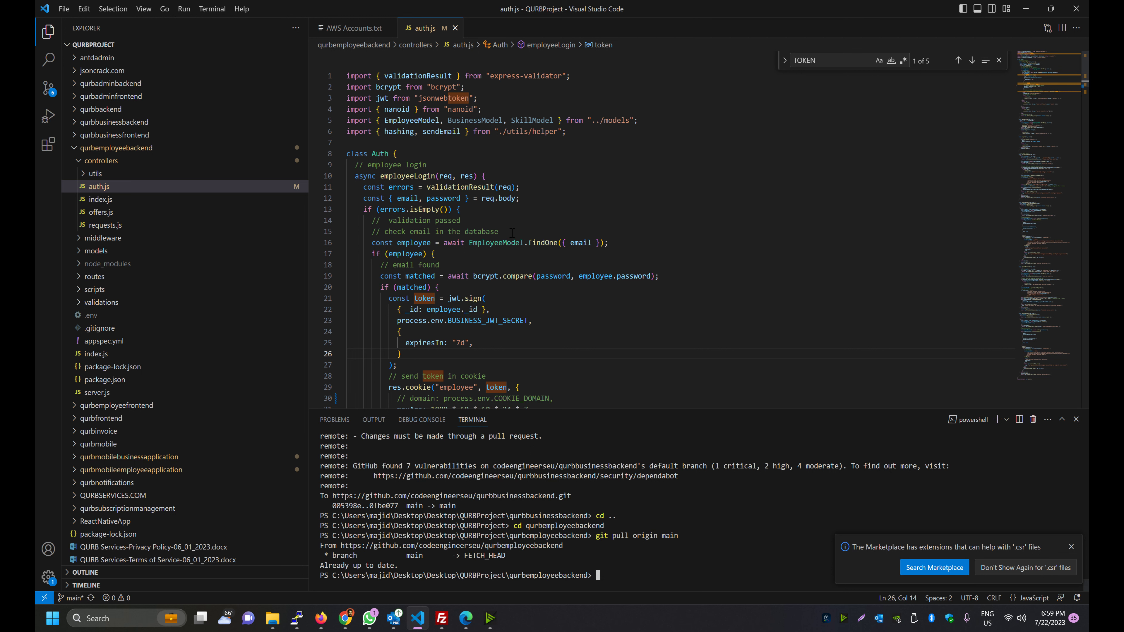
# Add a console.log 'TESTING EMPLOYEE BACKEND PIPELINE' line at the top of employeeLogin and save
pyautogui.click(486, 178)
pyautogui.press('Return')
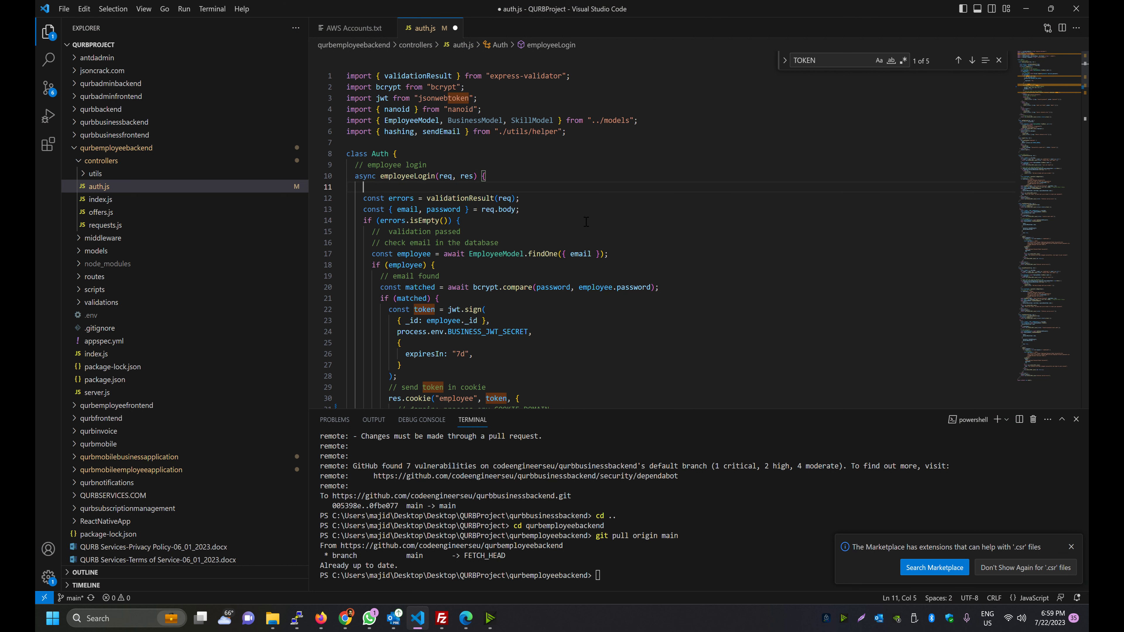
pyautogui.write('console')
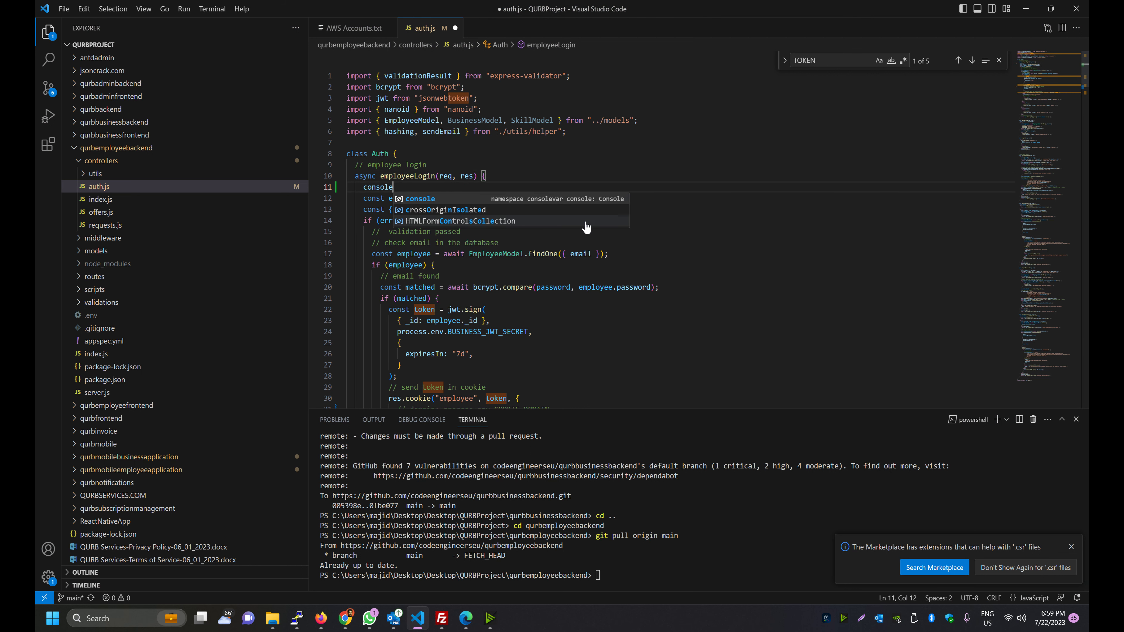
pyautogui.write('.log(')
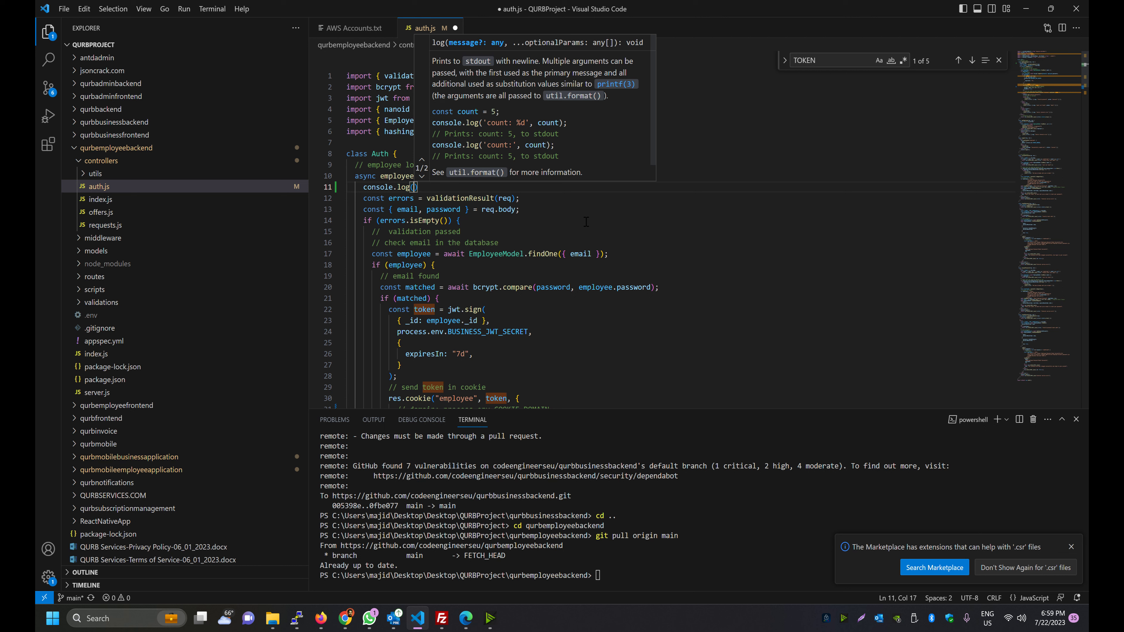
pyautogui.write('""')
pyautogui.press('Left')
pyautogui.write('<<<<<<<<<<<<<<')
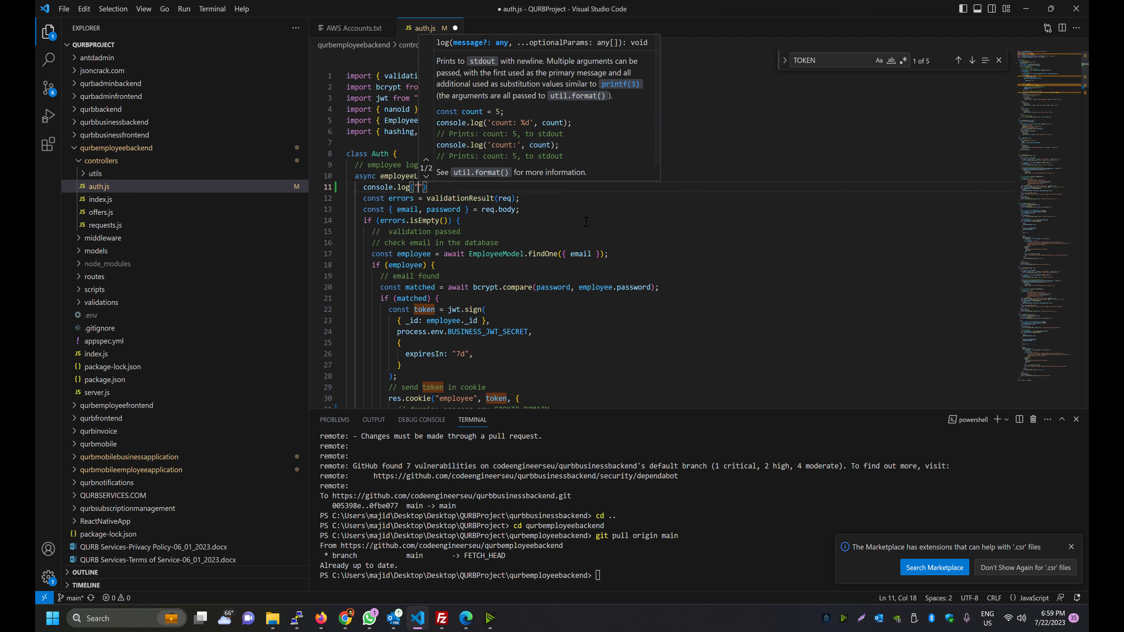
pyautogui.write('<<<====================')
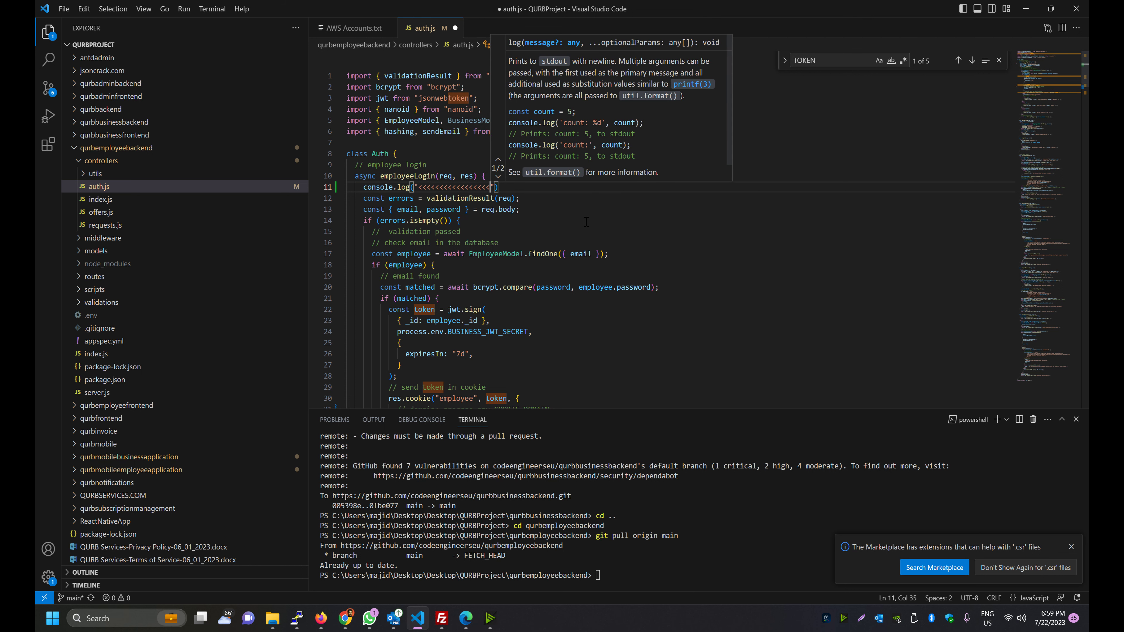
pyautogui.write('======')
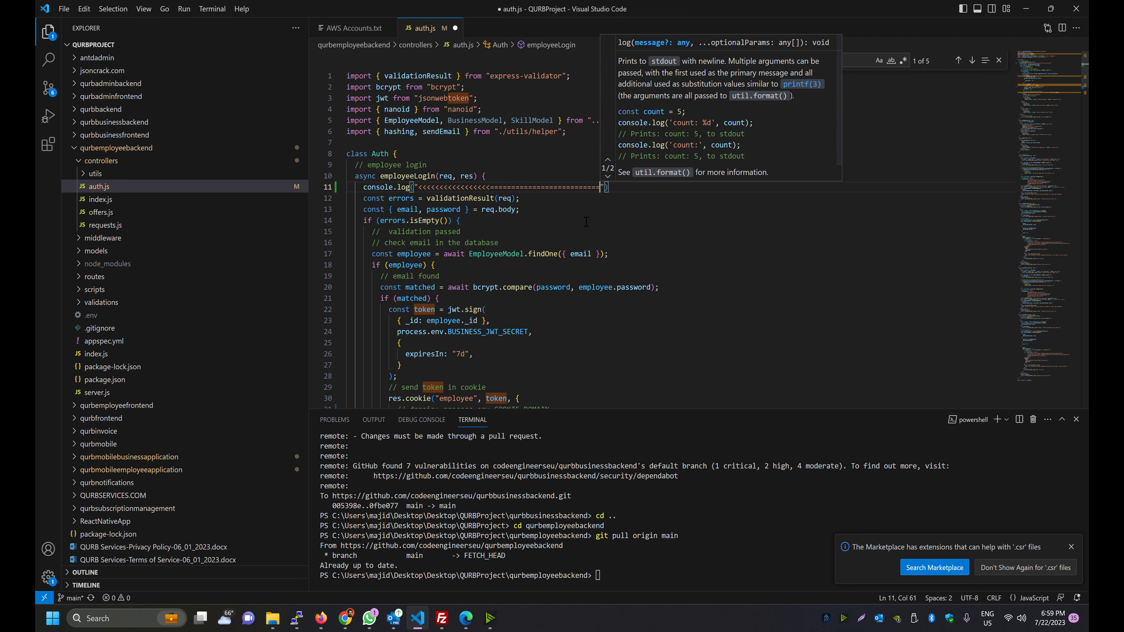
pyautogui.write('TESTING ')
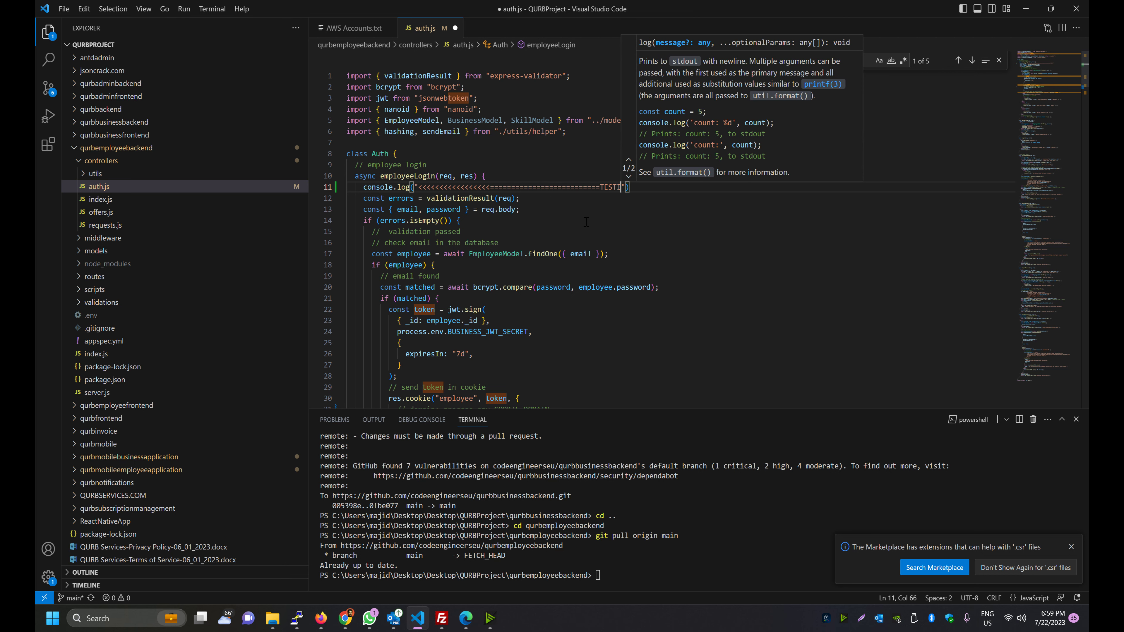
pyautogui.write('EMPLOYEE BACK')
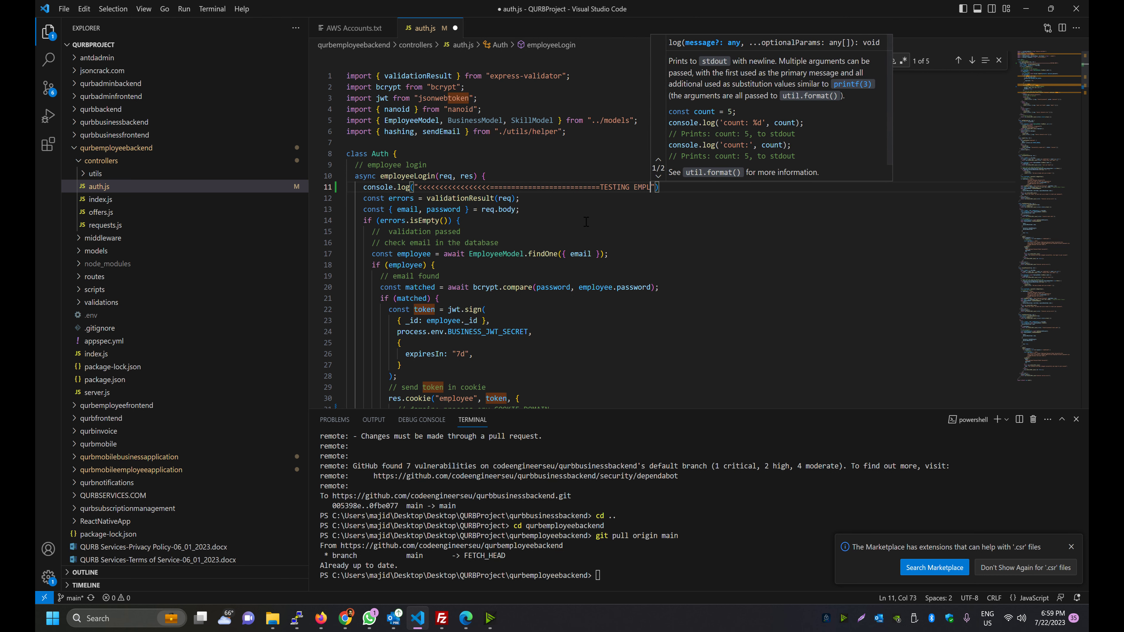
pyautogui.write('END PIPE')
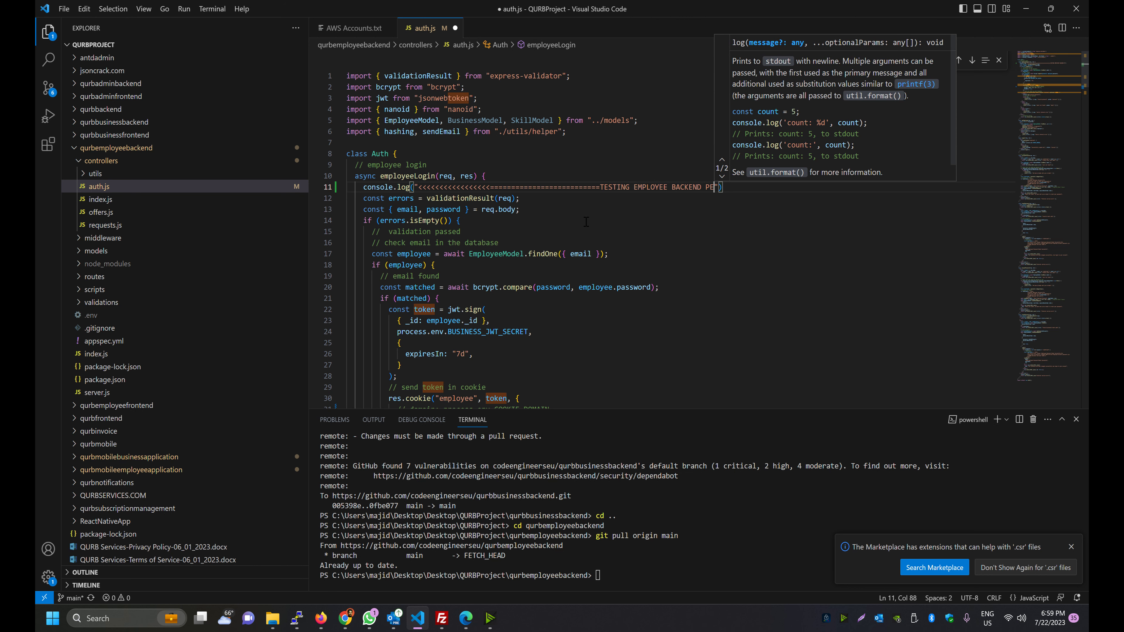
pyautogui.write('LINE==')
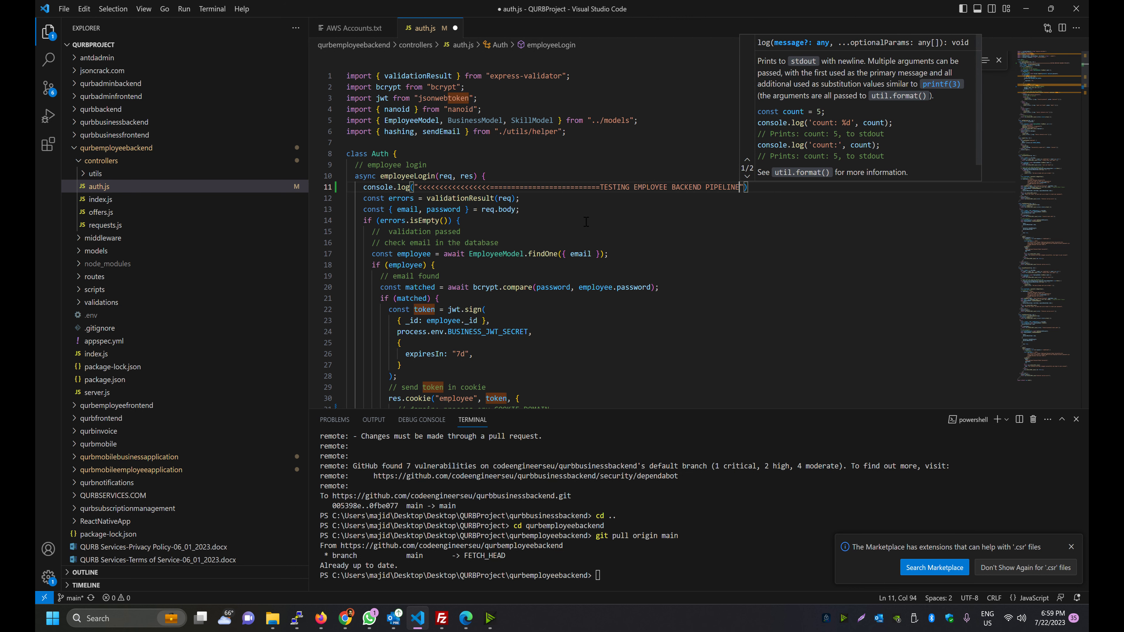
pyautogui.write('============================>>>>')
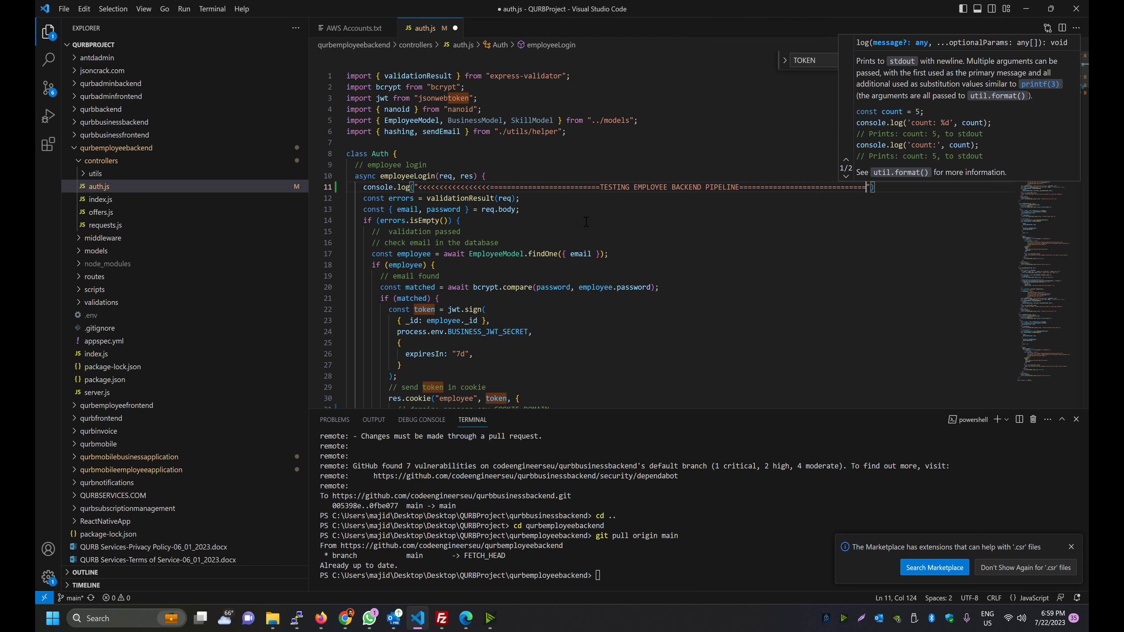
pyautogui.hotkey('ctrl', 's')
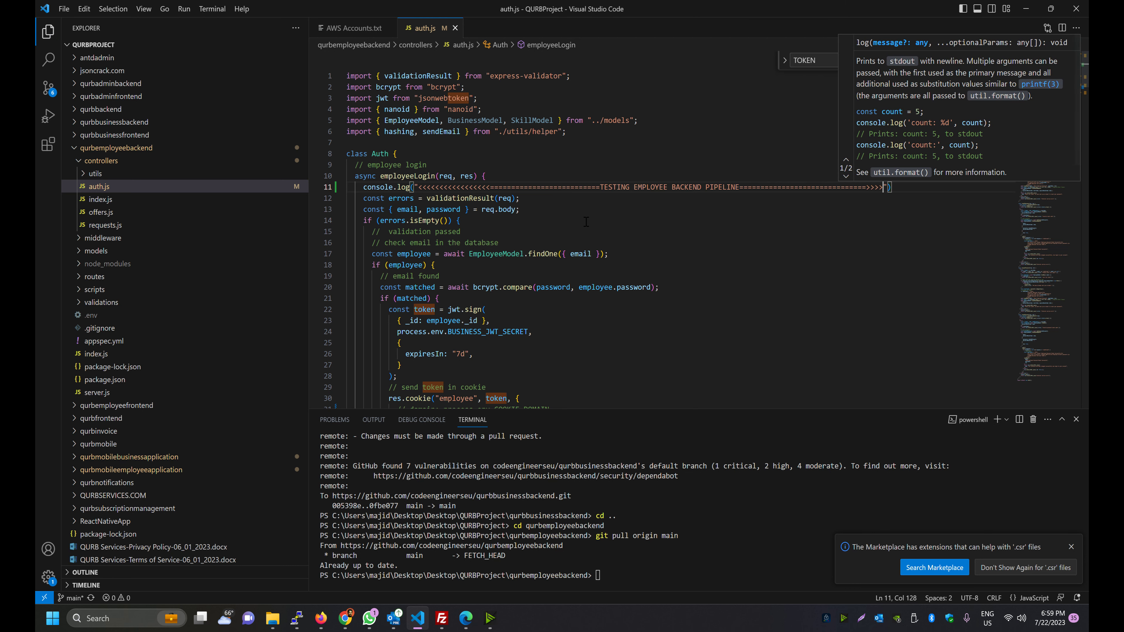
pyautogui.click(586, 222)
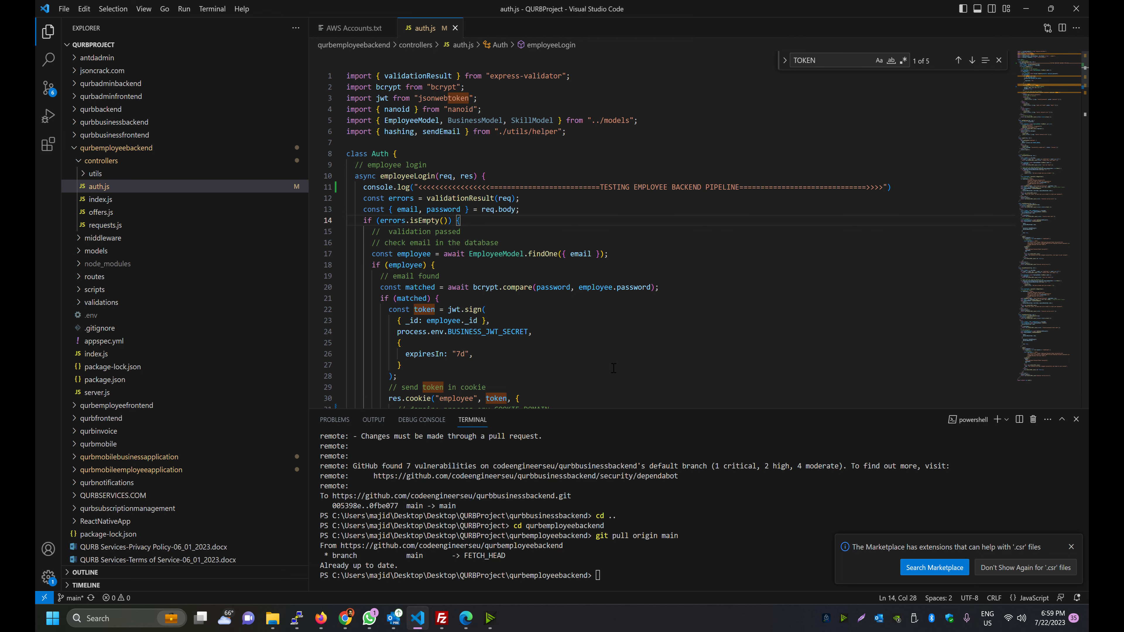
pyautogui.hotkey('alt', 'Tab')
pyautogui.hotkey('alt', 'Tab')
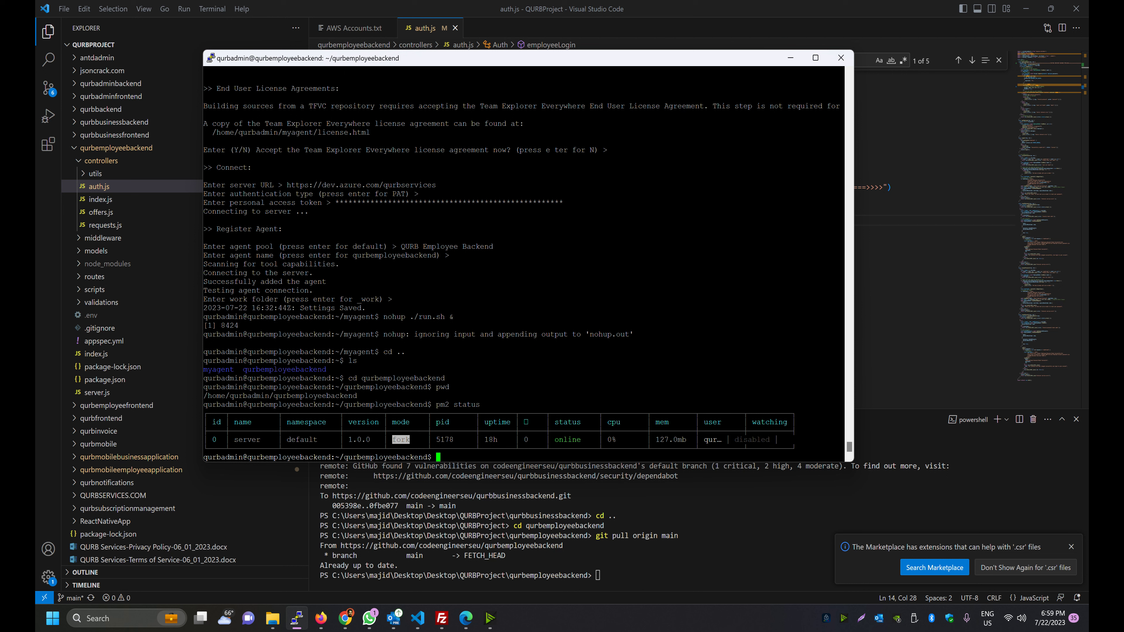
# Run pm2 logs on the server and mark the last employee-logout request
pyautogui.write('pm2 logs')
pyautogui.press('Return')
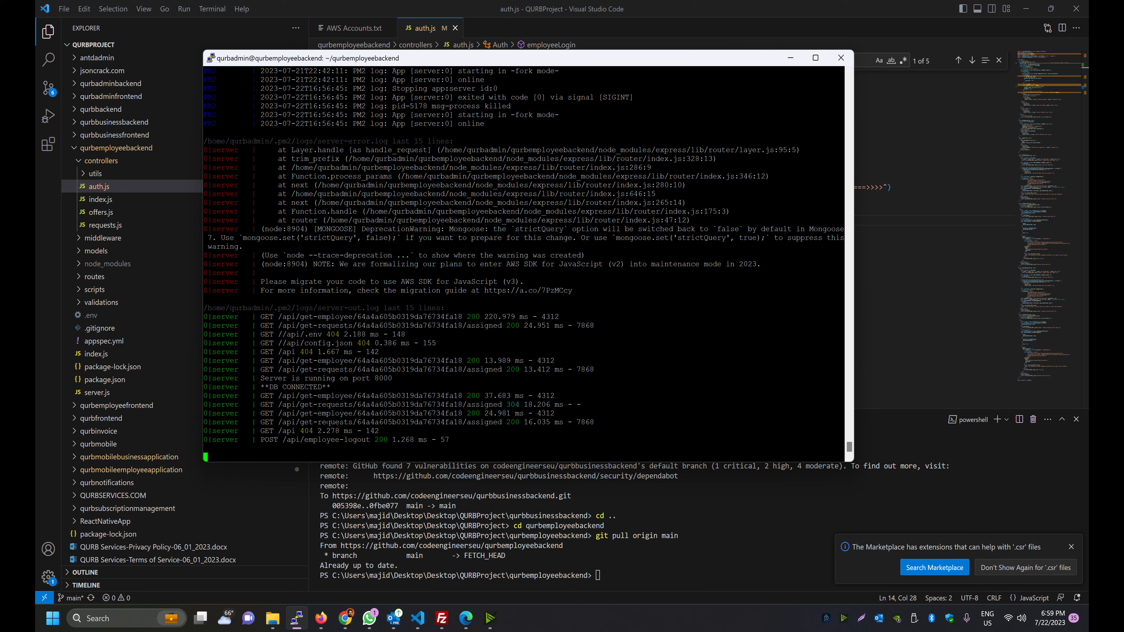
pyautogui.moveTo(374, 439); pyautogui.dragTo(278, 440)
pyautogui.hotkey('alt', 'Tab')
pyautogui.hotkey('alt', 'Tab')
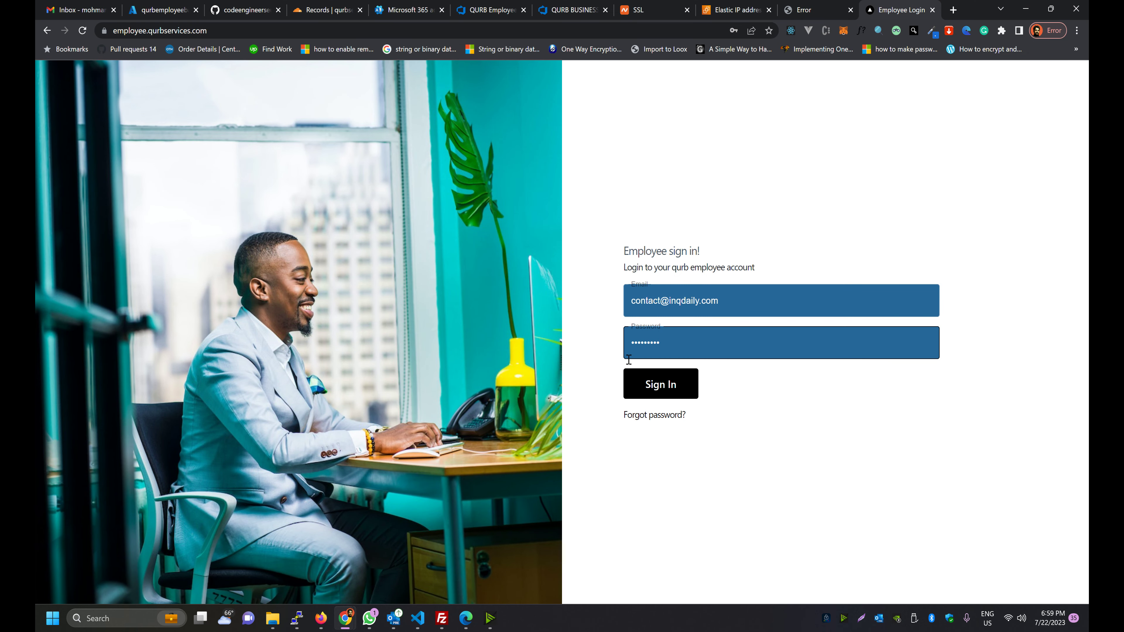
# Sign in to the employee dashboard and confirm the employeeLogin request in the PM2 logs
pyautogui.click(626, 389)
pyautogui.hotkey('alt', 'Tab')
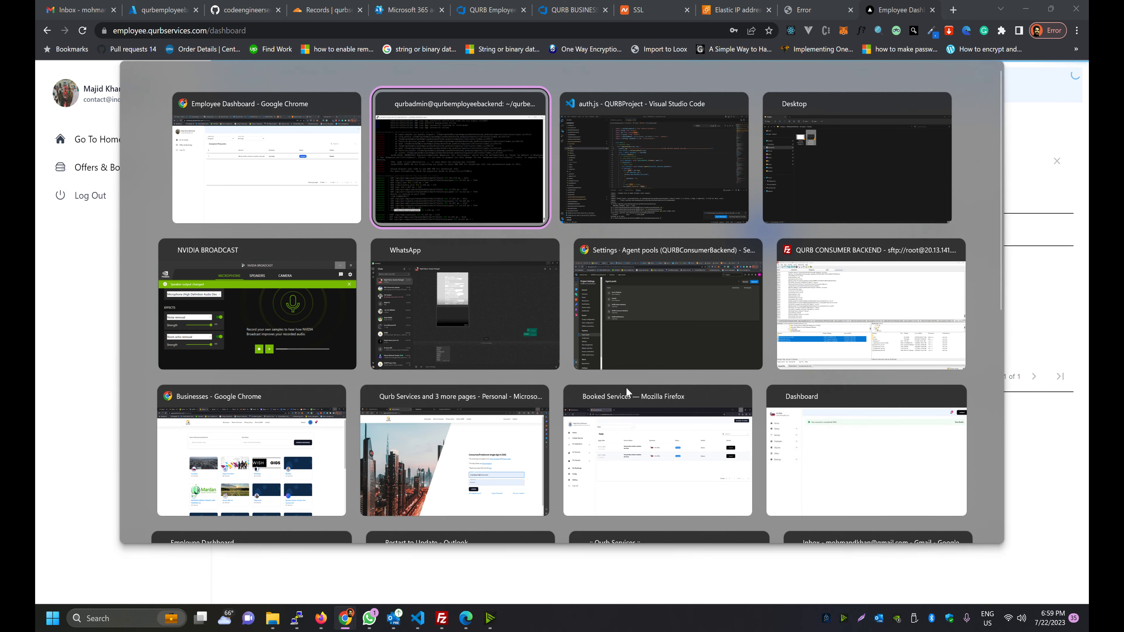
pyautogui.moveTo(291, 431); pyautogui.dragTo(357, 430)
pyautogui.moveTo(575, 448); pyautogui.dragTo(259, 431)
pyautogui.click(490, 439)
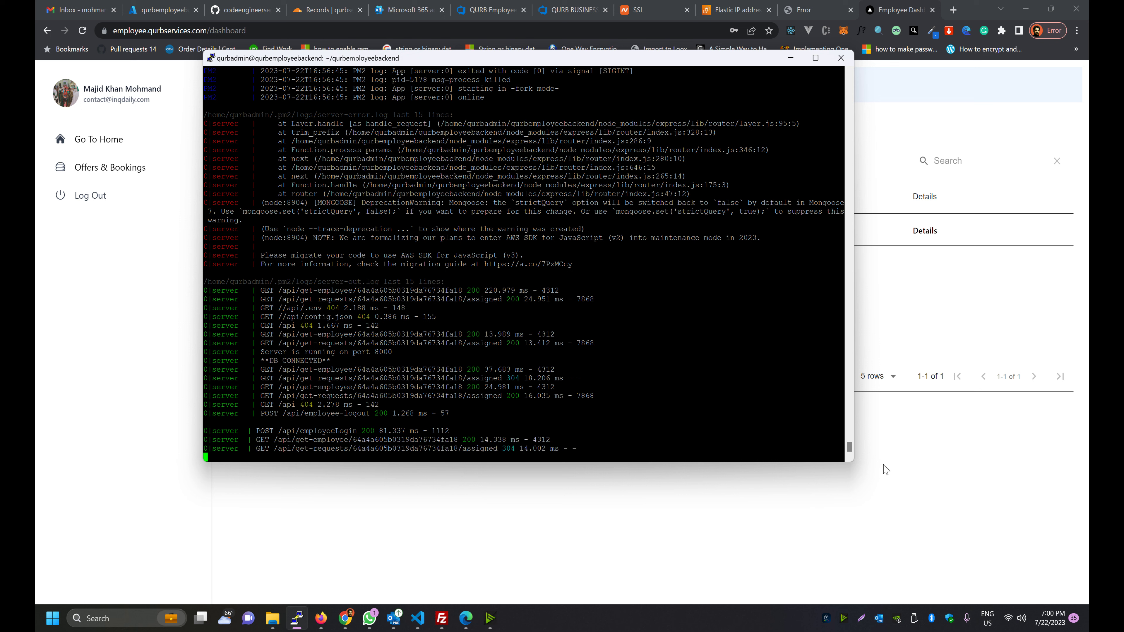
# Log out, confirm the logout request in PM2 logs, then select the test console.log line
pyautogui.click(62, 197)
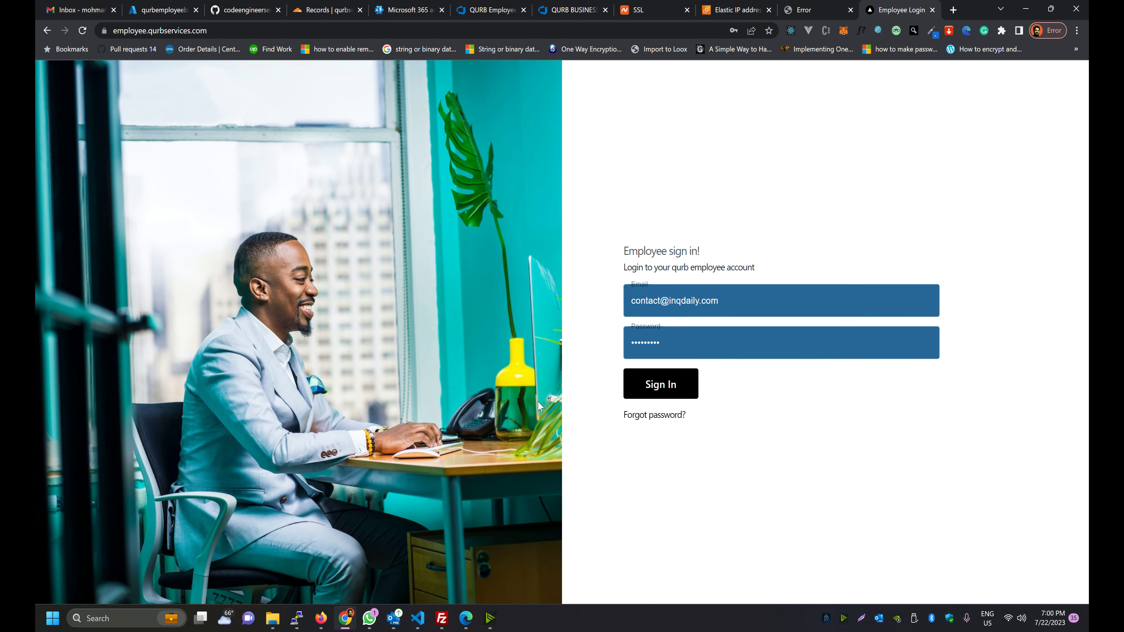
pyautogui.hotkey('alt', 'Tab')
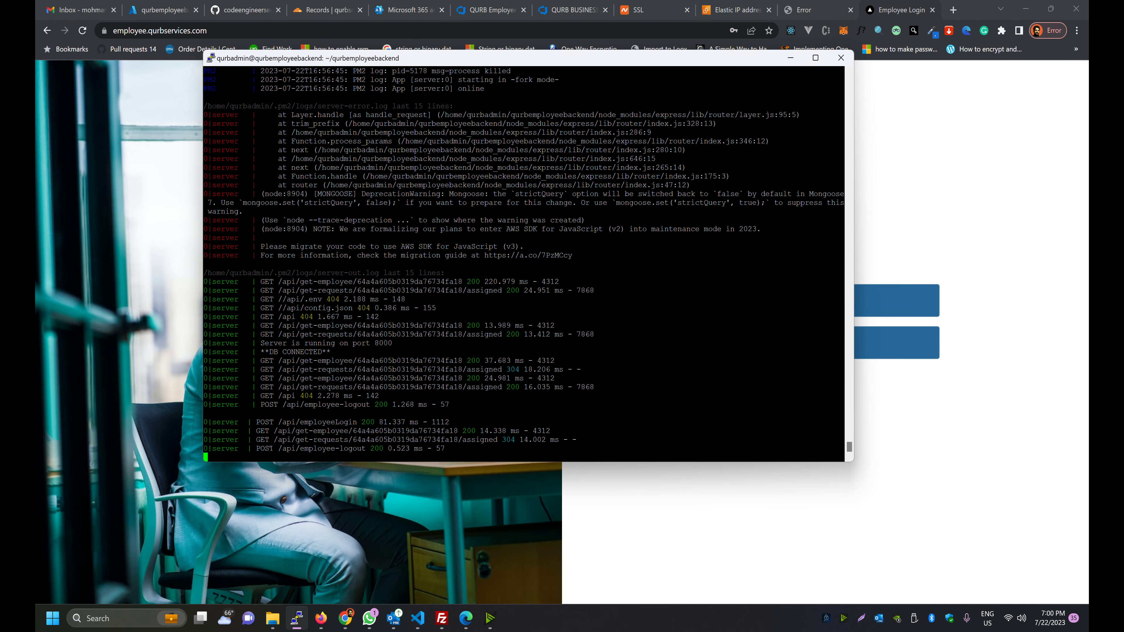
pyautogui.moveTo(367, 448); pyautogui.dragTo(270, 453)
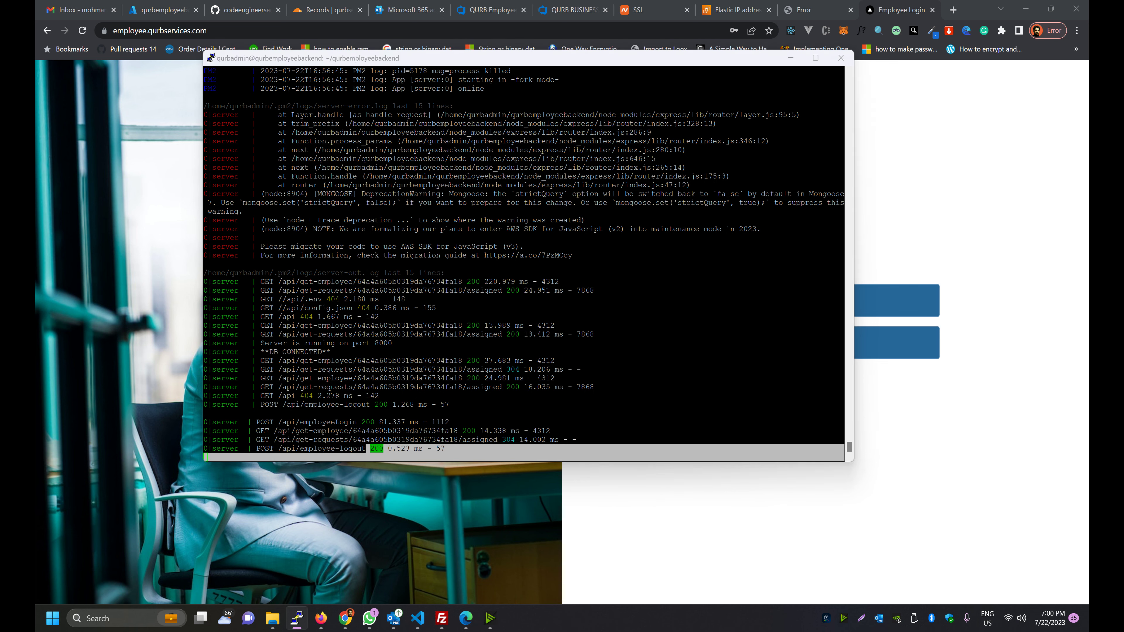
pyautogui.hotkey('alt', 'Tab')
pyautogui.hotkey('alt', 'Tab')
pyautogui.moveTo(892, 188); pyautogui.dragTo(328, 189)
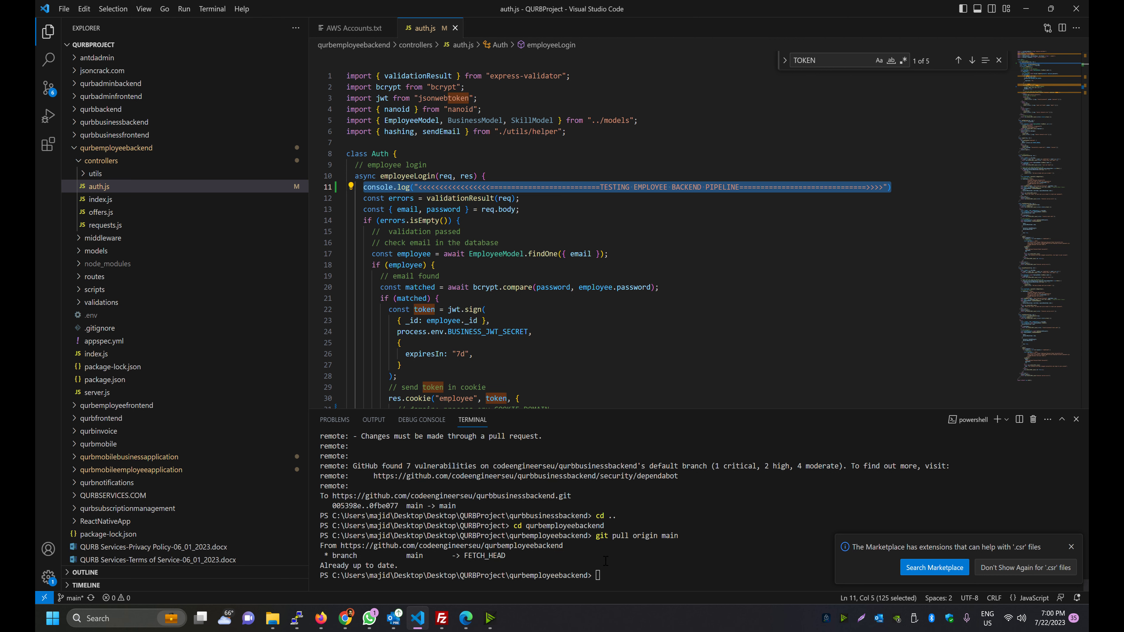
# Go to the Azure DevOps Pipelines list and bring up the ⋮ actions menu on the QURBEmployeeBackend row
pyautogui.click(569, 571)
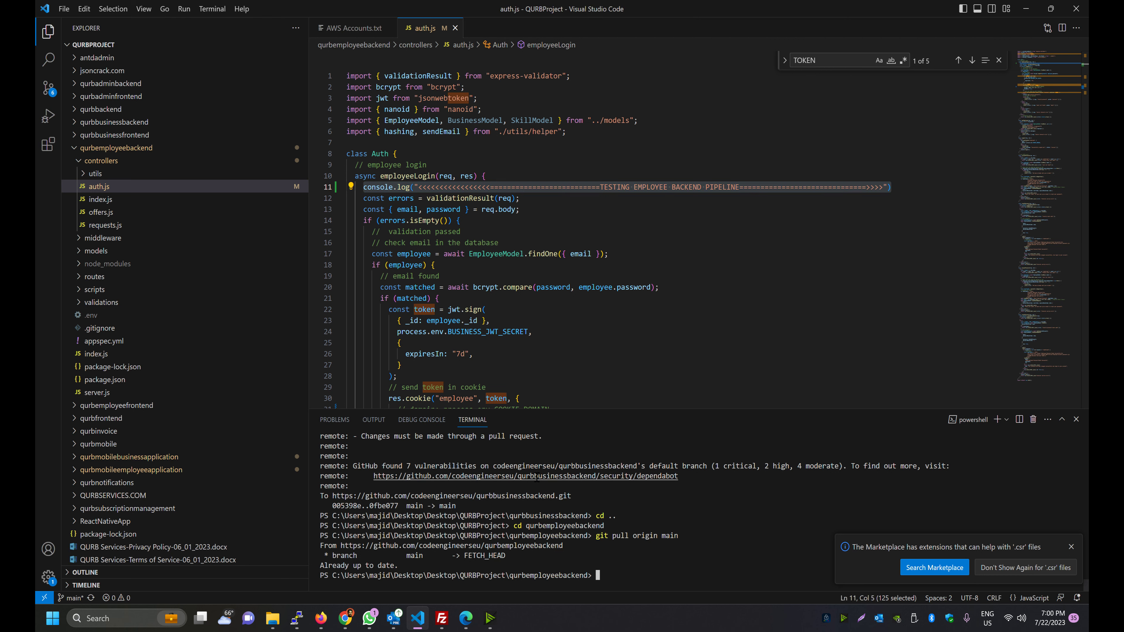
pyautogui.hotkey('alt', 'Tab')
pyautogui.hotkey('alt', 'Tab')
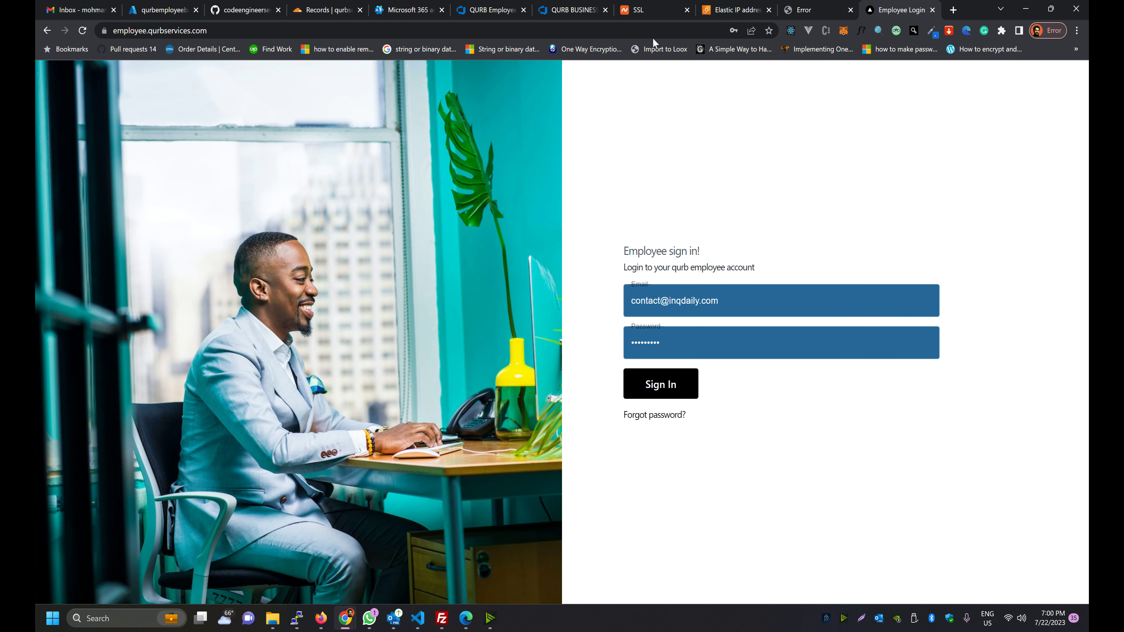
pyautogui.click(551, 9)
pyautogui.click(487, 6)
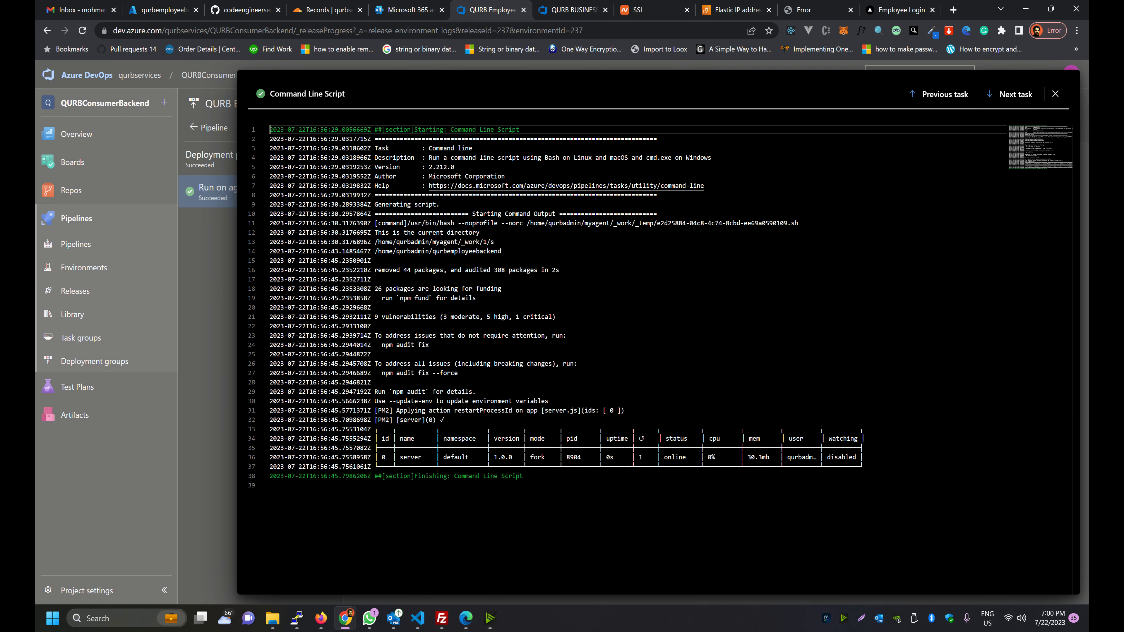
pyautogui.click(162, 235)
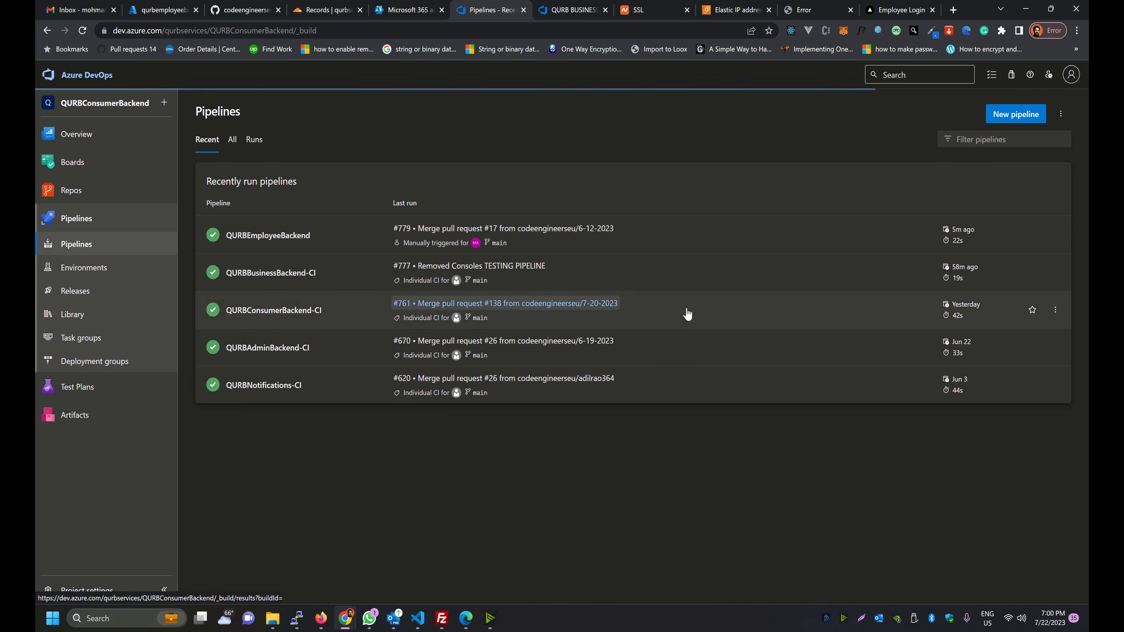
pyautogui.click(1055, 235)
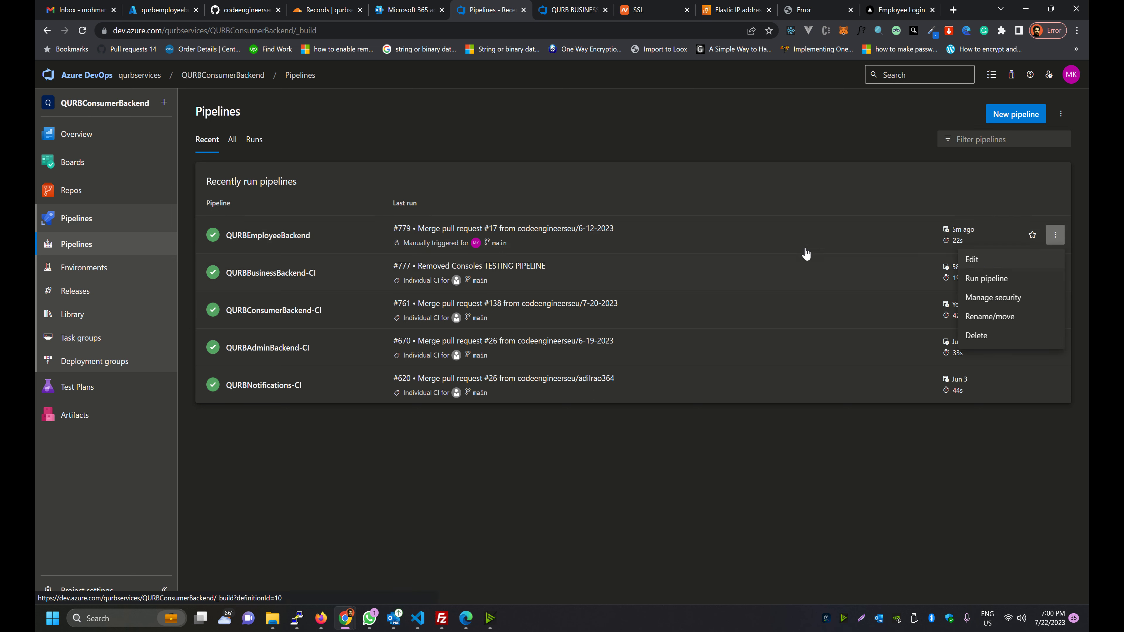
# Open the QURBEmployeeBackend pipeline in edit mode
pyautogui.click(940, 260)
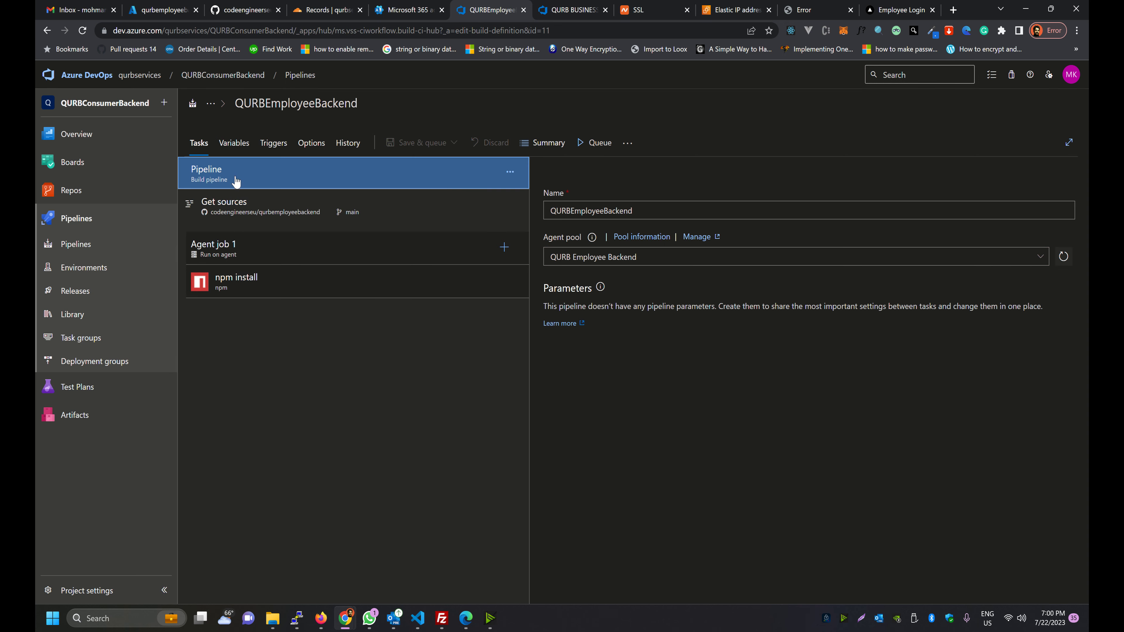
pyautogui.click(46, 241)
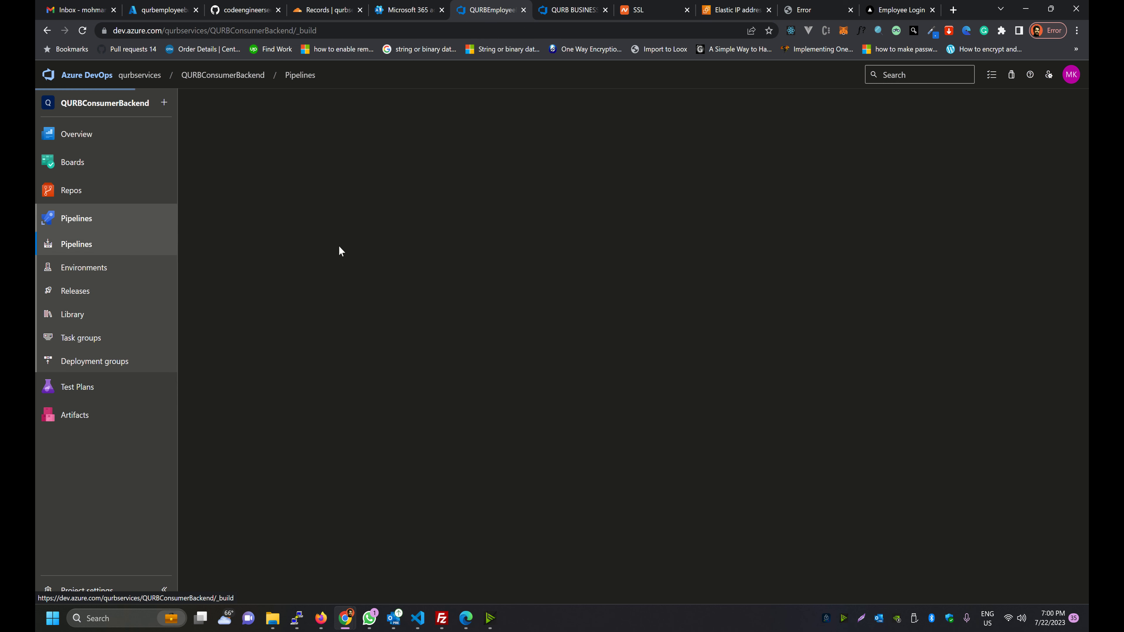
pyautogui.click(1055, 235)
pyautogui.click(958, 261)
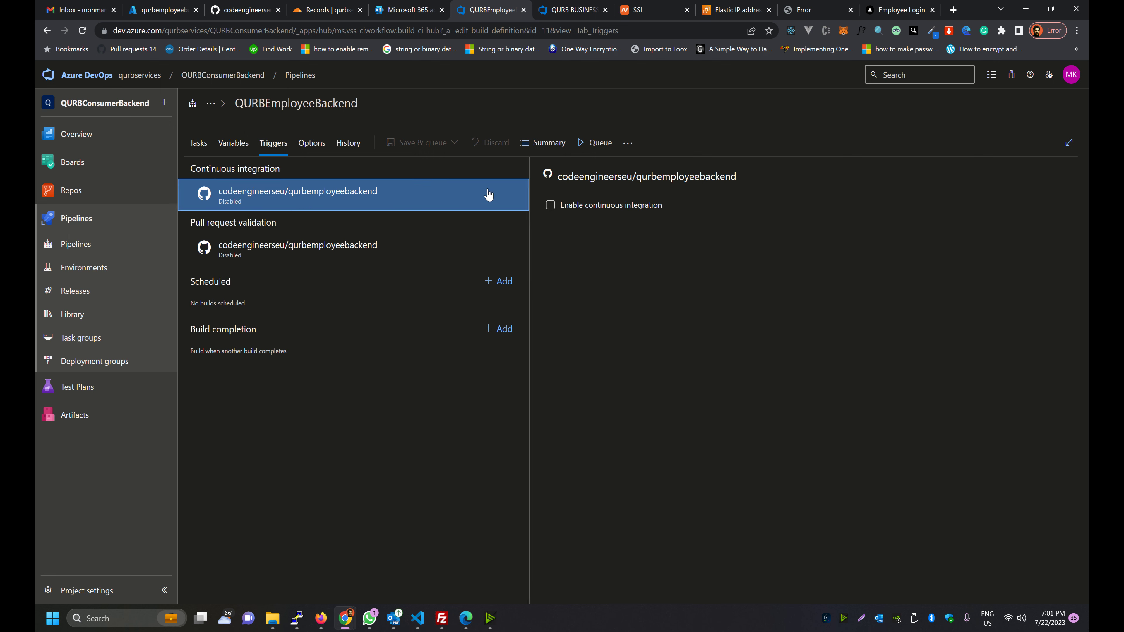
# Enable the continuous integration and pull request validation triggers, then save the pipeline without queuing
pyautogui.click(550, 205)
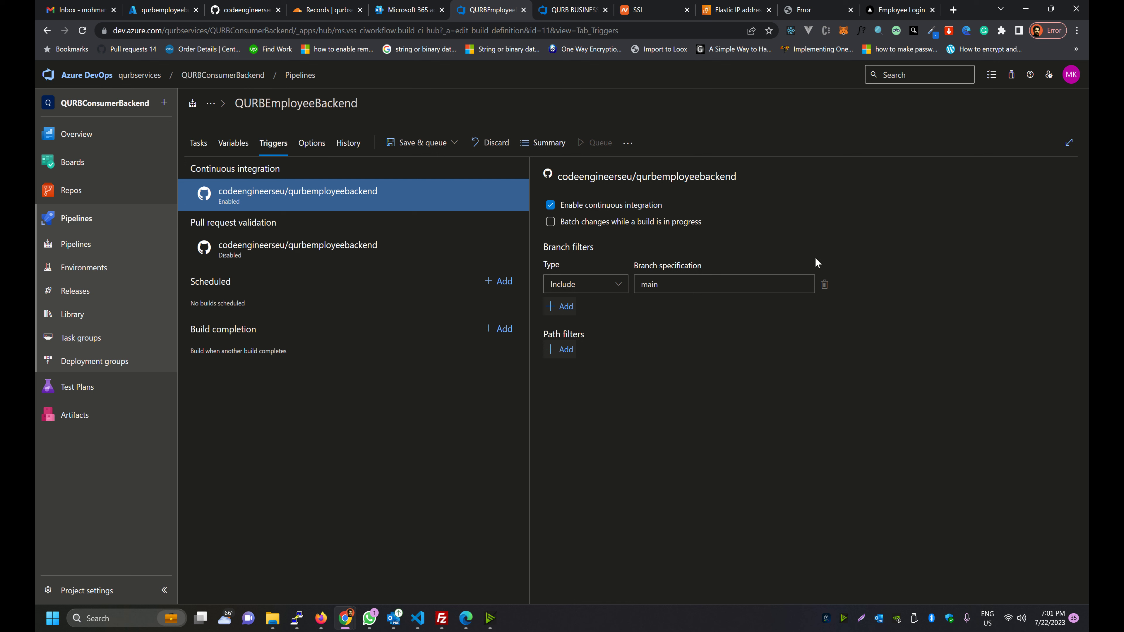
pyautogui.click(241, 247)
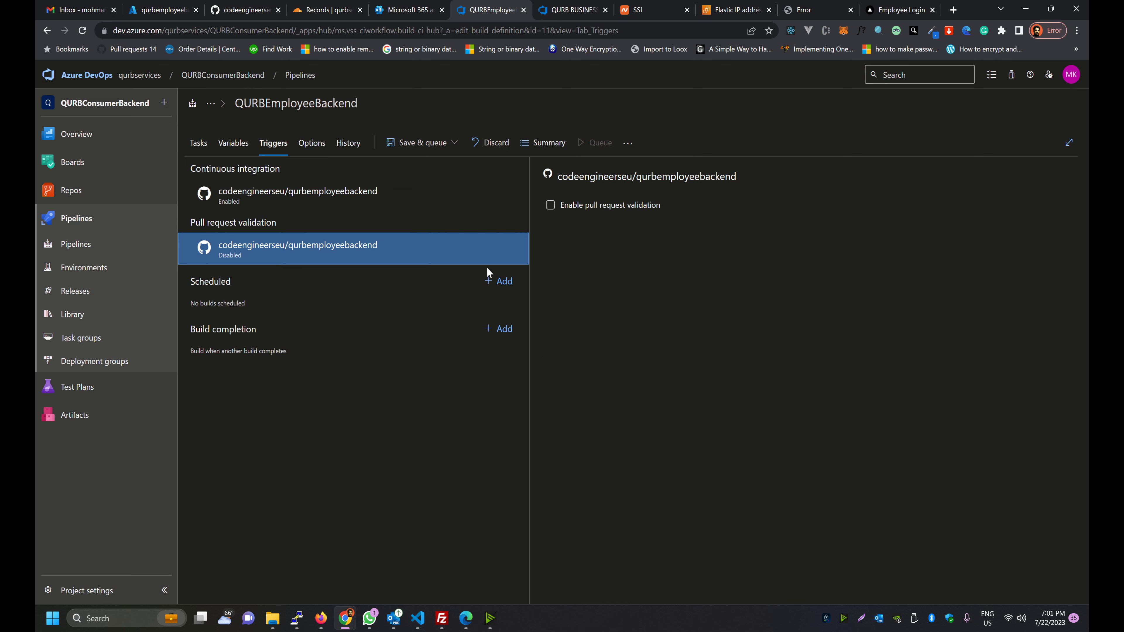
pyautogui.click(551, 204)
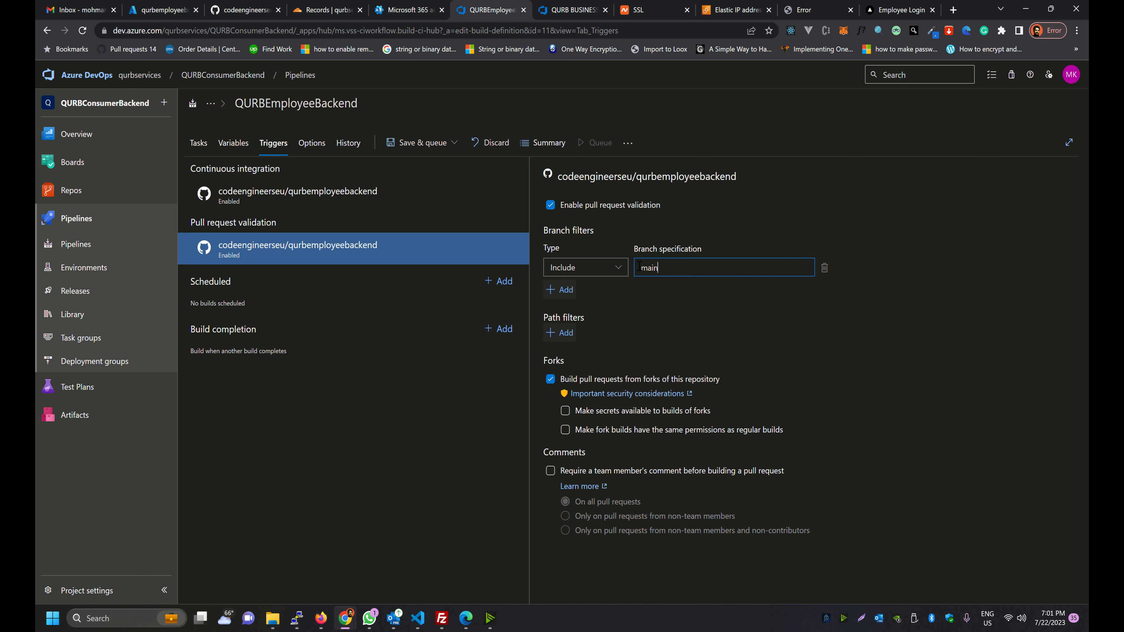
pyautogui.click(282, 200)
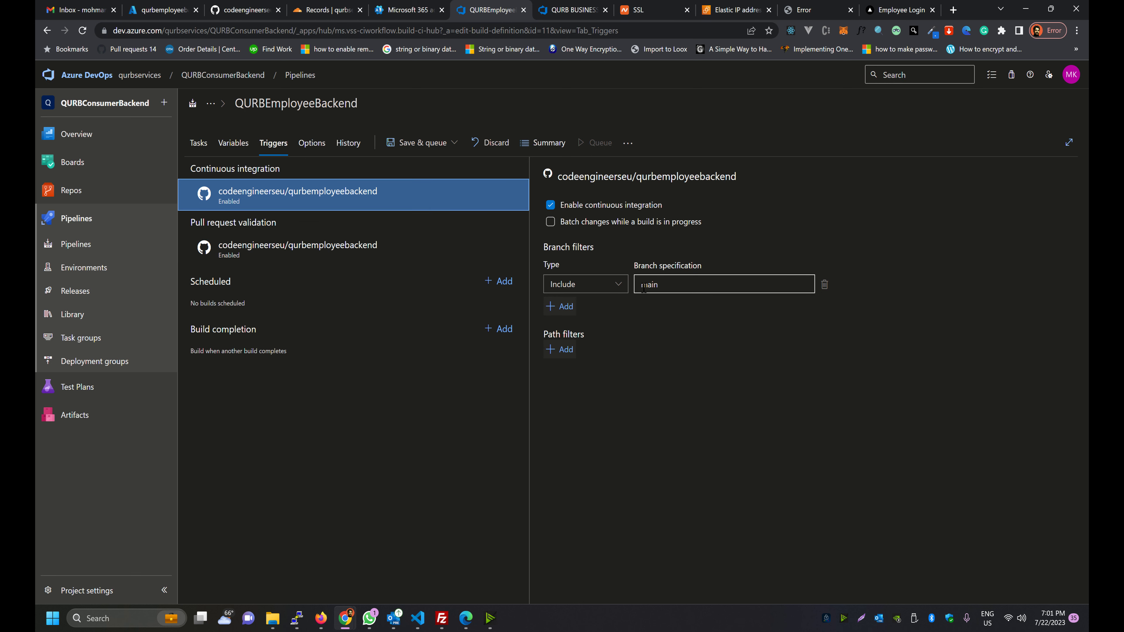
pyautogui.click(397, 146)
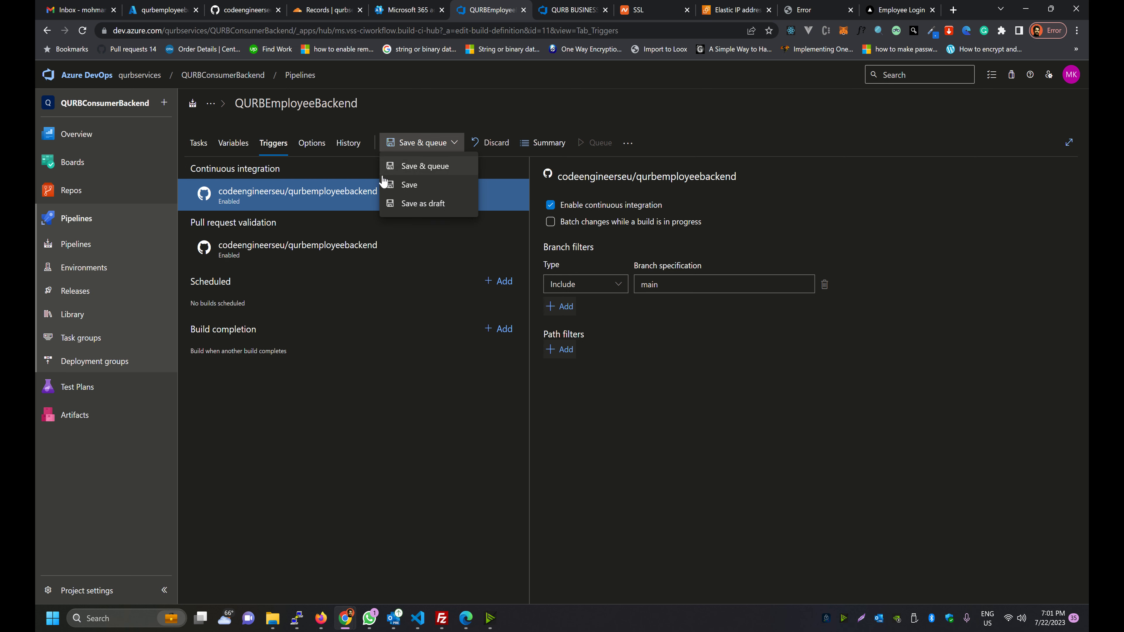
pyautogui.click(381, 189)
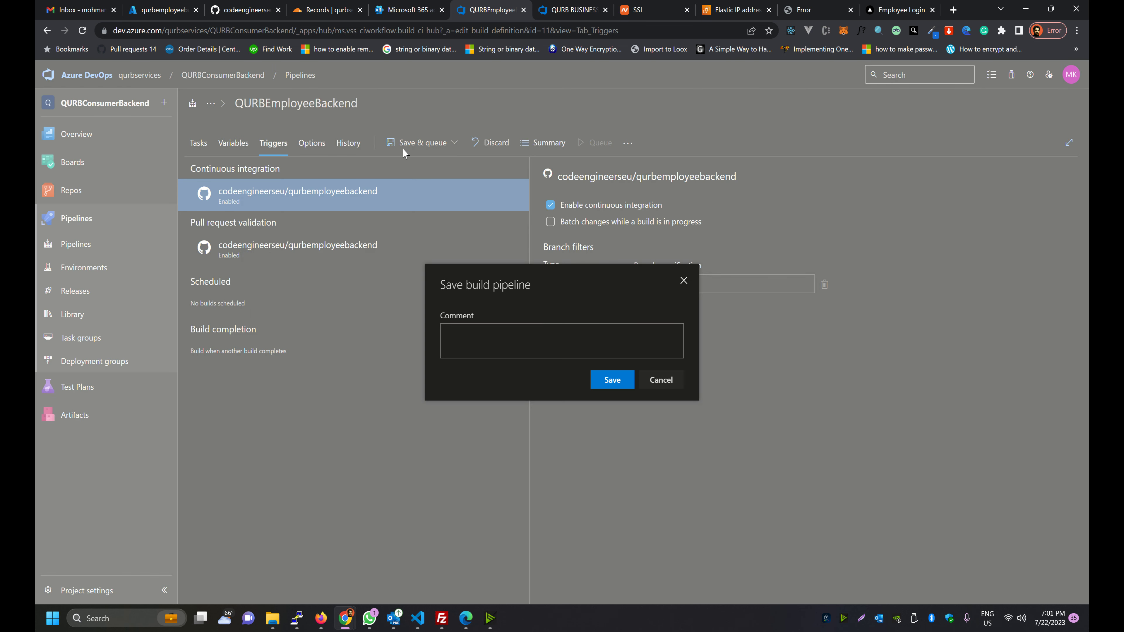
pyautogui.click(609, 380)
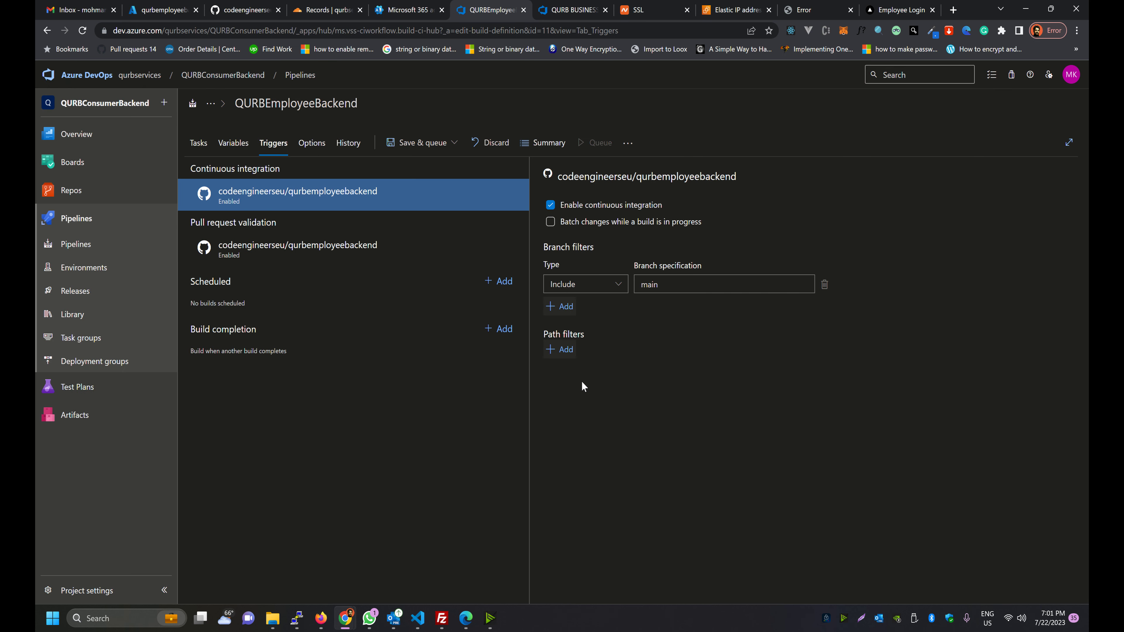
pyautogui.click(55, 244)
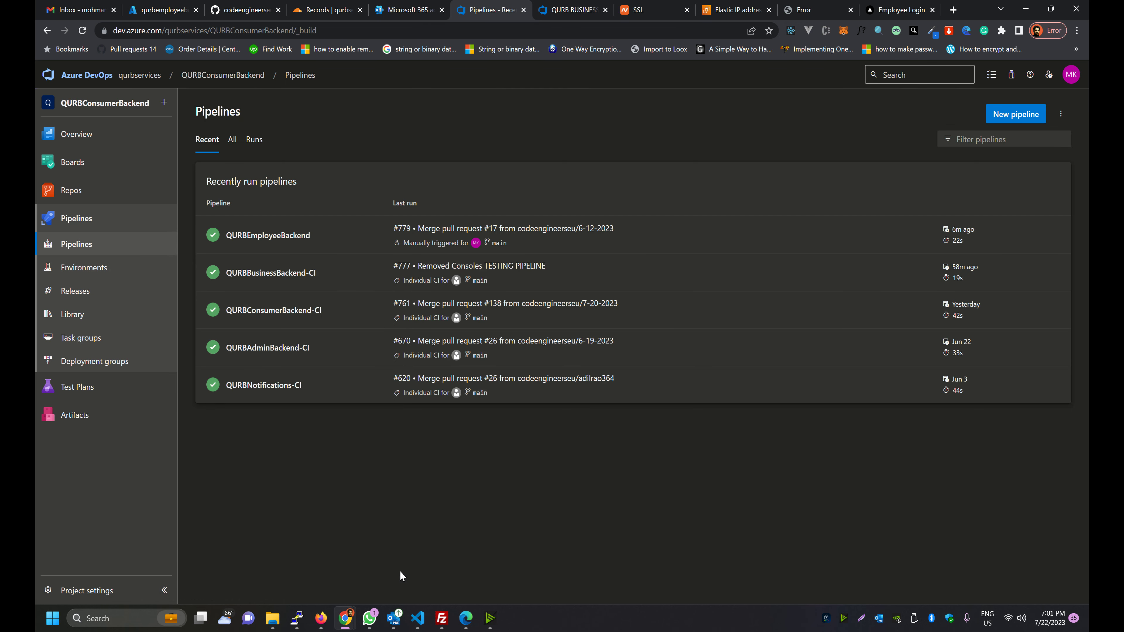
pyautogui.click(418, 617)
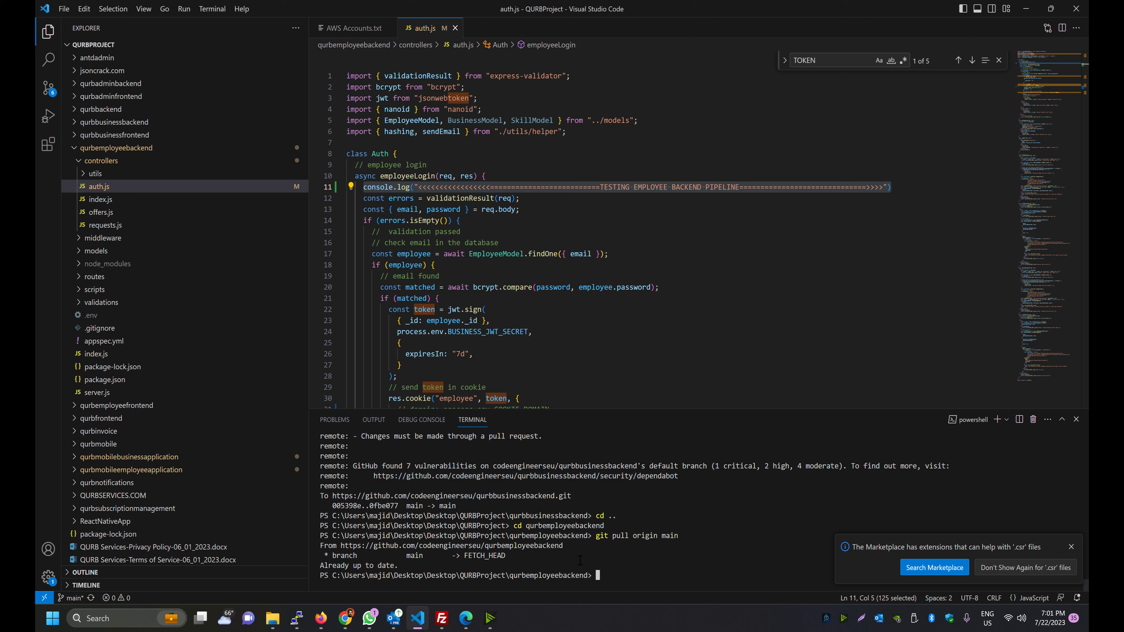
# Stage and commit the auth.js change as 'TESTING EMPLOYEE BACKEND PIPELINE'
pyautogui.write('git status')
pyautogui.press('Return')
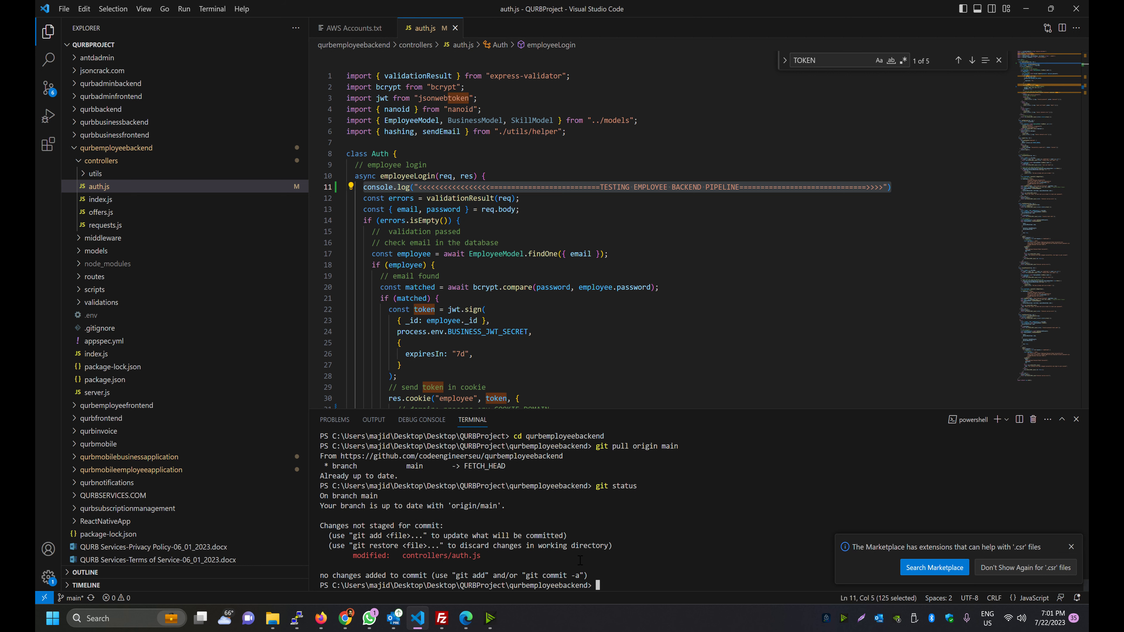
pyautogui.write('git add .')
pyautogui.press('Return')
pyautogui.write('git ')
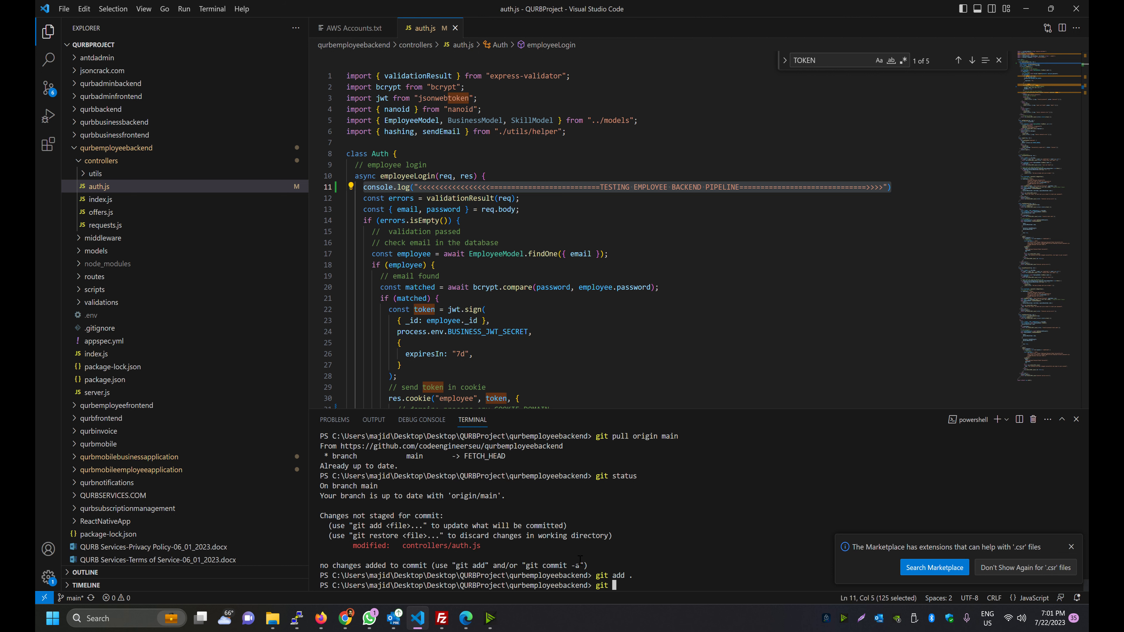
pyautogui.write('commit -m "')
pyautogui.write('TE')
pyautogui.write('STING ')
pyautogui.write('EMPLOYEE BACKEND ')
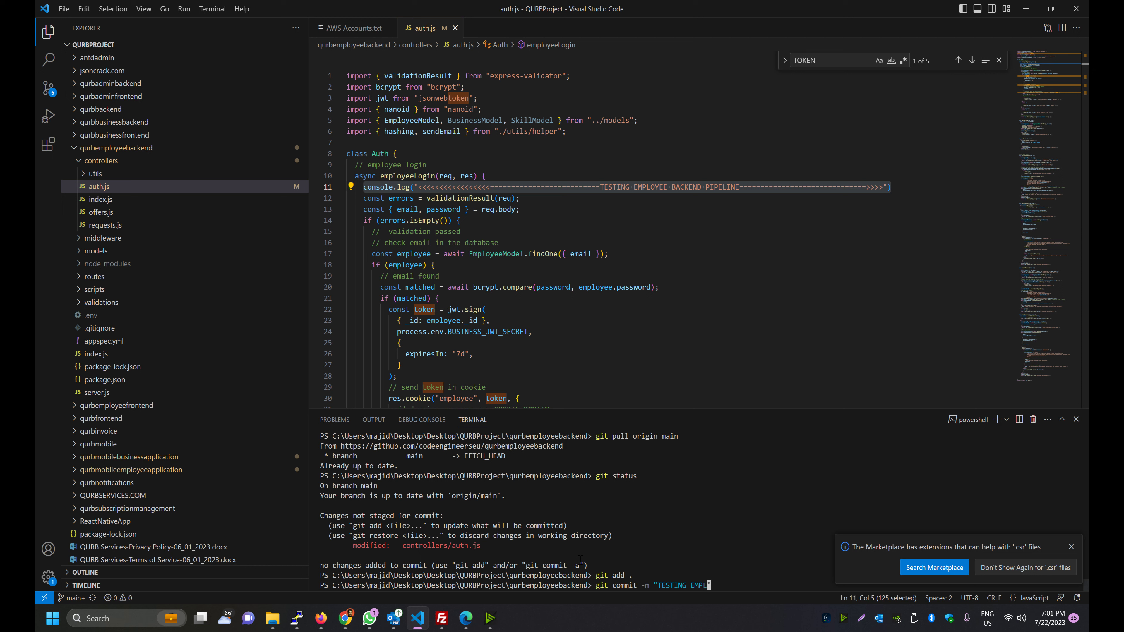
pyautogui.write('PIPELINE')
pyautogui.write('"')
pyautogui.press('Return')
# Check git status and push the commit to origin
pyautogui.write('gi')
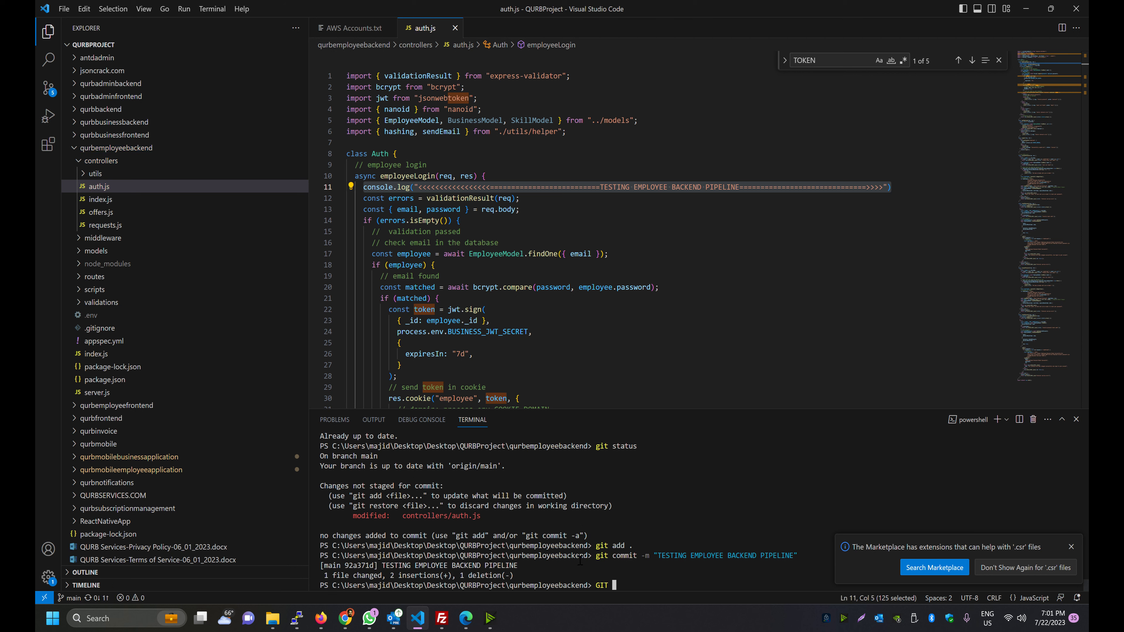
pyautogui.write('t status')
pyautogui.press('Return')
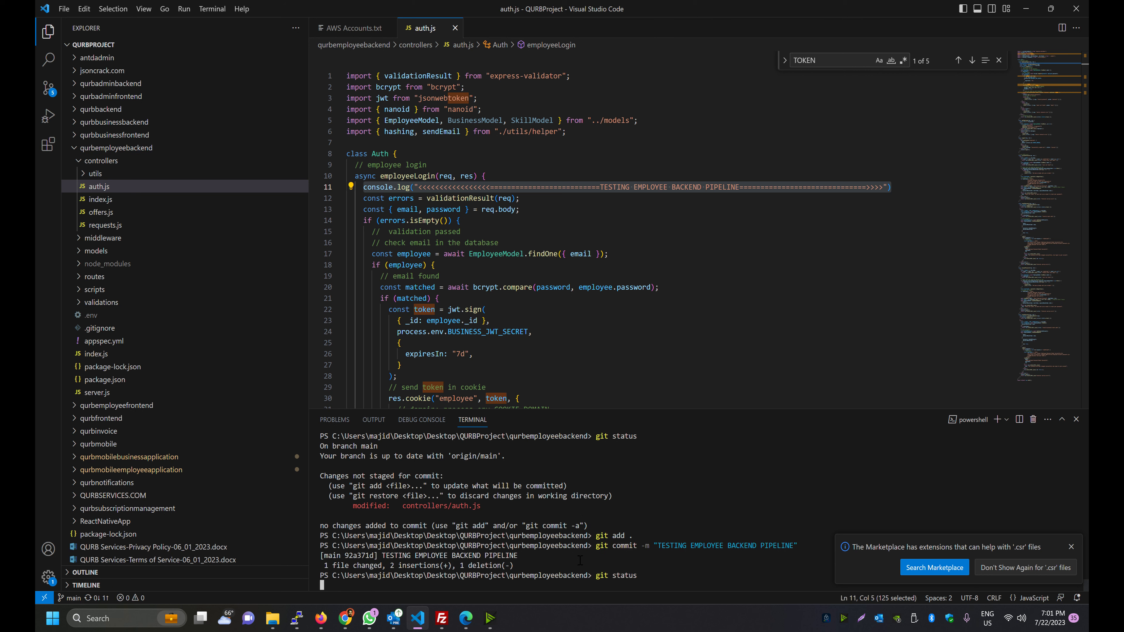
pyautogui.write('git push')
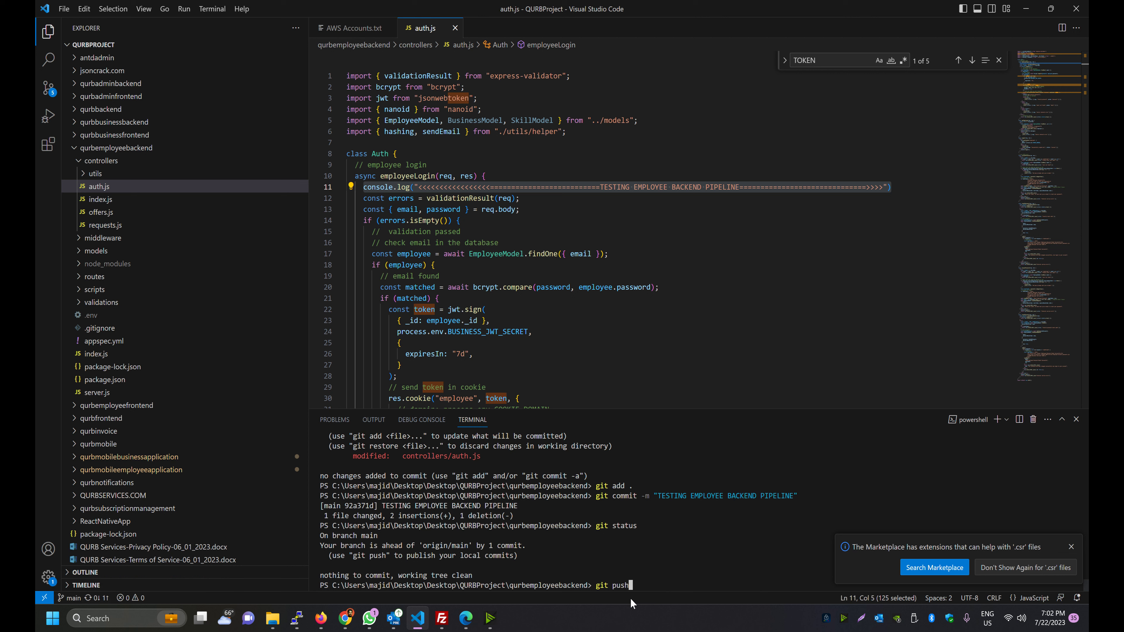
pyautogui.press('Return')
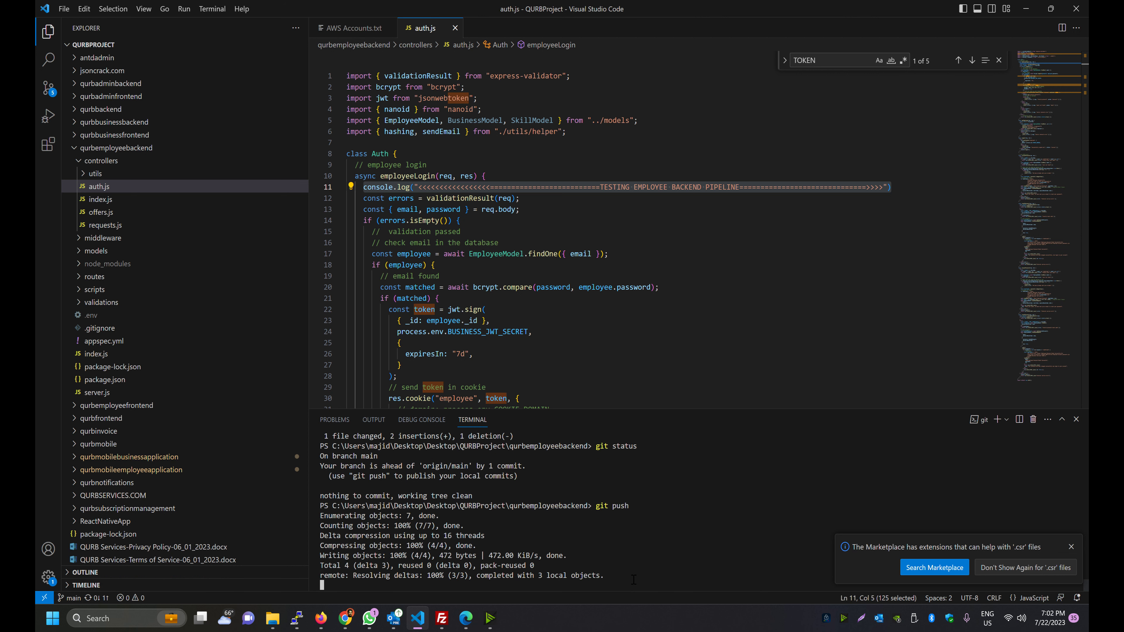
pyautogui.hotkey('alt', 'Tab')
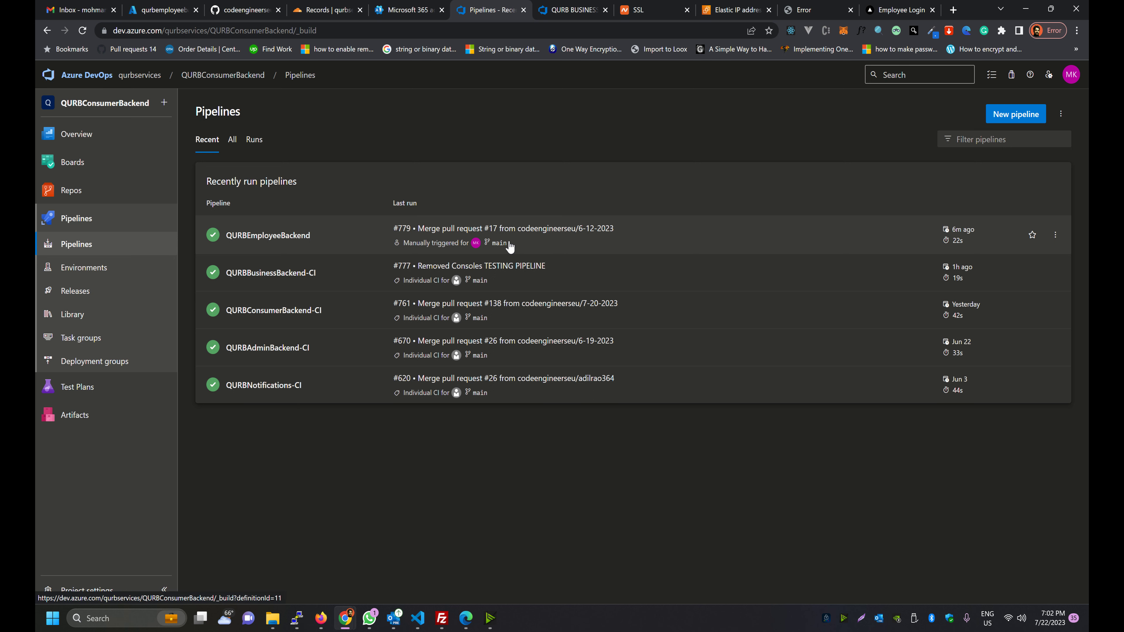
# Confirm run #780 'TESTING EMPLOYEE BACKEND PIPELINE' finished Agent job 1 successfully, then go to Releases
pyautogui.click(83, 31)
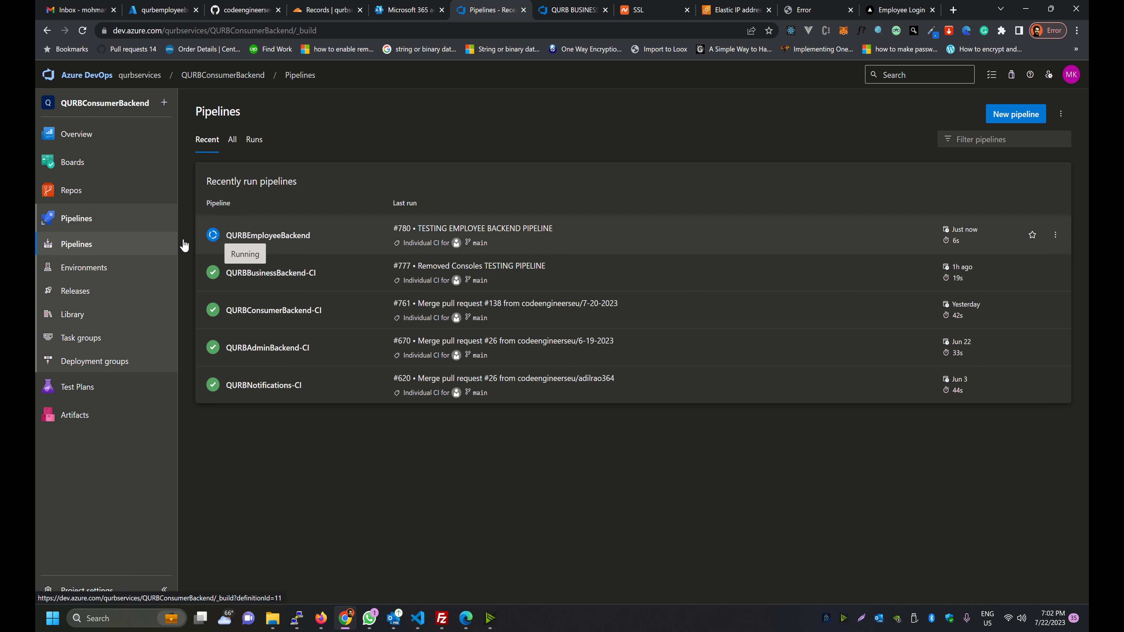
pyautogui.click(535, 246)
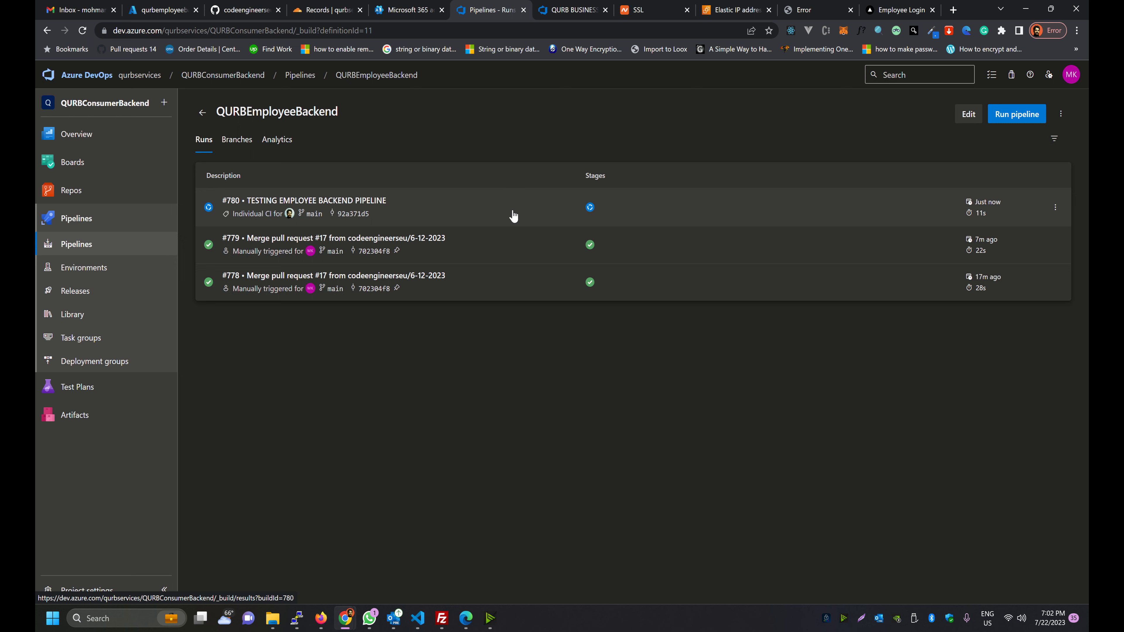
pyautogui.click(543, 215)
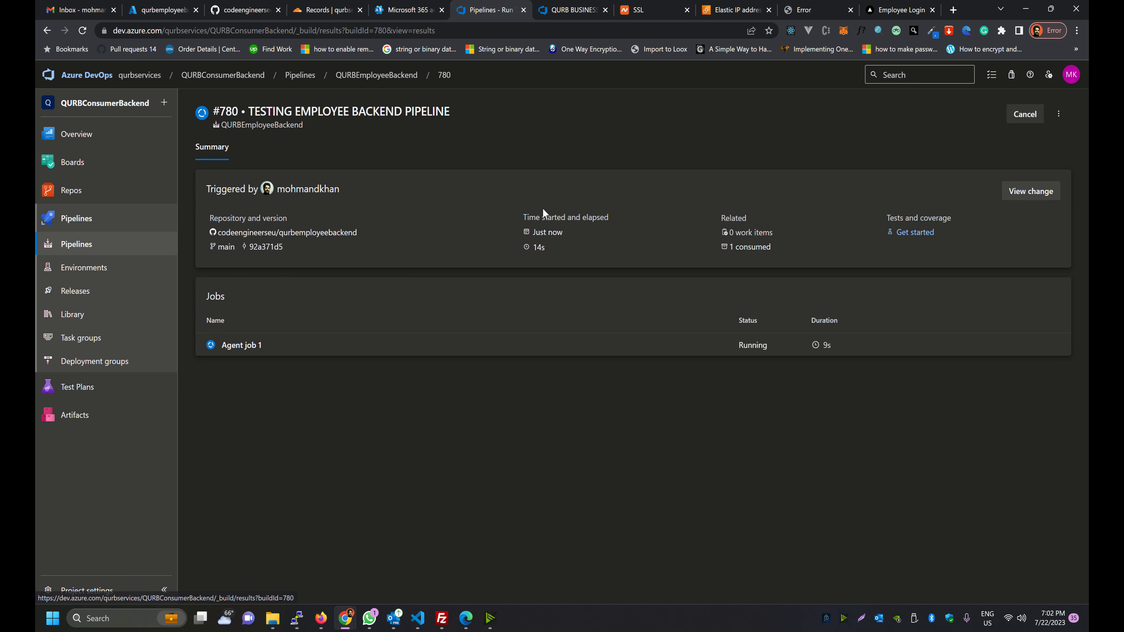
pyautogui.click(579, 352)
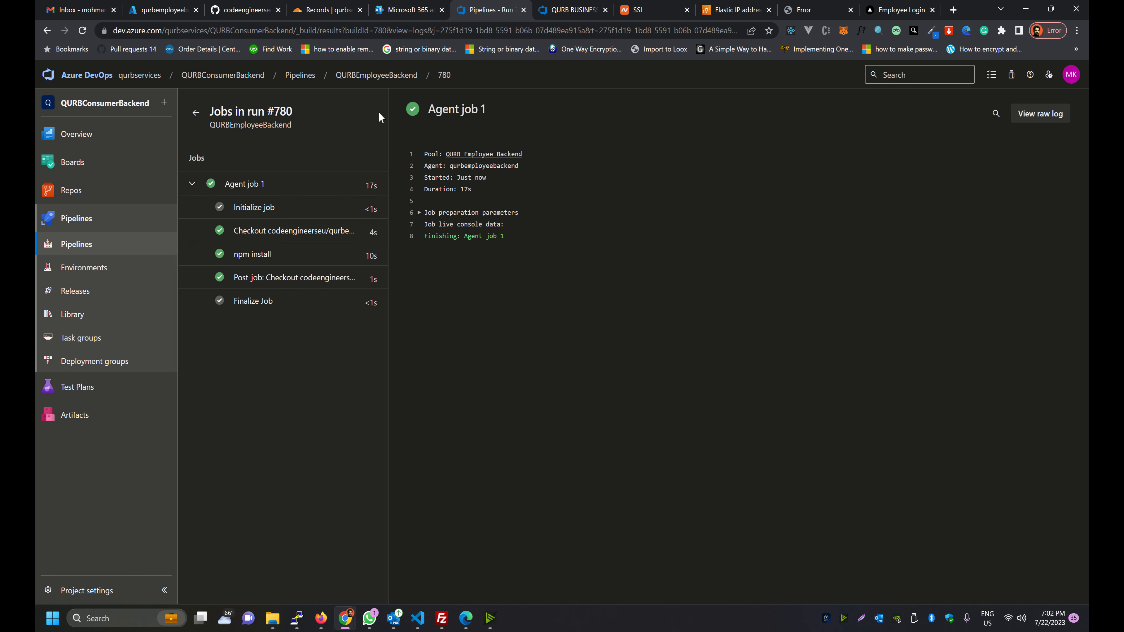
pyautogui.click(52, 292)
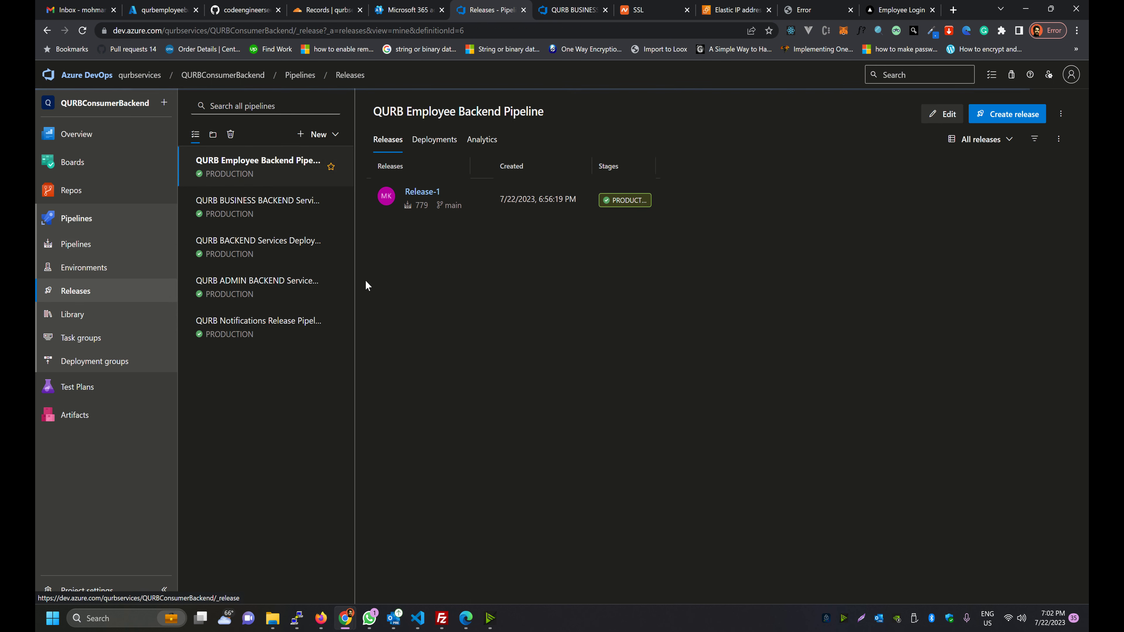
# Inspect Release-2's PRODUCTION Command Line Script log to confirm the server is online in PM2
pyautogui.click(82, 30)
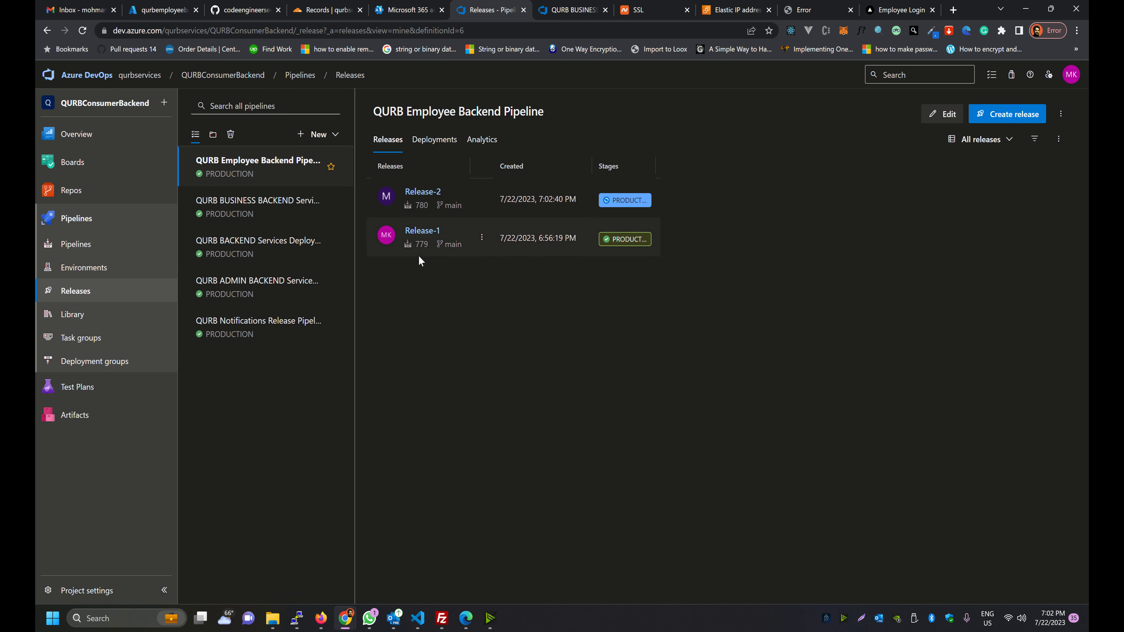
pyautogui.click(592, 201)
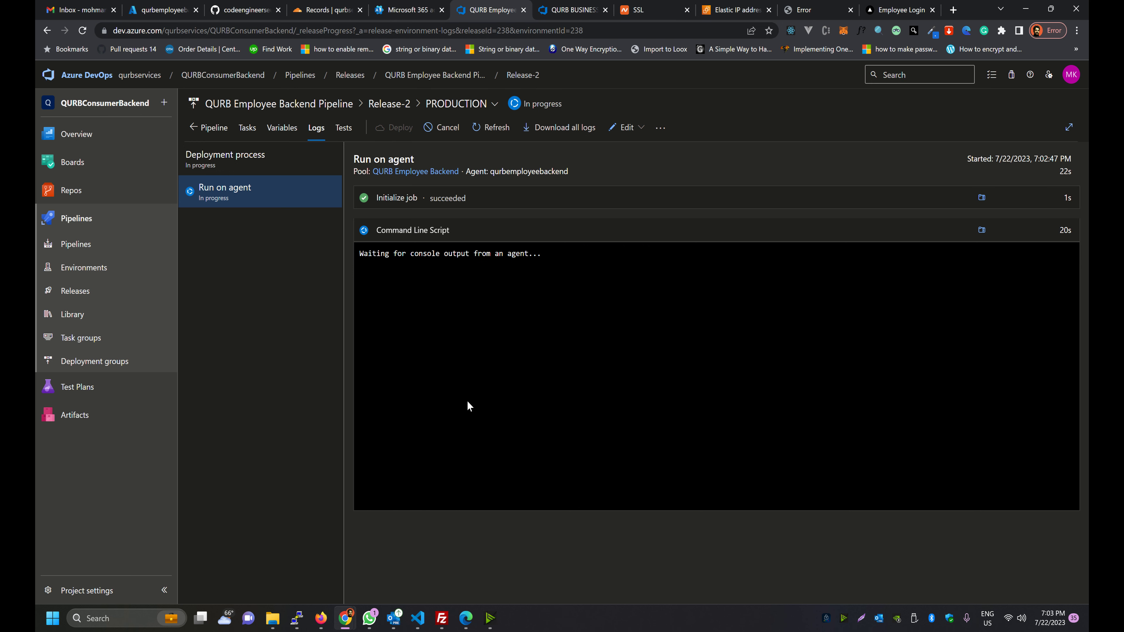
pyautogui.click(409, 231)
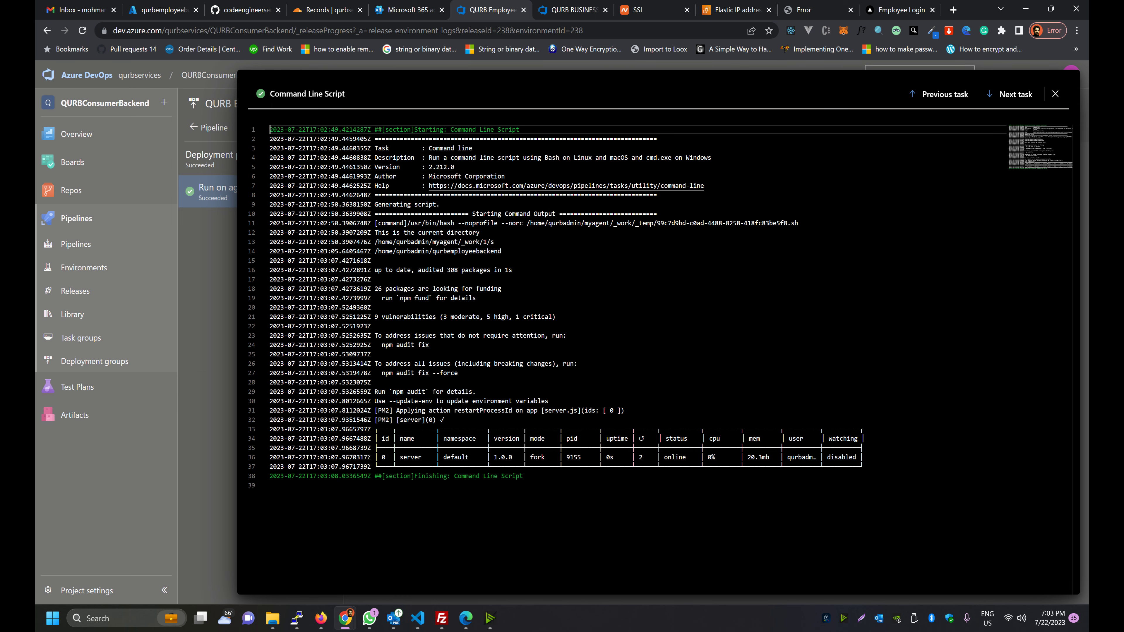
pyautogui.moveTo(393, 457); pyautogui.dragTo(472, 456)
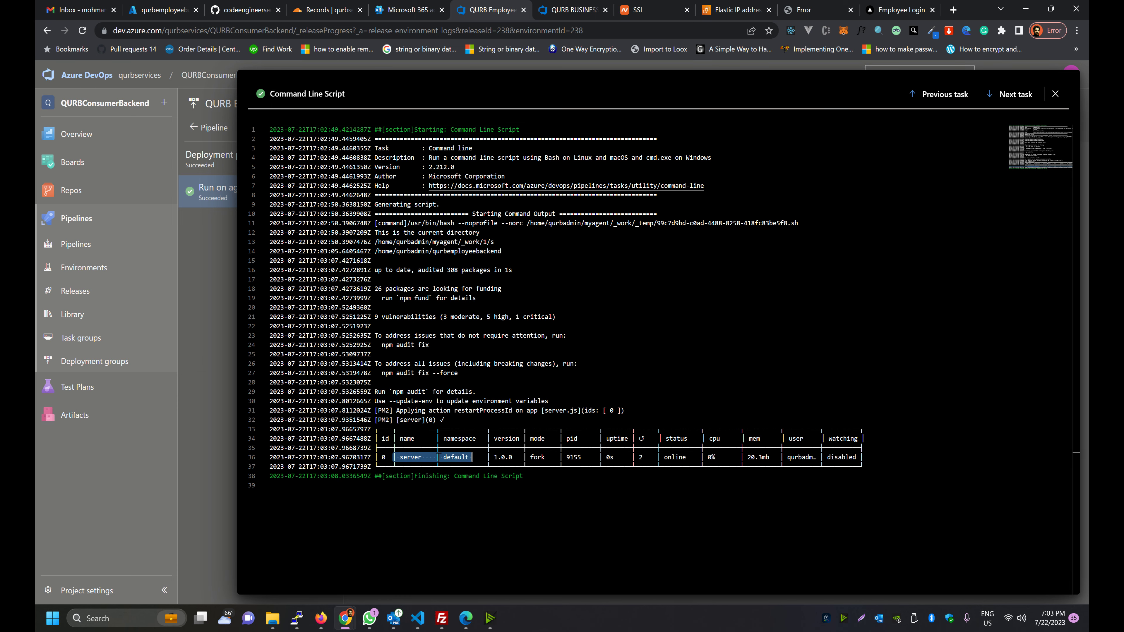
pyautogui.click(179, 304)
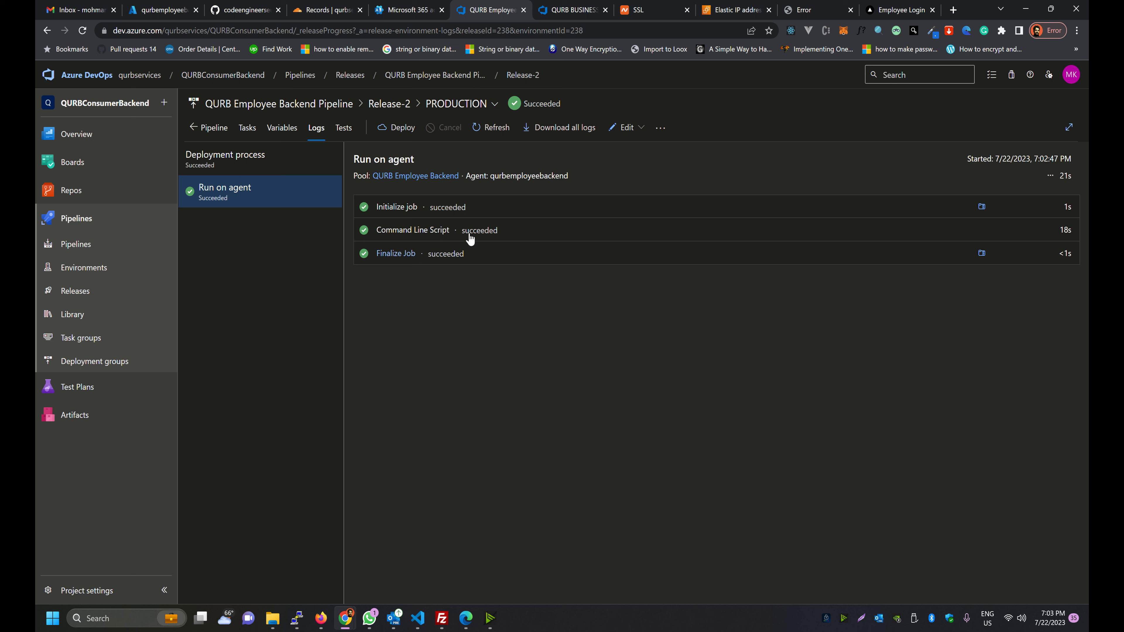
# Reload the employee login page and highlight the TESTING EMPLOYEE BACKEND PIPELINE message in auth.js
pyautogui.click(867, 10)
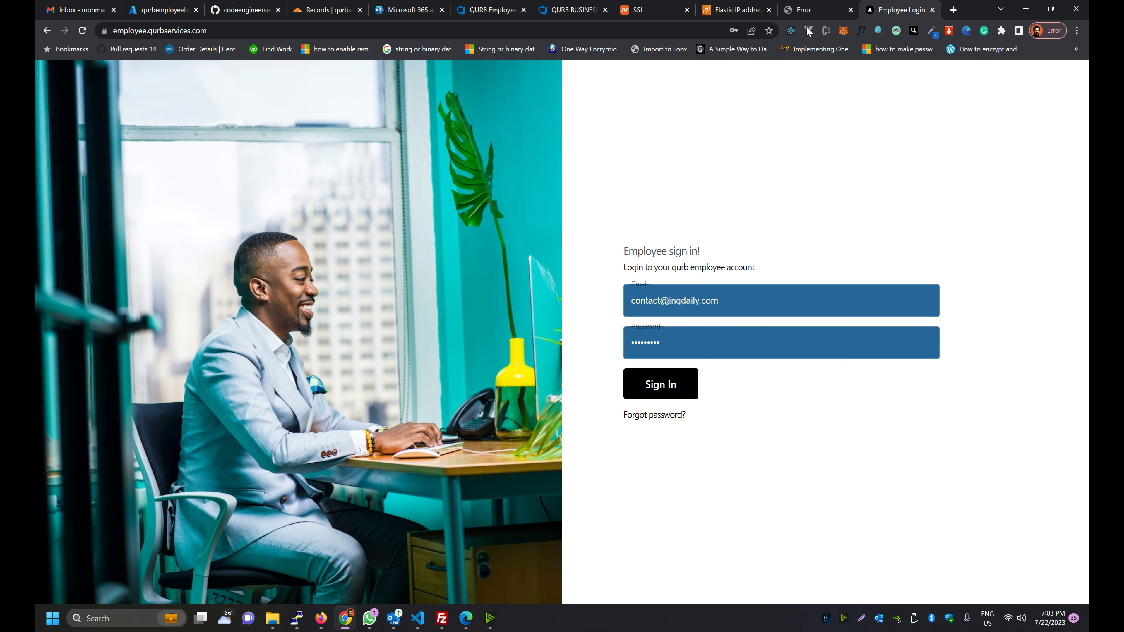
pyautogui.click(82, 30)
pyautogui.click(418, 618)
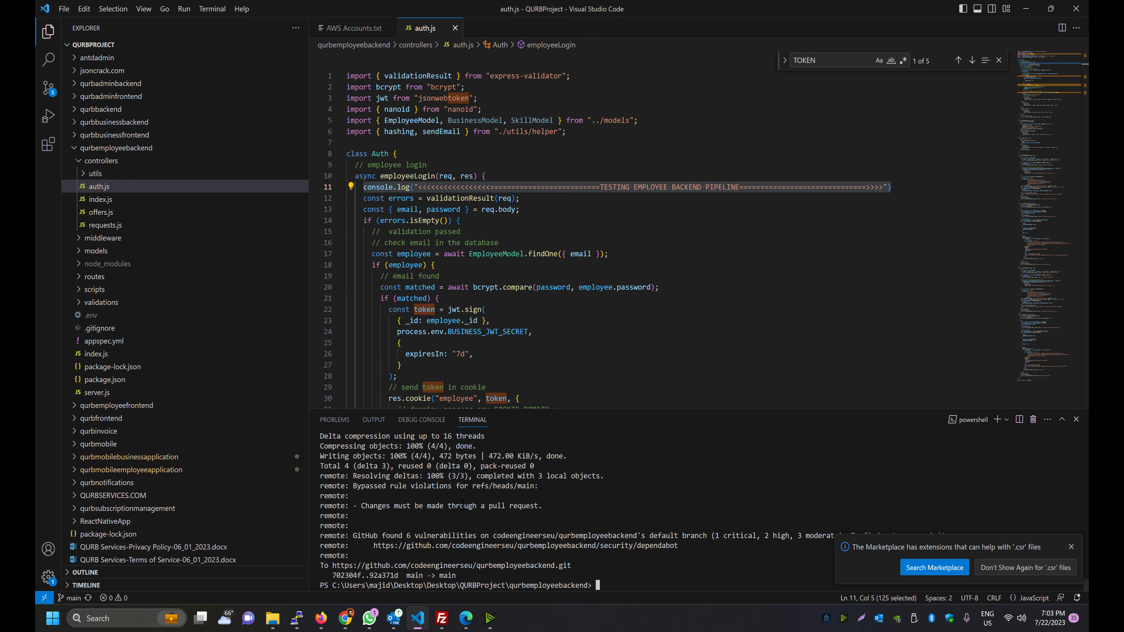
pyautogui.doubleClick(606, 187)
pyautogui.hotkey('shift', 'alt', 'Right')
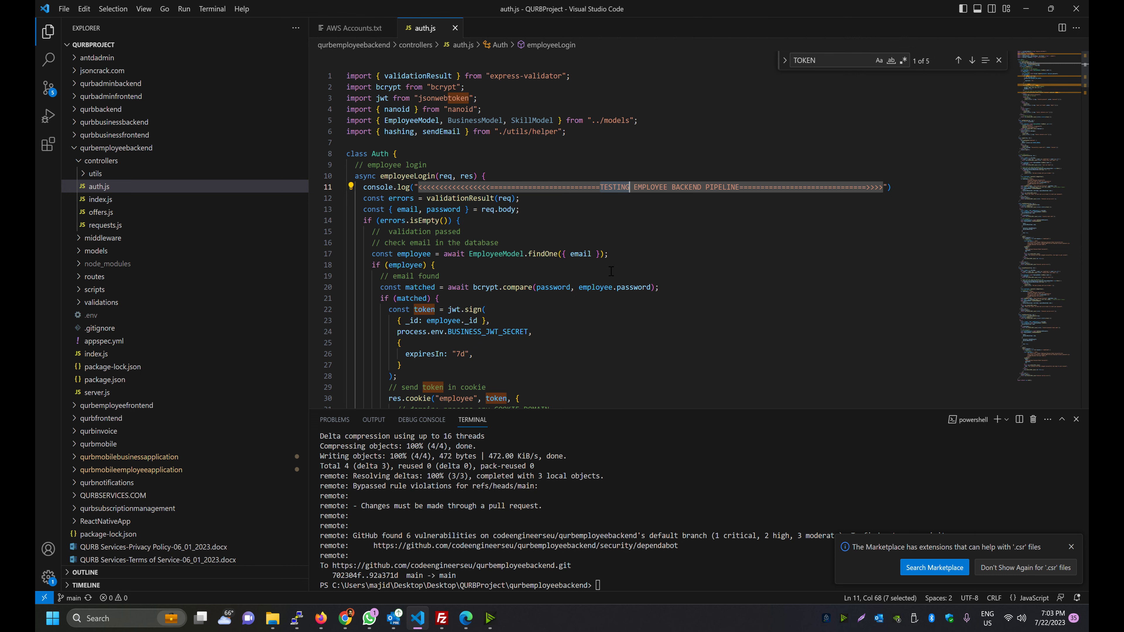
pyautogui.hotkey('alt', 'Tab')
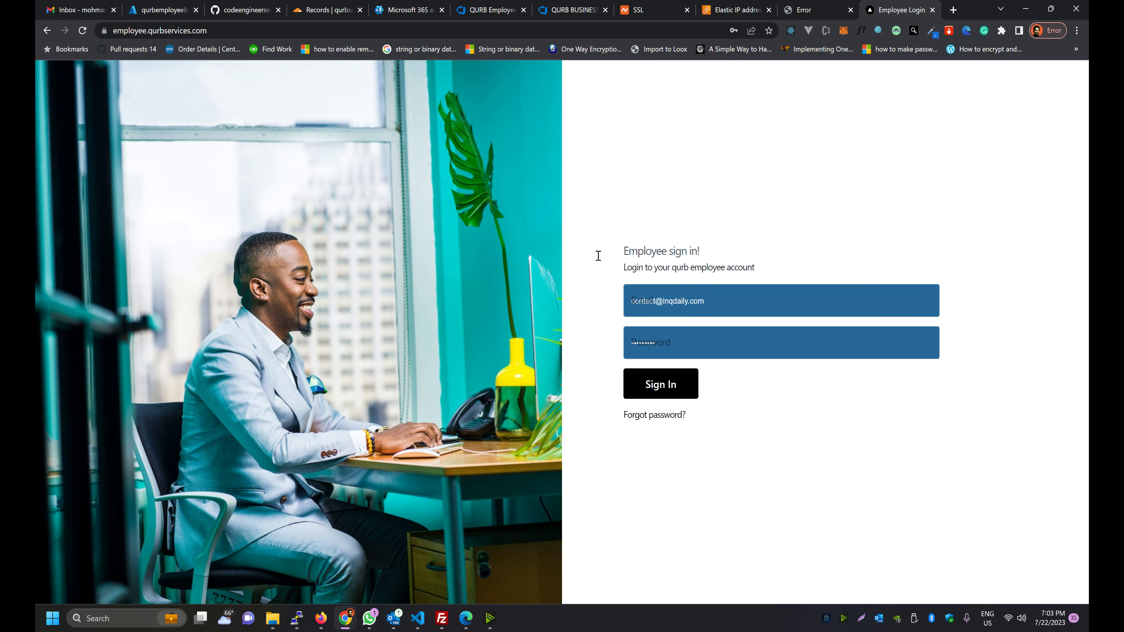
pyautogui.hotkey('alt', 'Tab')
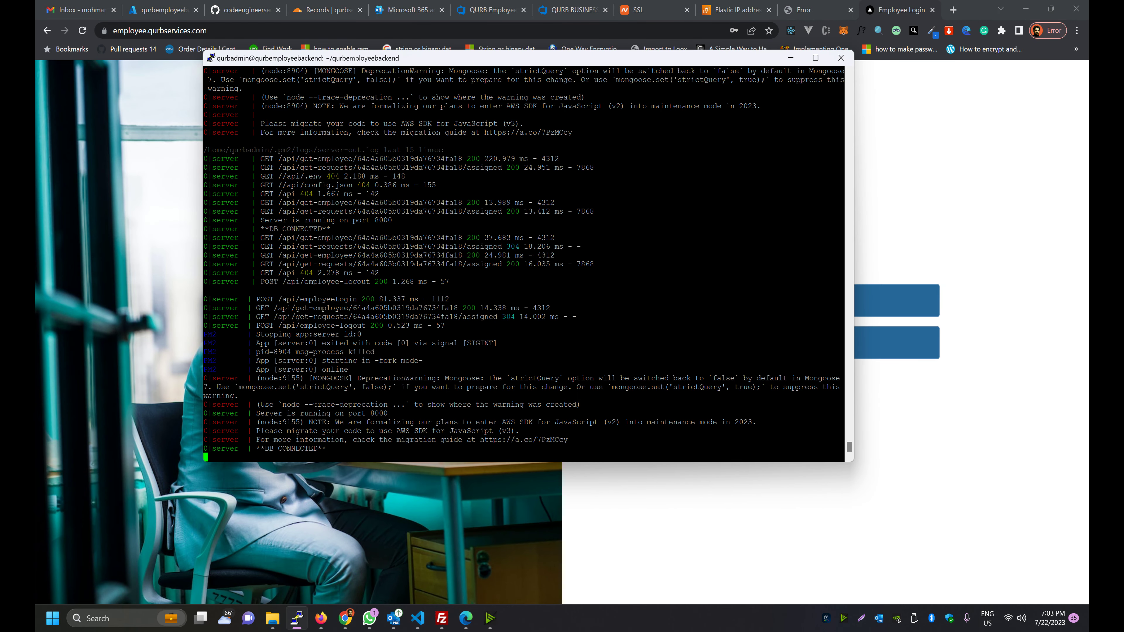
pyautogui.moveTo(692, 65); pyautogui.dragTo(591, 79)
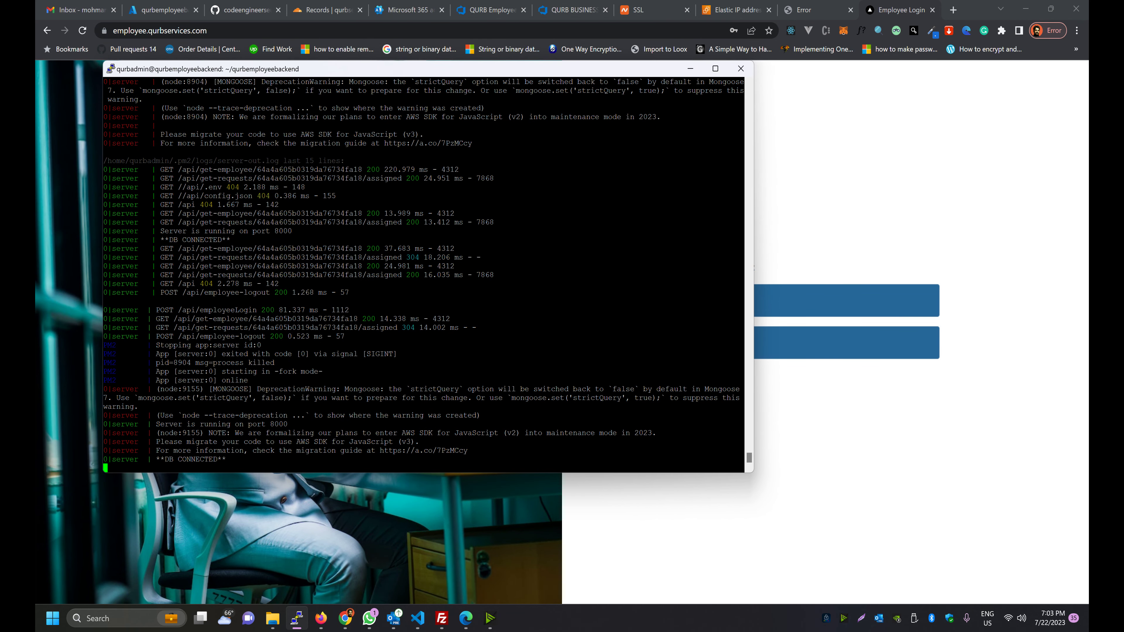
# Sign in as the employee and find the TESTING EMPLOYEE BACKEND PIPELINE line in the server log
pyautogui.click(815, 370)
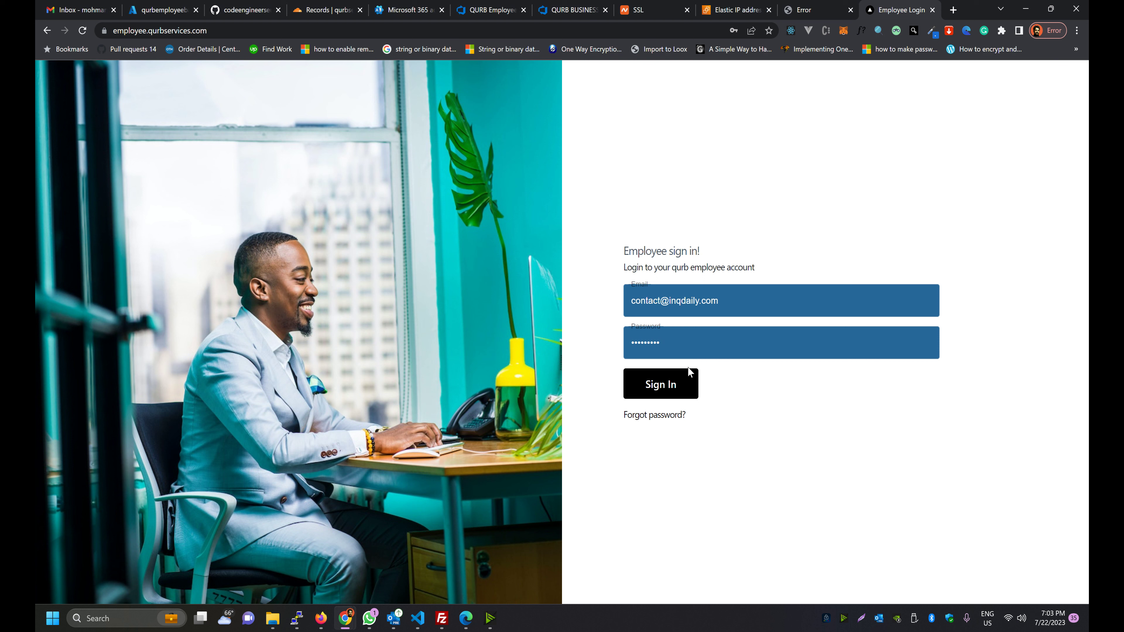
pyautogui.click(630, 386)
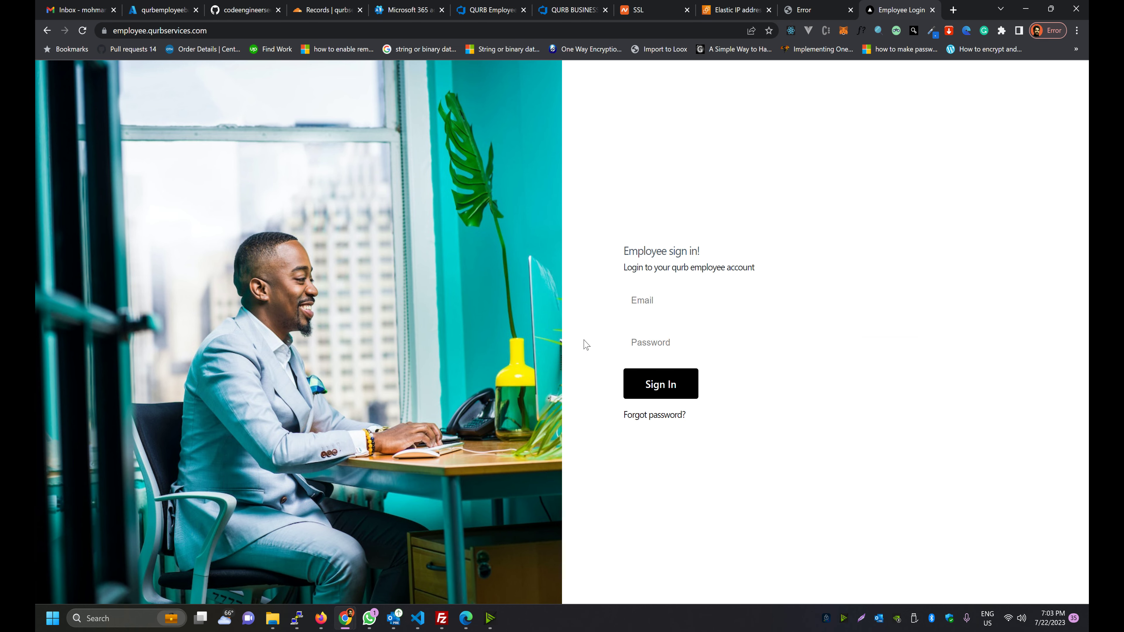
pyautogui.hotkey('alt', 'Tab')
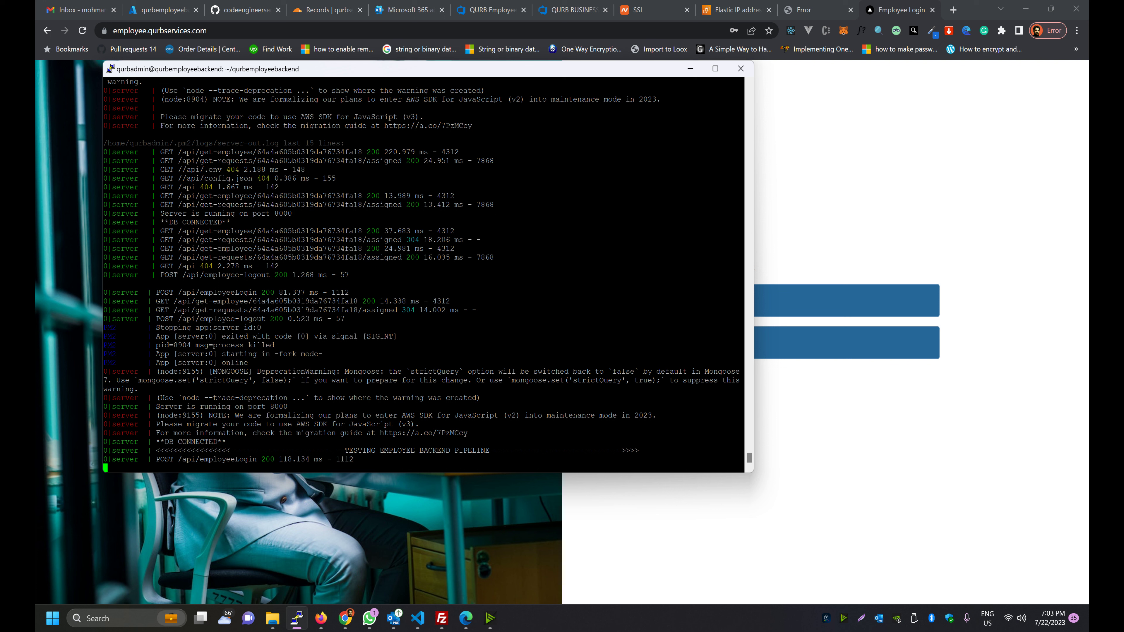
pyautogui.moveTo(743, 450); pyautogui.dragTo(124, 450)
pyautogui.click(183, 461)
# Reload and sign in again, confirming a new pipeline message appears in the server log
pyautogui.click(806, 407)
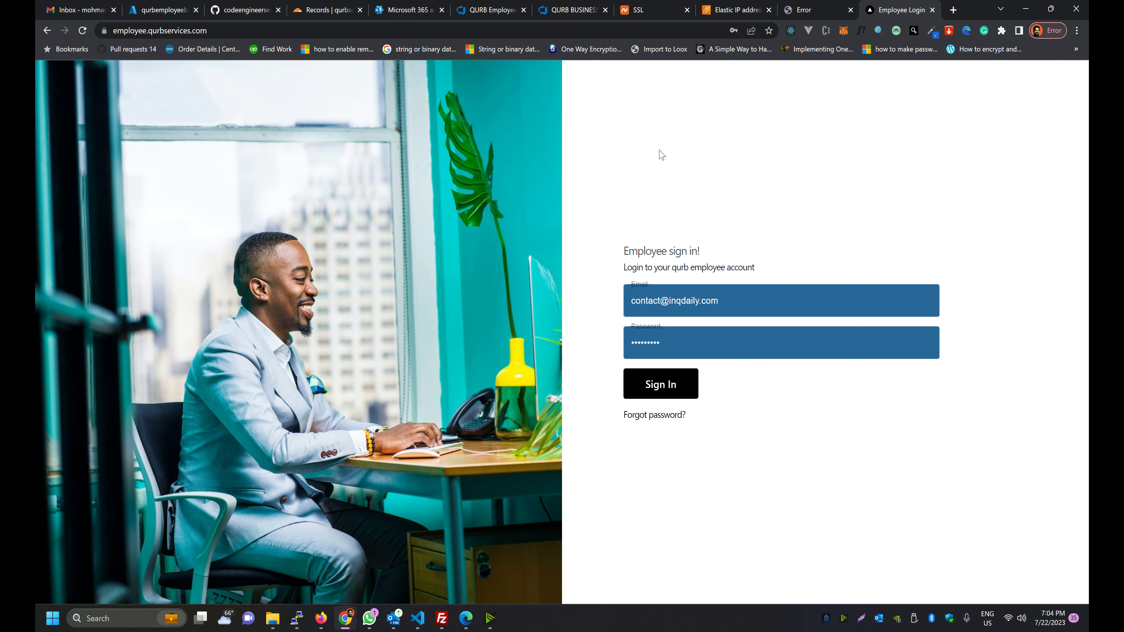
pyautogui.press('F5')
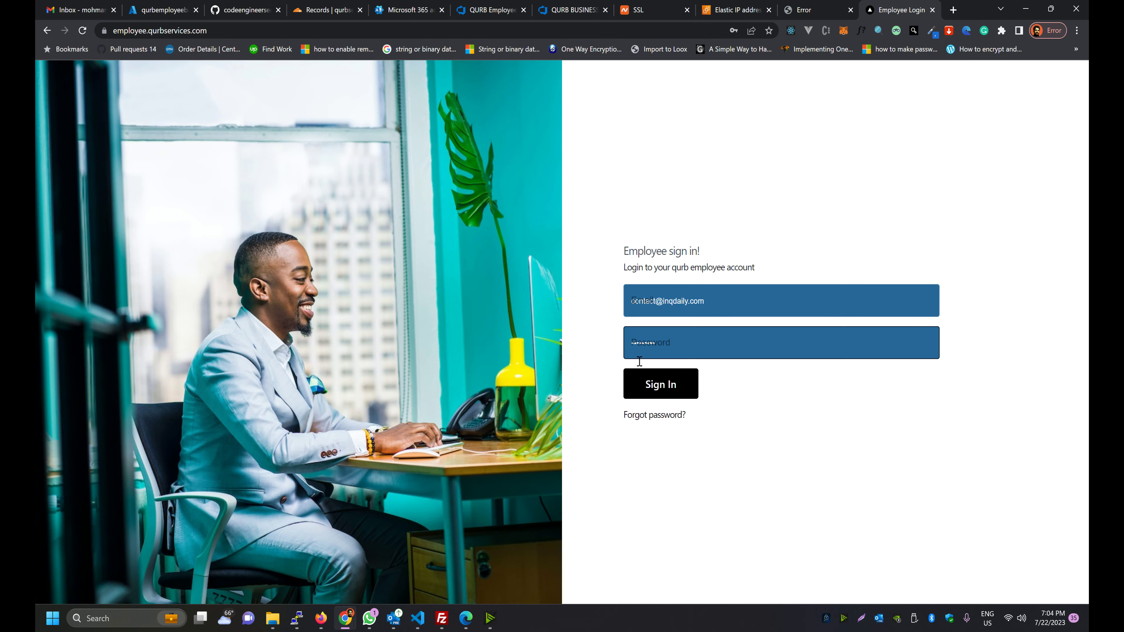
pyautogui.click(612, 388)
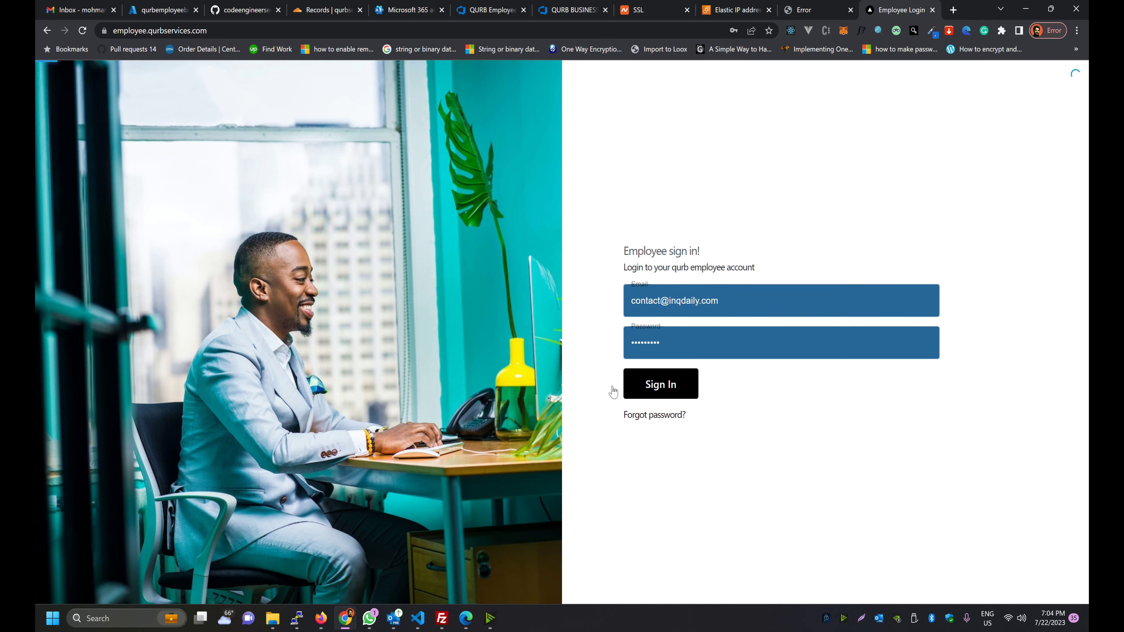
pyautogui.hotkey('alt', 'Tab')
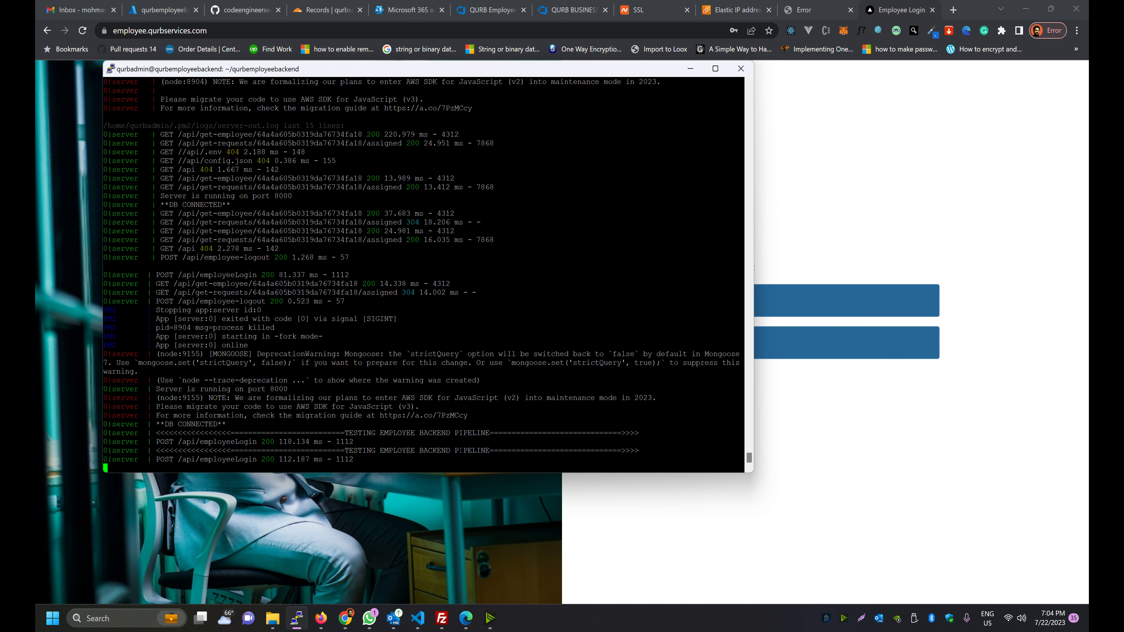
pyautogui.moveTo(511, 450); pyautogui.dragTo(328, 450)
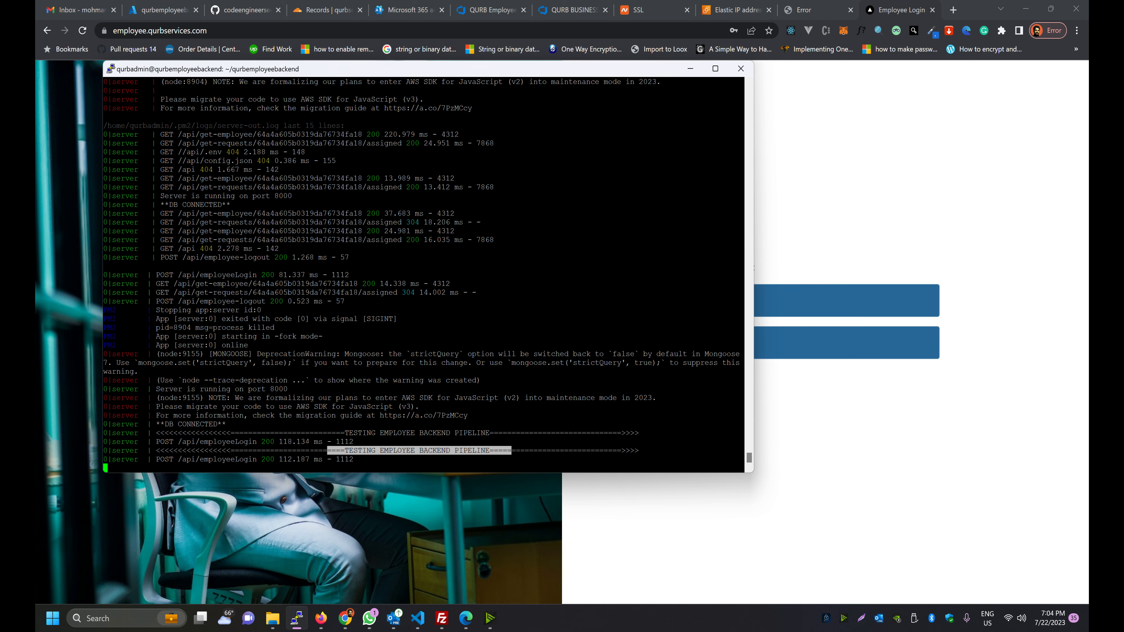
pyautogui.hotkey('alt', 'Tab')
pyautogui.hotkey('alt', 'Tab')
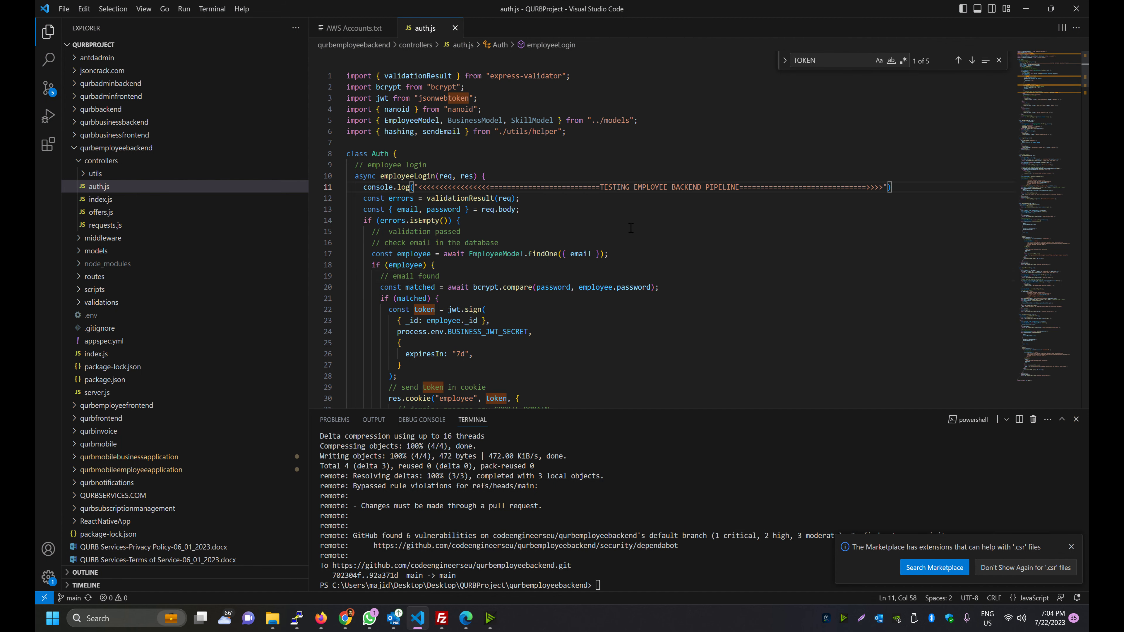
# Remove the test console.log line from auth.js and save the file
pyautogui.hotkey('ctrl', 'z')
pyautogui.hotkey('ctrl', 'z')
pyautogui.hotkey('ctrl', 'z')
pyautogui.hotkey('ctrl', 'z')
pyautogui.hotkey('ctrl', 'z')
pyautogui.hotkey('ctrl', 'z')
pyautogui.hotkey('ctrl', 'z')
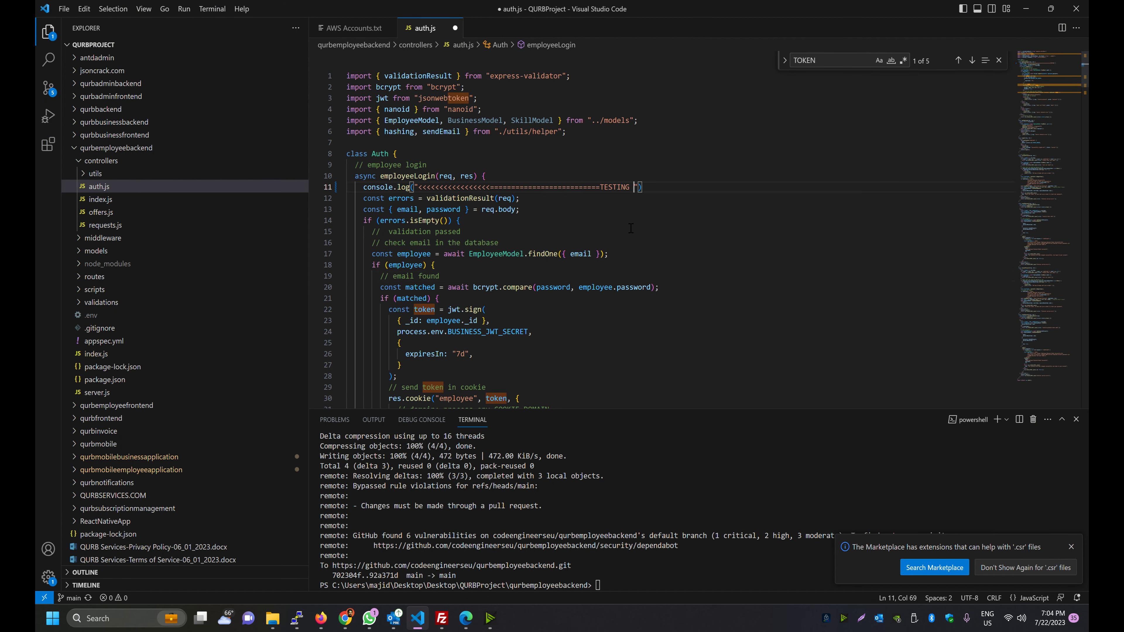
pyautogui.hotkey('ctrl', 'z')
pyautogui.hotkey('ctrl', 'z')
pyautogui.hotkey('ctrl', 'z')
pyautogui.hotkey('ctrl', 'z')
pyautogui.hotkey('ctrl', 'z')
pyautogui.hotkey('ctrl', 'z')
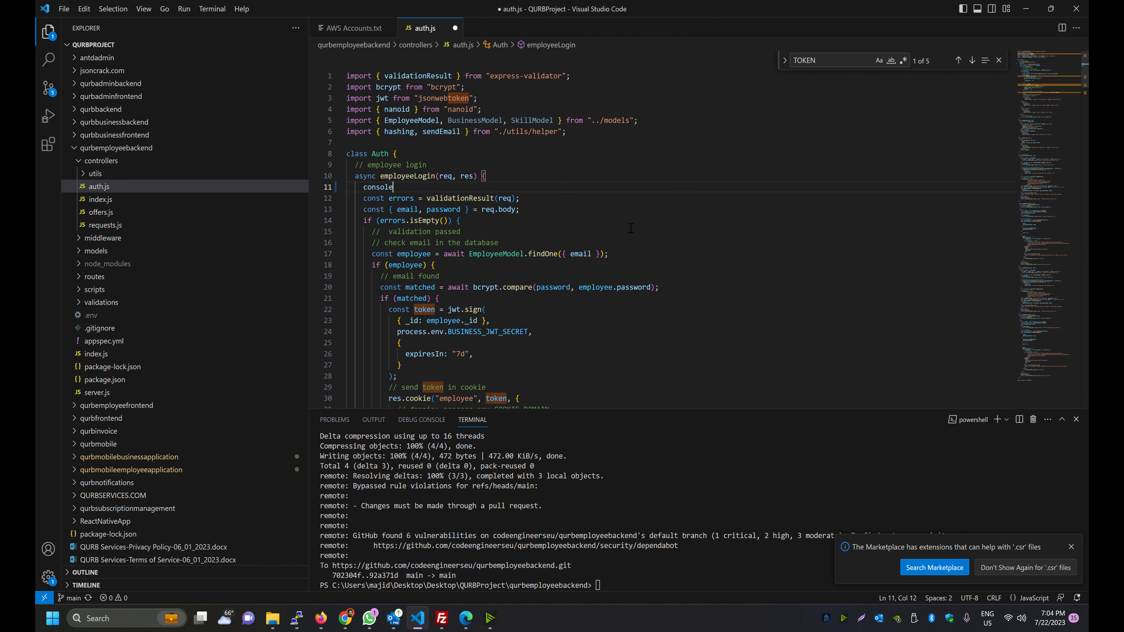
pyautogui.hotkey('ctrl', 's')
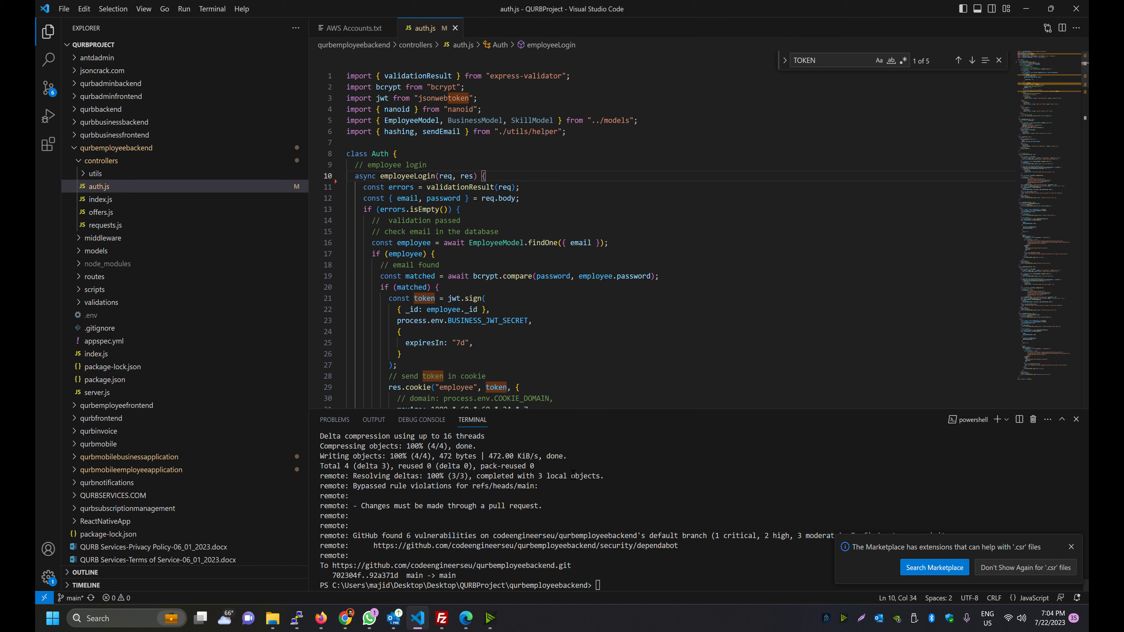
pyautogui.click(642, 499)
# Stage and commit the revert with the message 'REVERT THE CHANGE'
pyautogui.write('git status')
pyautogui.press('Return')
pyautogui.write('git add .')
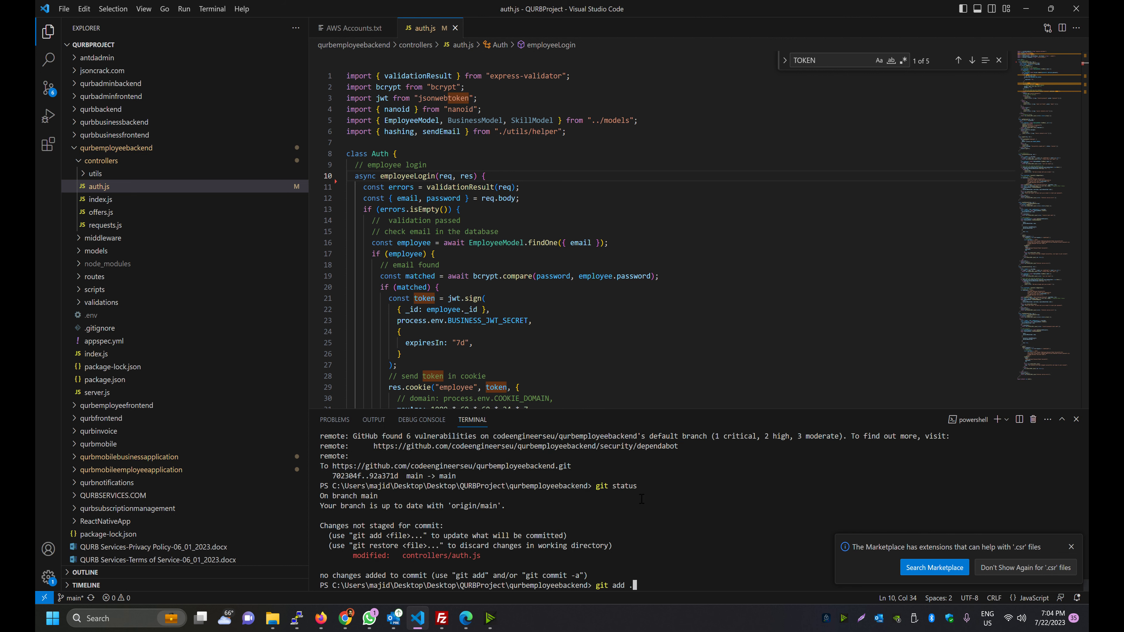
pyautogui.press('Return')
pyautogui.write('git commit ')
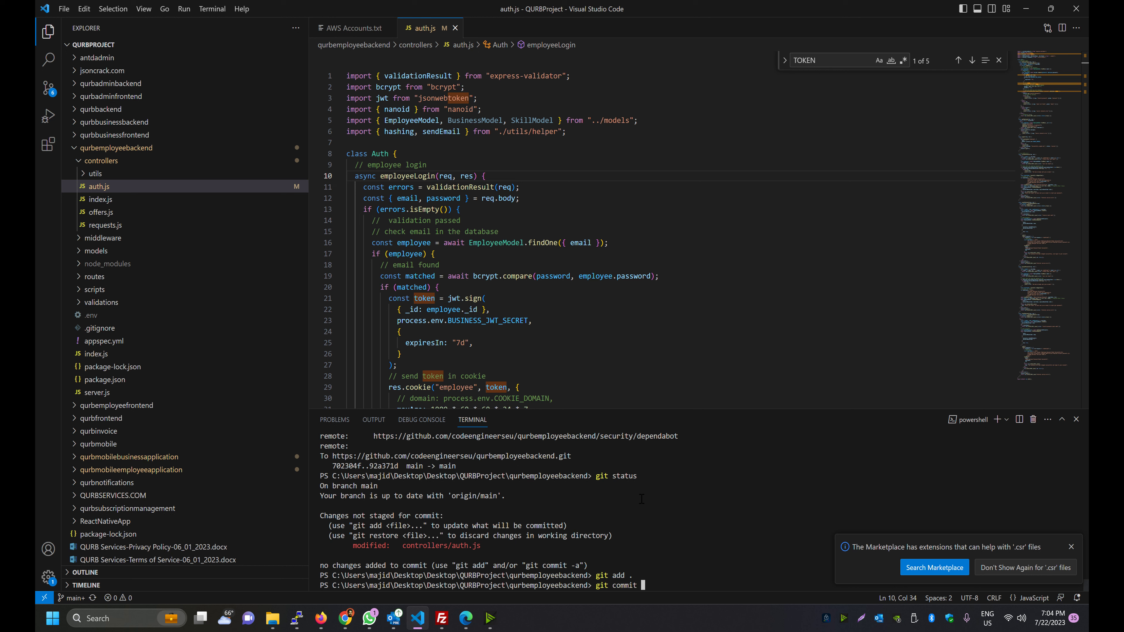
pyautogui.write('-m ""')
pyautogui.press('Left')
pyautogui.write('REVERT THE CHANGE')
pyautogui.press('Return')
# Check git status and push the revert commit to the remote
pyautogui.write('GIT S')
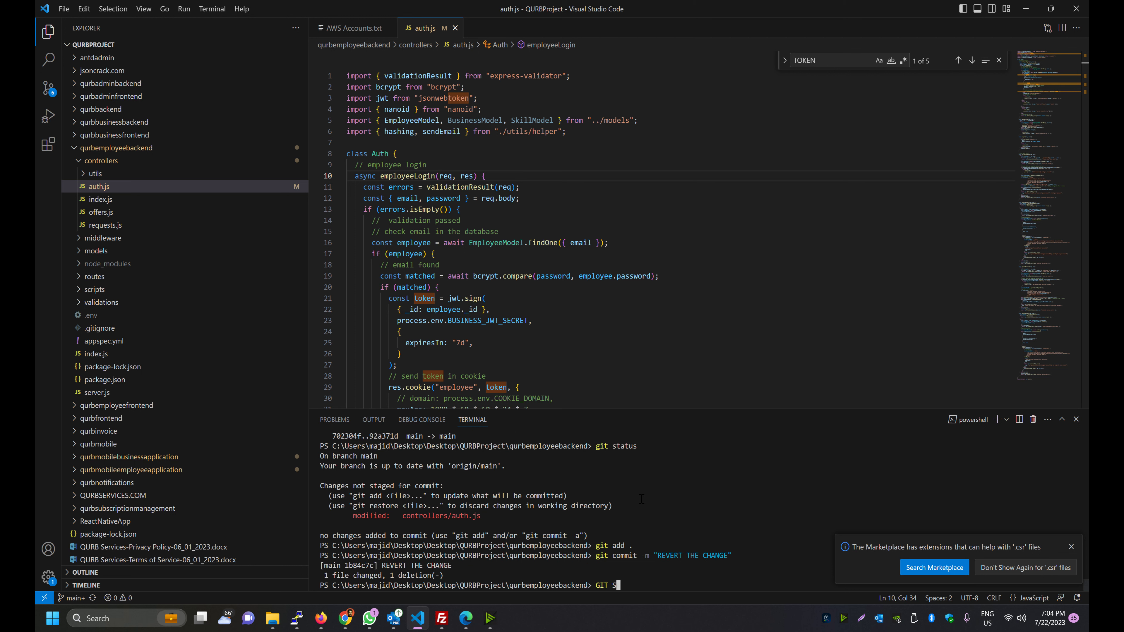
pyautogui.press('BackSpace')
pyautogui.press('BackSpace')
pyautogui.press('BackSpace')
pyautogui.press('BackSpace')
pyautogui.press('BackSpace')
pyautogui.write('git status')
pyautogui.press('Return')
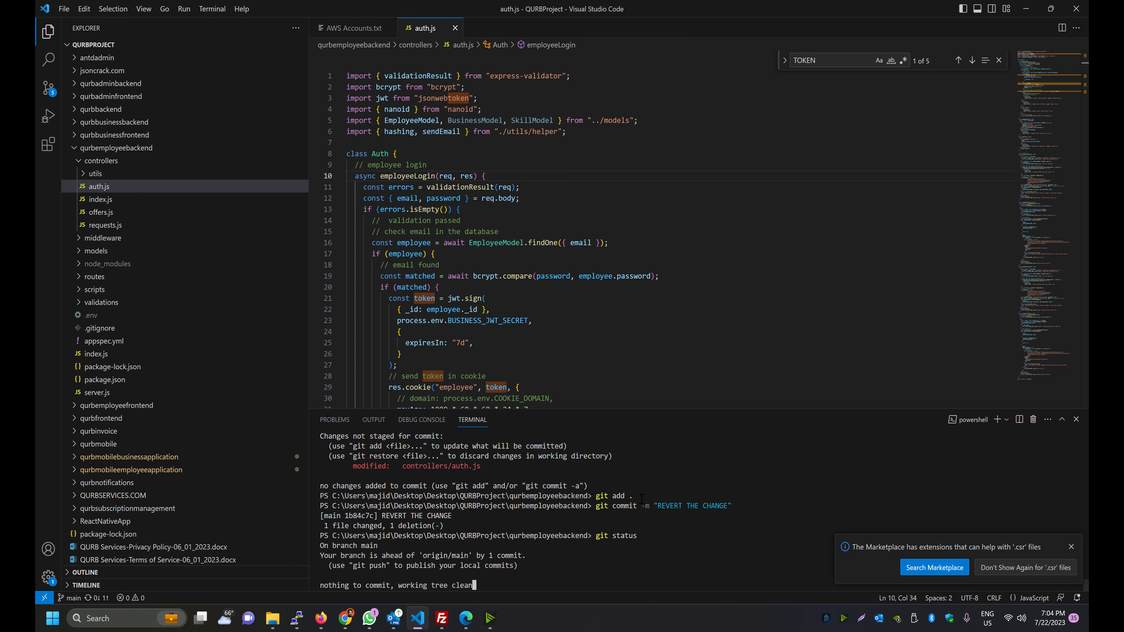
pyautogui.write('git push')
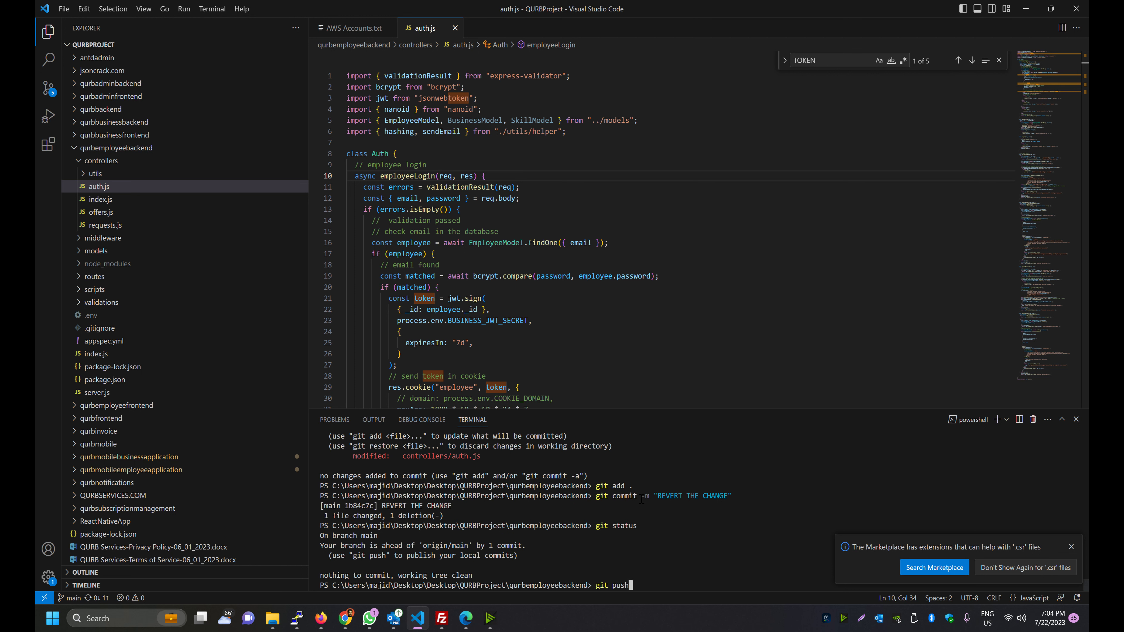
pyautogui.press('Return')
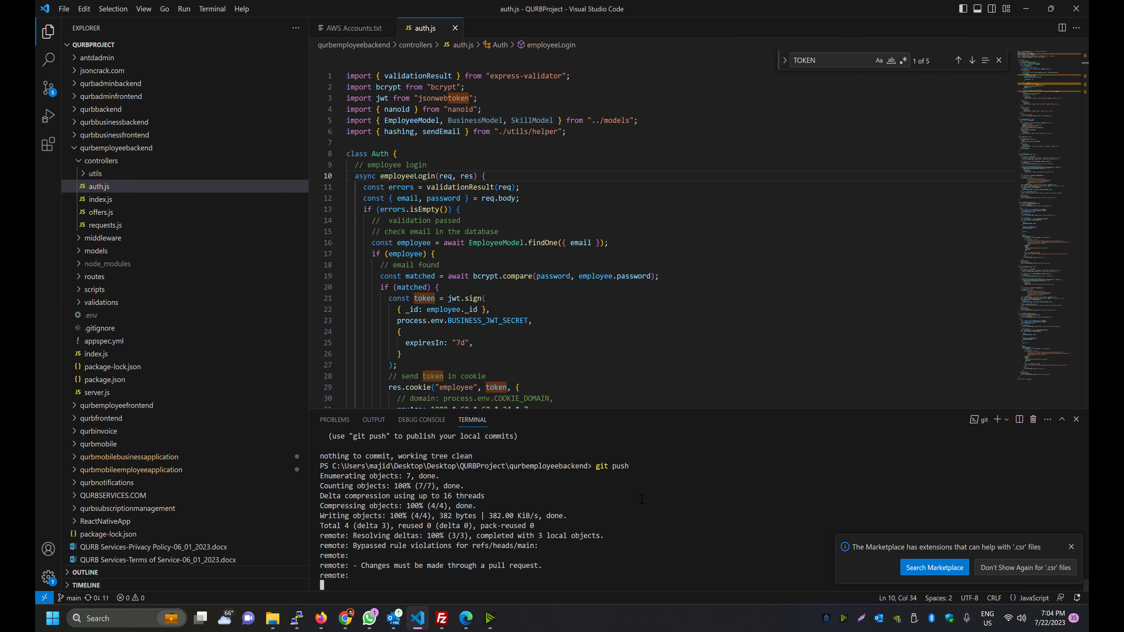
pyautogui.hotkey('alt', 'Tab')
pyautogui.press('Escape')
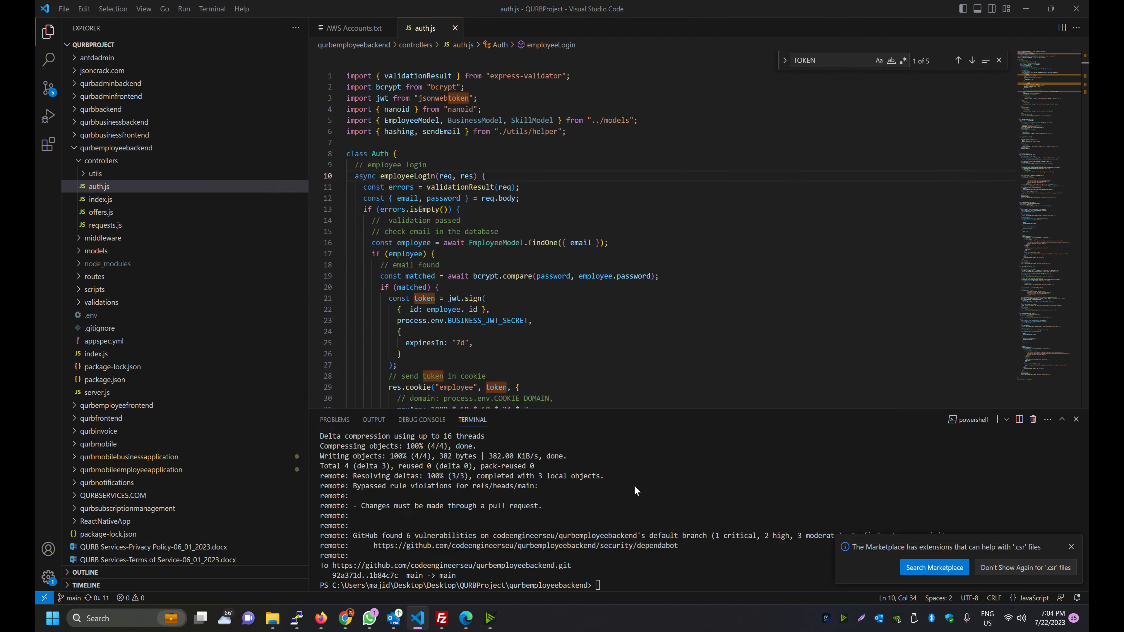
pyautogui.hotkey('alt', 'Tab')
pyautogui.click(537, 9)
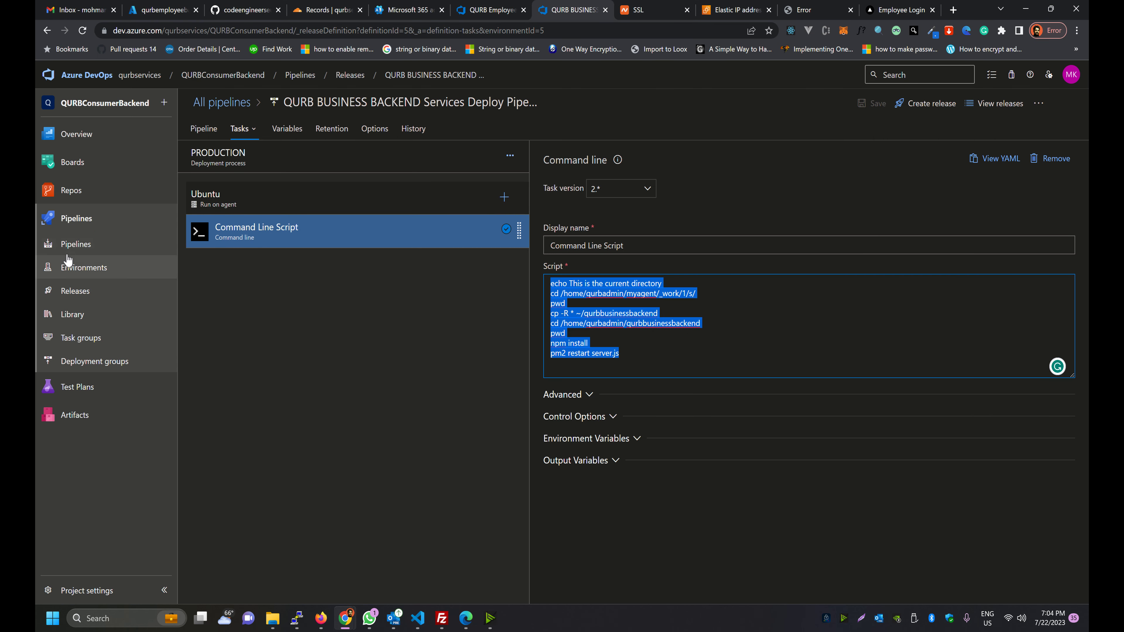
# Verify QURBEmployeeBackend build run #781 and its Agent job 1 log
pyautogui.click(61, 247)
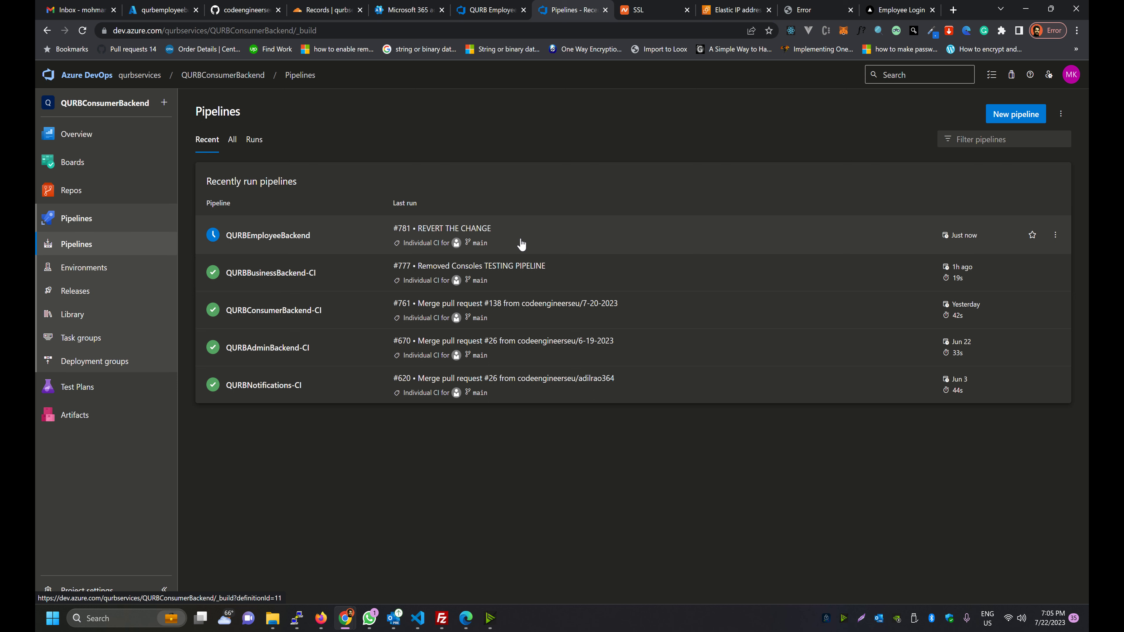
pyautogui.click(548, 245)
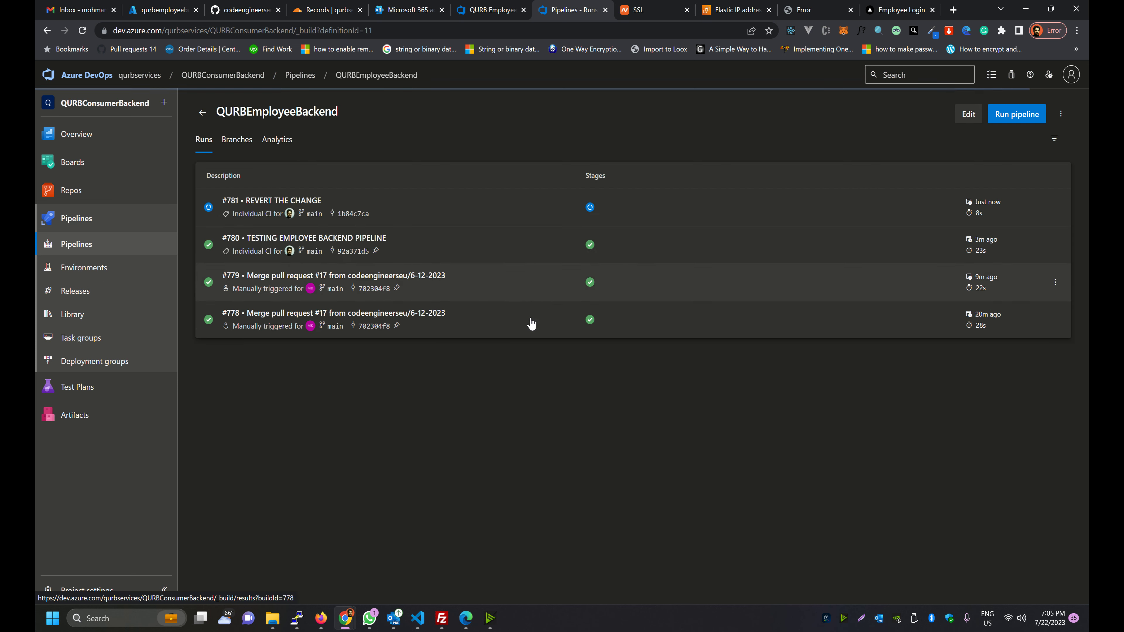
pyautogui.click(599, 211)
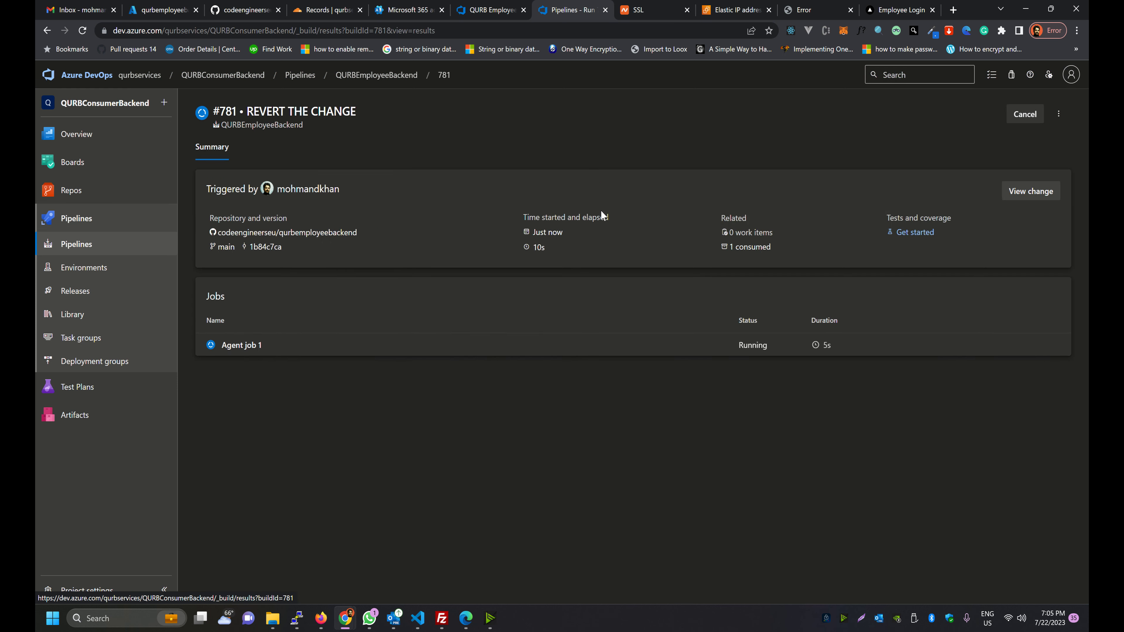
pyautogui.click(614, 350)
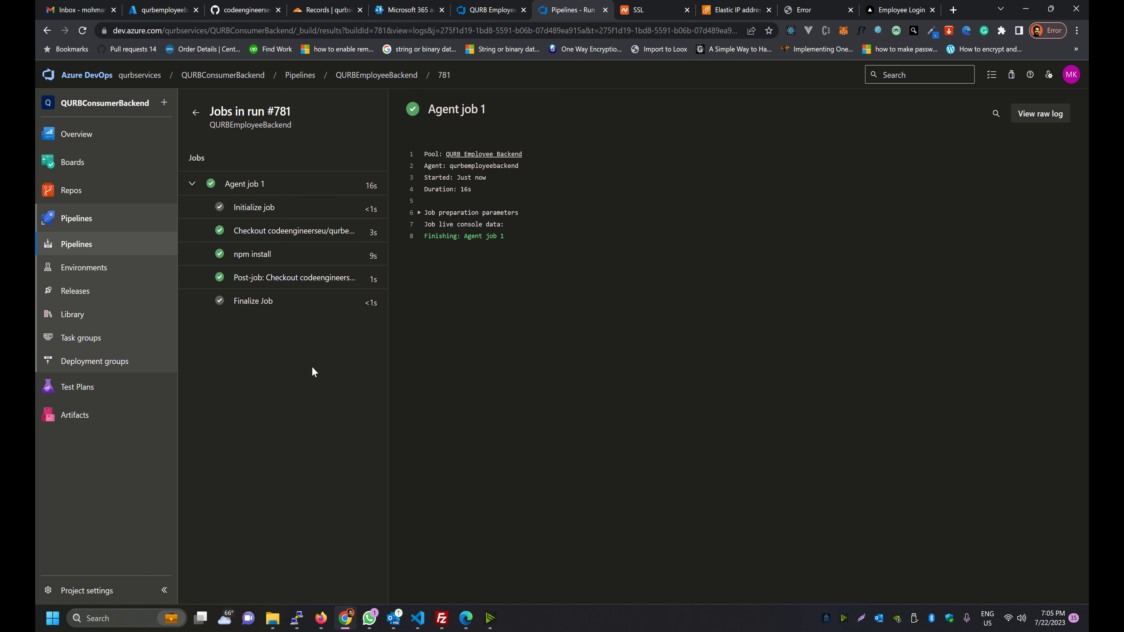
# Open Release-3's PRODUCTION deployment logs, showing Command Line Script succeeded in 19s
pyautogui.click(55, 294)
pyautogui.click(252, 175)
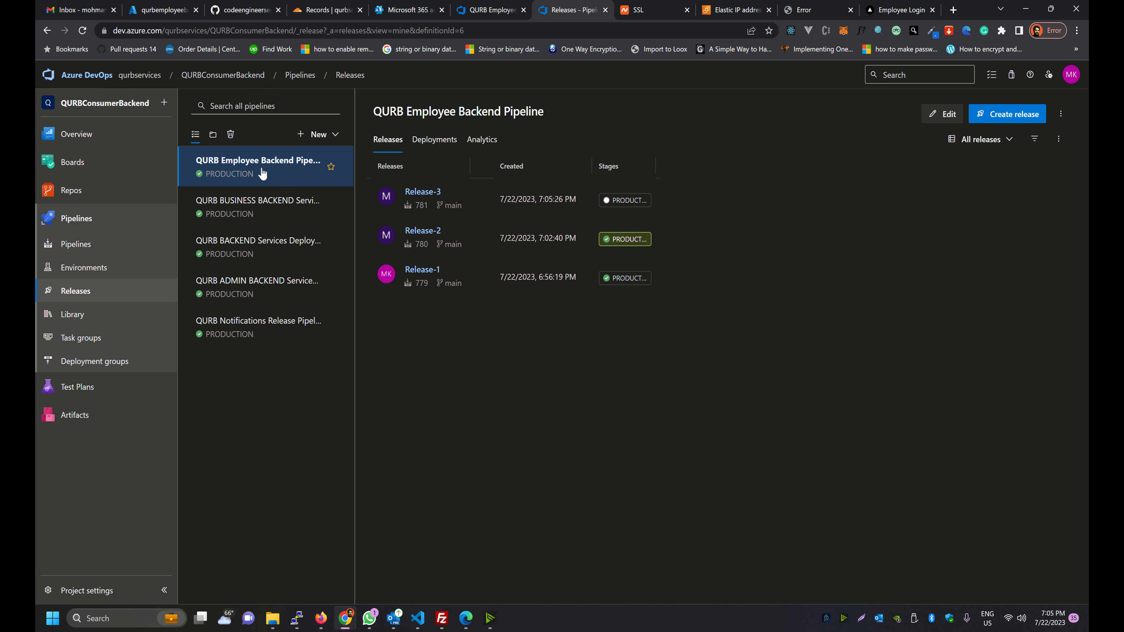
pyautogui.click(595, 200)
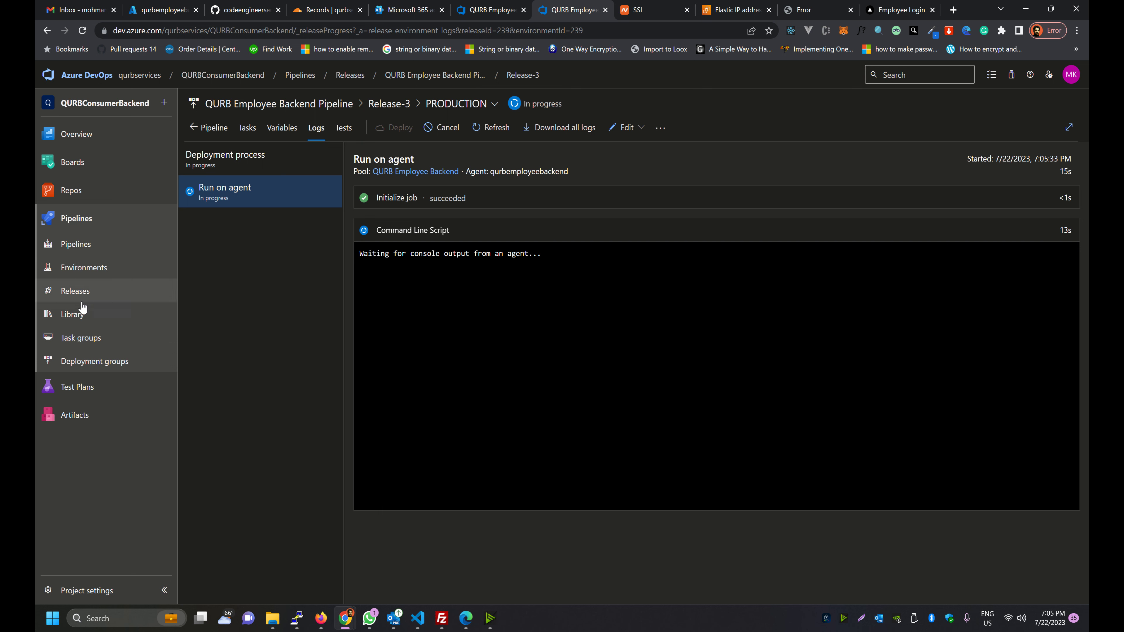
pyautogui.click(46, 292)
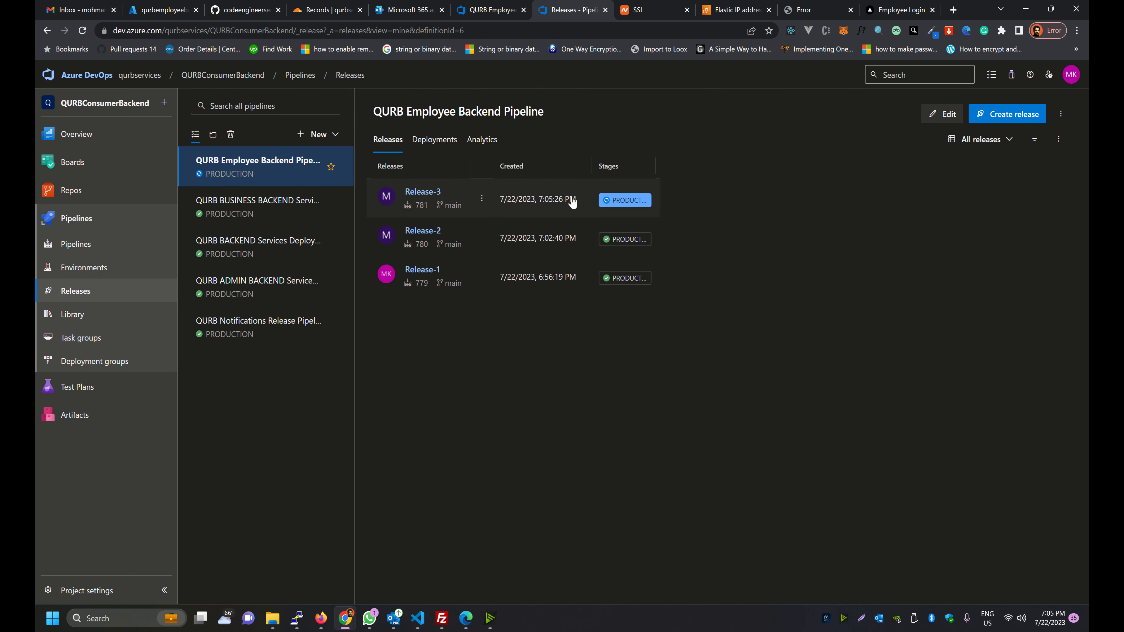
pyautogui.click(622, 202)
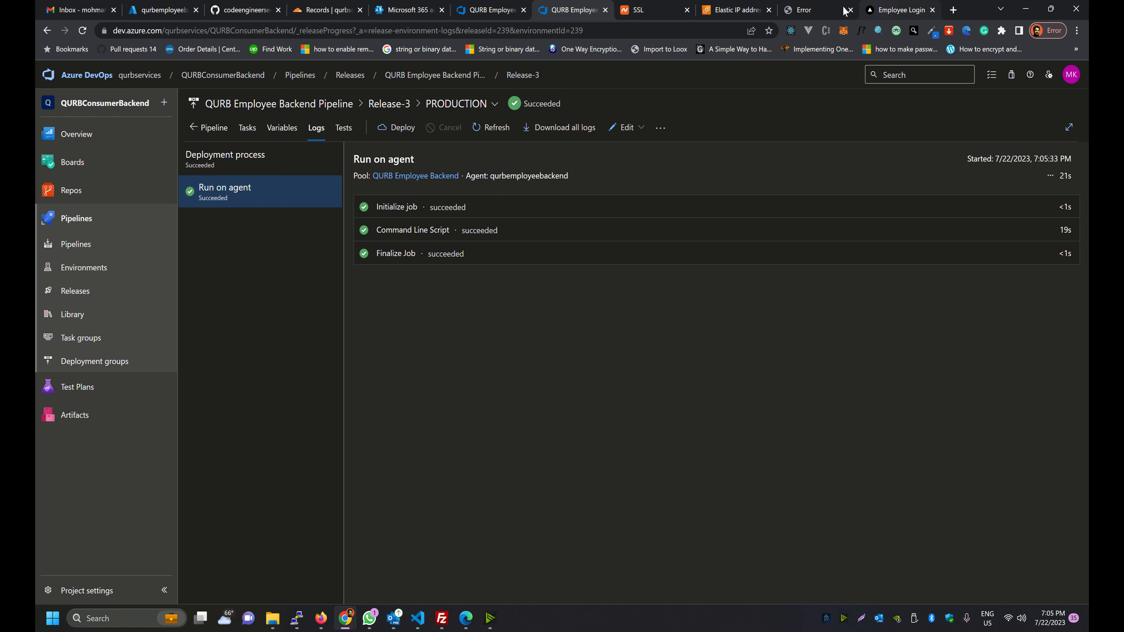
pyautogui.click(868, 10)
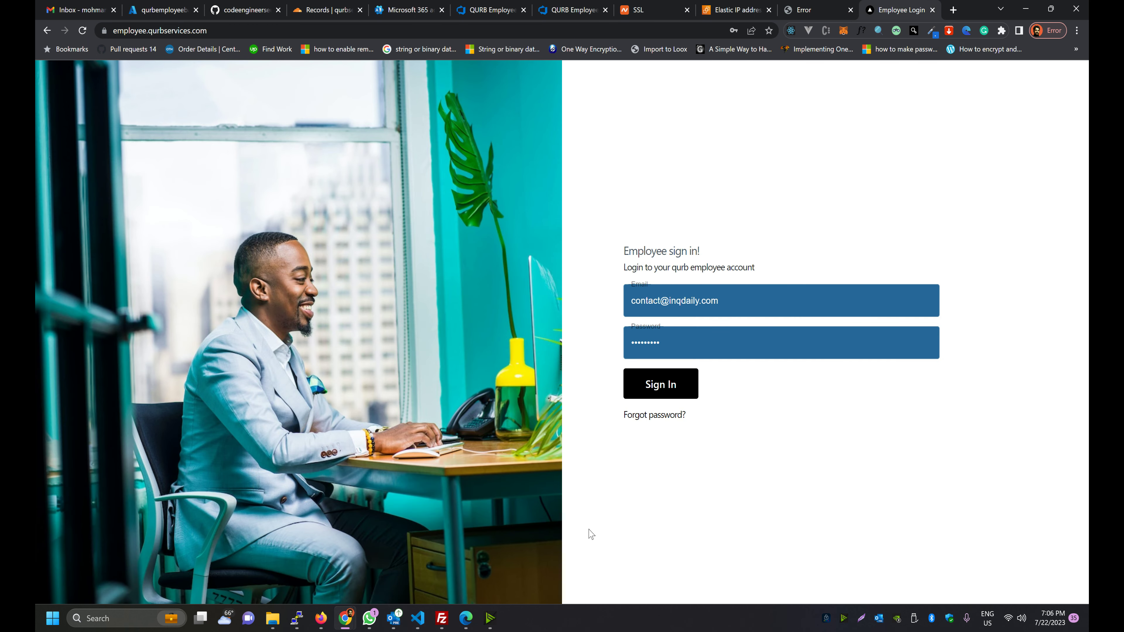
# Reload the employee login page and sign in as the employee
pyautogui.hotkey('alt', 'Tab')
pyautogui.hotkey('alt', 'Tab')
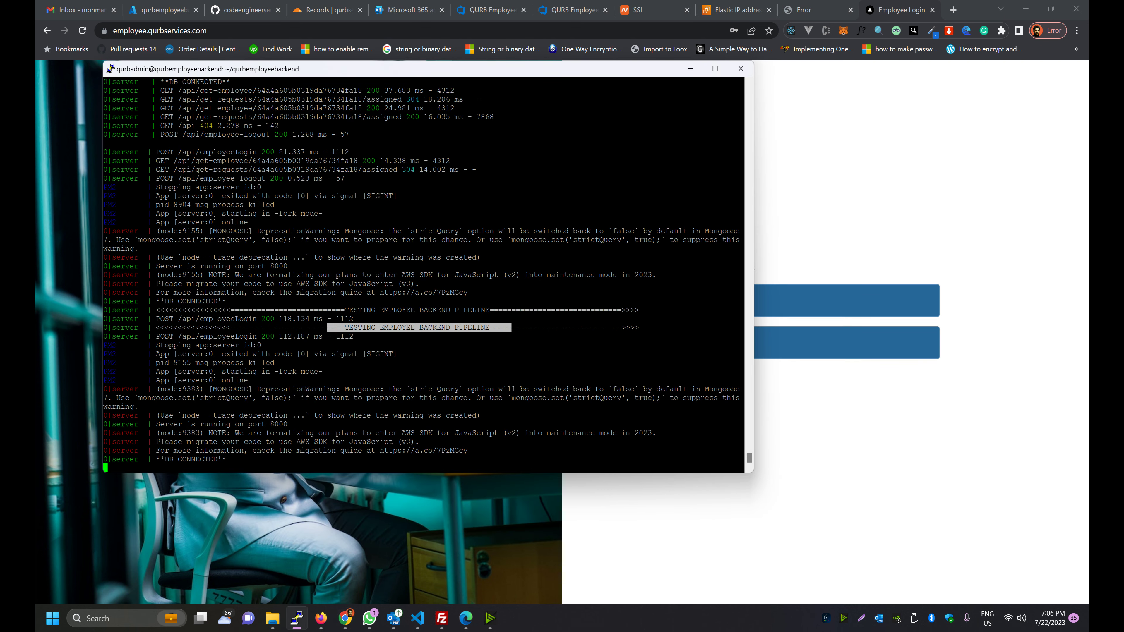
pyautogui.moveTo(561, 72); pyautogui.dragTo(519, 70)
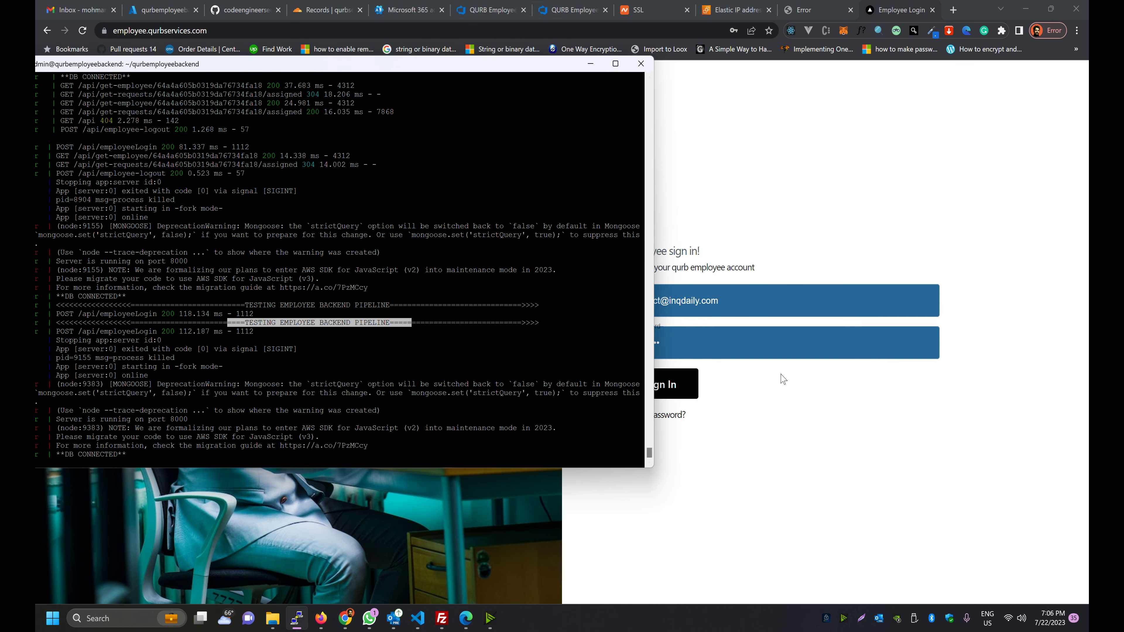
pyautogui.click(783, 421)
pyautogui.press('F5')
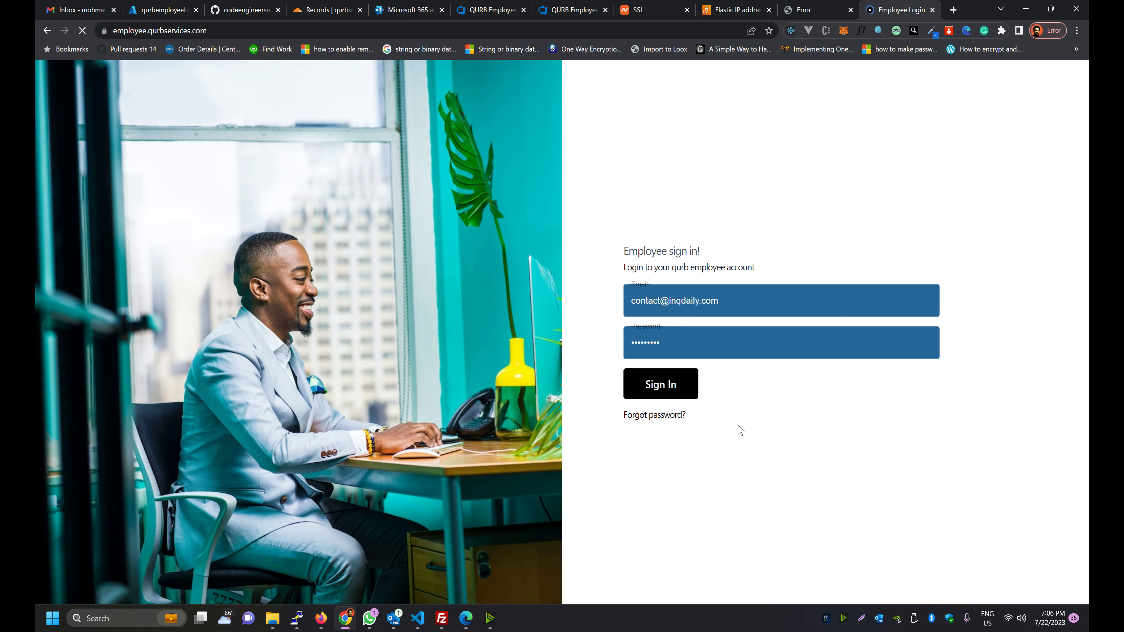
pyautogui.hotkey('alt', 'Tab')
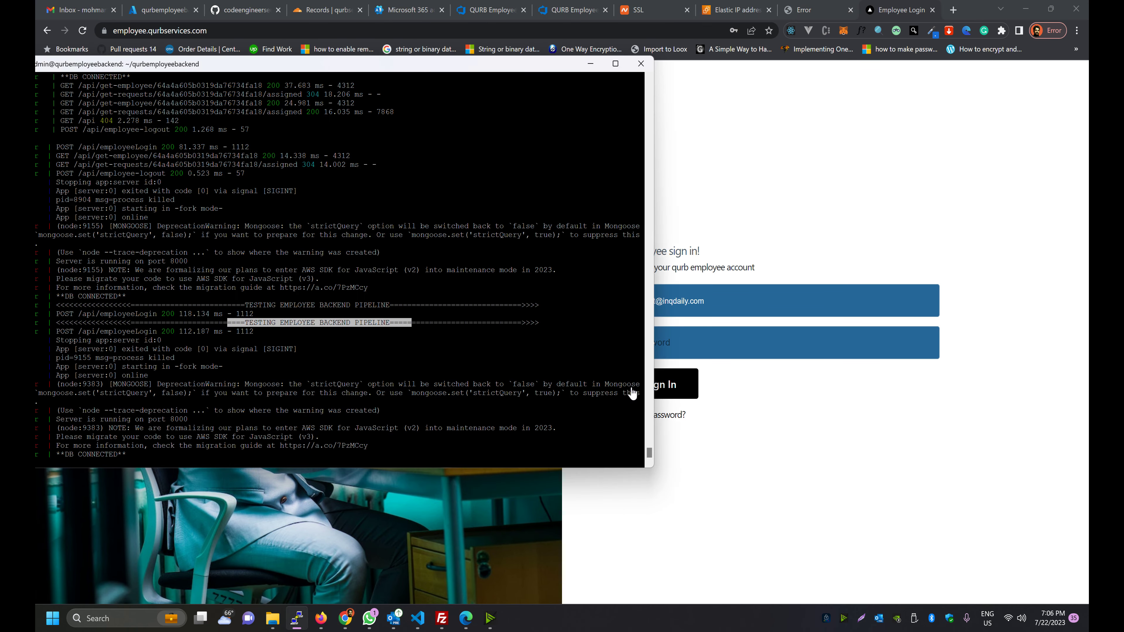
pyautogui.hotkey('alt', 'Tab')
pyautogui.click(638, 393)
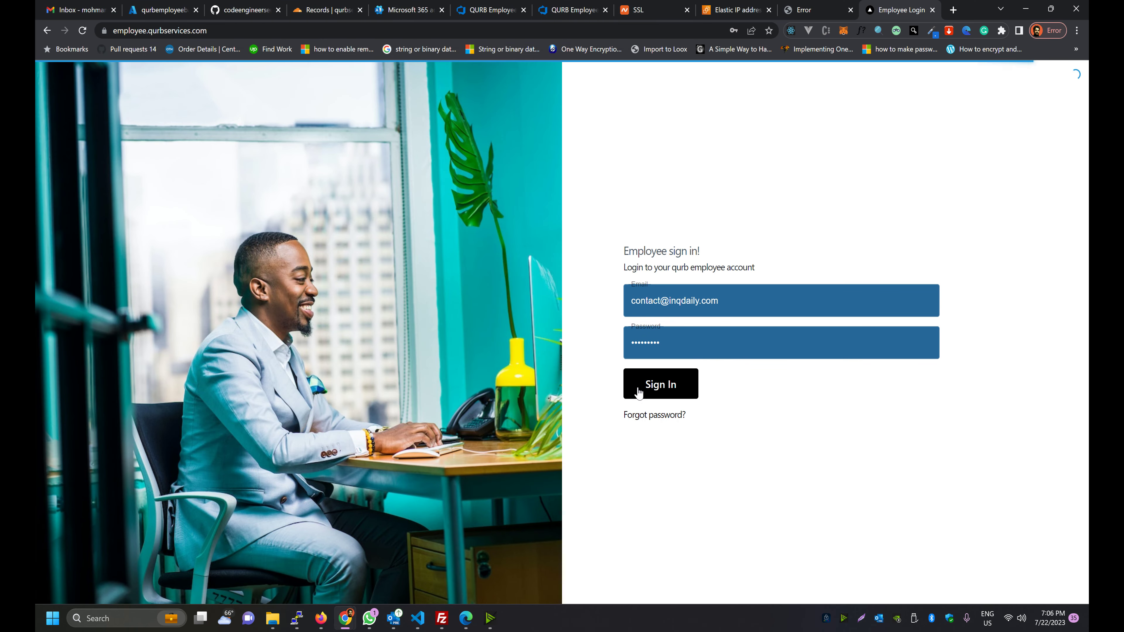
pyautogui.hotkey('alt', 'Tab')
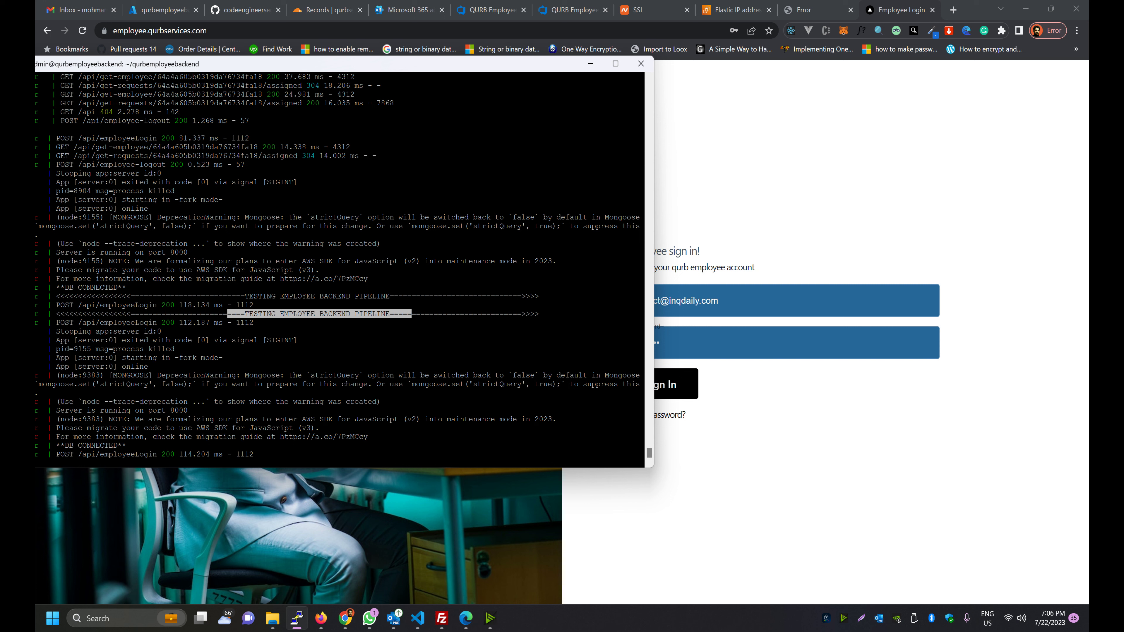
# Check the PuTTY log for a new POST /api/employeeLogin 200 without the TESTING message
pyautogui.moveTo(492, 64); pyautogui.dragTo(538, 103)
pyautogui.click(789, 387)
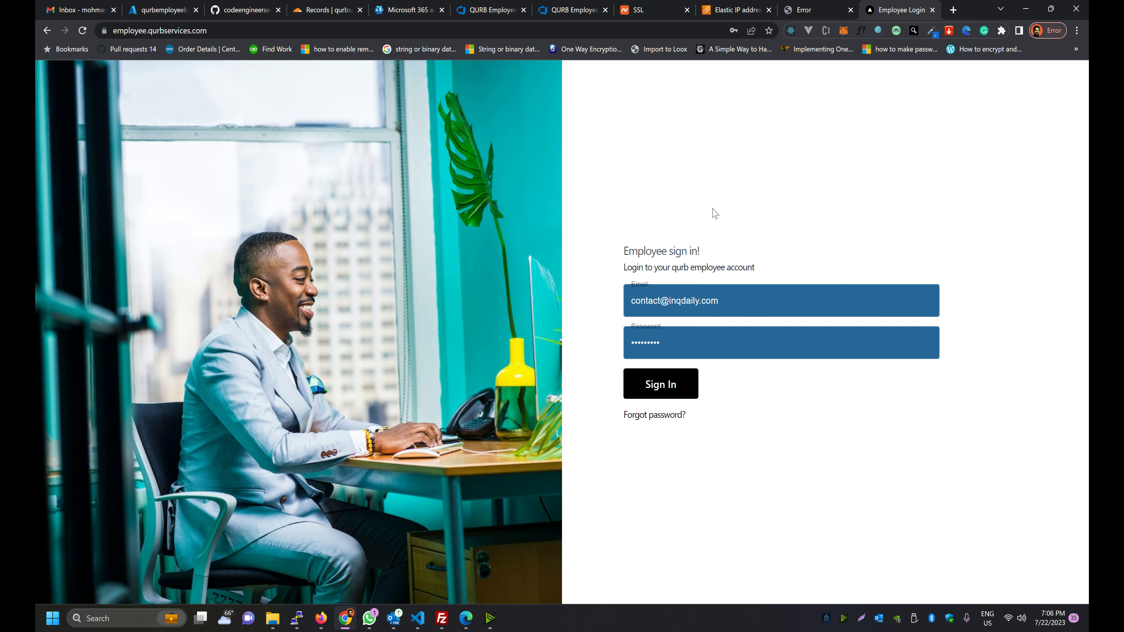
pyautogui.hotkey('alt', 'Tab')
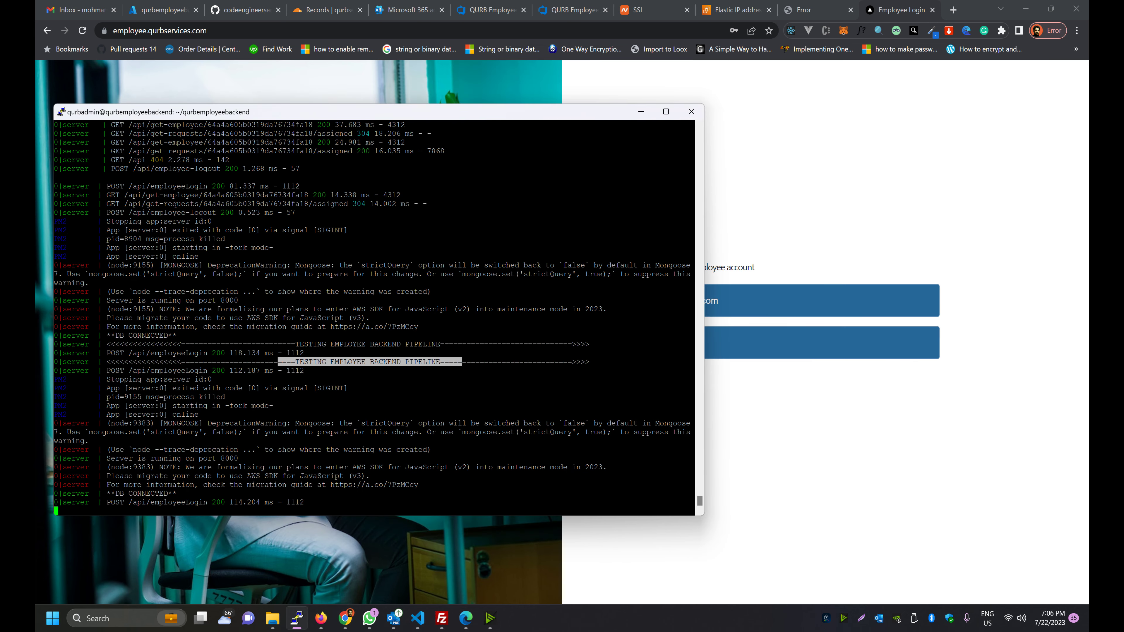
pyautogui.moveTo(456, 114); pyautogui.dragTo(523, 89)
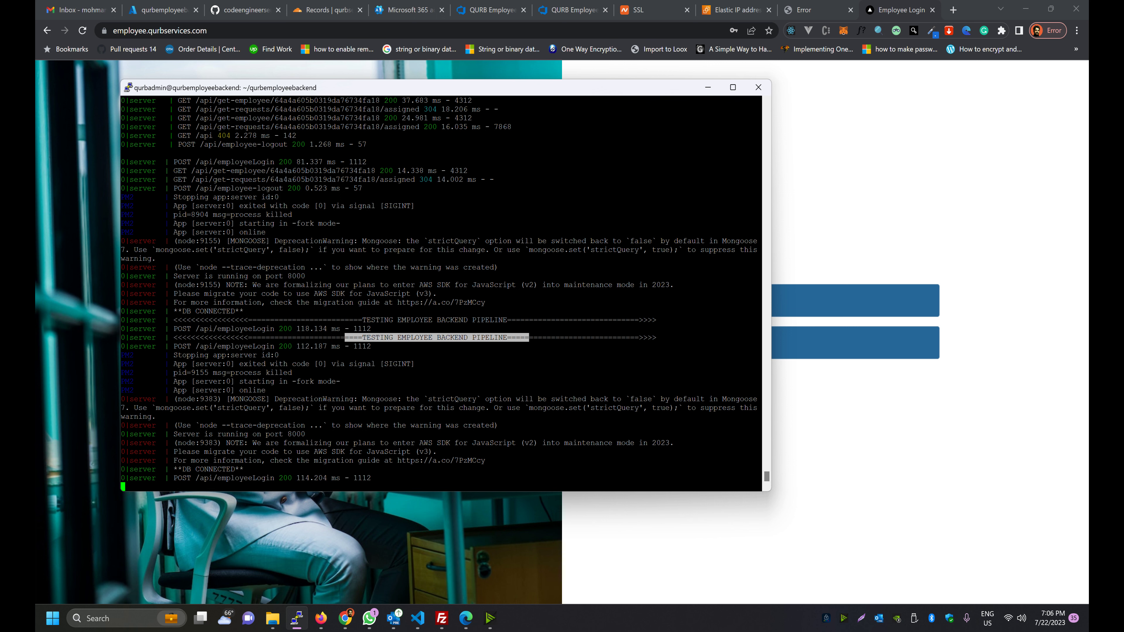
pyautogui.moveTo(481, 91); pyautogui.dragTo(511, 98)
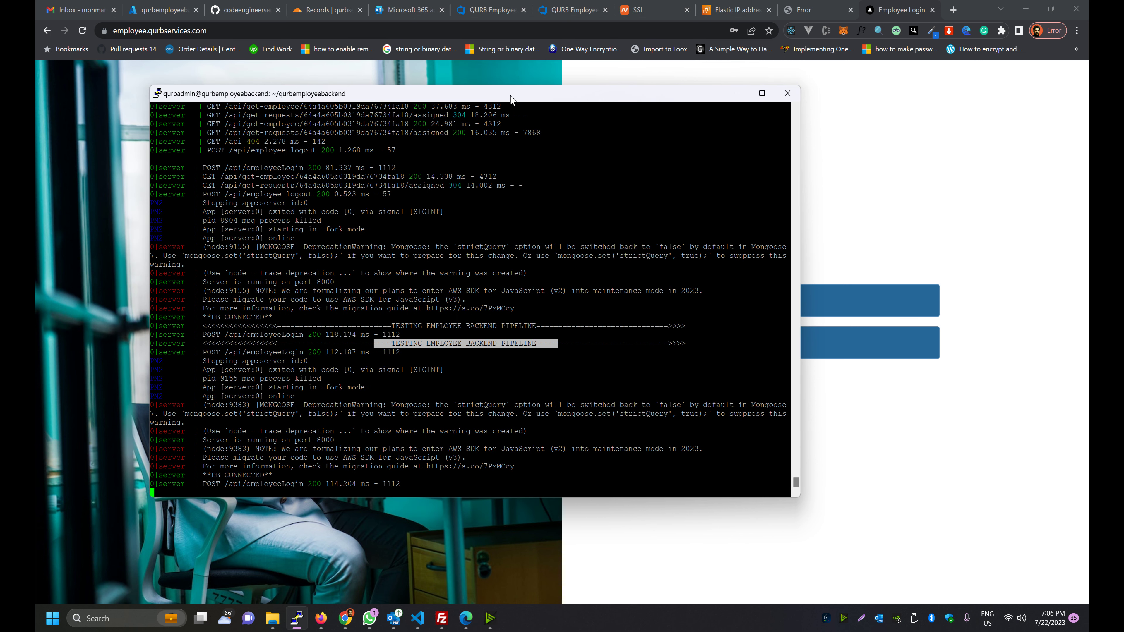